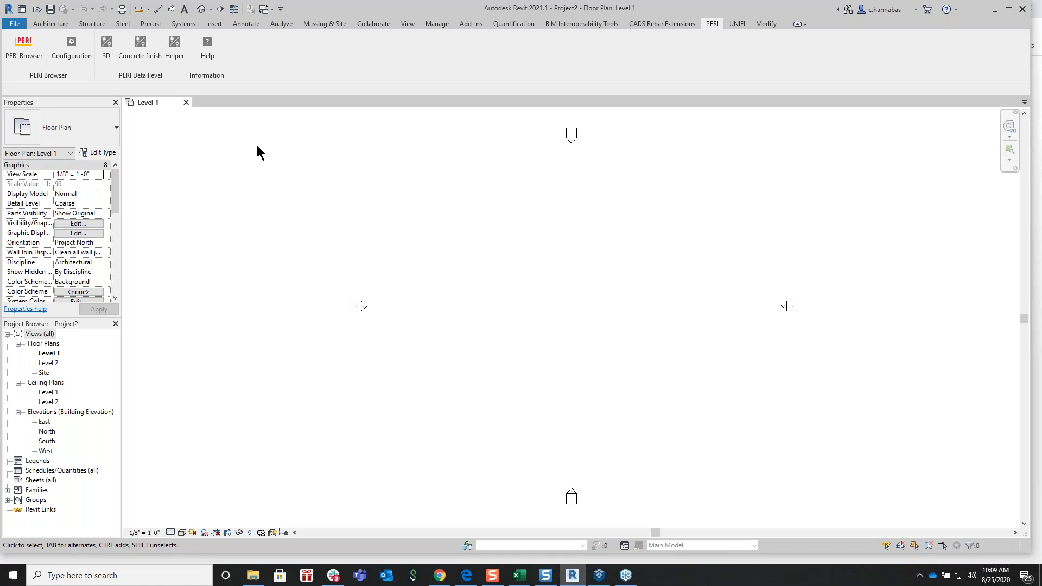
pyautogui.click(316, 24)
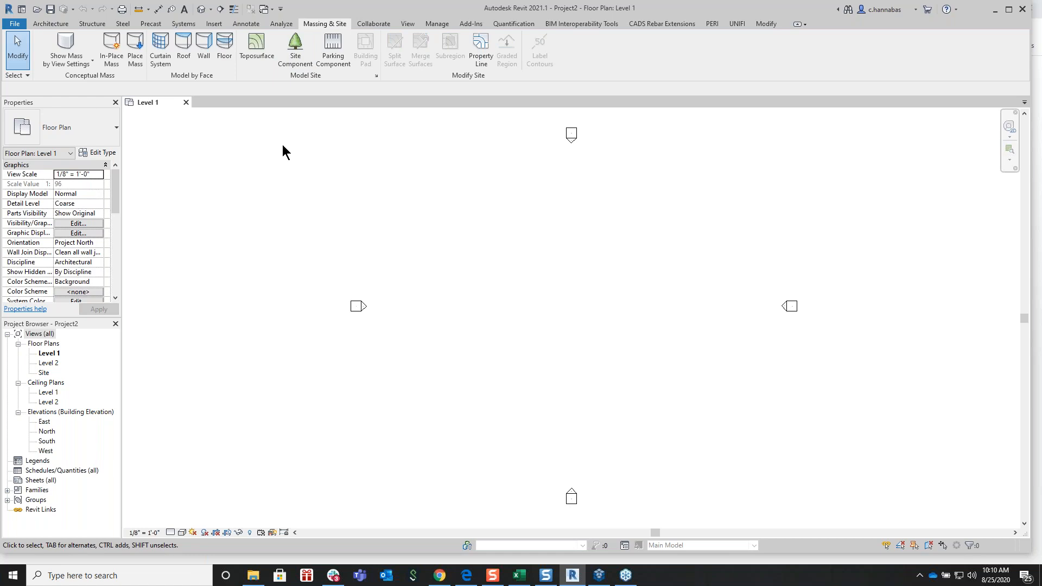
pyautogui.click(135, 54)
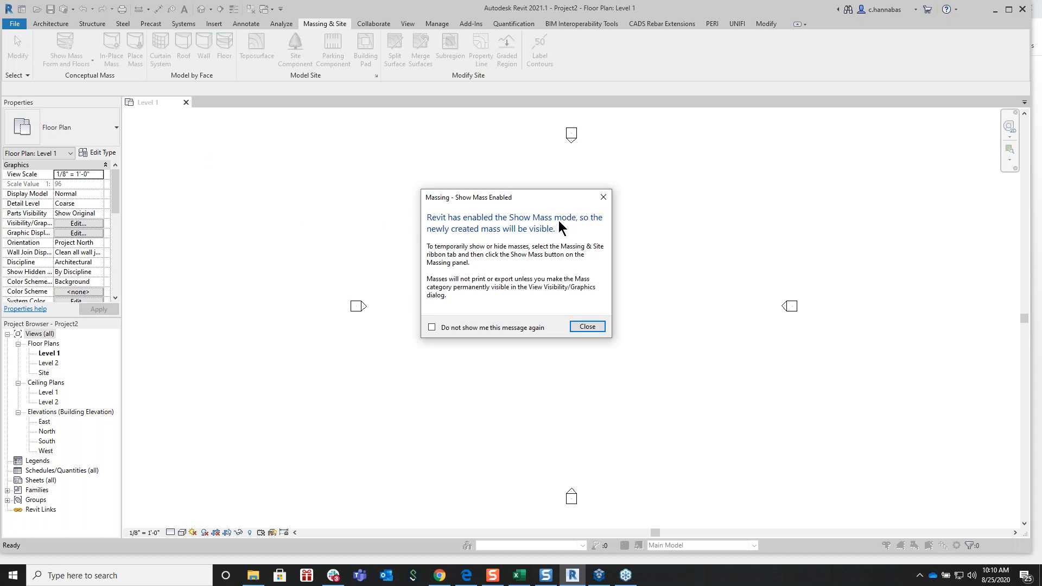
pyautogui.click(584, 325)
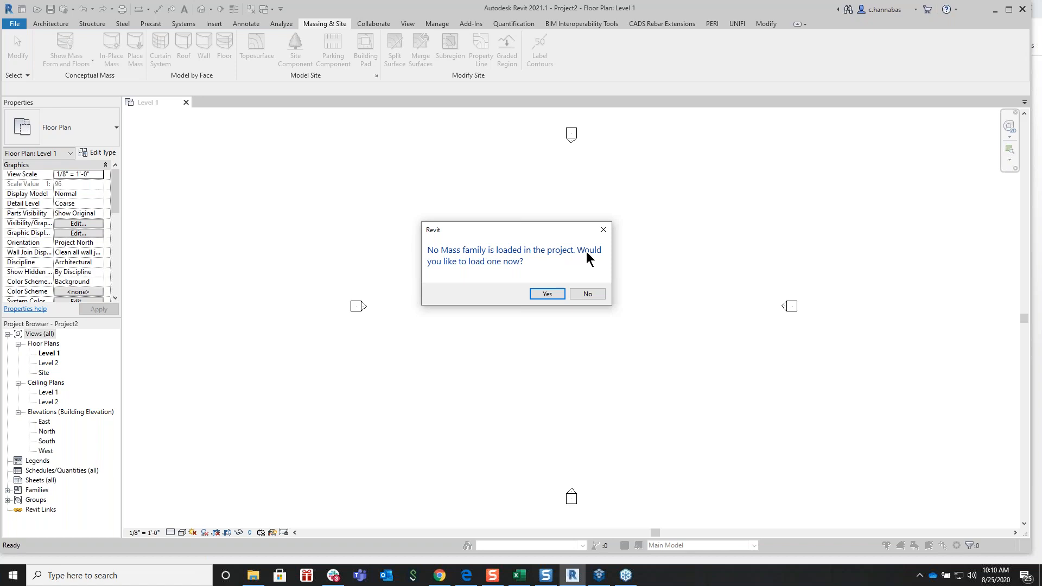
pyautogui.click(546, 295)
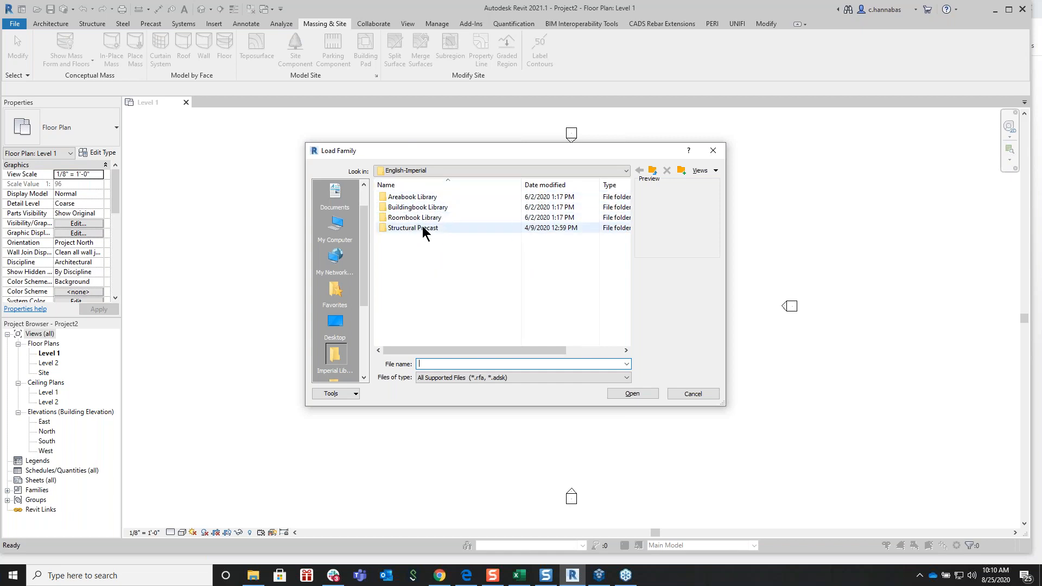
pyautogui.click(689, 395)
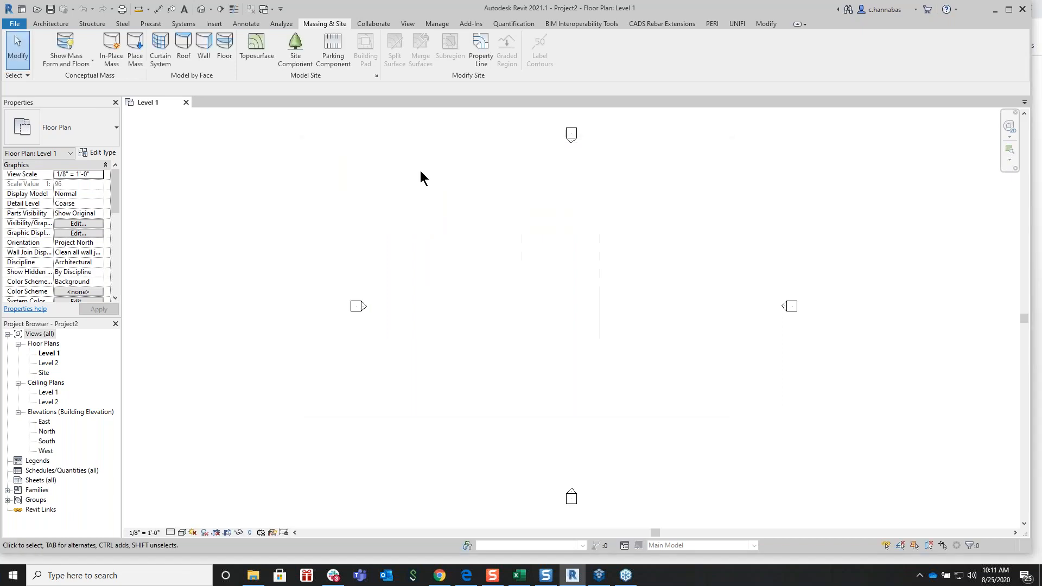
# Load the Box mass family from the Autodesk family library into the project
pyautogui.click(215, 24)
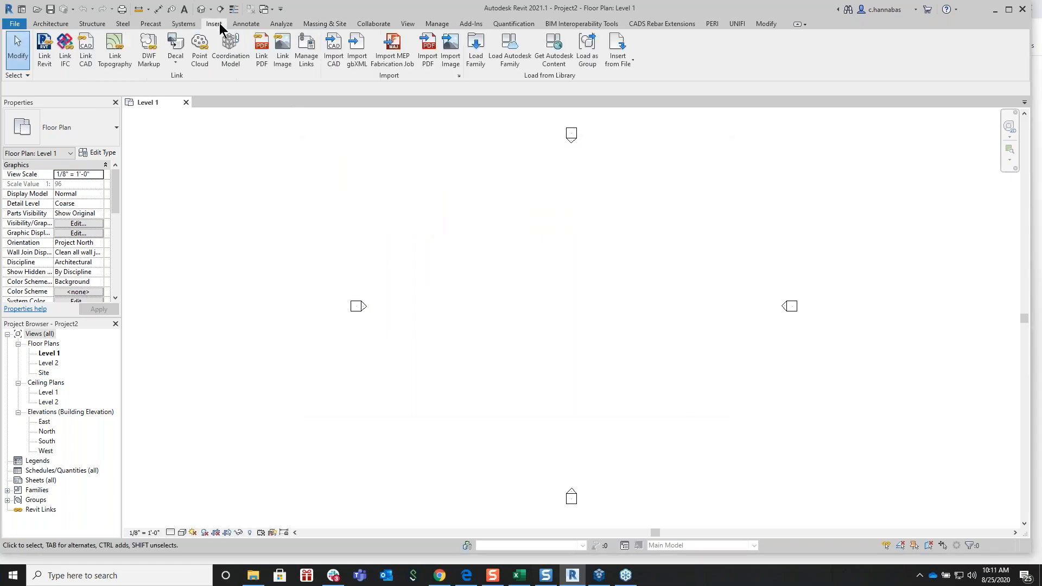
pyautogui.click(513, 58)
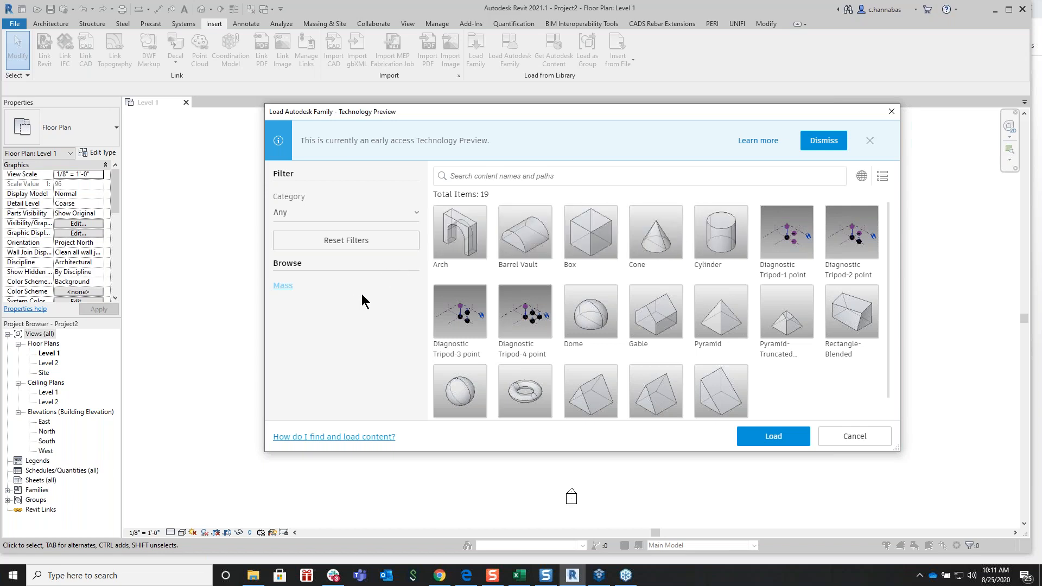
pyautogui.click(416, 216)
pyautogui.click(416, 216)
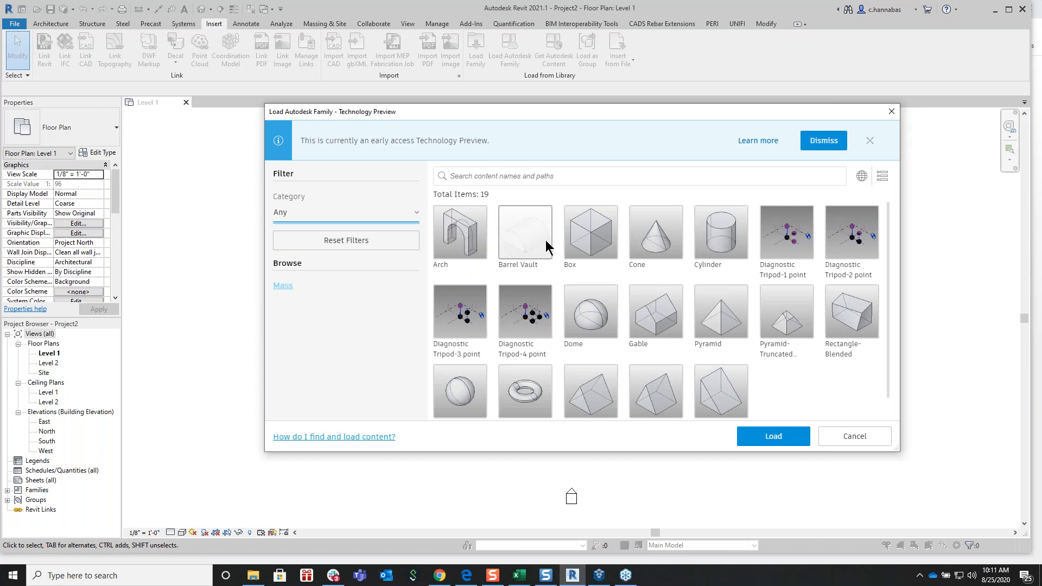
pyautogui.click(593, 232)
pyautogui.click(781, 436)
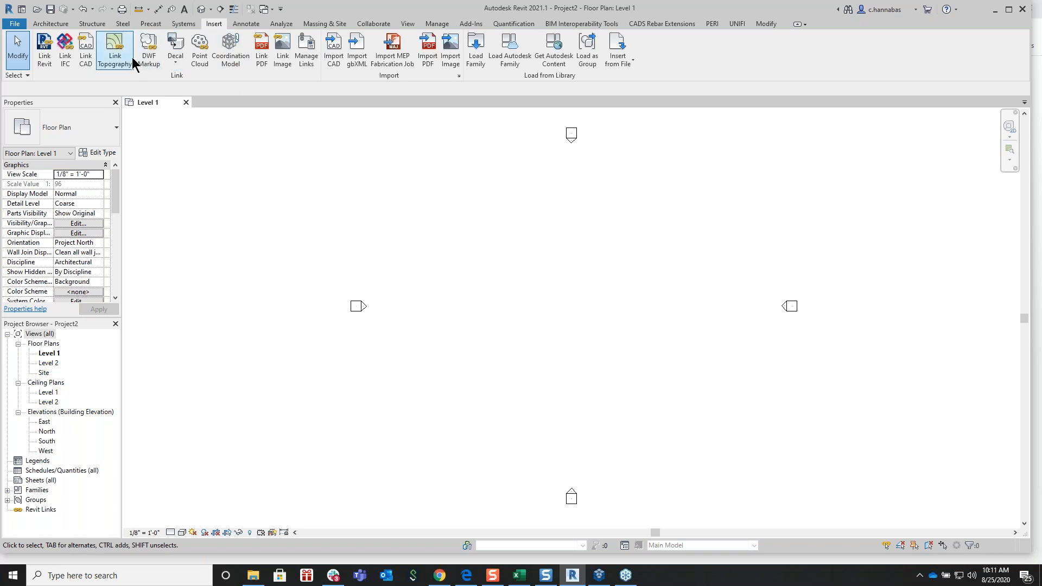
# Place one Box mass on the Level 1 work plane, in the western half between the elevation markers
pyautogui.click(334, 25)
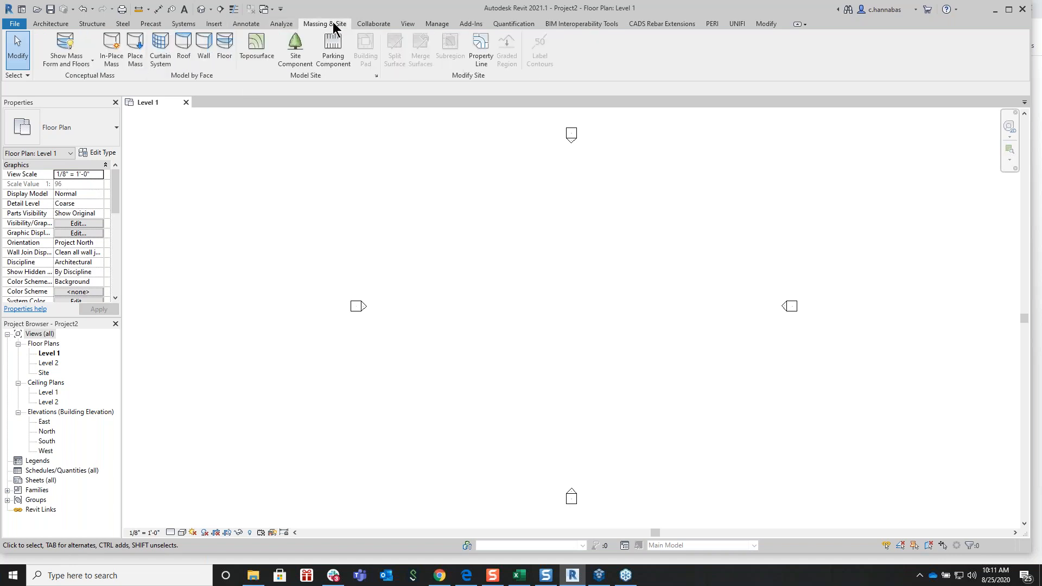
pyautogui.click(135, 59)
pyautogui.click(481, 299)
pyautogui.rightClick(559, 245)
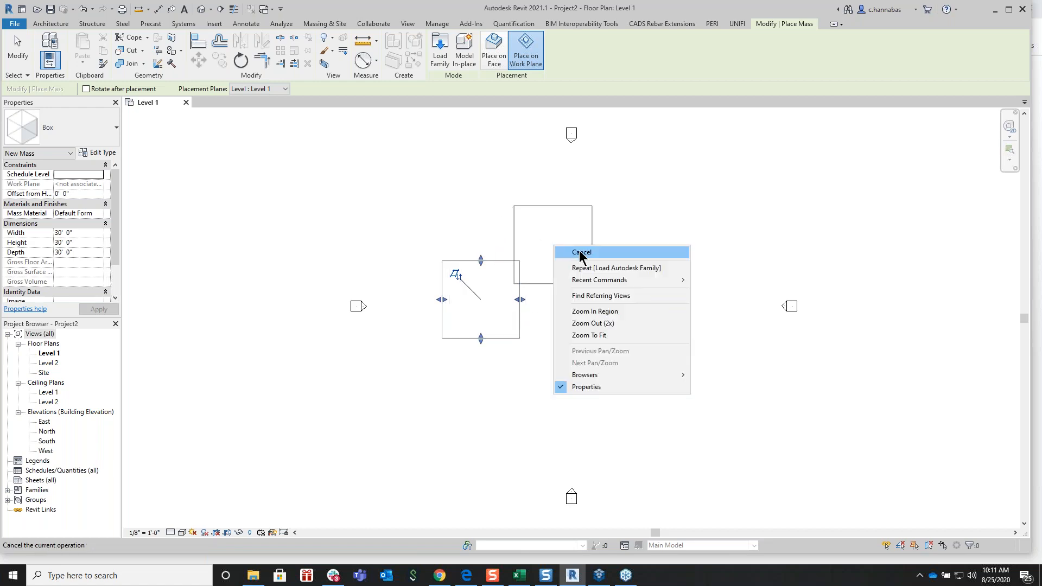
pyautogui.click(579, 251)
pyautogui.rightClick(515, 188)
pyautogui.click(525, 193)
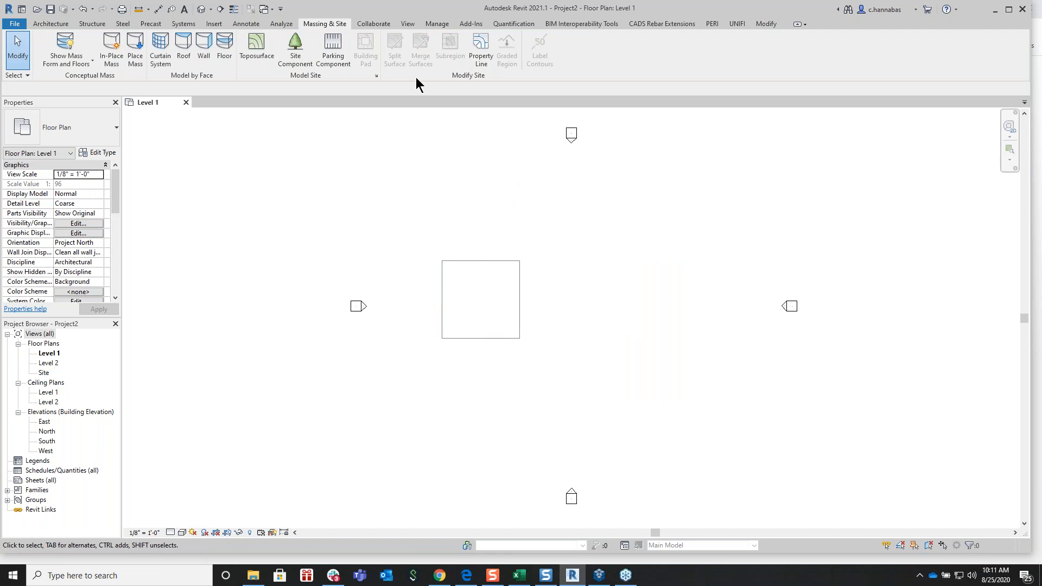
# Load the Barrel Vault mass family from the Autodesk family library into the project
pyautogui.click(217, 25)
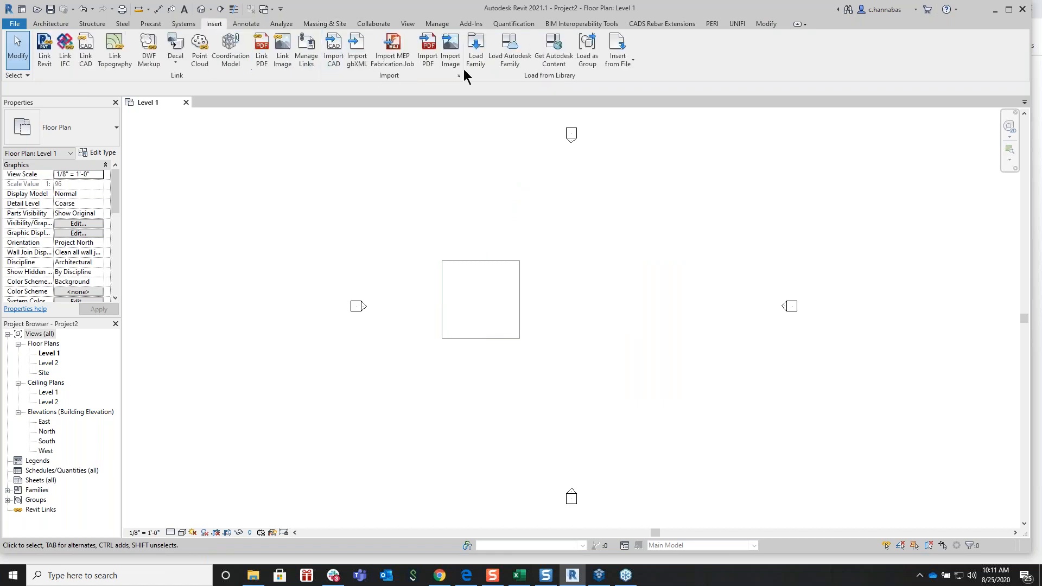
pyautogui.click(521, 60)
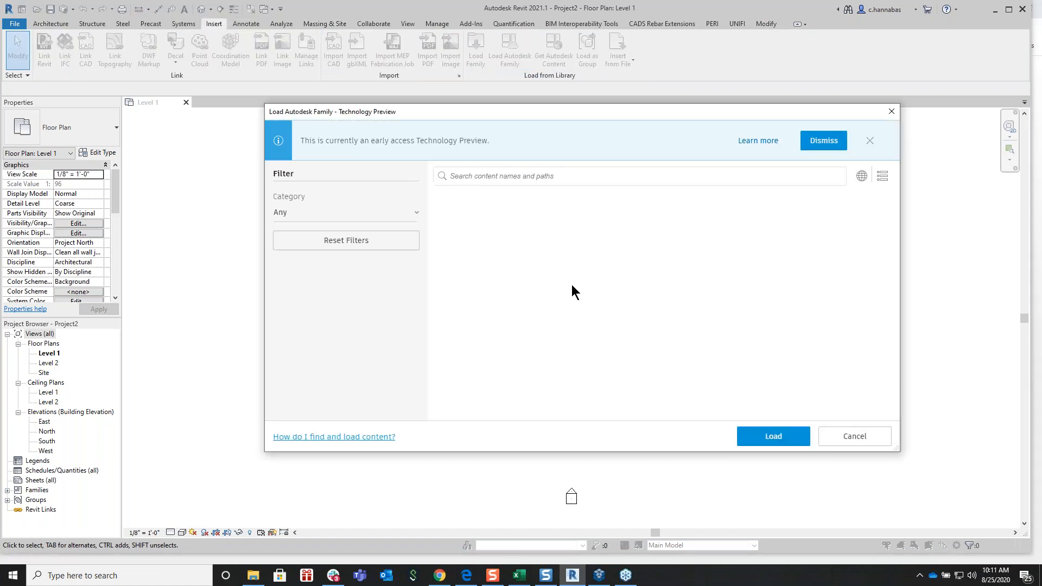
pyautogui.click(526, 240)
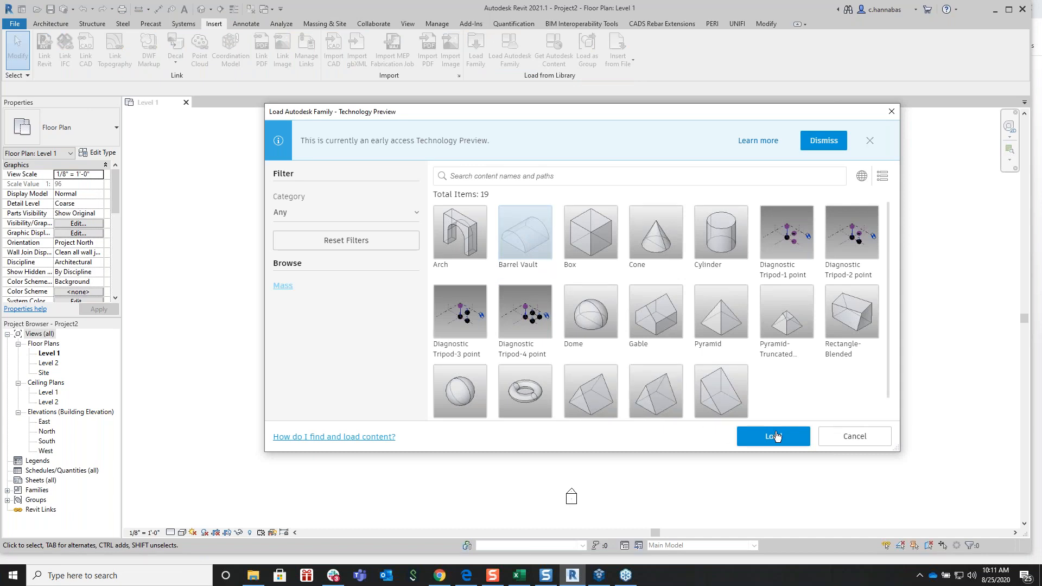
pyautogui.click(775, 436)
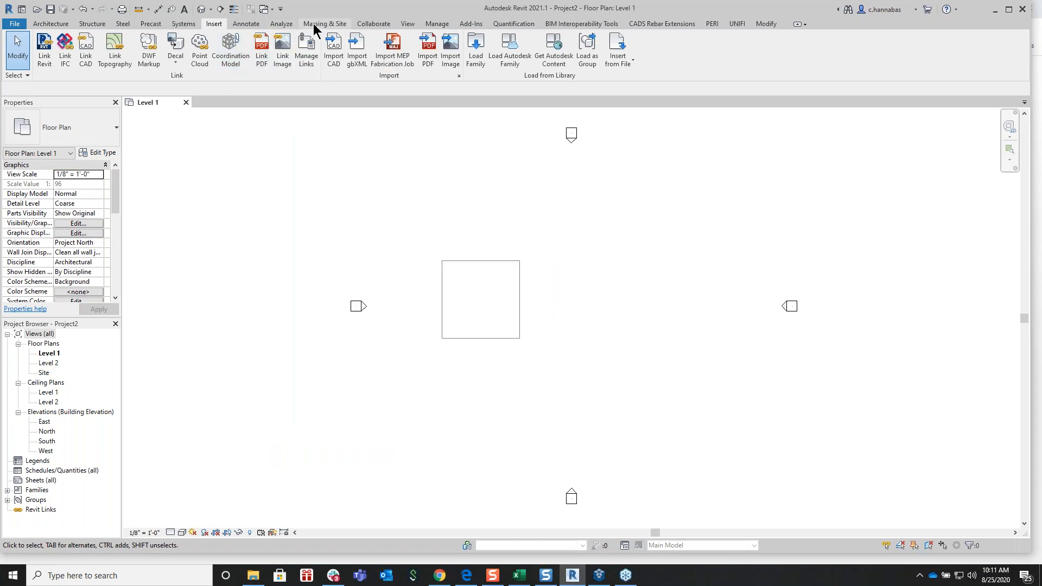
# Place one Barrel Vault mass on Level 1, just east of the box and in line with it
pyautogui.click(320, 25)
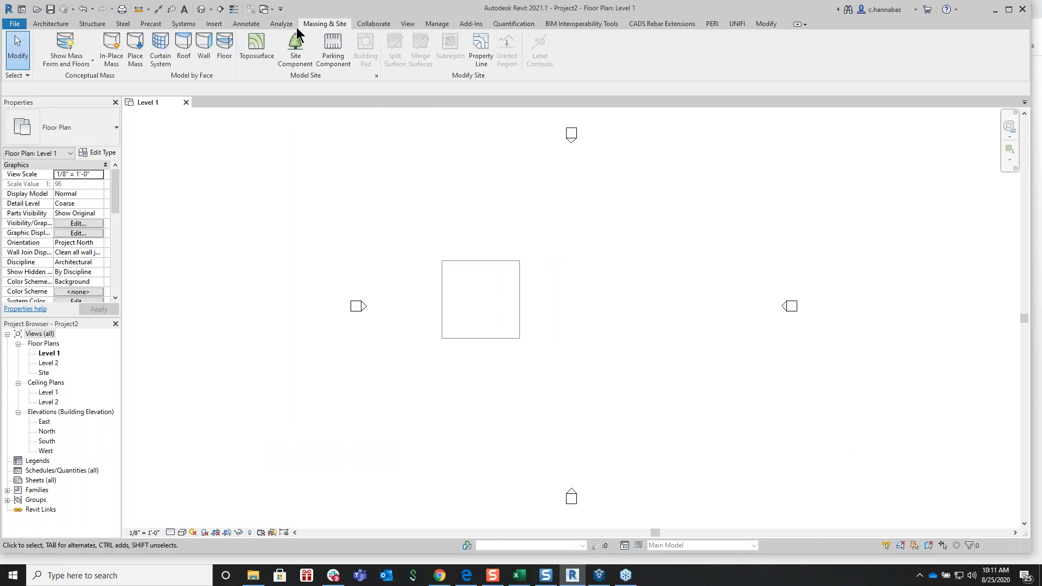
pyautogui.click(132, 59)
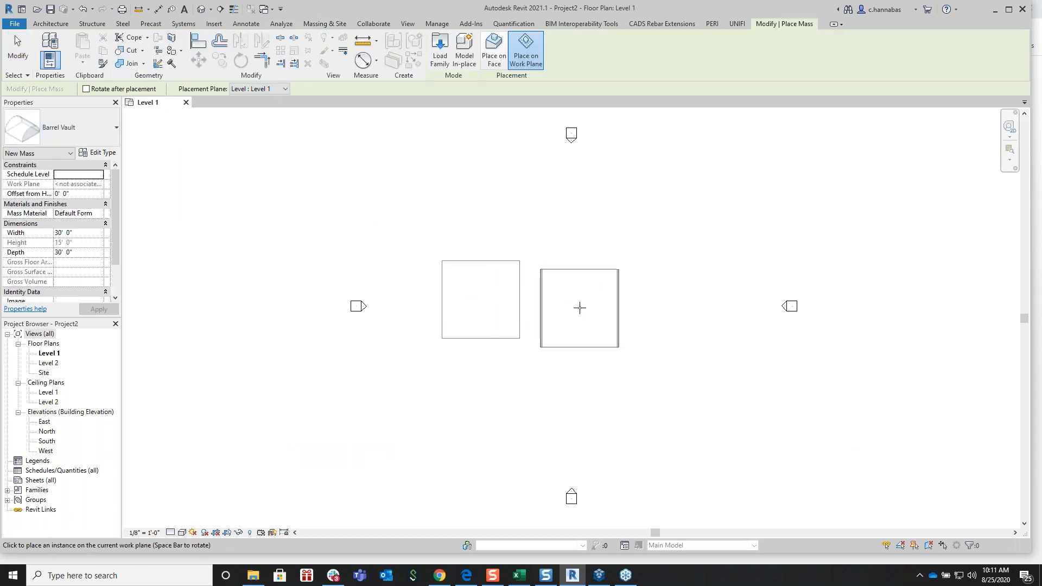
pyautogui.click(580, 300)
pyautogui.rightClick(641, 225)
pyautogui.click(668, 228)
pyautogui.rightClick(669, 226)
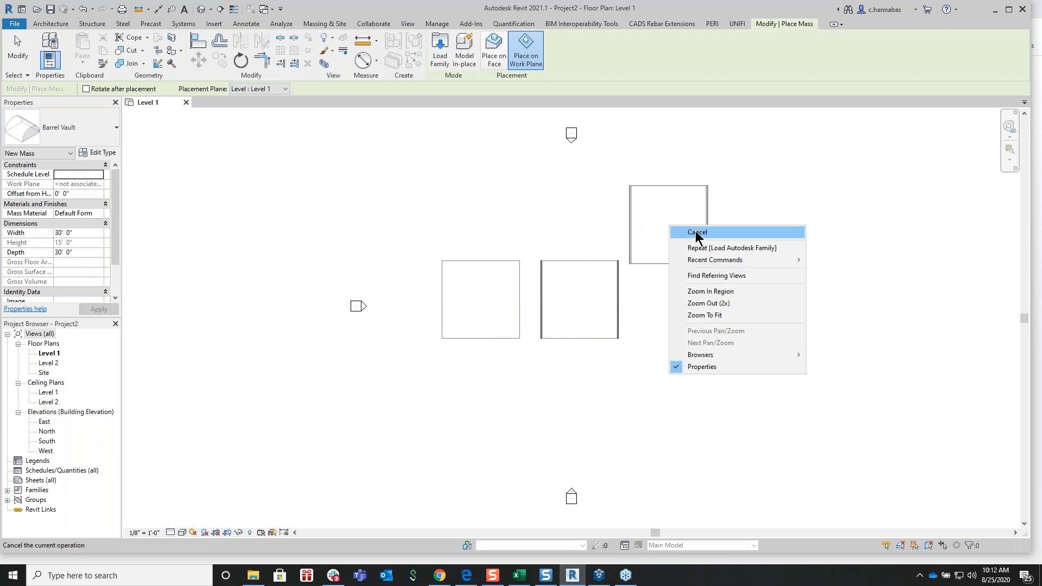
pyautogui.click(697, 234)
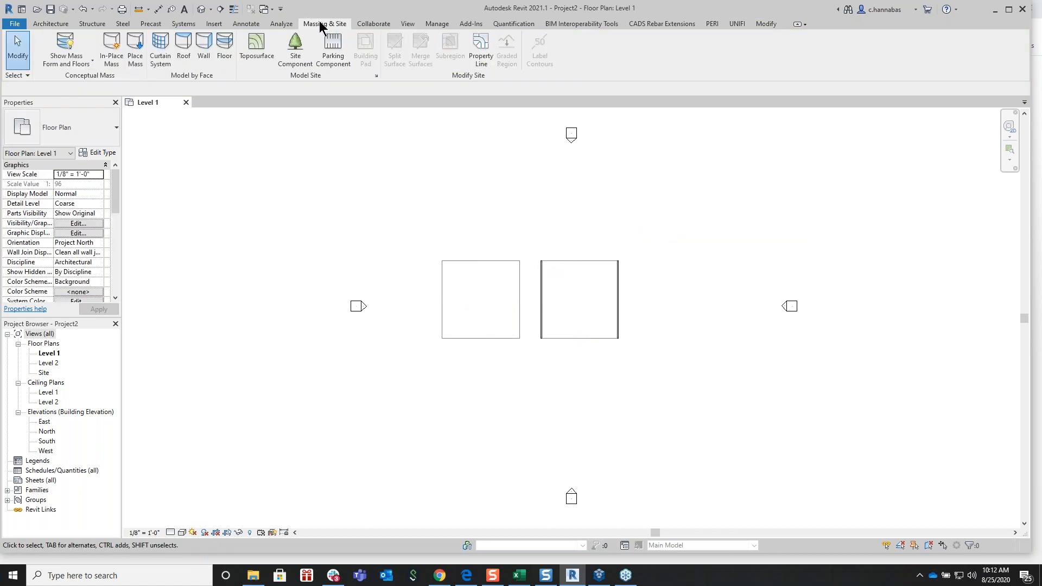
pyautogui.click(215, 27)
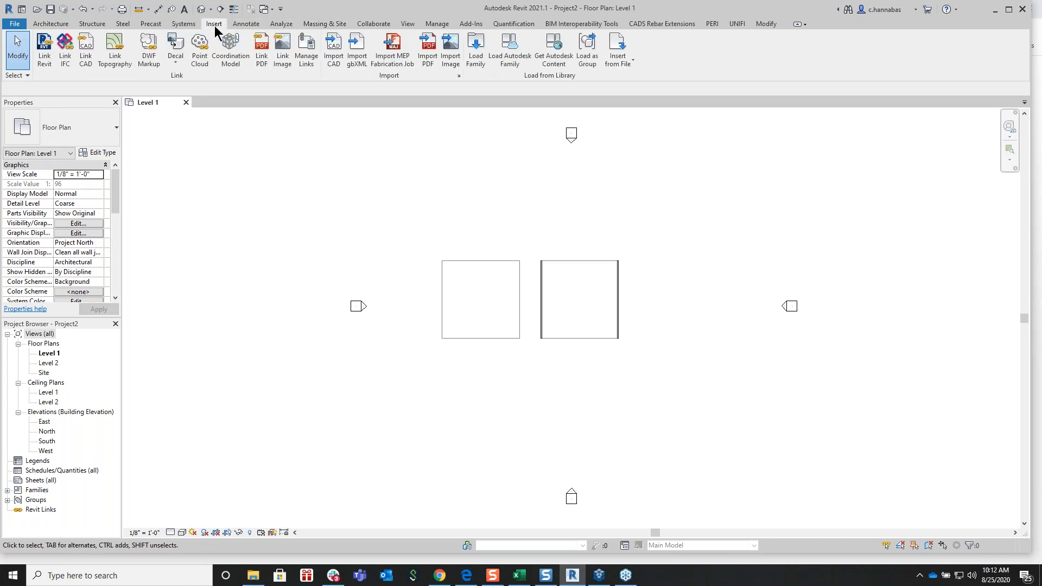
pyautogui.click(508, 54)
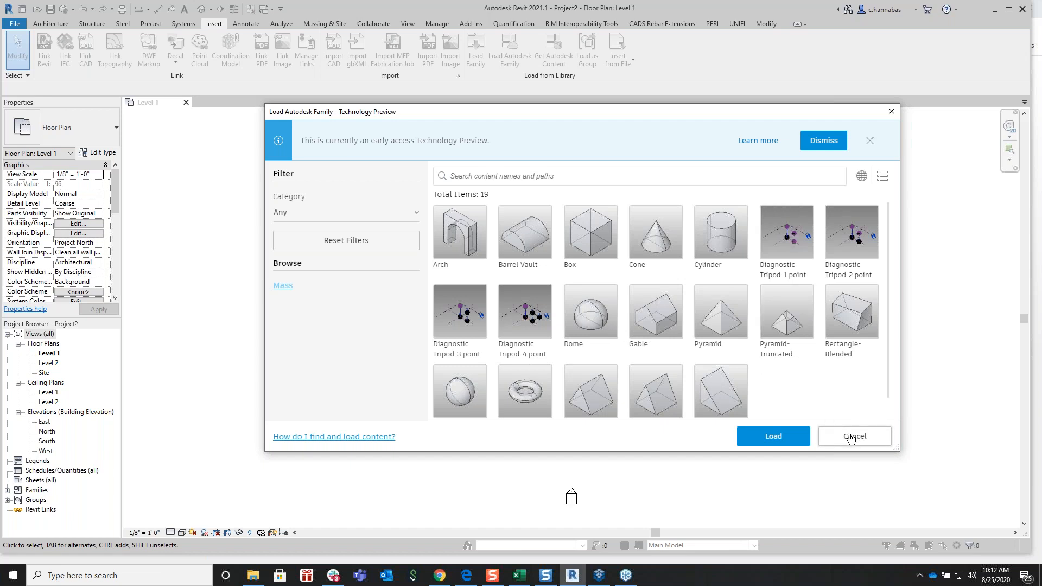
pyautogui.click(851, 438)
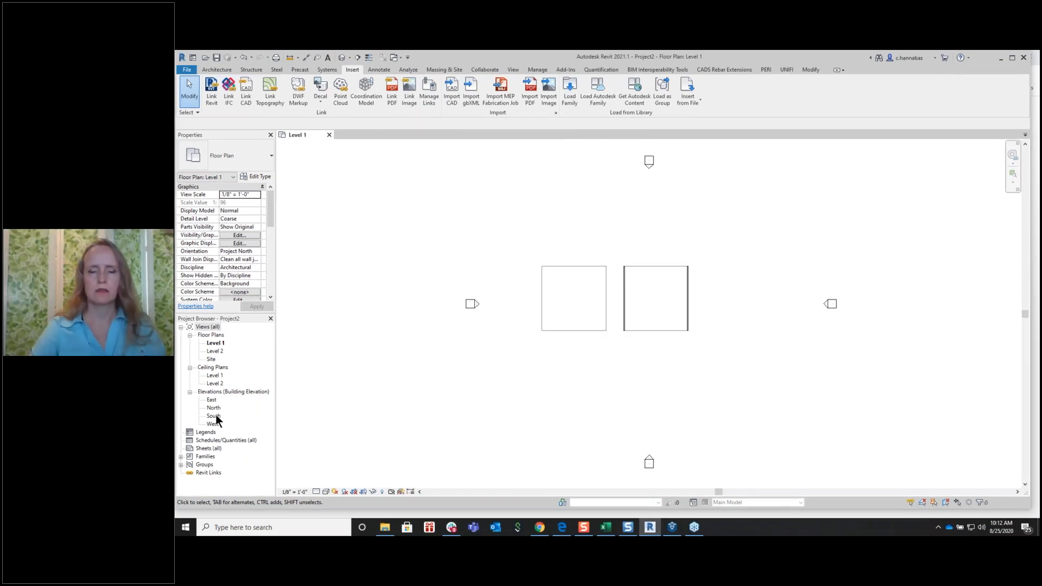
# Open the South elevation and draw a third level above Level 2, at about 20' - 6", spanning the existing levels' length
pyautogui.doubleClick(215, 417)
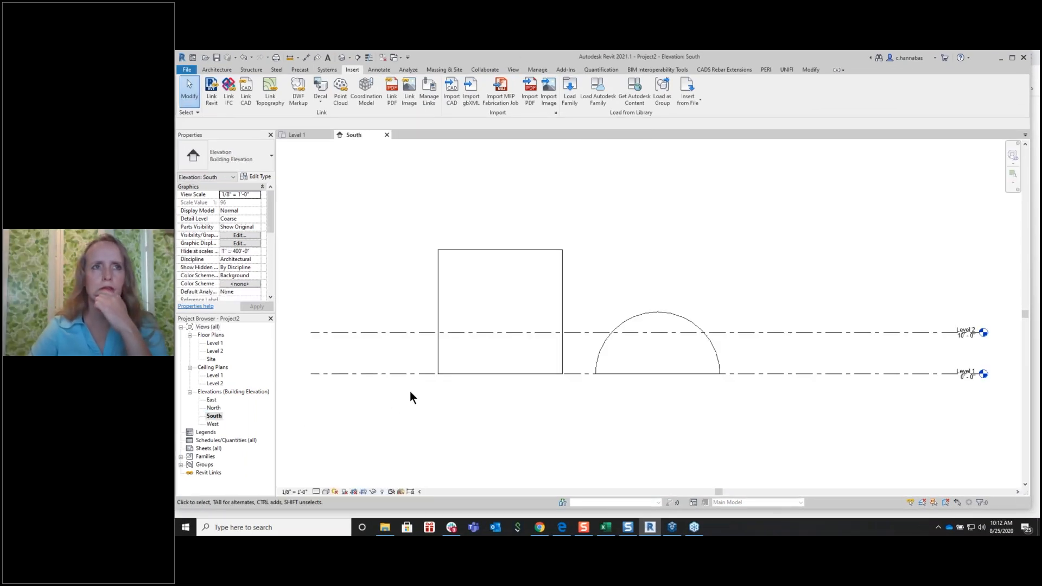
pyautogui.scroll(-1, 409, 392)
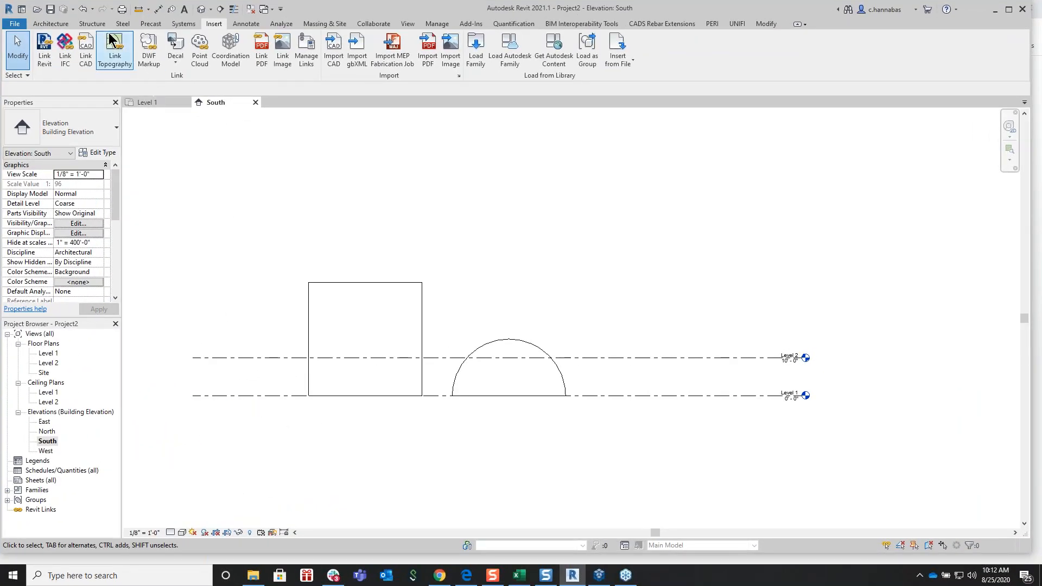
pyautogui.click(51, 24)
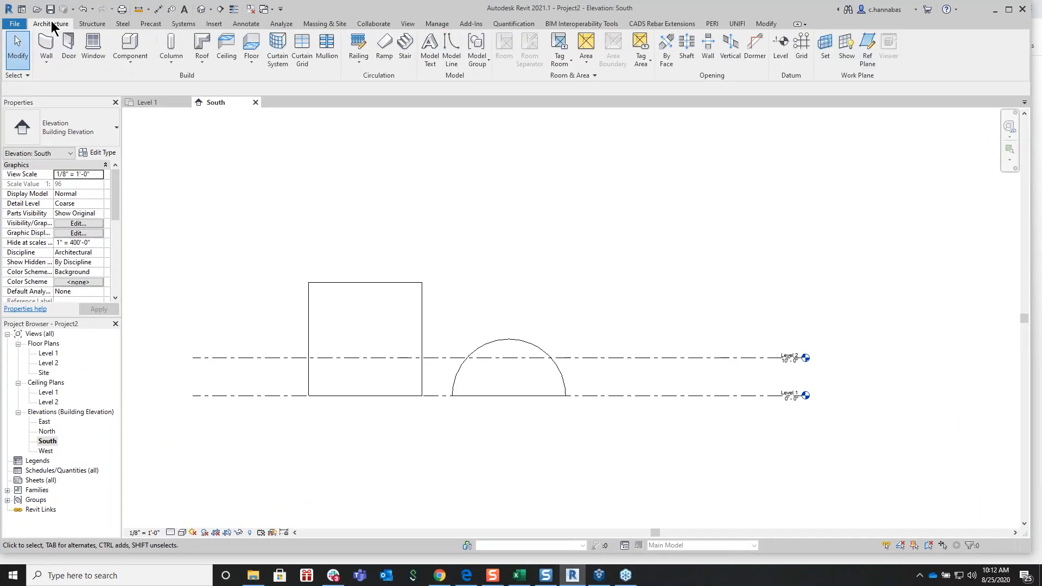
pyautogui.click(776, 61)
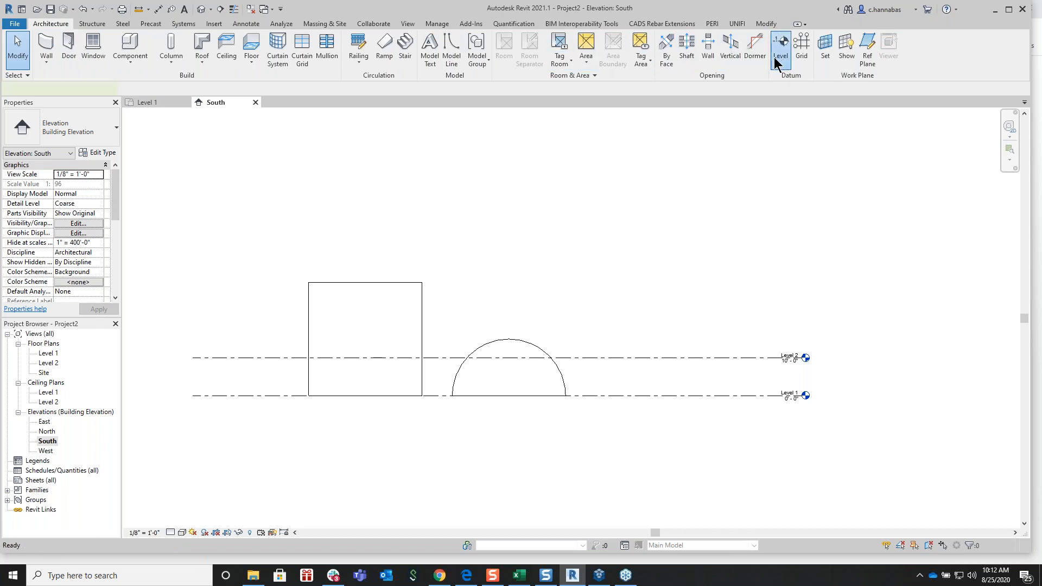
pyautogui.click(193, 318)
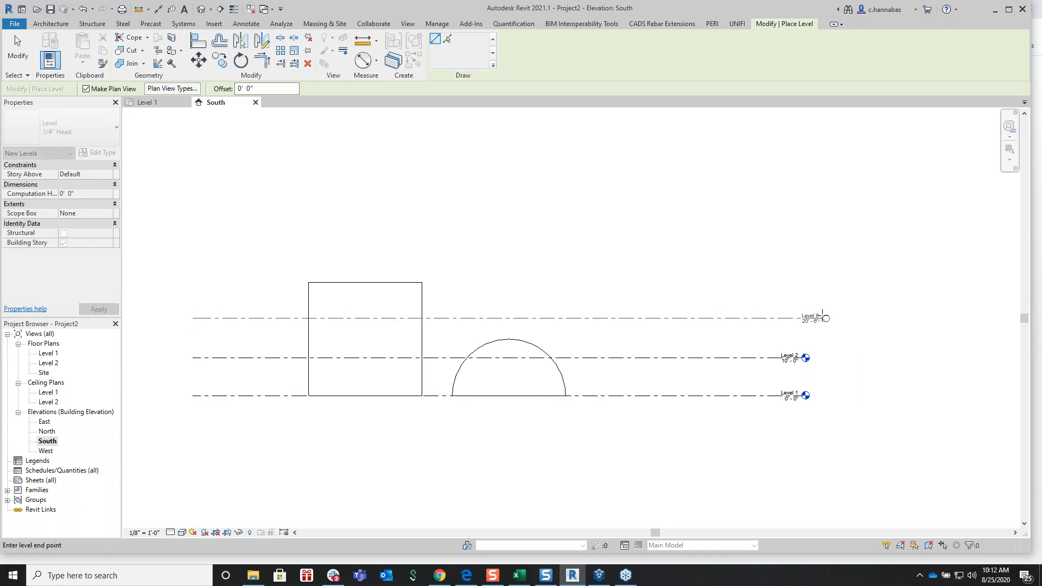
pyautogui.click(804, 317)
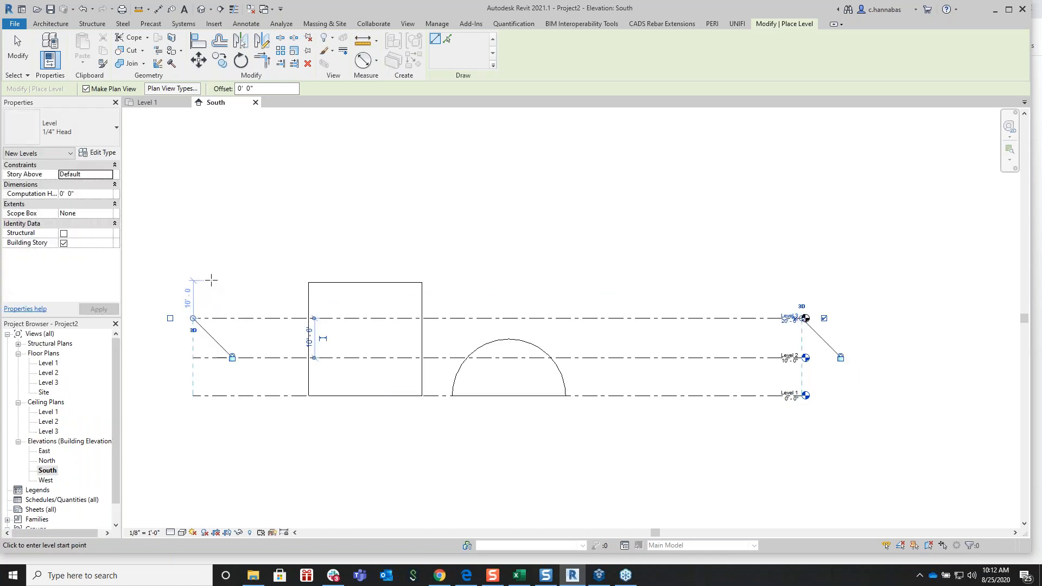
# Draw a fourth level at about 30' - 6", just above the top of the box mass, and end level placement
pyautogui.click(211, 280)
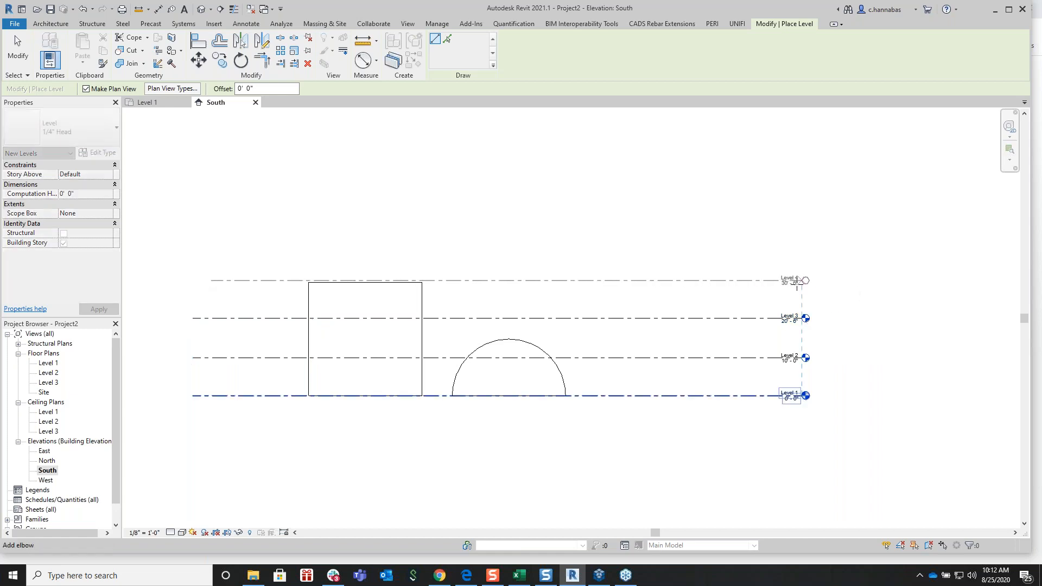
pyautogui.click(798, 280)
pyautogui.rightClick(654, 253)
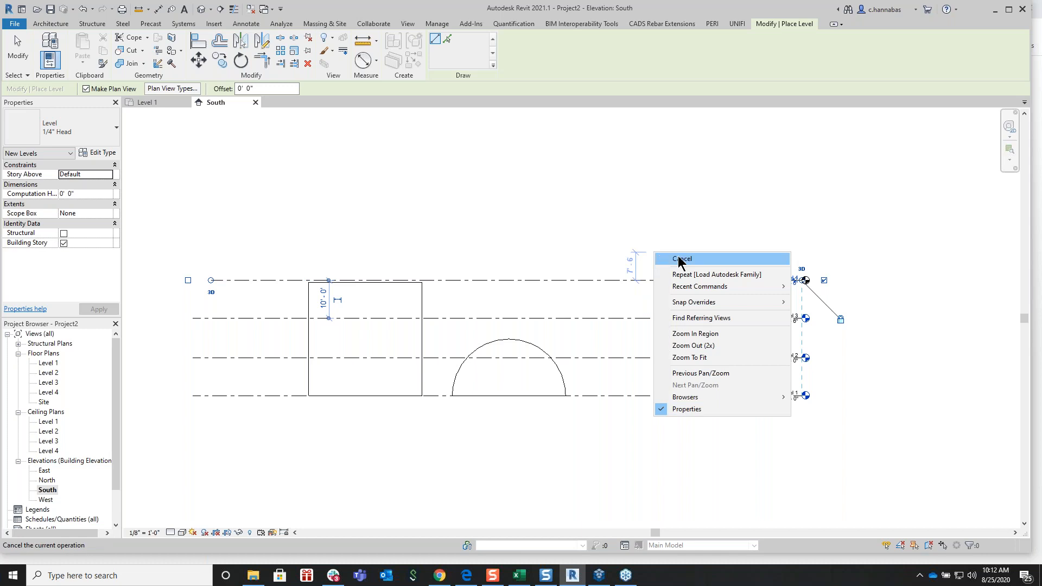
pyautogui.click(680, 259)
pyautogui.rightClick(437, 245)
pyautogui.click(458, 254)
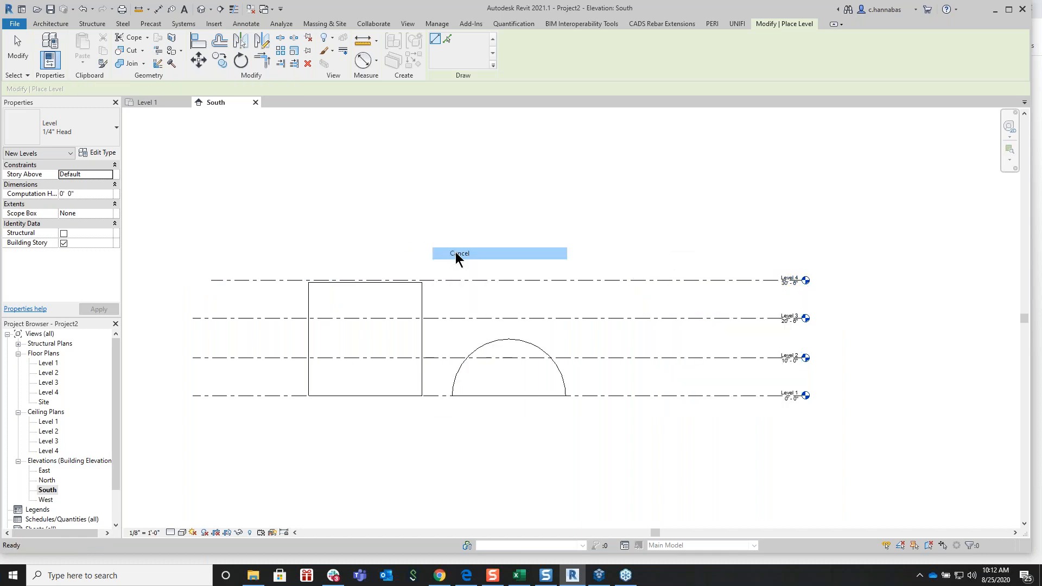
# Align the top edge of the box mass with the Level 4 line
pyautogui.click(766, 24)
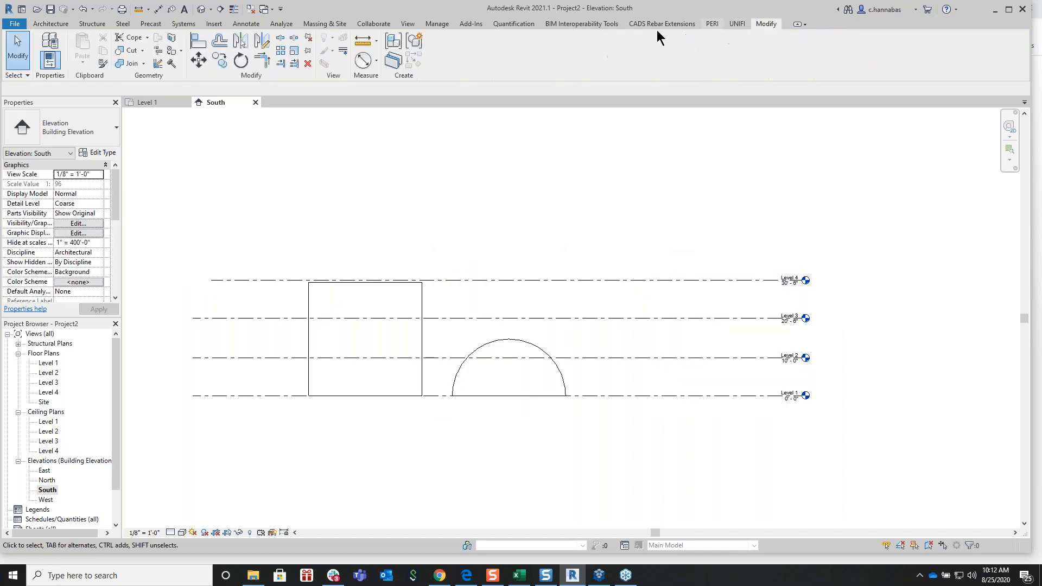
pyautogui.click(199, 41)
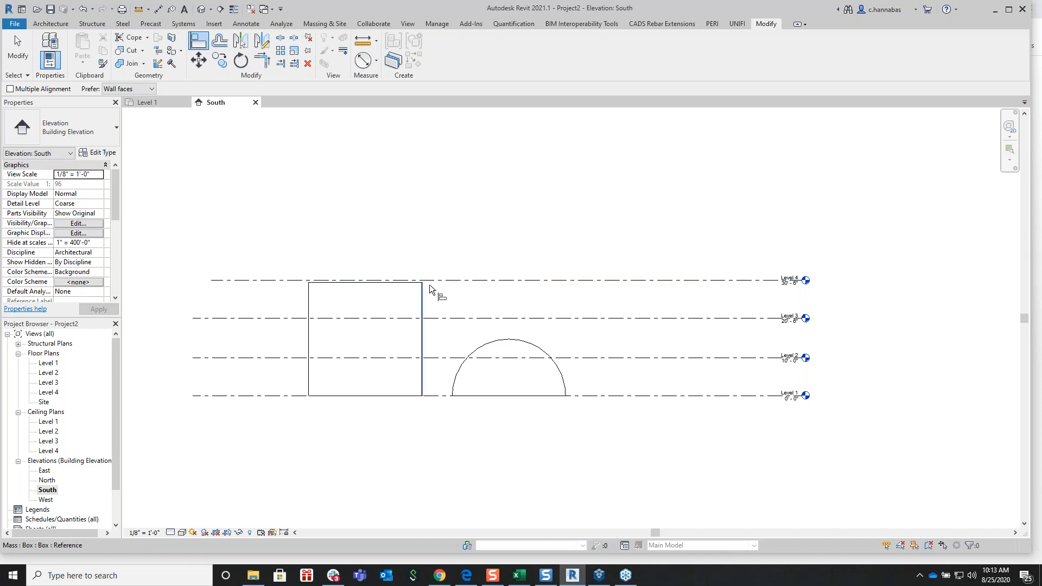
pyautogui.click(442, 279)
pyautogui.click(375, 283)
pyautogui.rightClick(449, 216)
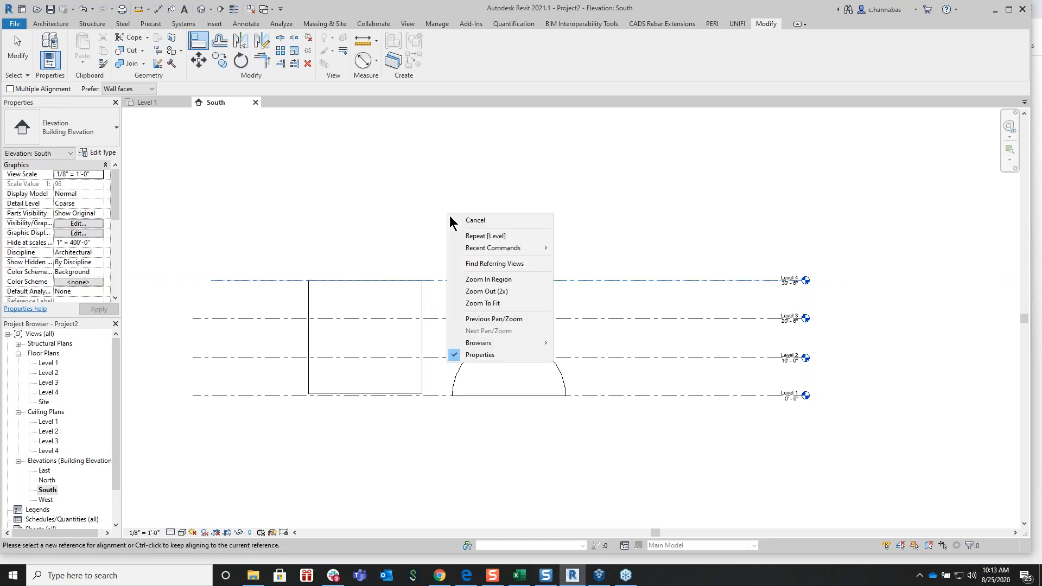
# End the alignment and move the Barrel Vault mass onto the top of the box, flush with its sides at Level 4
pyautogui.click(475, 222)
pyautogui.rightClick(505, 260)
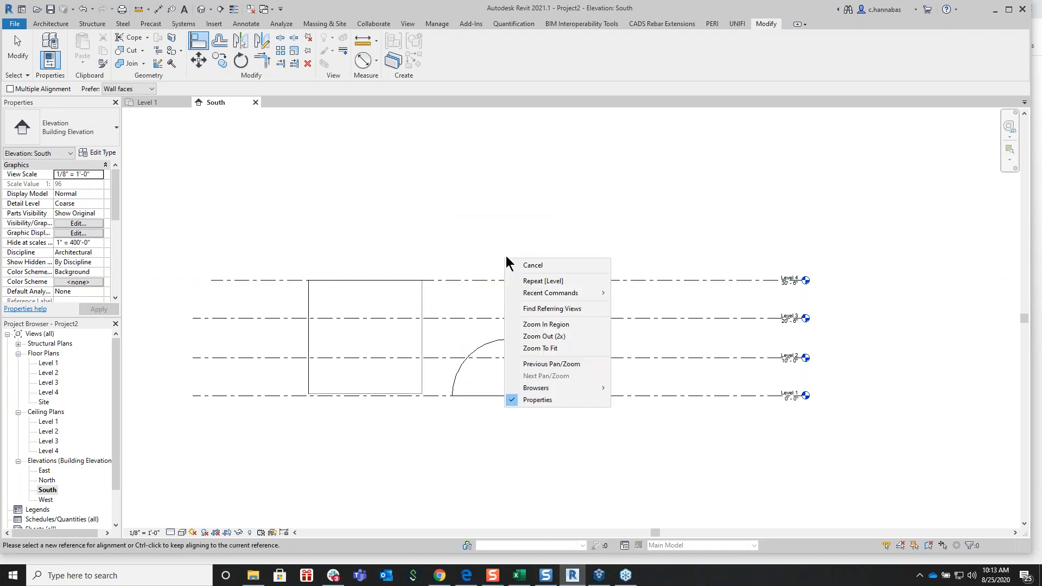
pyautogui.click(536, 266)
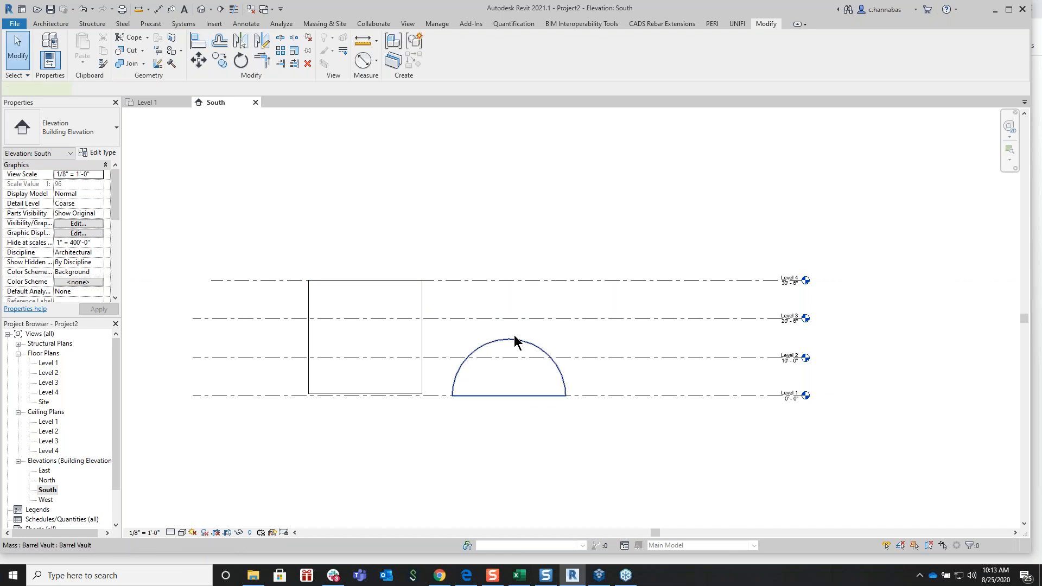
pyautogui.click(515, 342)
pyautogui.moveTo(507, 365); pyautogui.dragTo(361, 251)
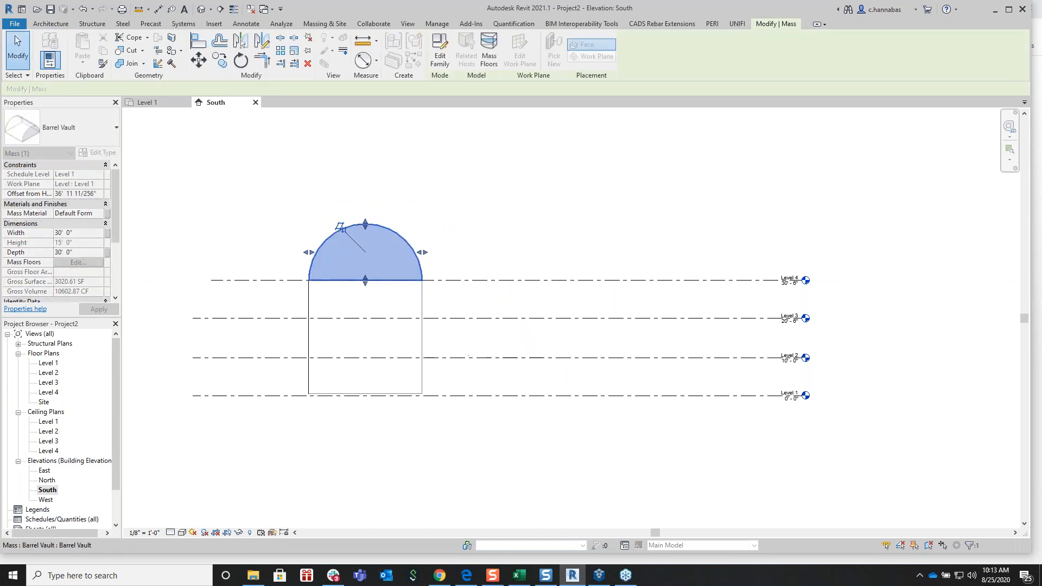
pyautogui.click(555, 190)
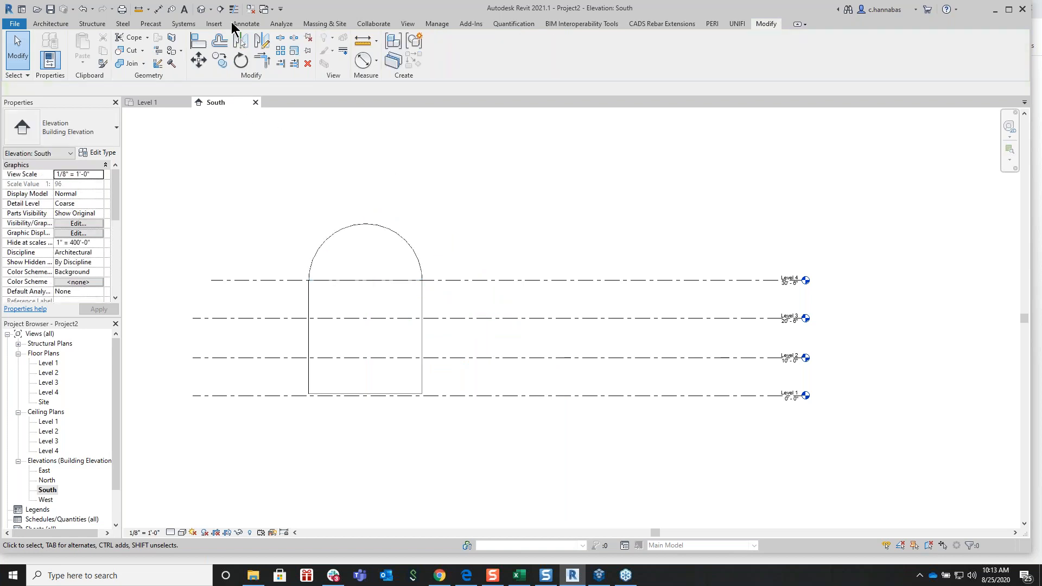
# Open the default 3D view and join the geometry of the box and Barrel Vault masses, then end the command
pyautogui.click(201, 8)
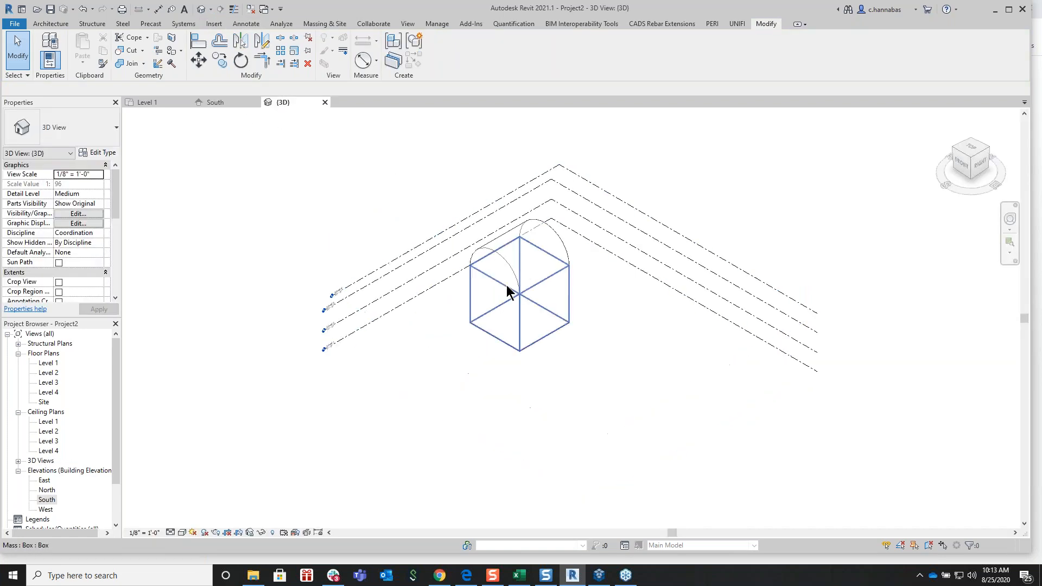
pyautogui.scroll(3, 519, 290)
pyautogui.scroll(2, 521, 298)
pyautogui.moveTo(516, 337); pyautogui.dragTo(477, 347, button='middle')
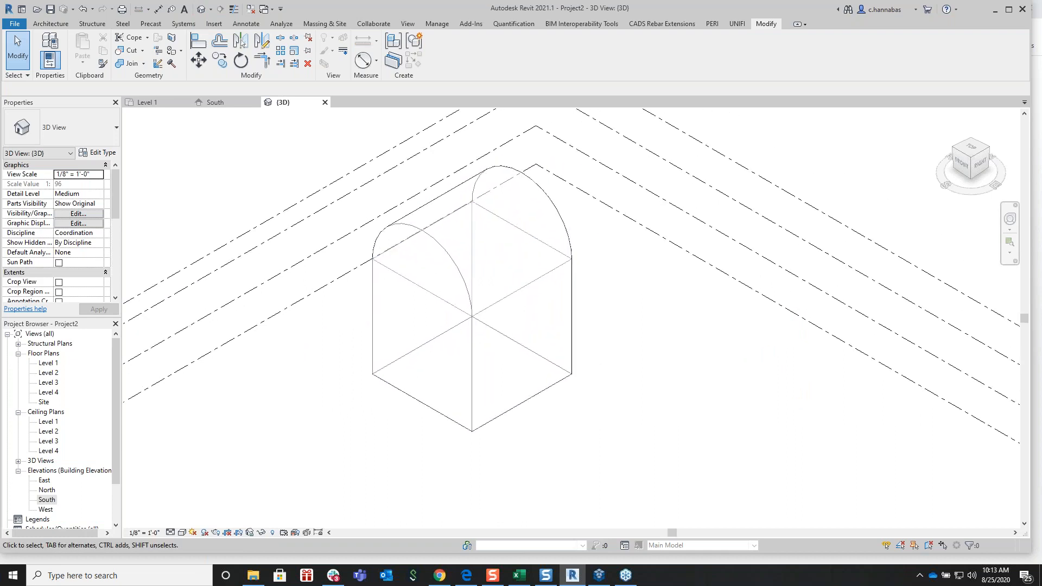
pyautogui.click(143, 64)
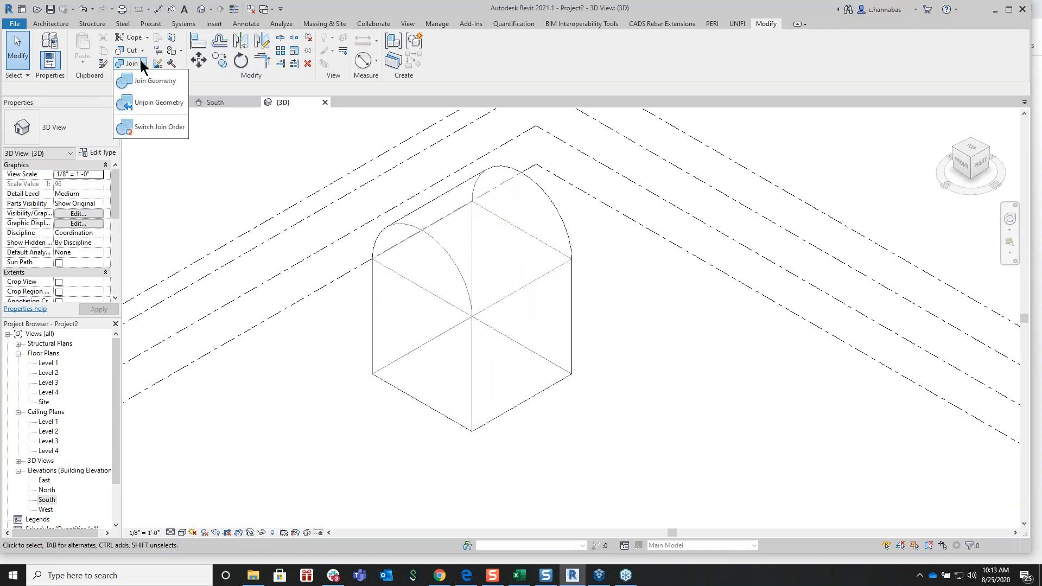
pyautogui.click(142, 81)
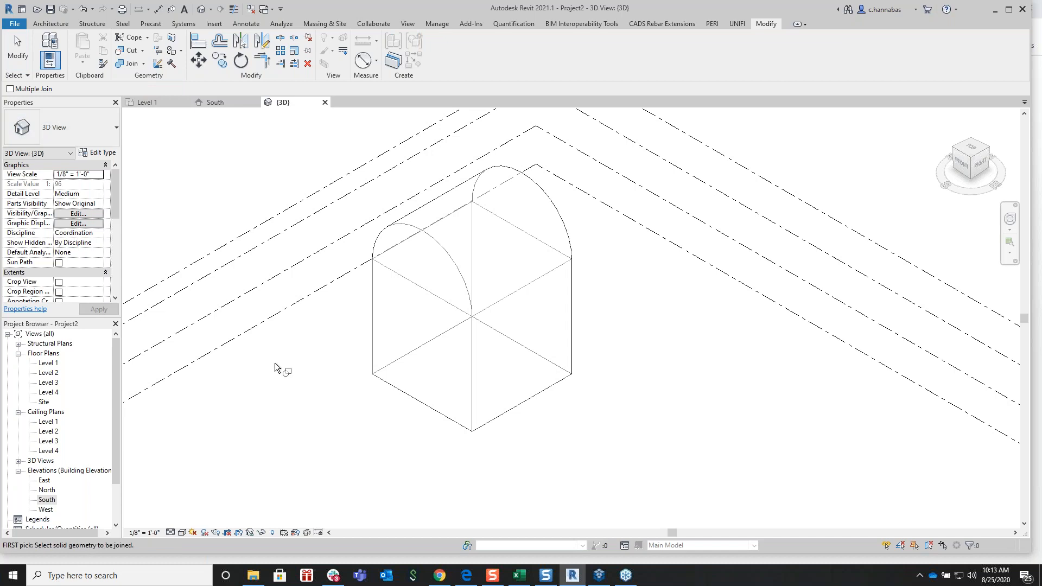
pyautogui.click(368, 309)
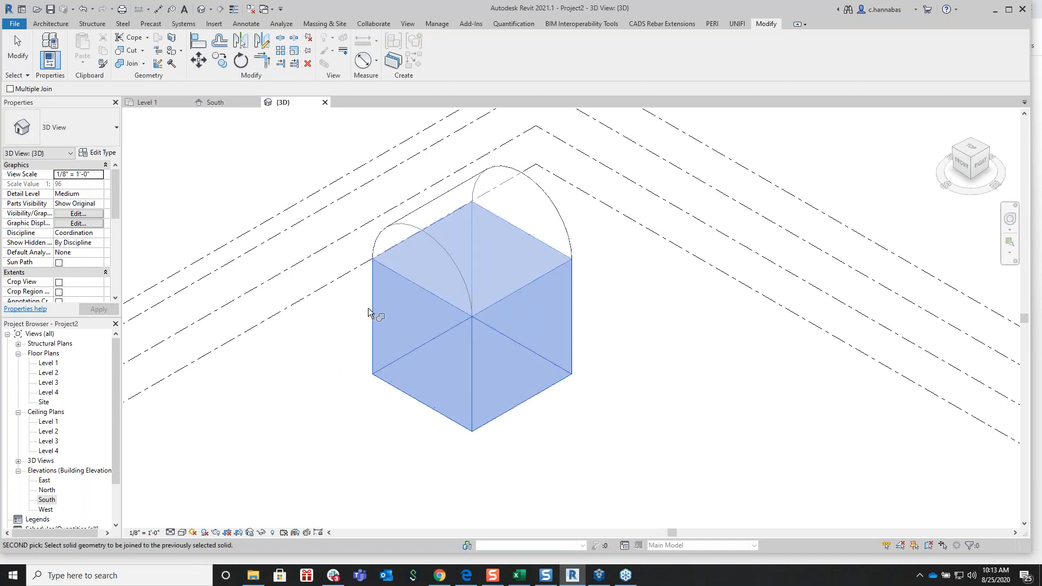
pyautogui.click(436, 243)
pyautogui.rightClick(656, 300)
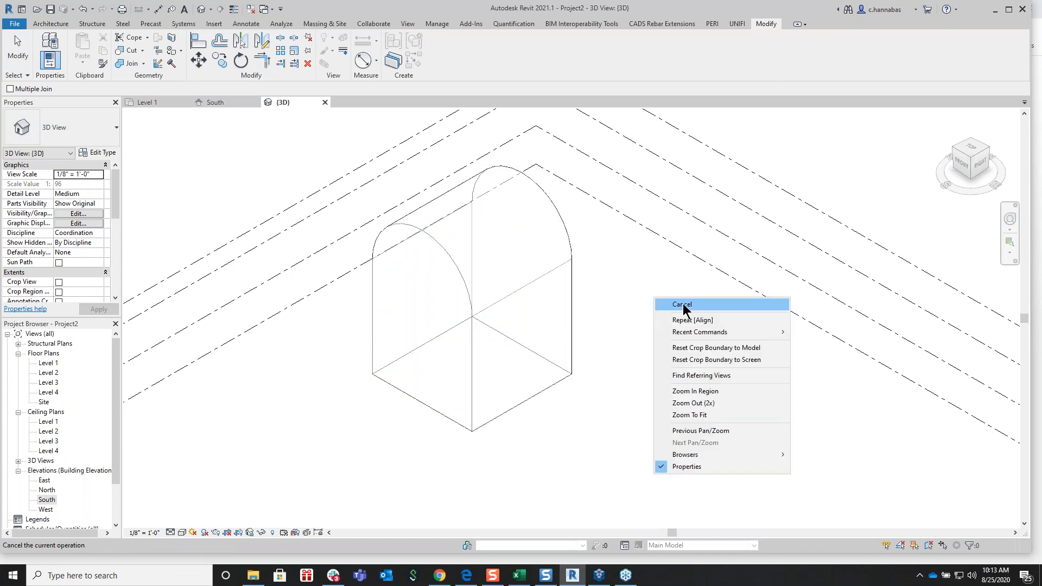
pyautogui.click(682, 304)
pyautogui.rightClick(680, 304)
pyautogui.click(705, 312)
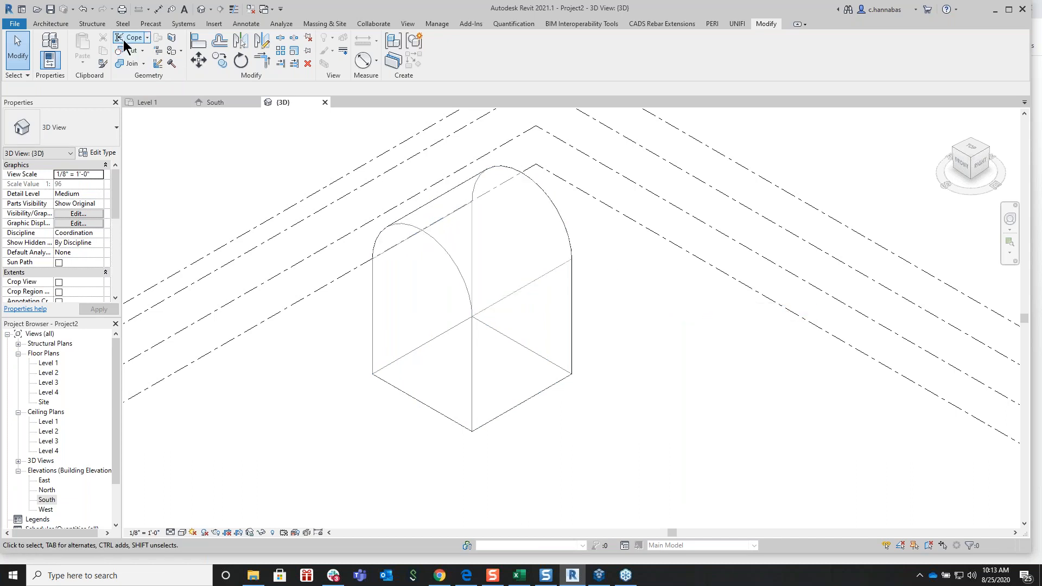
# Create a Generic - 12" roof by face on the curved face of the Barrel Vault mass, referenced to Level 4
pyautogui.click(58, 21)
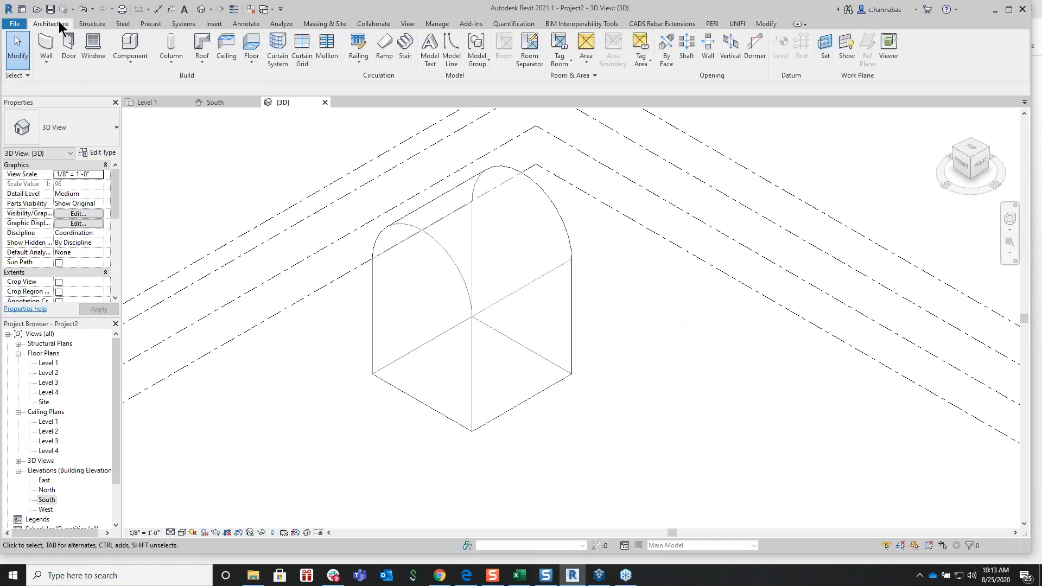
pyautogui.click(202, 57)
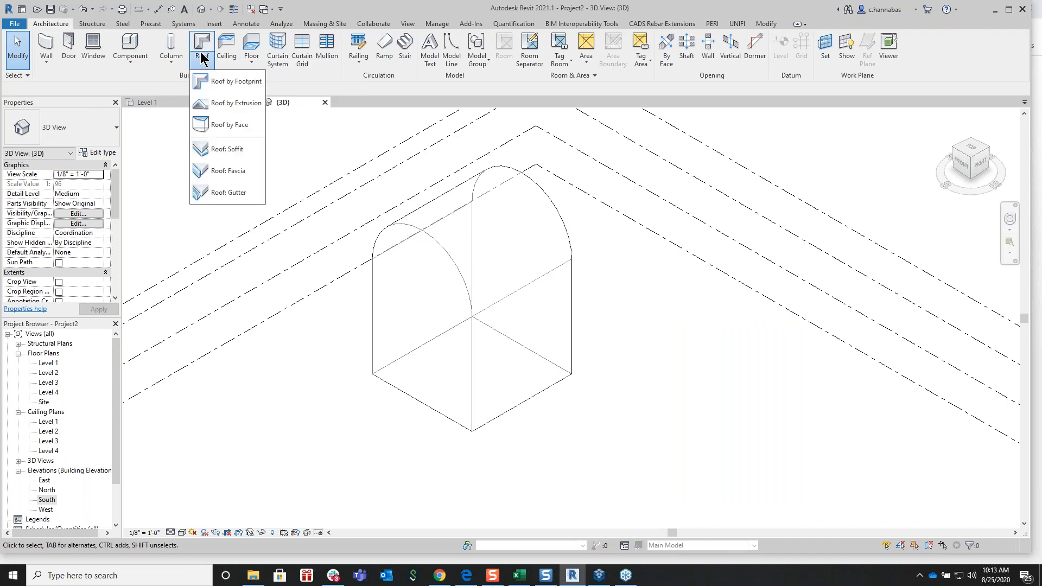
pyautogui.click(228, 129)
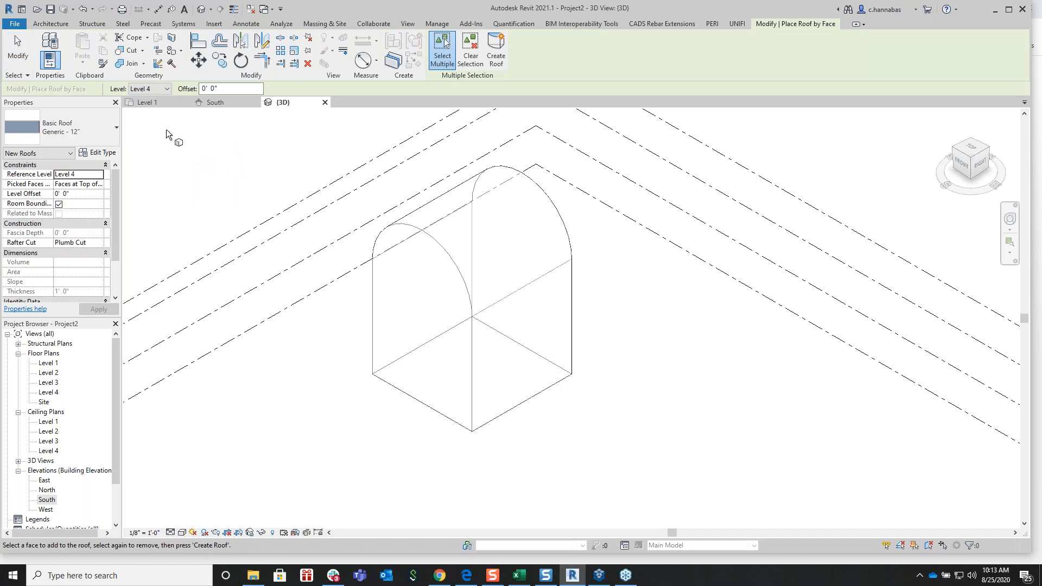
pyautogui.click(72, 131)
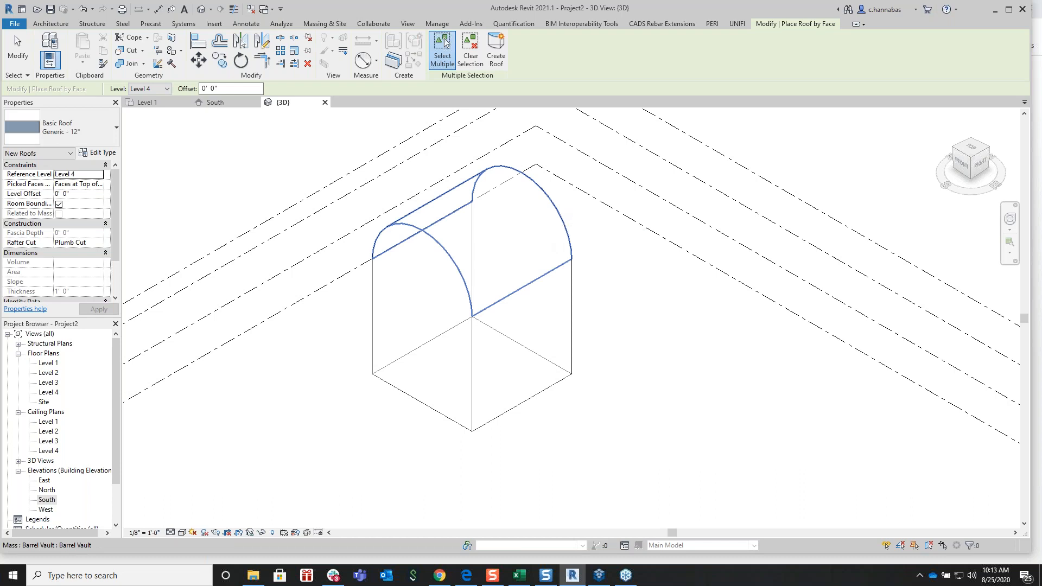
pyautogui.click(560, 220)
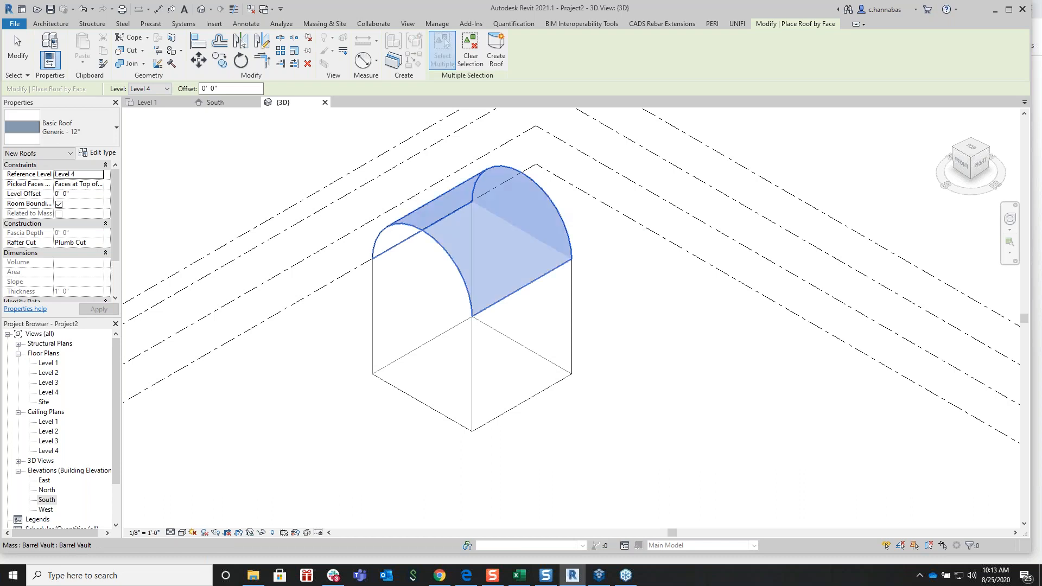
pyautogui.click(496, 60)
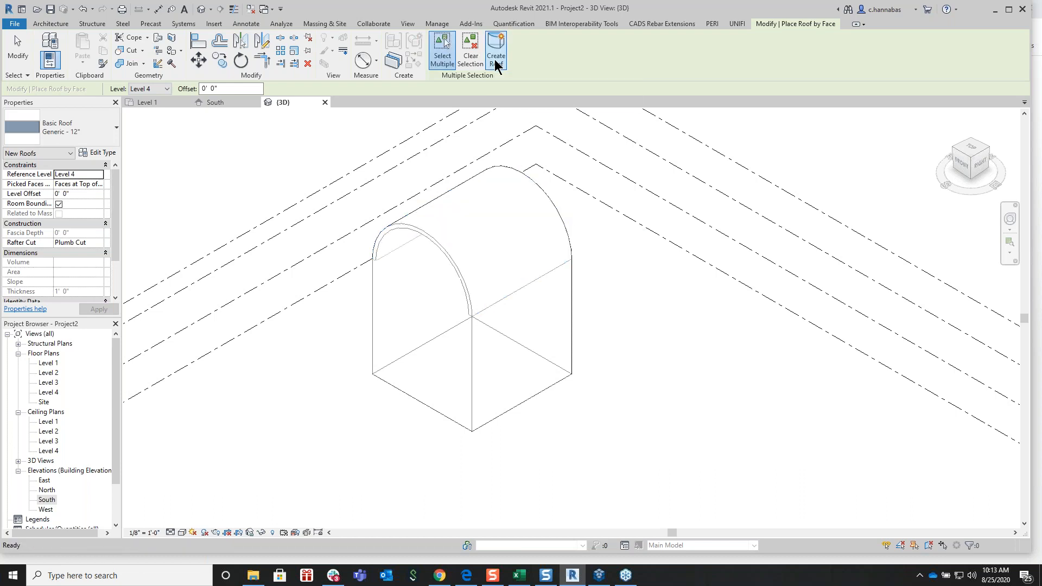
pyautogui.rightClick(682, 328)
pyautogui.click(712, 333)
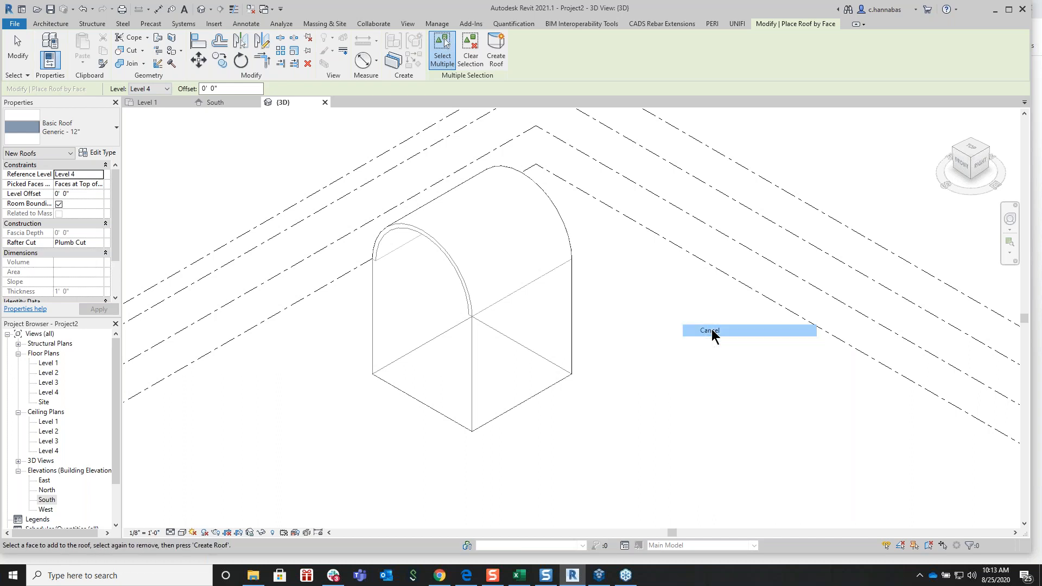
# Set up architectural wall placement by face with the Generic - 8" type, based on Level 1 and rising to Level 4
pyautogui.click(47, 59)
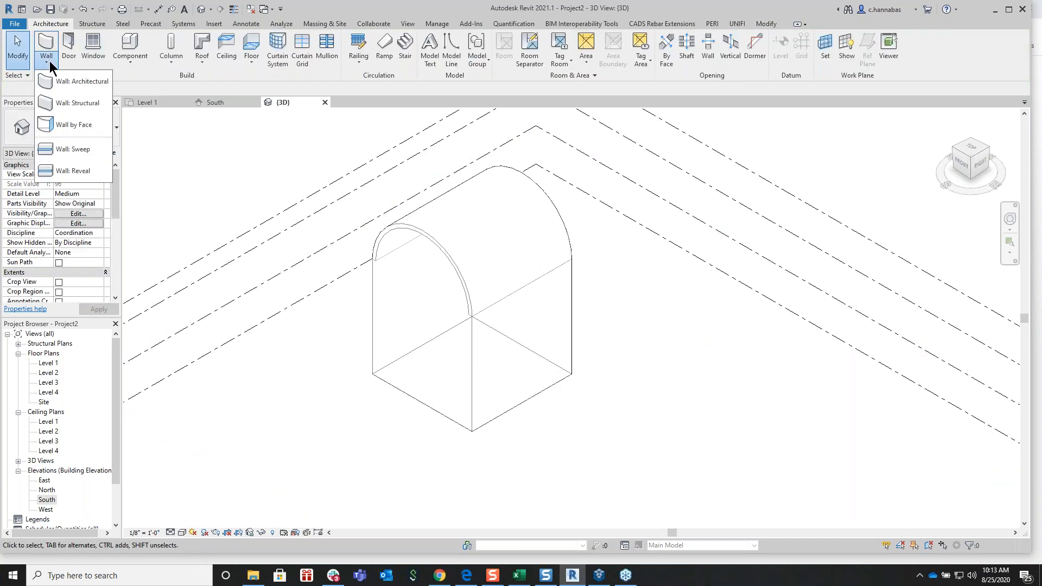
pyautogui.click(79, 88)
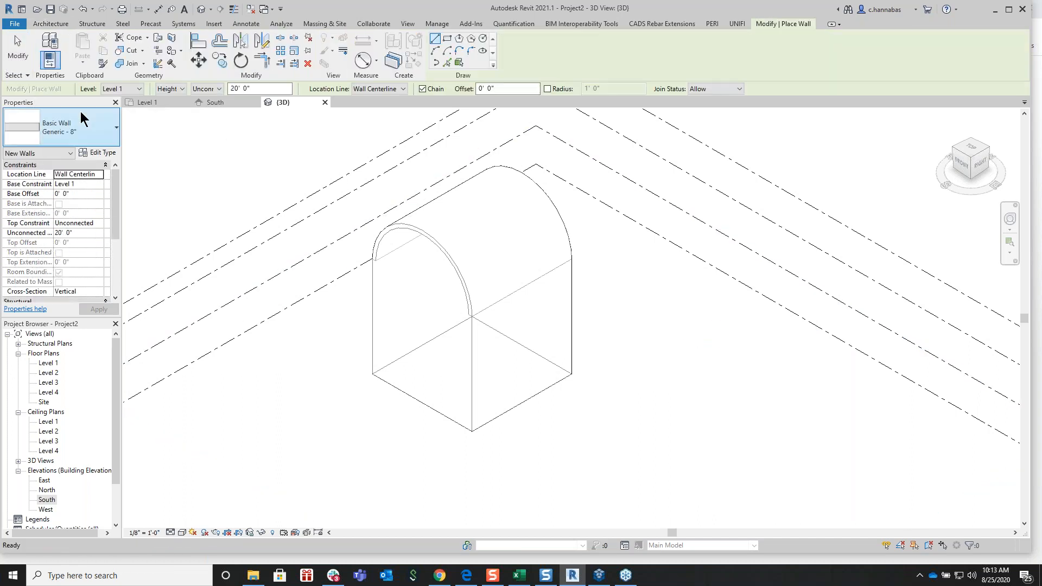
pyautogui.click(86, 129)
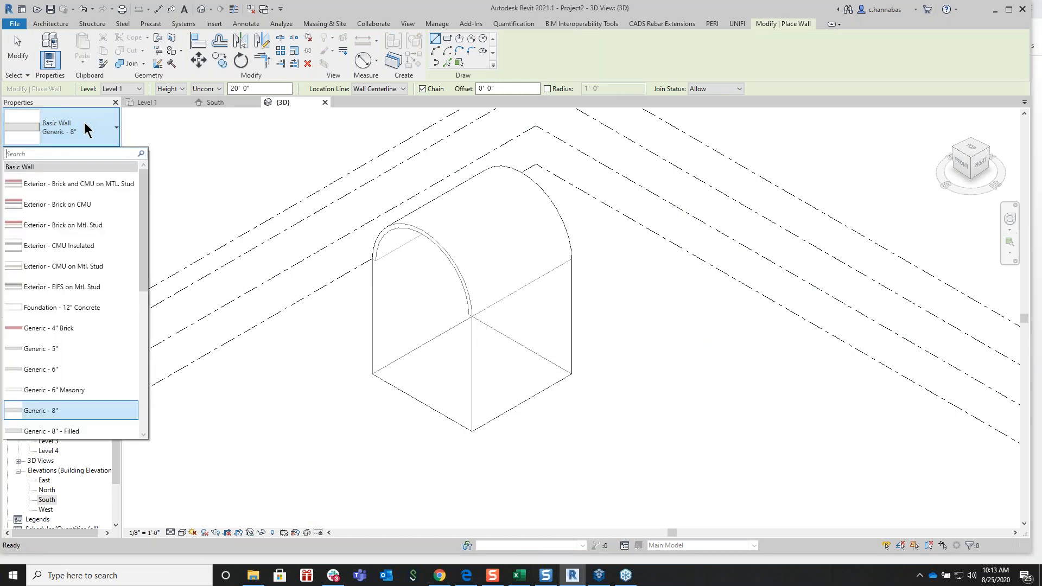
pyautogui.click(86, 130)
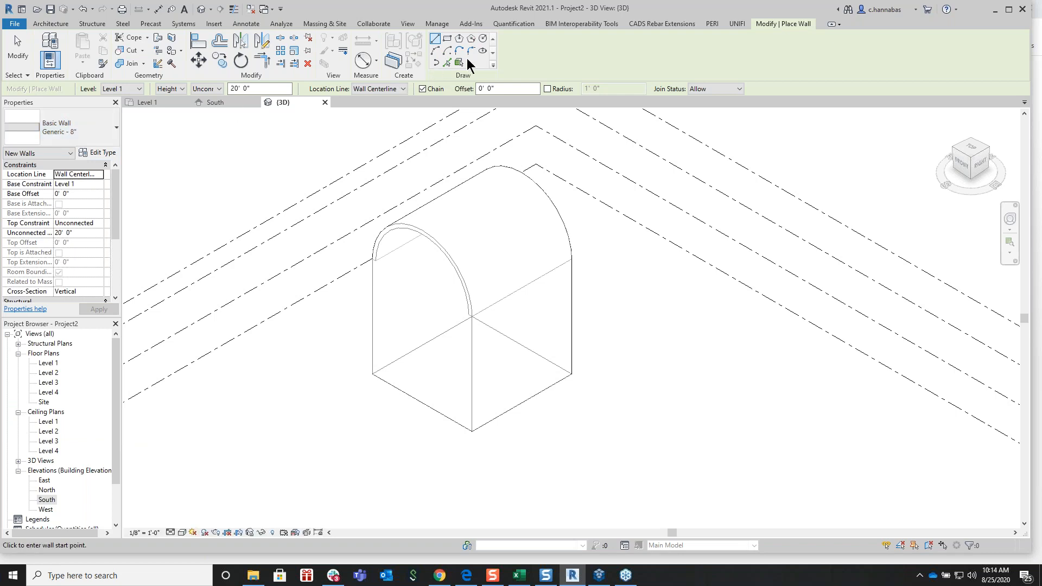
pyautogui.click(459, 64)
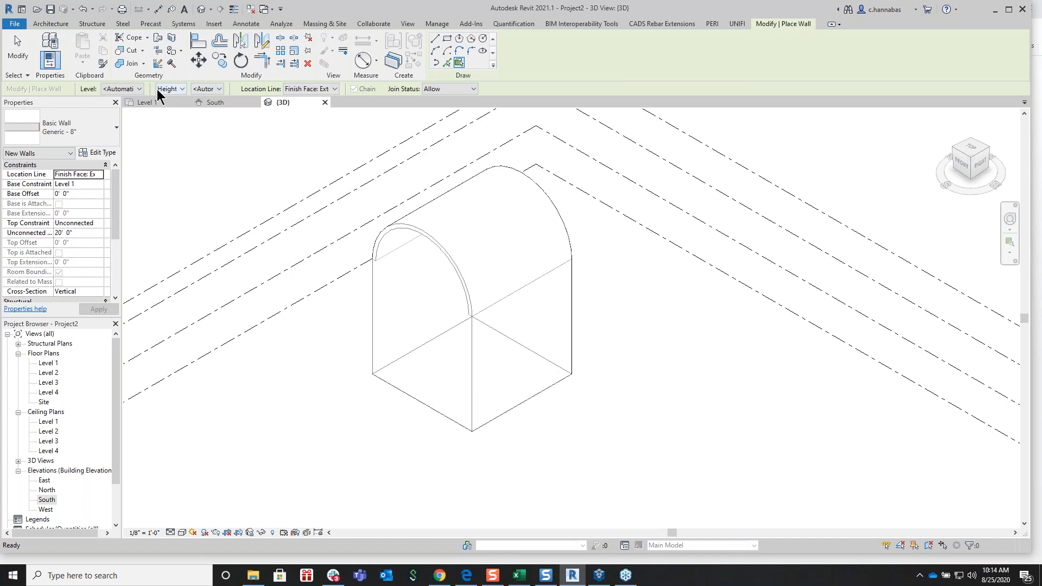
pyautogui.click(139, 89)
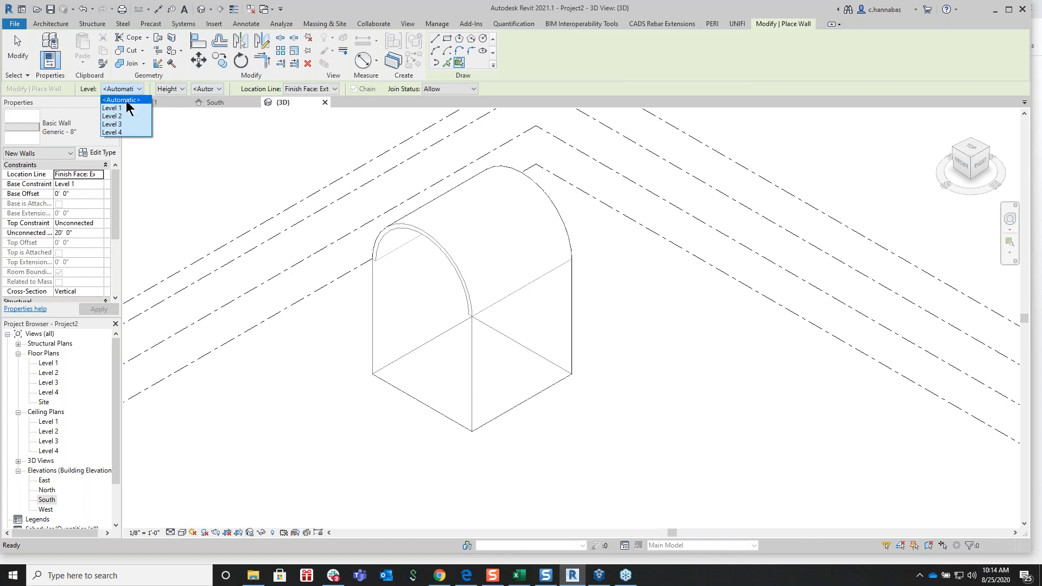
pyautogui.click(123, 108)
pyautogui.click(182, 89)
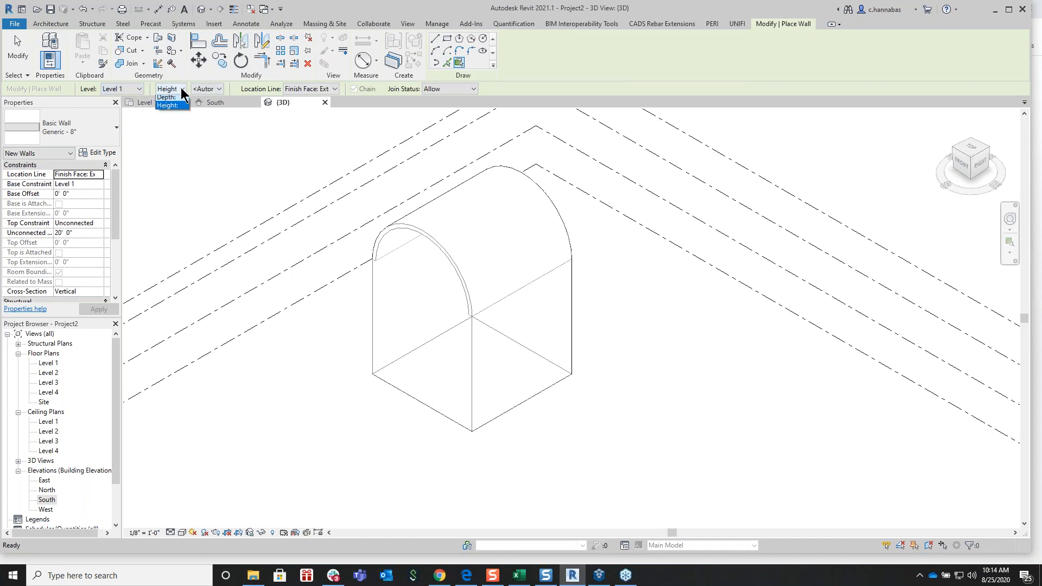
pyautogui.click(183, 90)
pyautogui.click(220, 90)
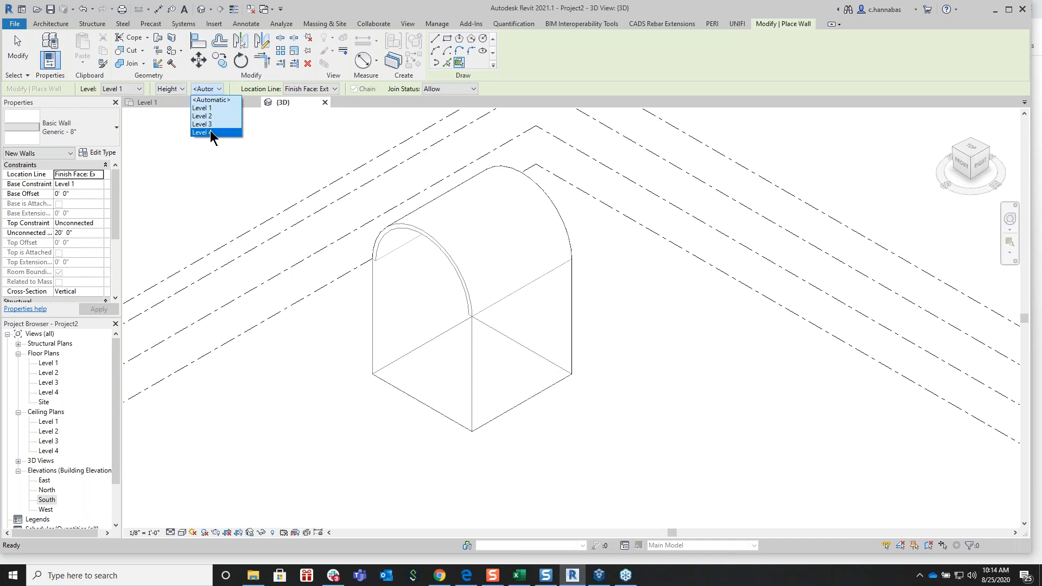
pyautogui.click(212, 134)
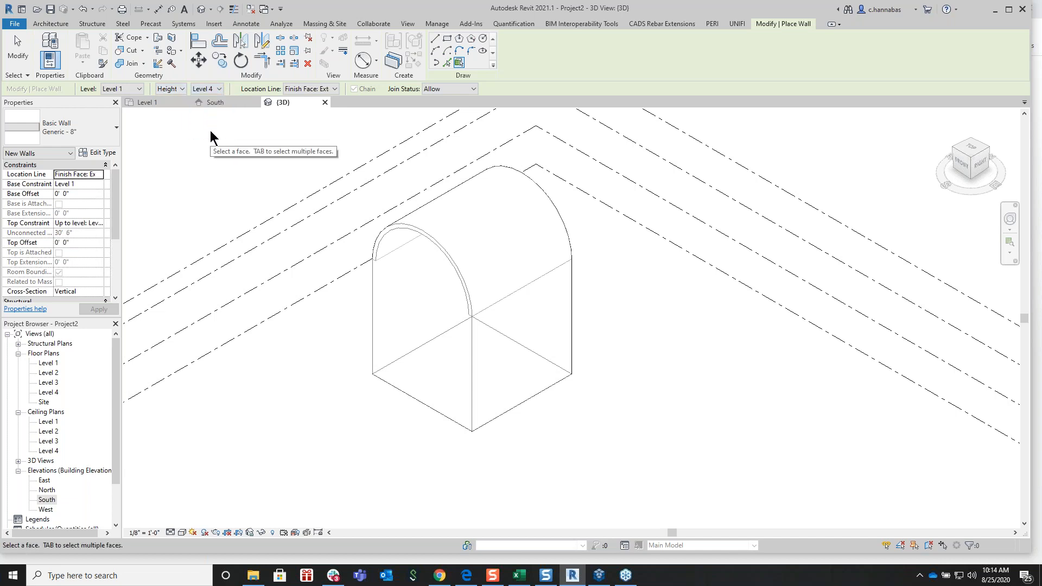
# Place Generic - 8" walls on the four vertical side faces of the box mass
pyautogui.click(373, 347)
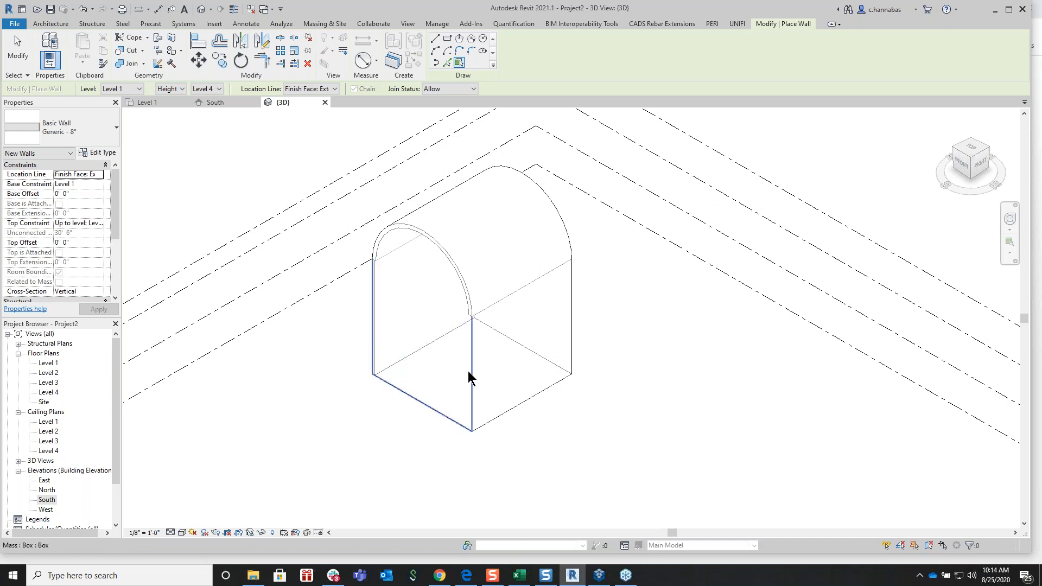
pyautogui.click(571, 333)
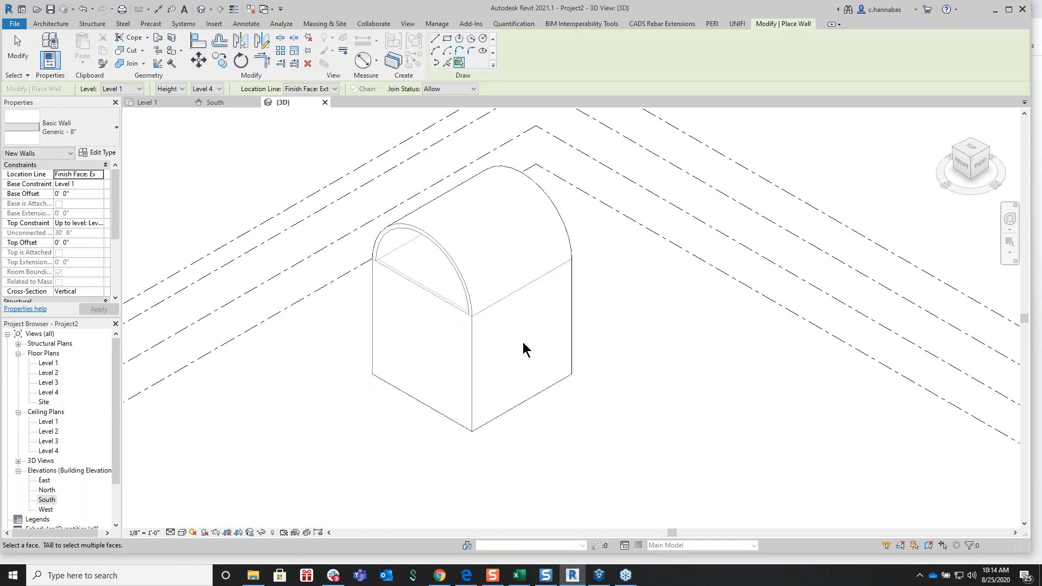
pyautogui.keyDown('shift'); pyautogui.moveTo(637, 286); pyautogui.dragTo(481, 298, button='middle'); pyautogui.keyUp('shift')
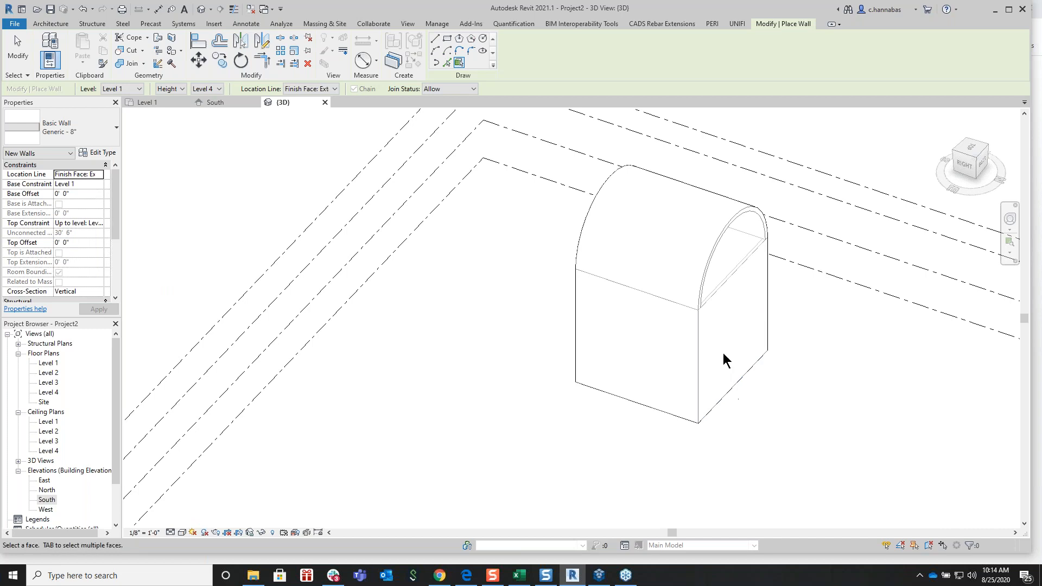
# Open the Level 1 floor plan and stretch the box mass westward to a width of about 48' 9"
pyautogui.doubleClick(49, 363)
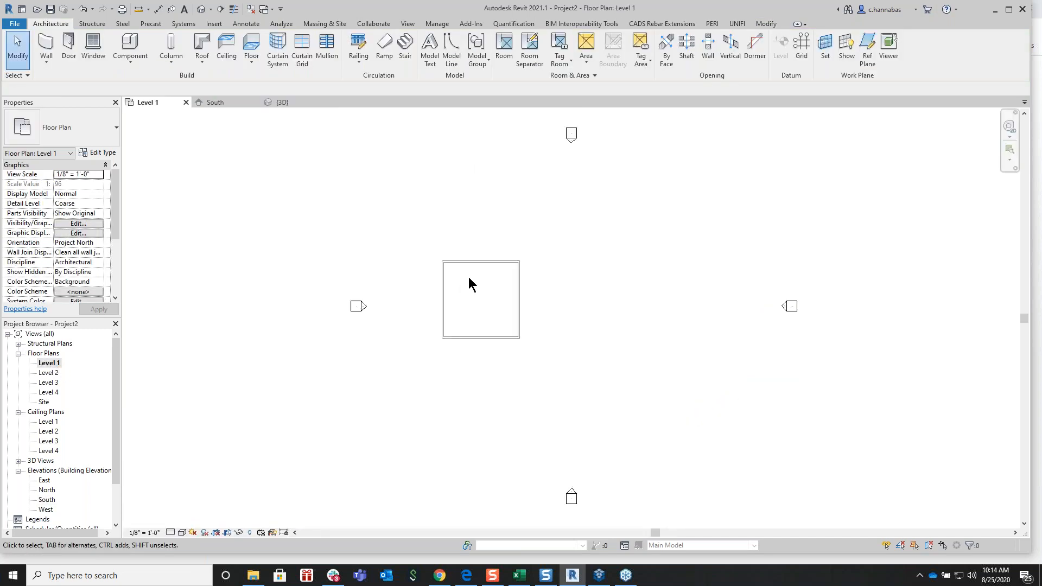
pyautogui.scroll(4, 441, 266)
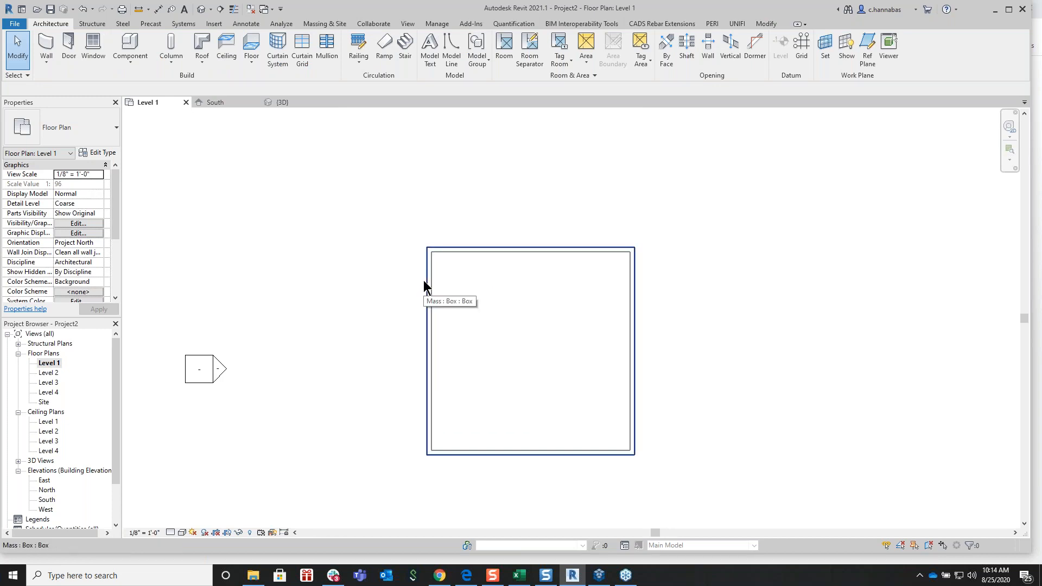
pyautogui.click(424, 281)
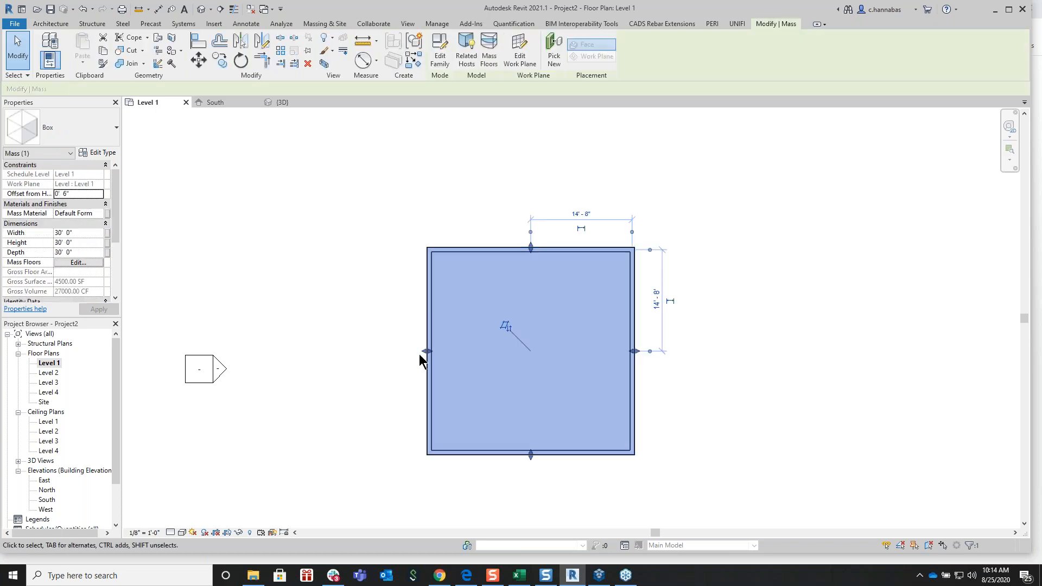
pyautogui.moveTo(428, 351); pyautogui.dragTo(296, 352)
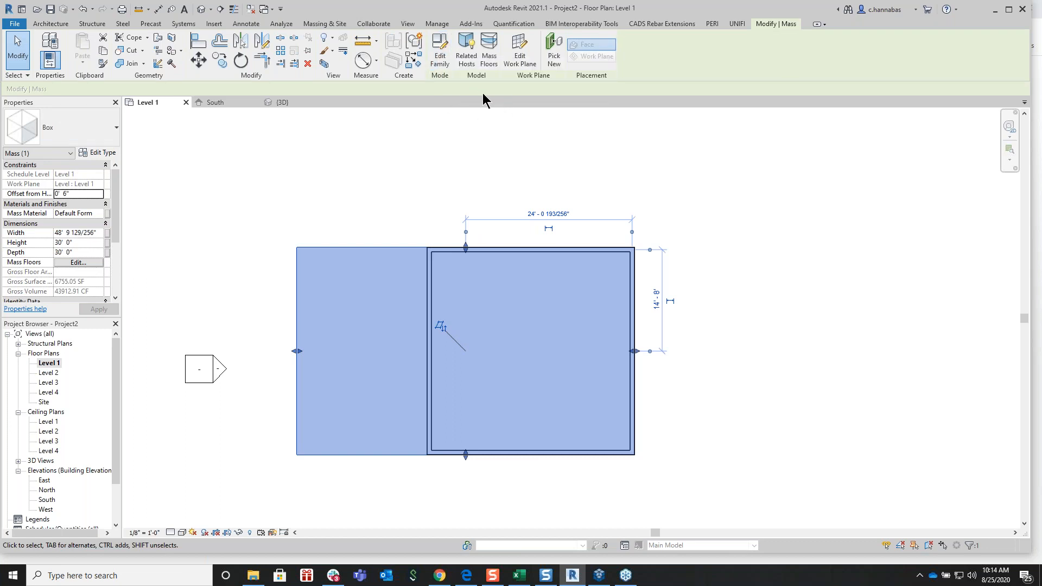
# Open the box mass's family for editing, inspect the top edges of its form, and close the family without saving
pyautogui.click(440, 54)
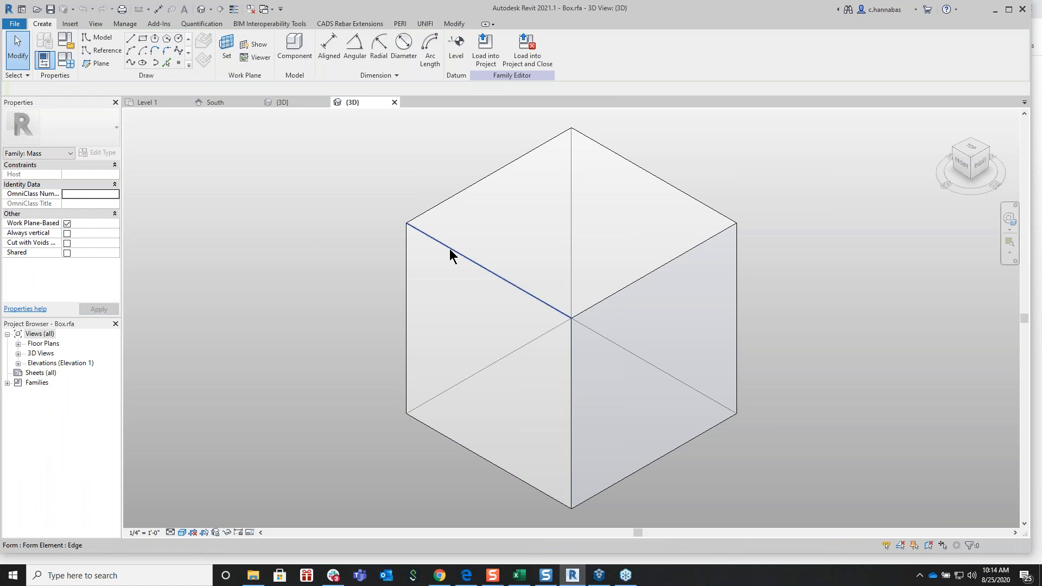
pyautogui.click(448, 248)
pyautogui.click(434, 208)
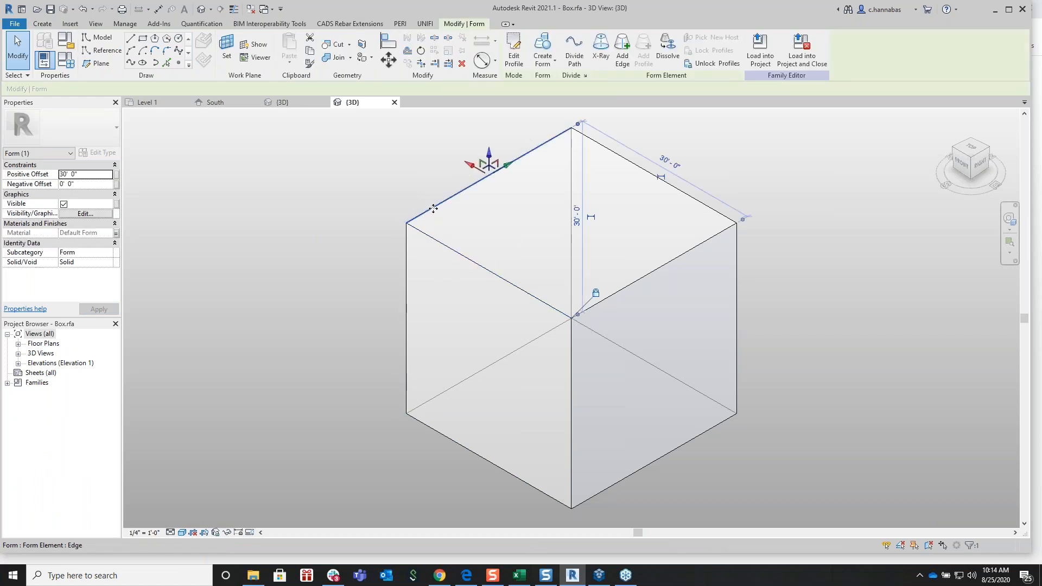
pyautogui.click(662, 266)
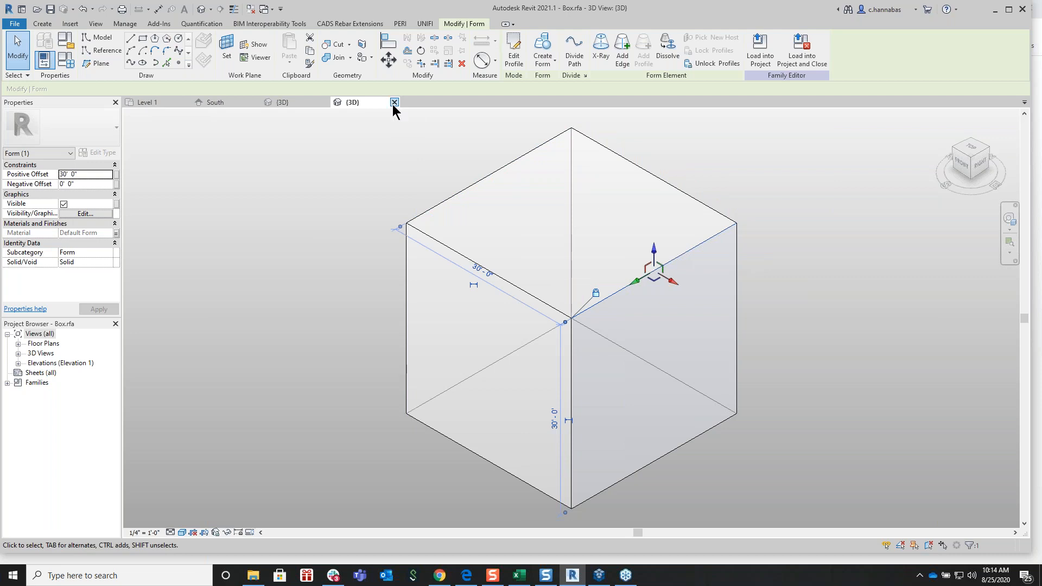
pyautogui.click(394, 102)
pyautogui.click(542, 288)
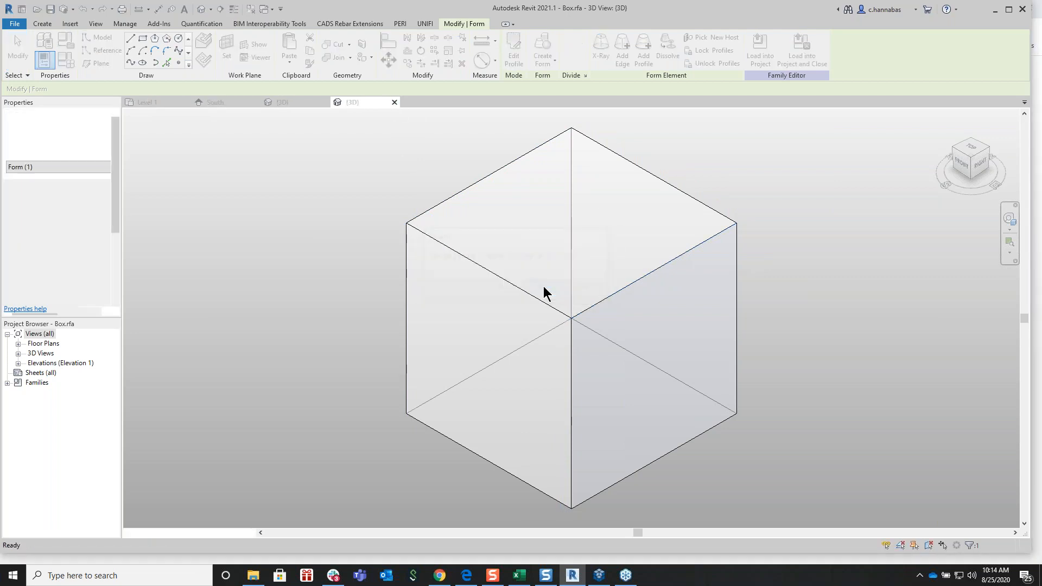
# Stretch the box mass northward in the Level 1 plan to a depth of about 41' 6"
pyautogui.click(357, 247)
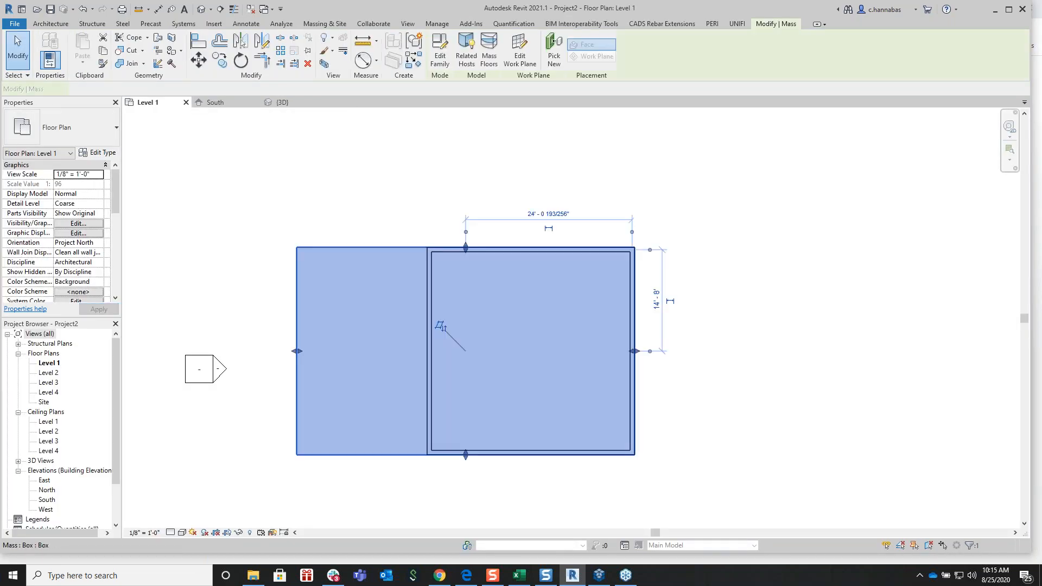
pyautogui.moveTo(466, 247); pyautogui.dragTo(465, 168)
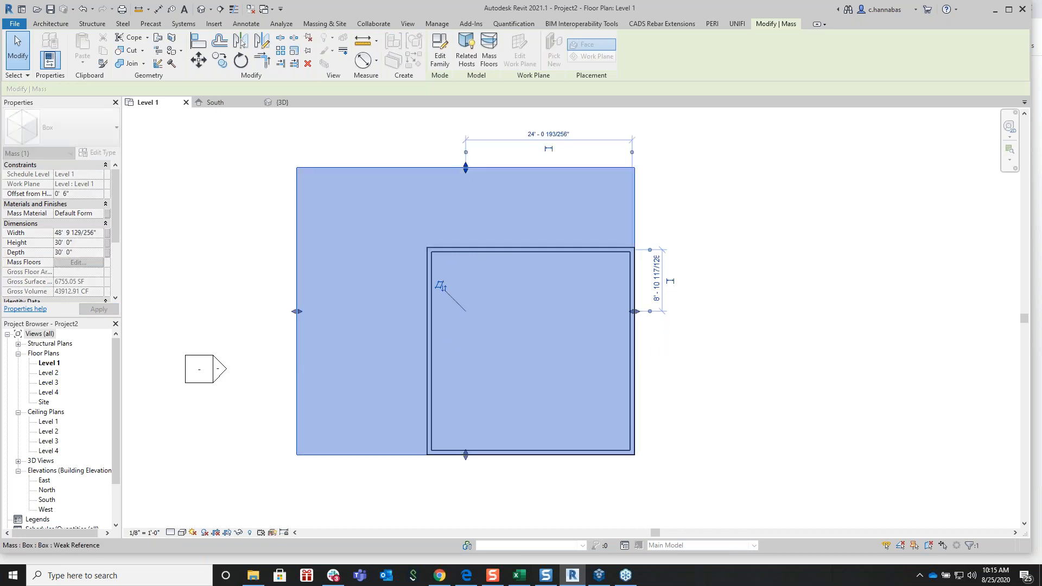
pyautogui.click(714, 239)
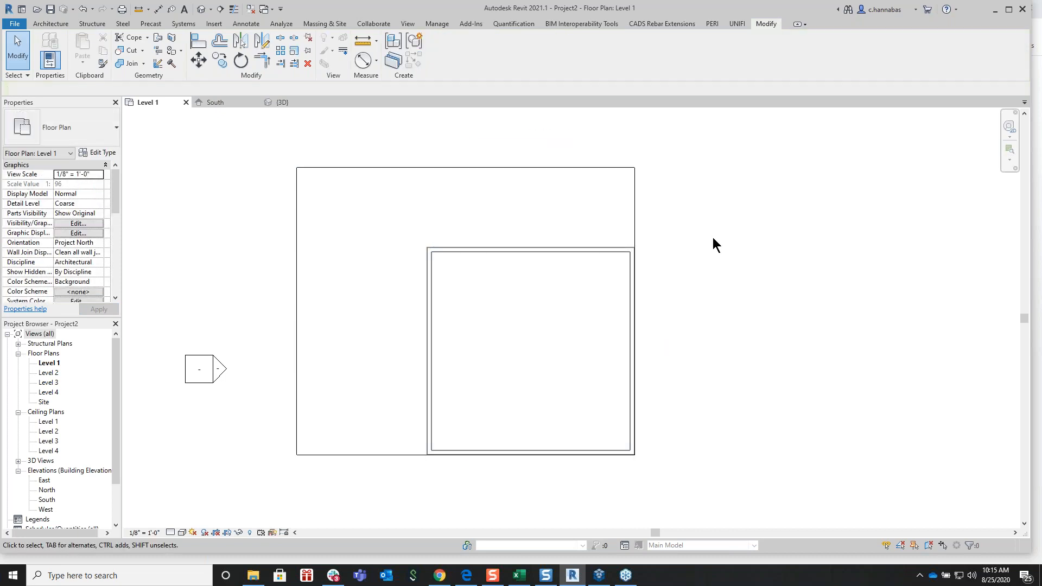
# Align the west and north walls with the corresponding outer edges of the stretched box mass
pyautogui.click(198, 41)
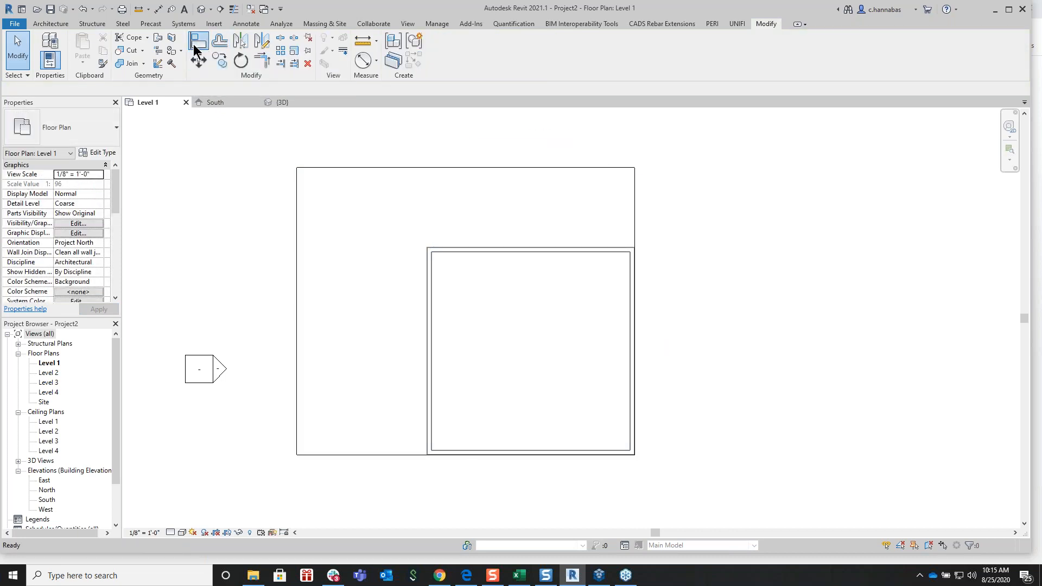
pyautogui.click(296, 294)
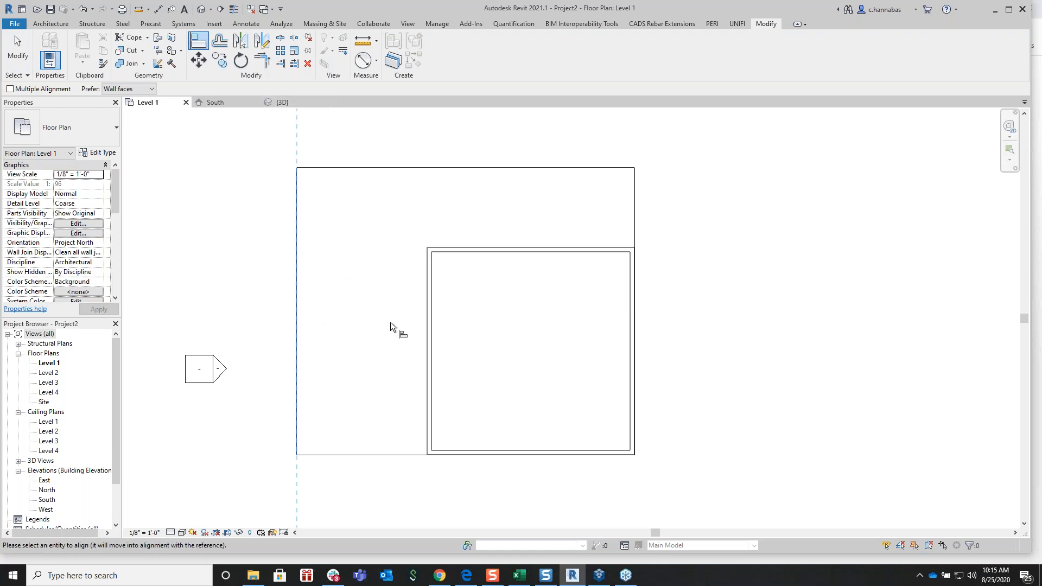
pyautogui.click(423, 332)
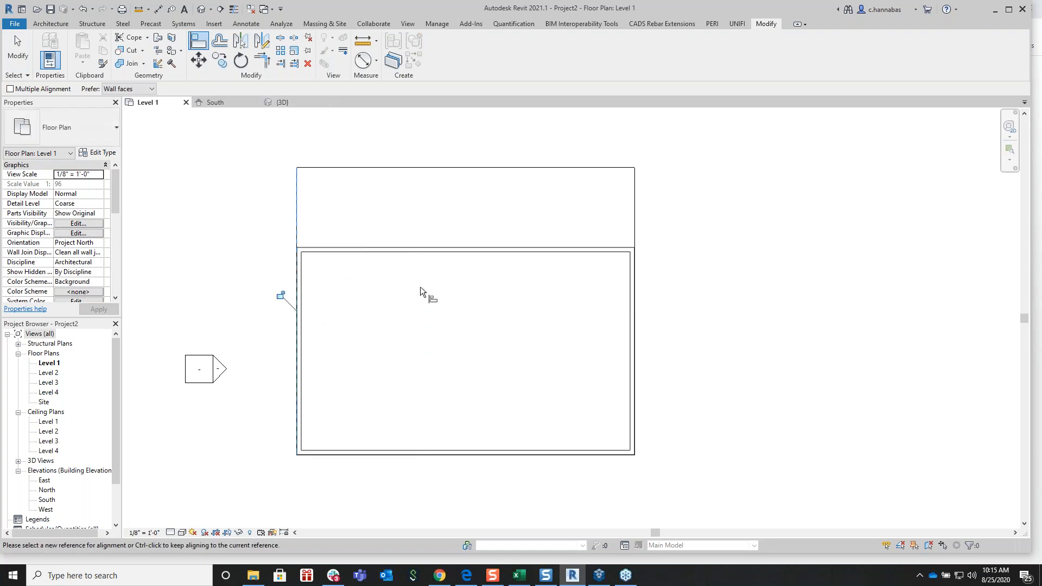
pyautogui.click(432, 167)
pyautogui.click(443, 248)
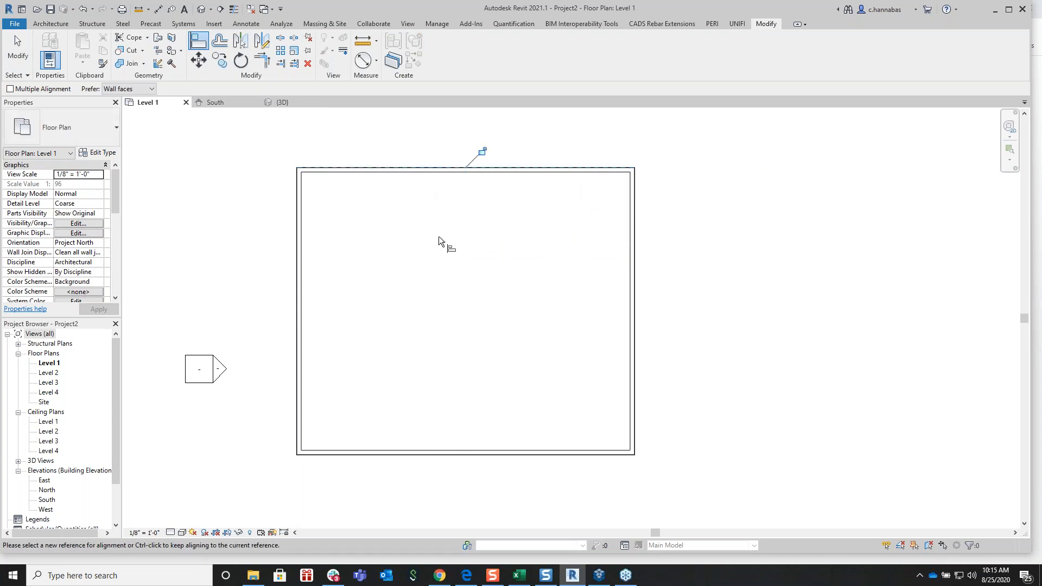
pyautogui.rightClick(393, 227)
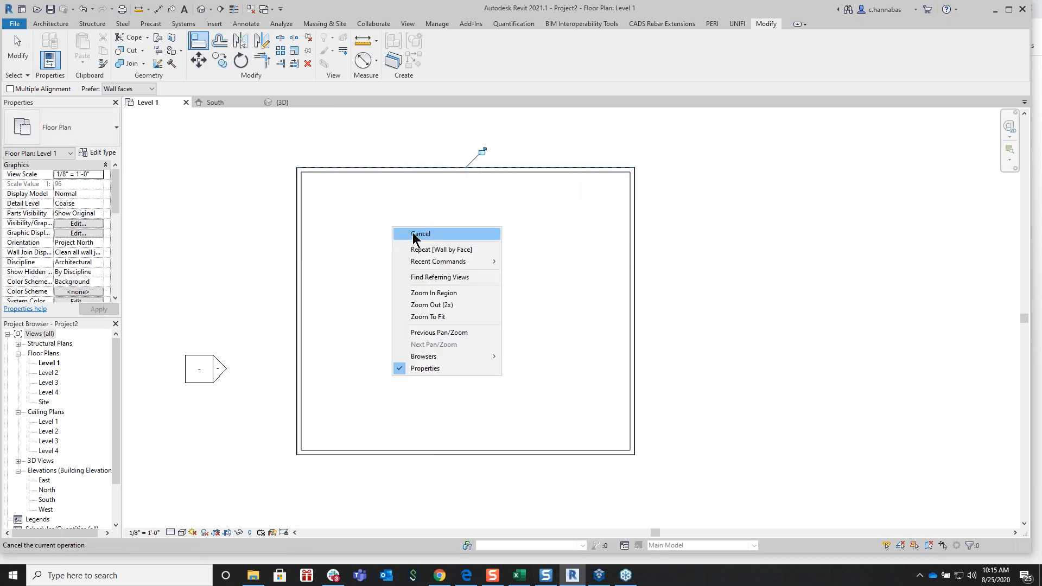
pyautogui.click(436, 235)
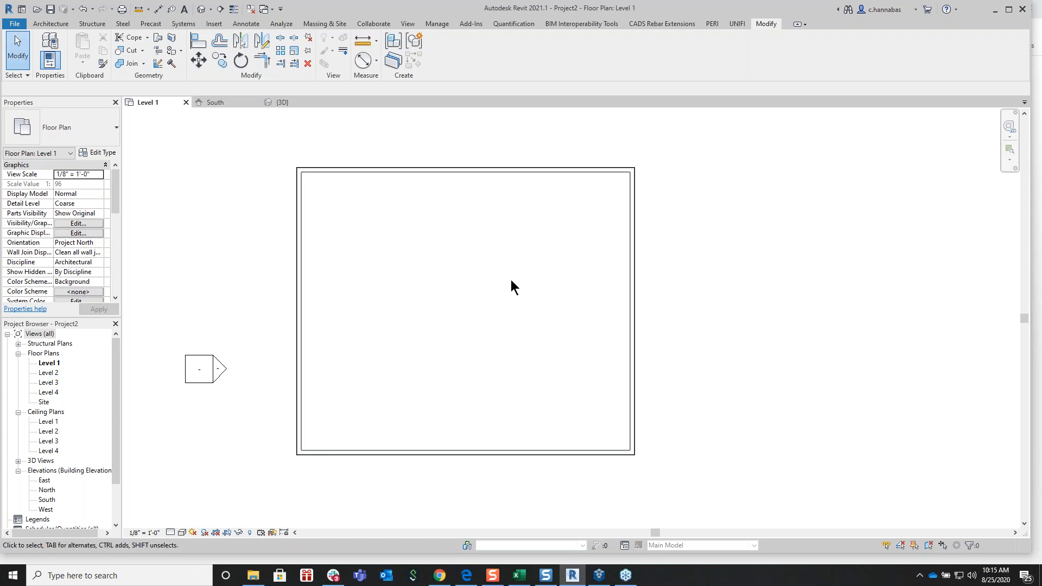
# In the 3D view, add mass floors to the box mass at Levels 1, 2 and 3, and inspect the Level 3 mass floor's properties
pyautogui.click(282, 103)
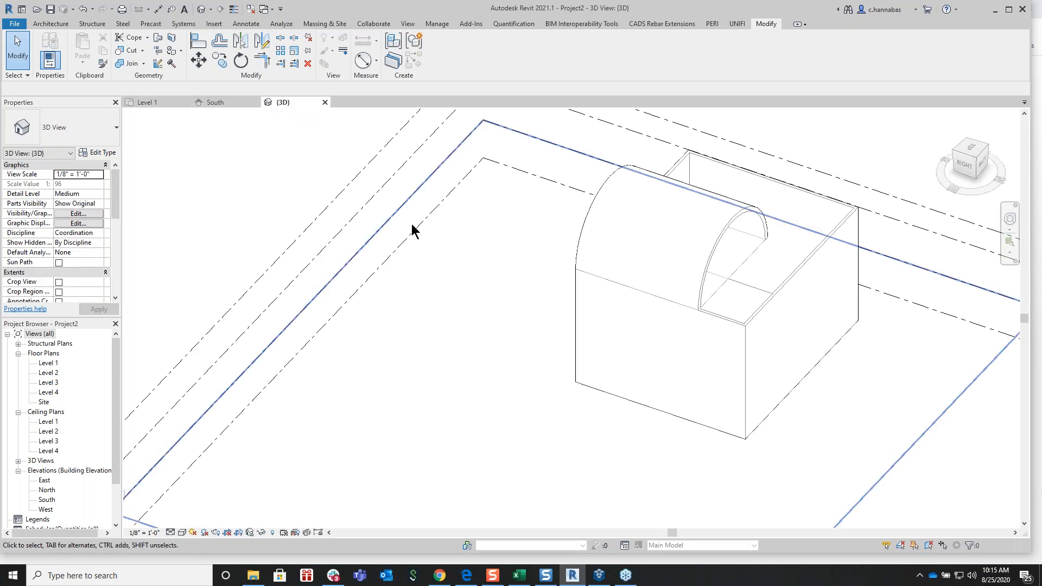
pyautogui.moveTo(615, 259); pyautogui.dragTo(478, 274, button='middle')
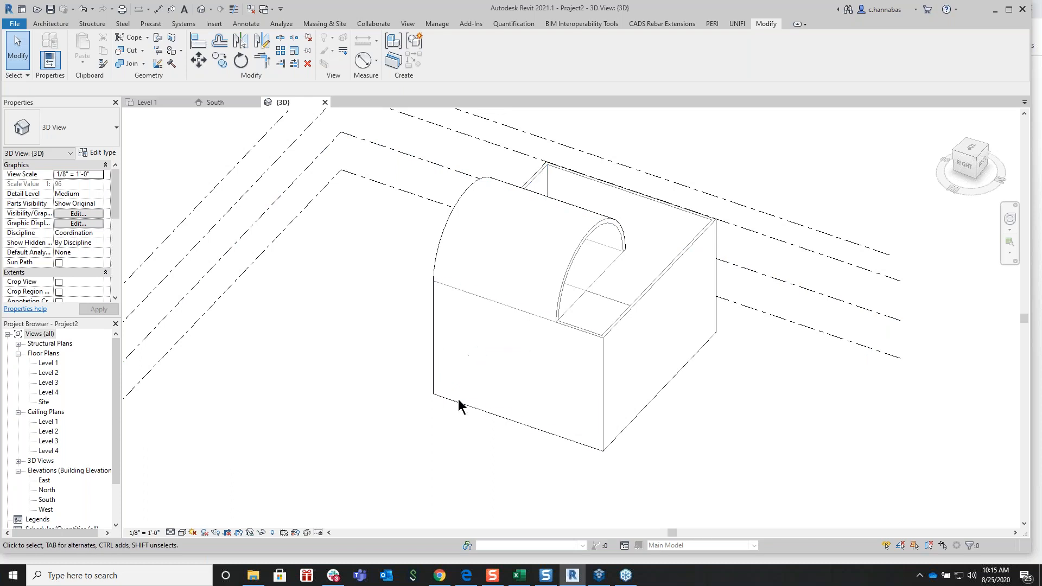
pyautogui.press('Tab')
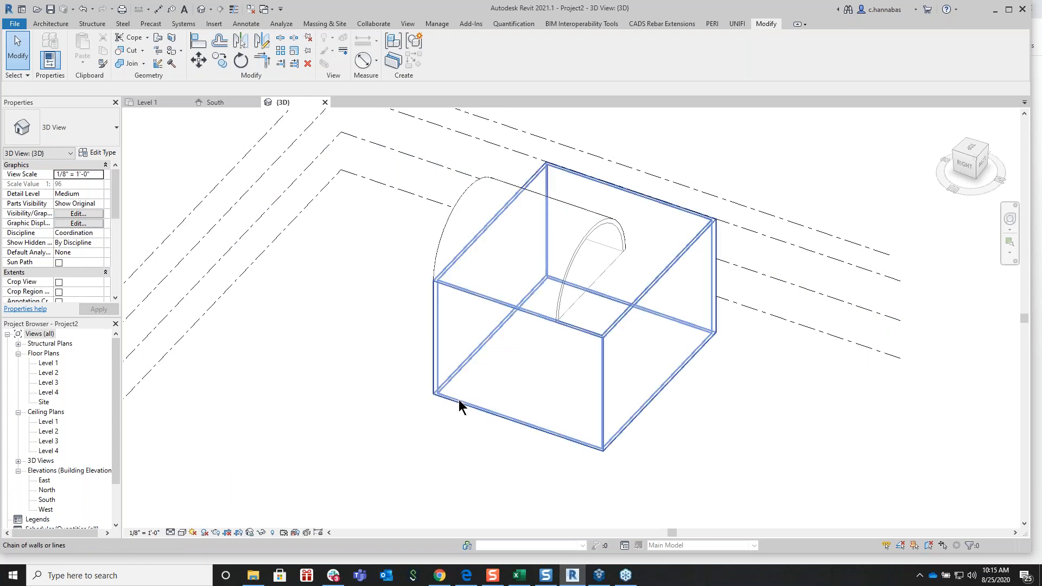
pyautogui.press('Tab')
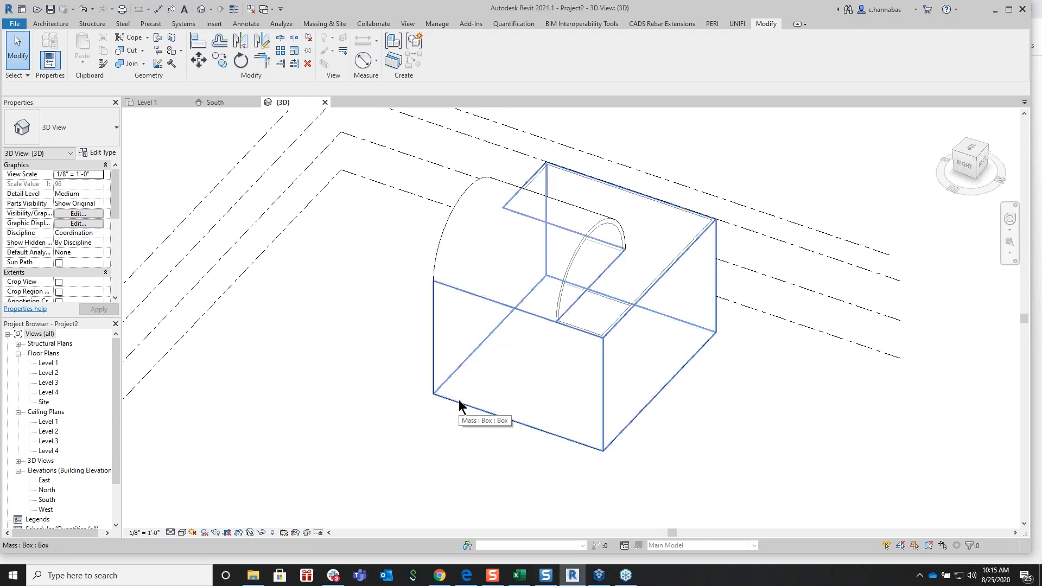
pyautogui.click(459, 404)
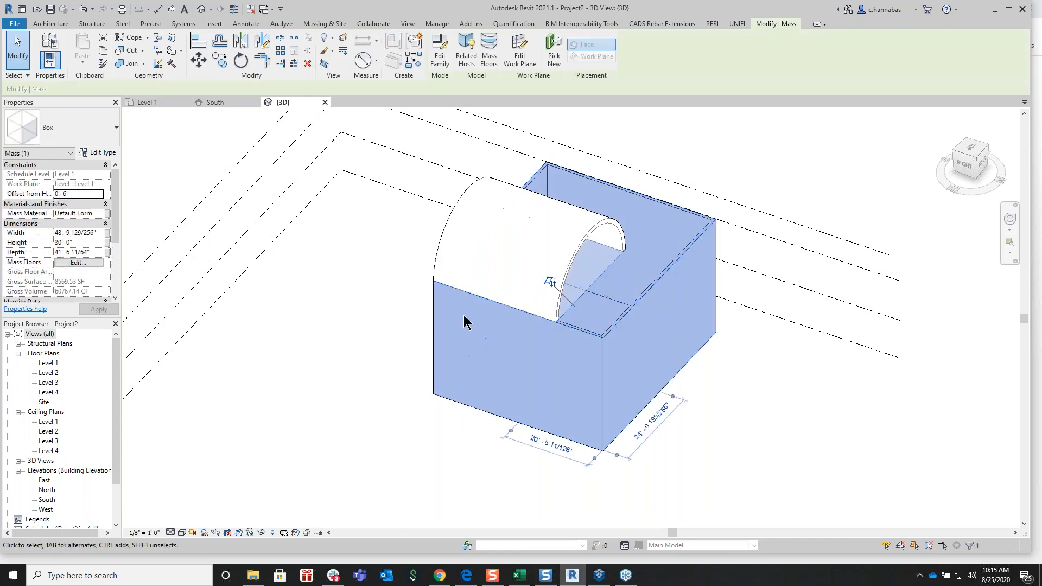
pyautogui.click(489, 52)
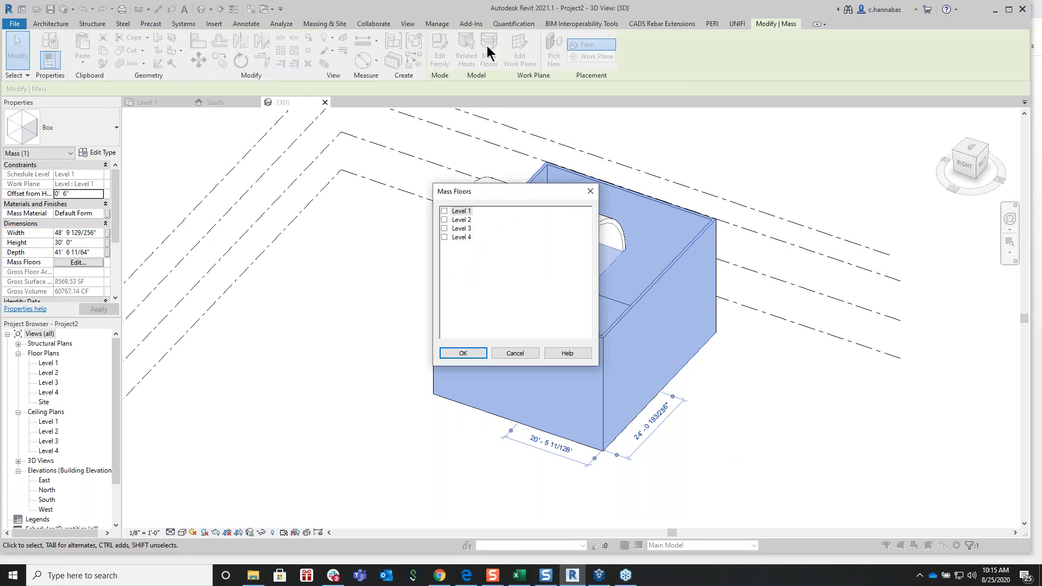
pyautogui.click(443, 212)
pyautogui.click(463, 353)
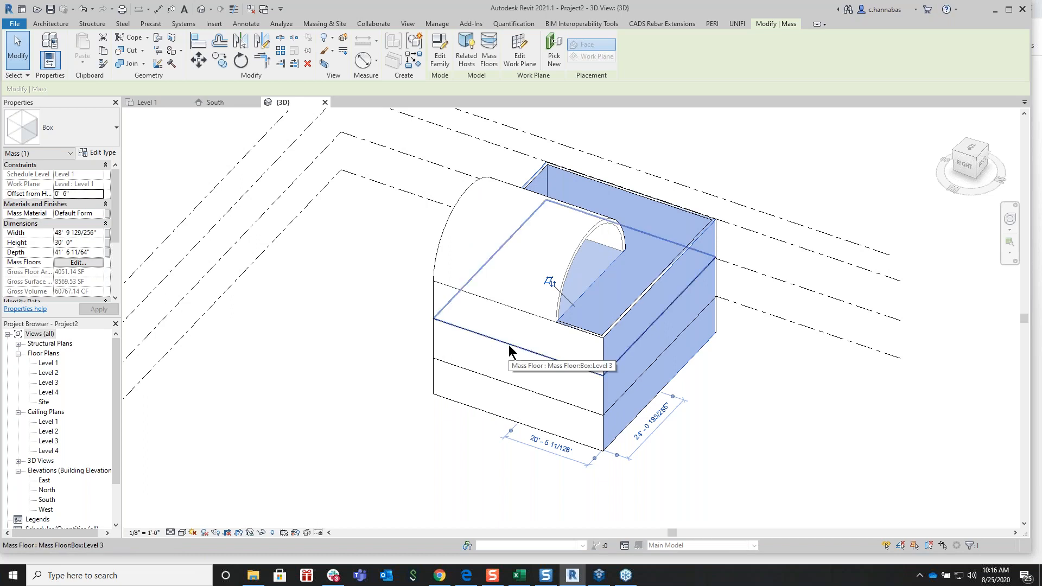
pyautogui.click(509, 350)
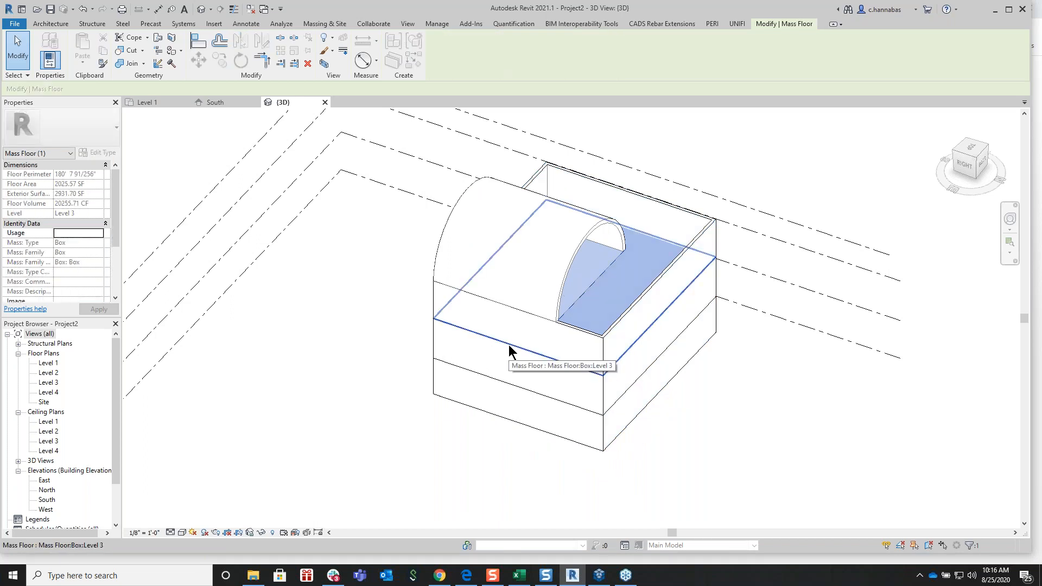
pyautogui.click(383, 274)
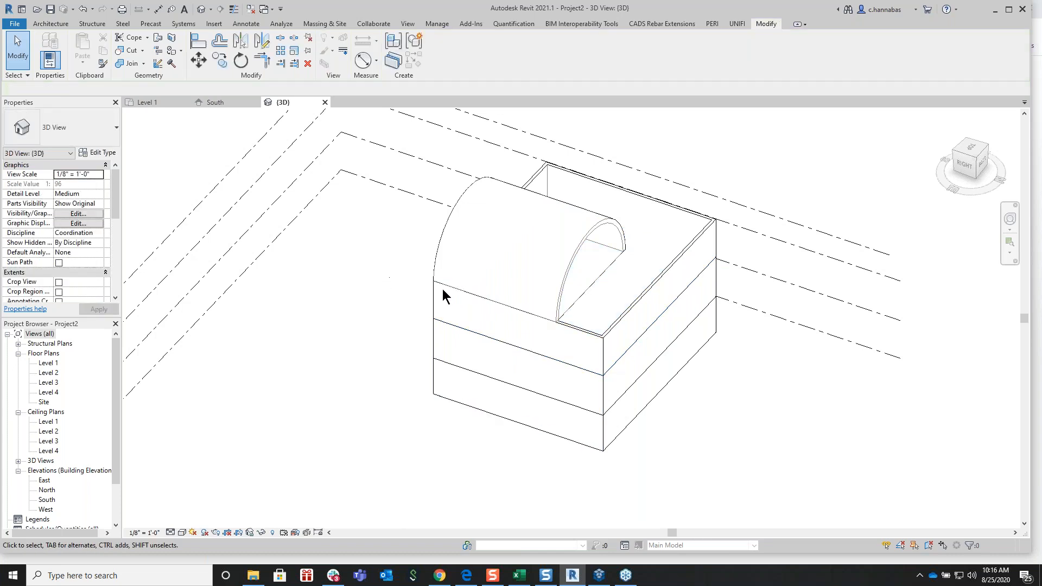
# Delete the whole building model, including its masses, walls, roof and mass floors, from the 3D view
pyautogui.keyDown('shift'); pyautogui.moveTo(476, 295); pyautogui.dragTo(642, 240, button='middle'); pyautogui.keyUp('shift')
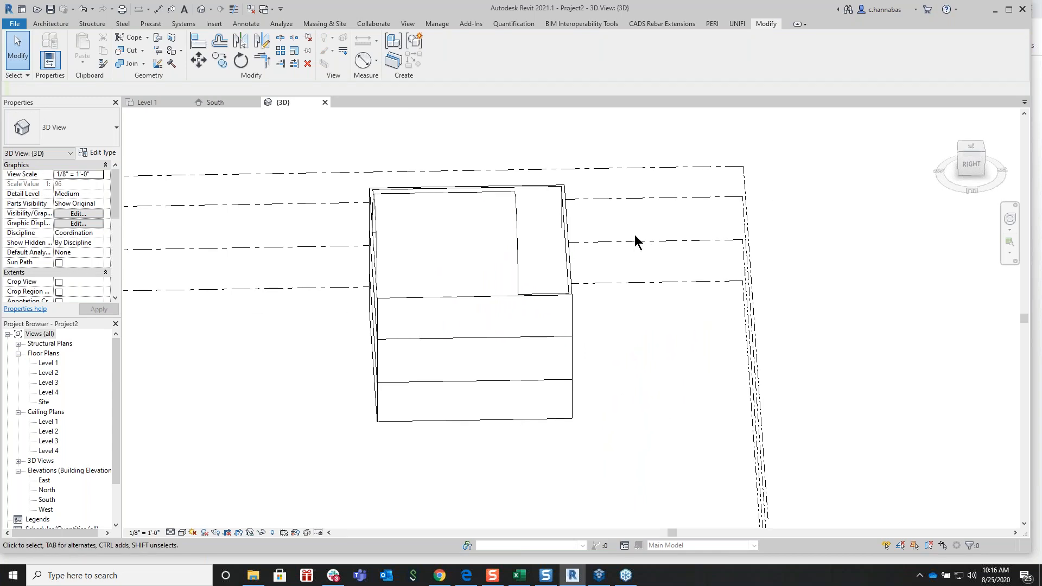
pyautogui.moveTo(308, 131); pyautogui.dragTo(611, 465)
pyautogui.press('Delete')
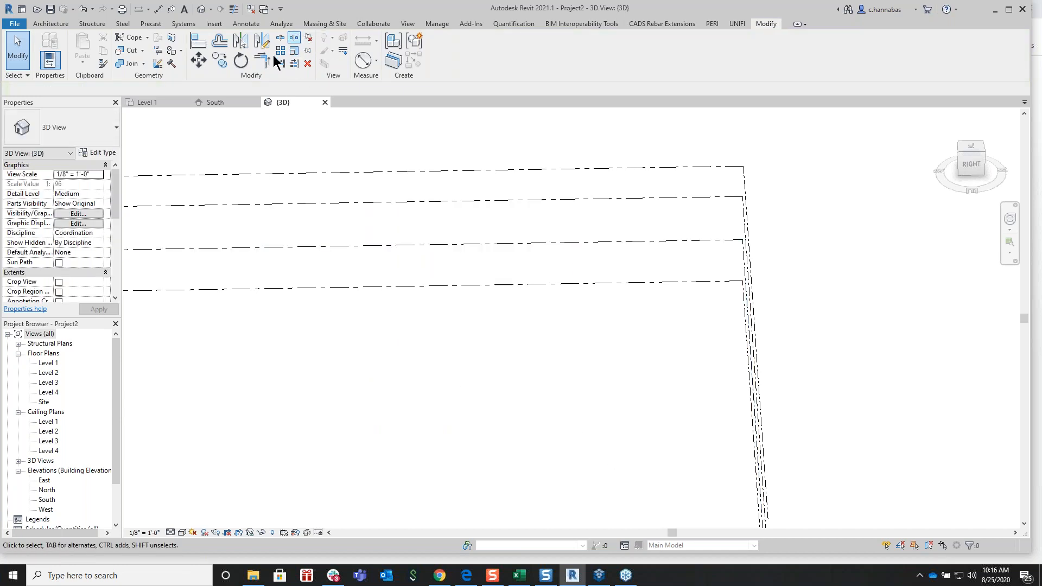
# Start a new in-place mass named Mass 1 in the Level 1 floor plan
pyautogui.doubleClick(49, 363)
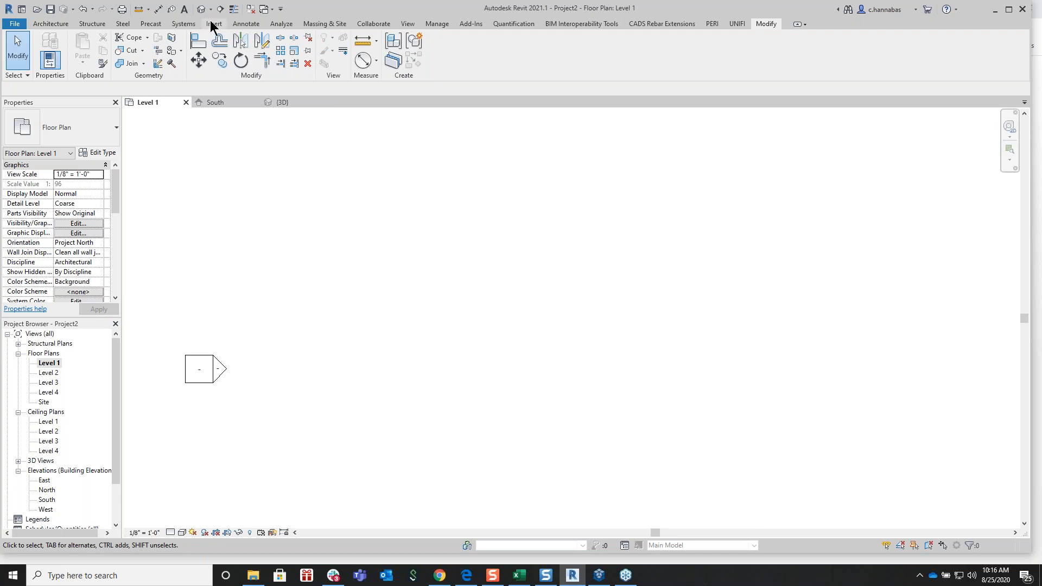
pyautogui.click(333, 24)
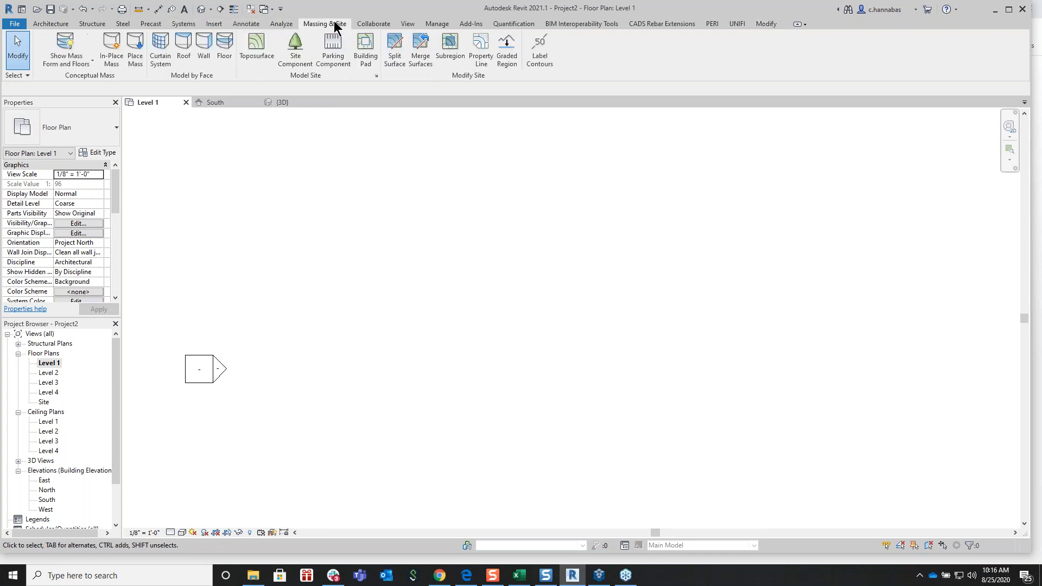
pyautogui.click(111, 63)
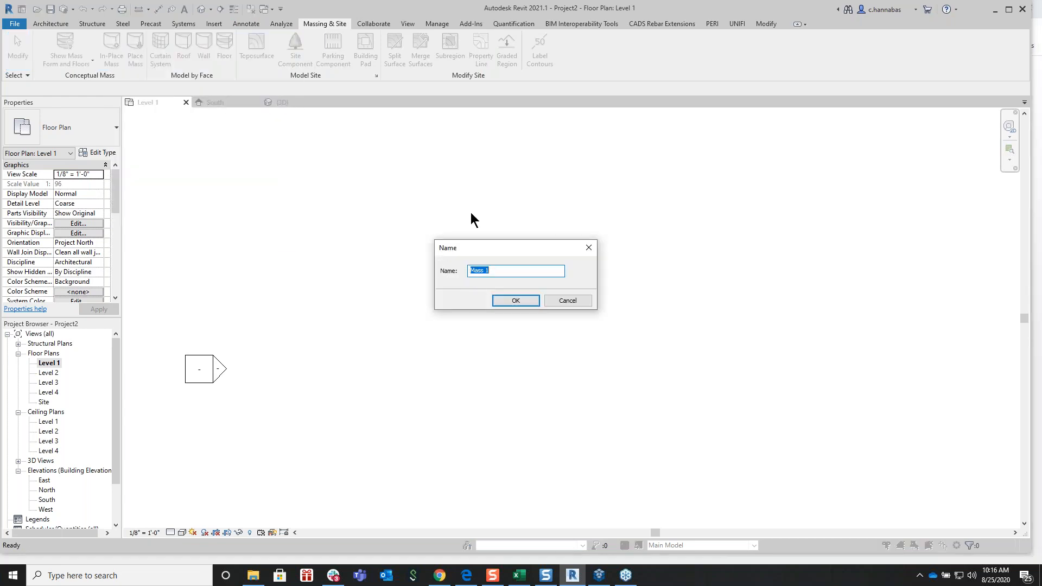
pyautogui.click(508, 298)
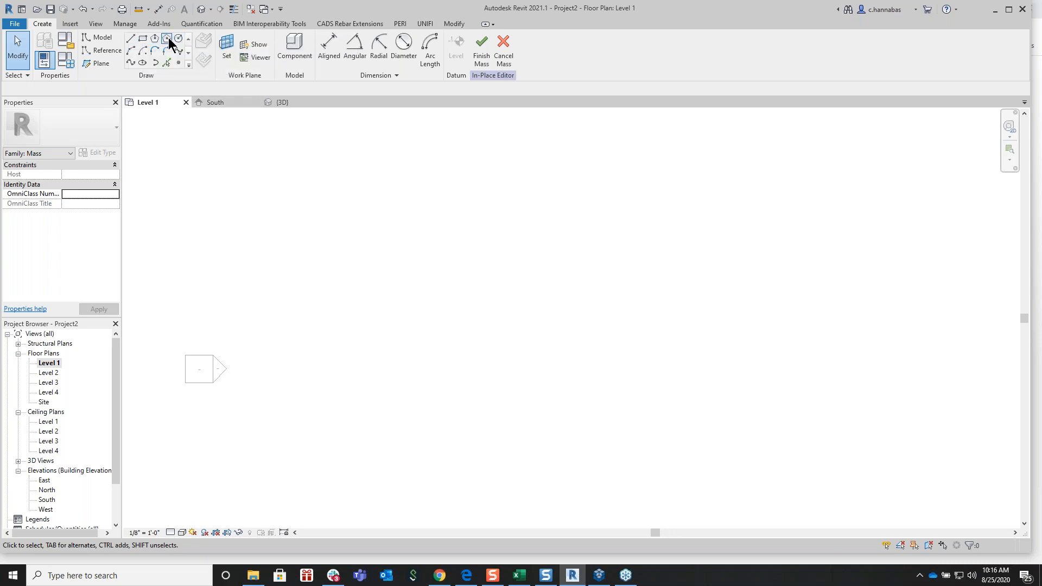
# Sketch a closed six-sided outline with model lines, about 28' long on its north edge, with a diagonal segment on the east side
pyautogui.click(130, 40)
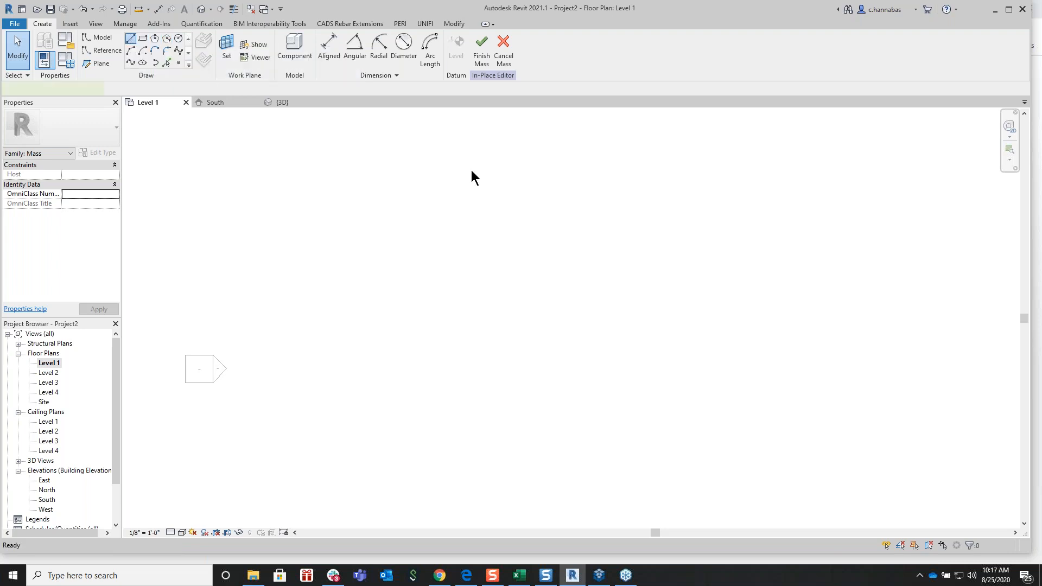
pyautogui.click(400, 205)
pyautogui.click(594, 205)
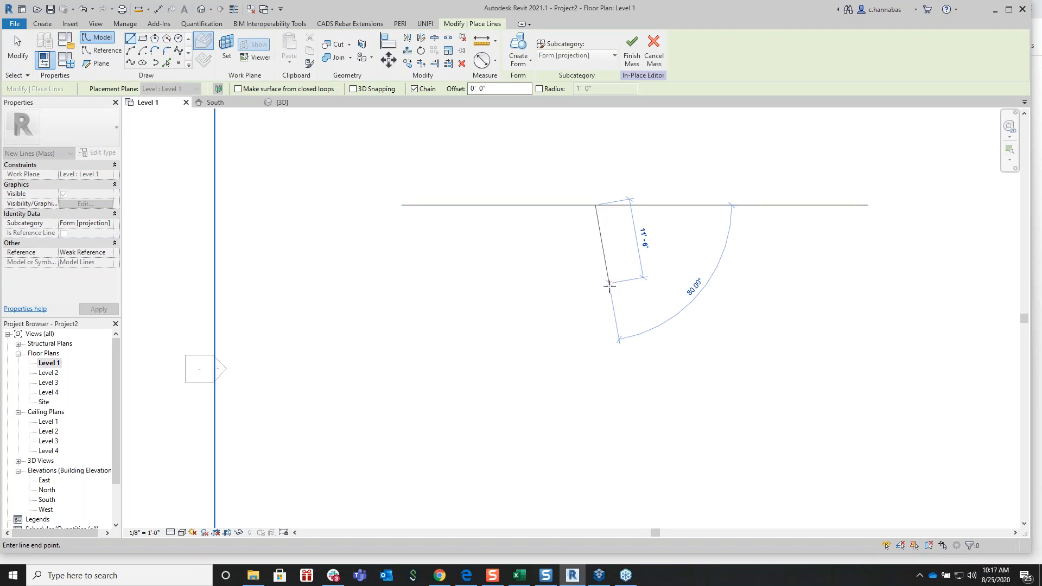
pyautogui.click(596, 347)
pyautogui.click(673, 425)
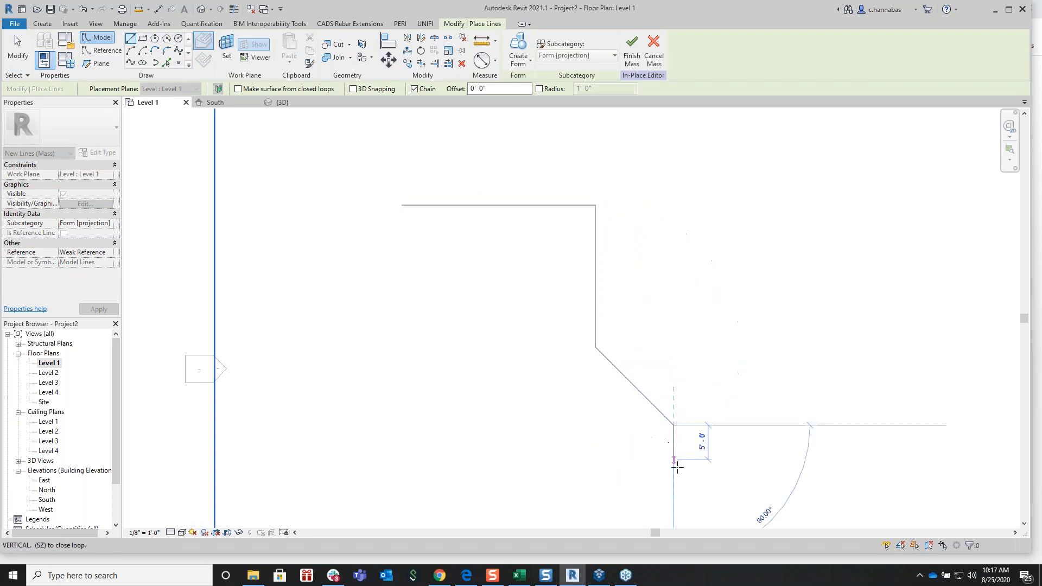
pyautogui.click(674, 497)
pyautogui.click(402, 497)
pyautogui.click(402, 205)
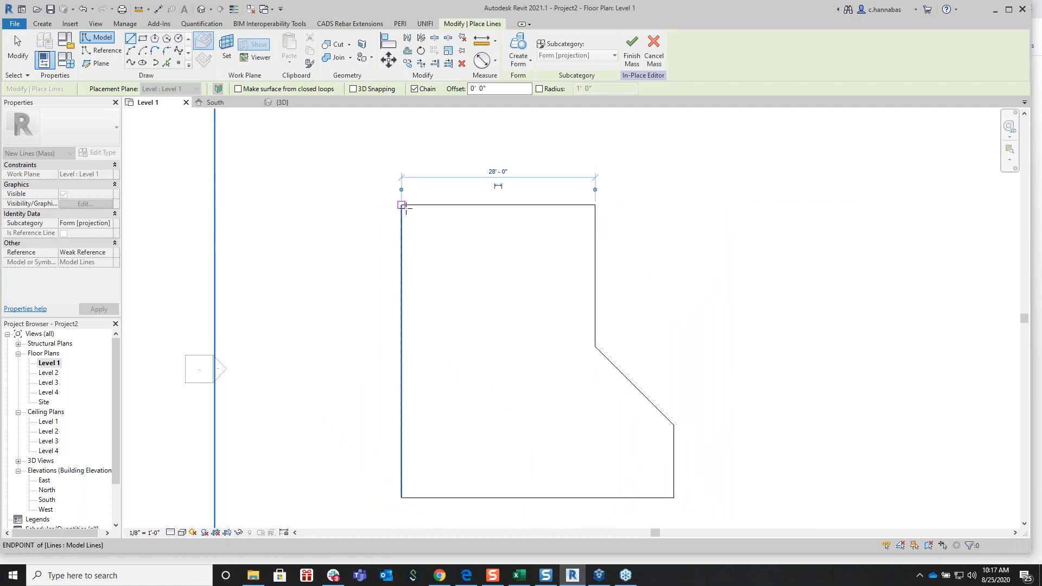
pyautogui.rightClick(448, 144)
pyautogui.click(472, 151)
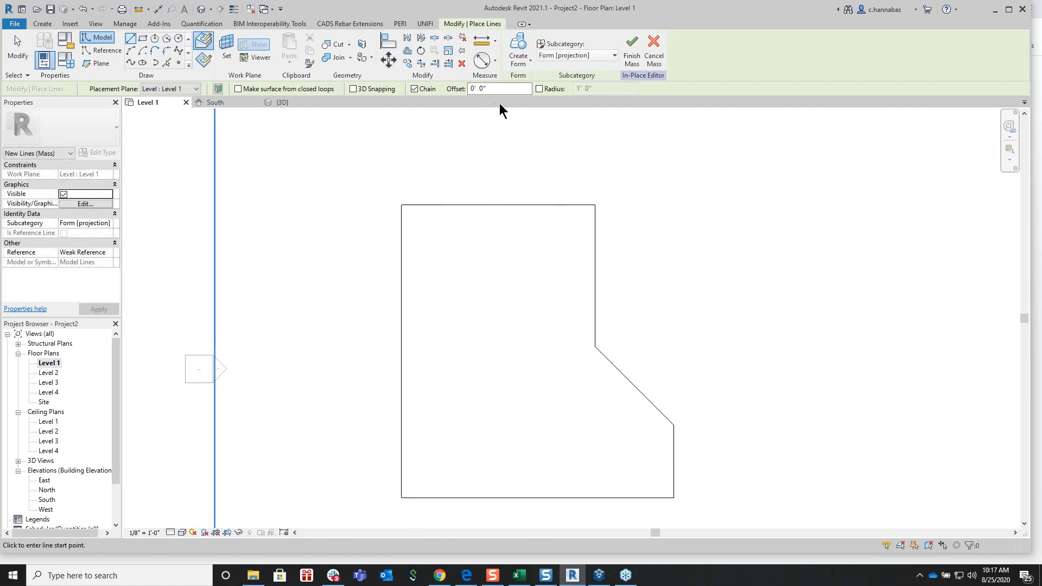
pyautogui.click(523, 61)
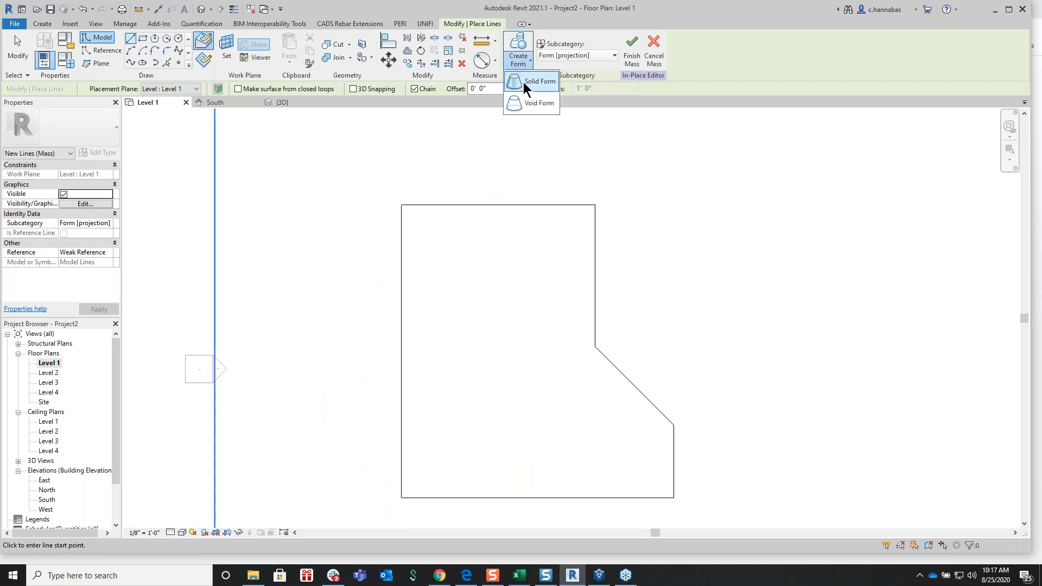
pyautogui.click(537, 82)
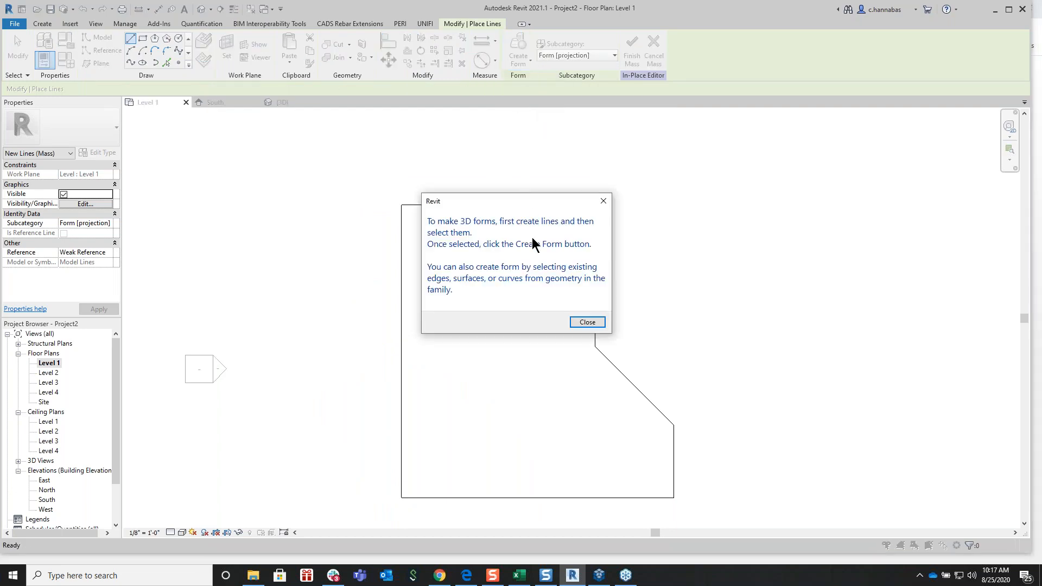
pyautogui.click(579, 324)
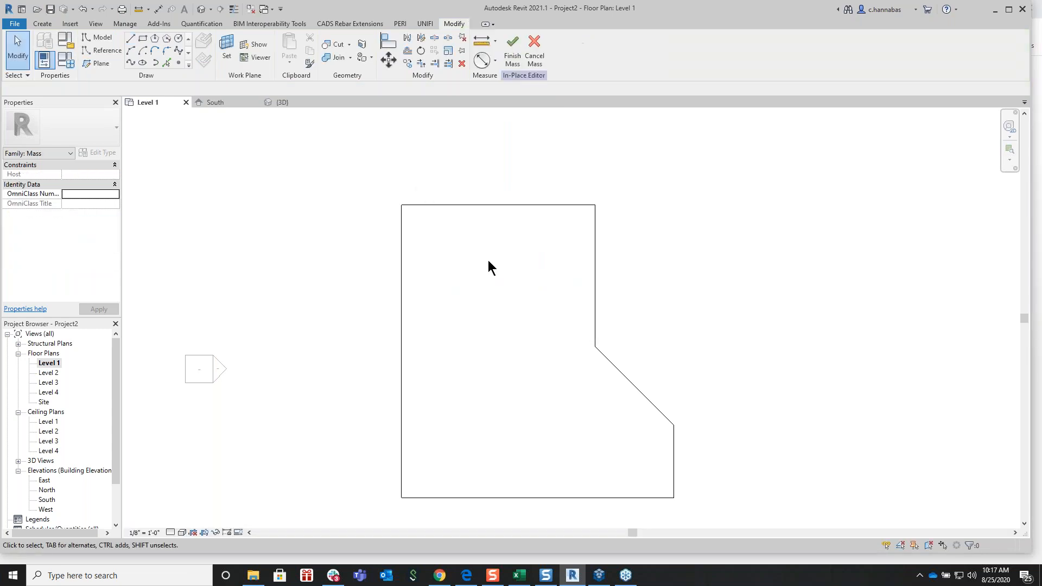
# Create a solid form from the closed six-sided outline and finish the in-place mass
pyautogui.click(452, 204)
pyautogui.click(519, 60)
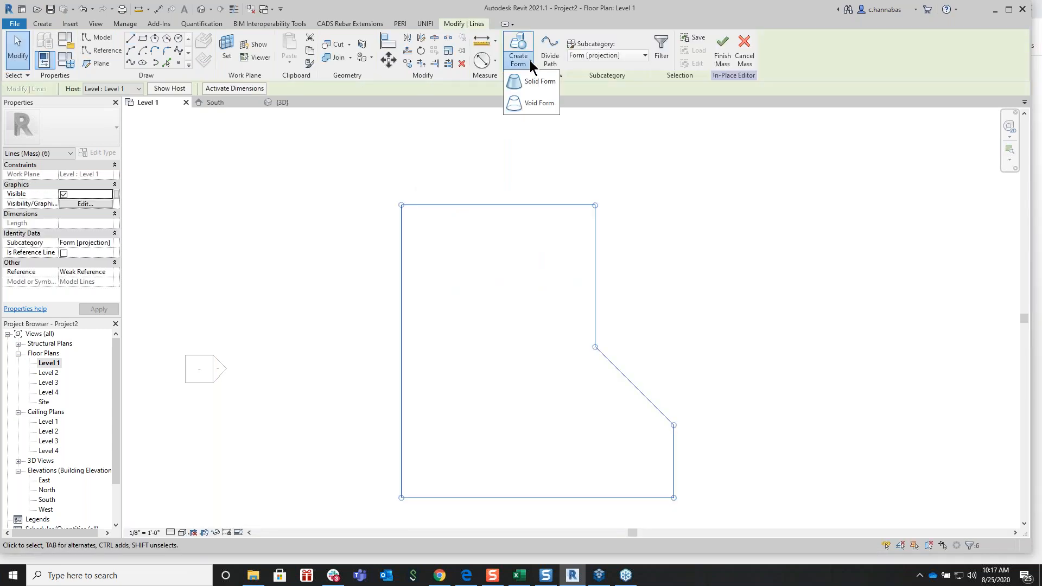
pyautogui.click(535, 83)
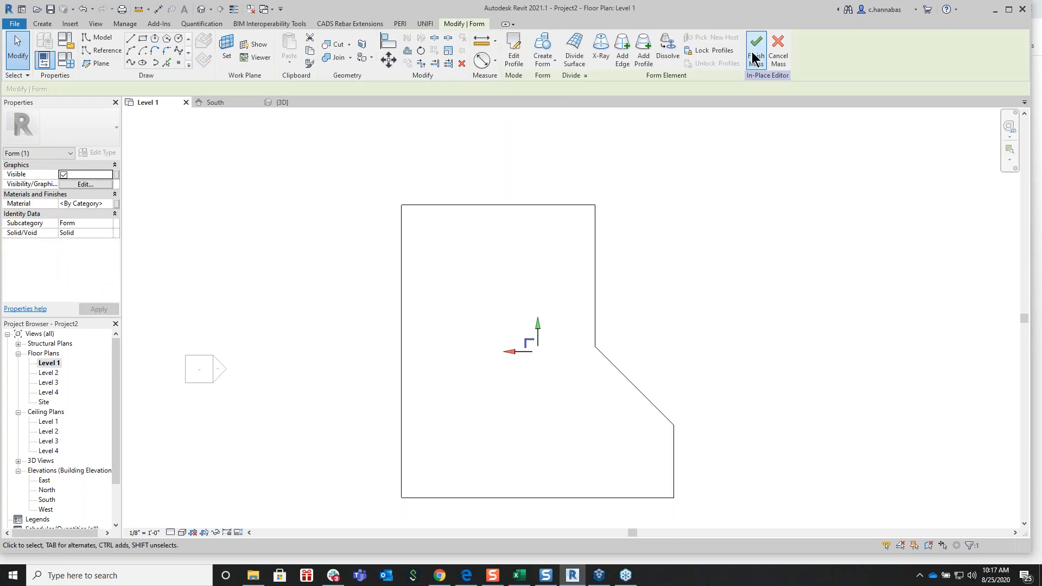
pyautogui.click(756, 49)
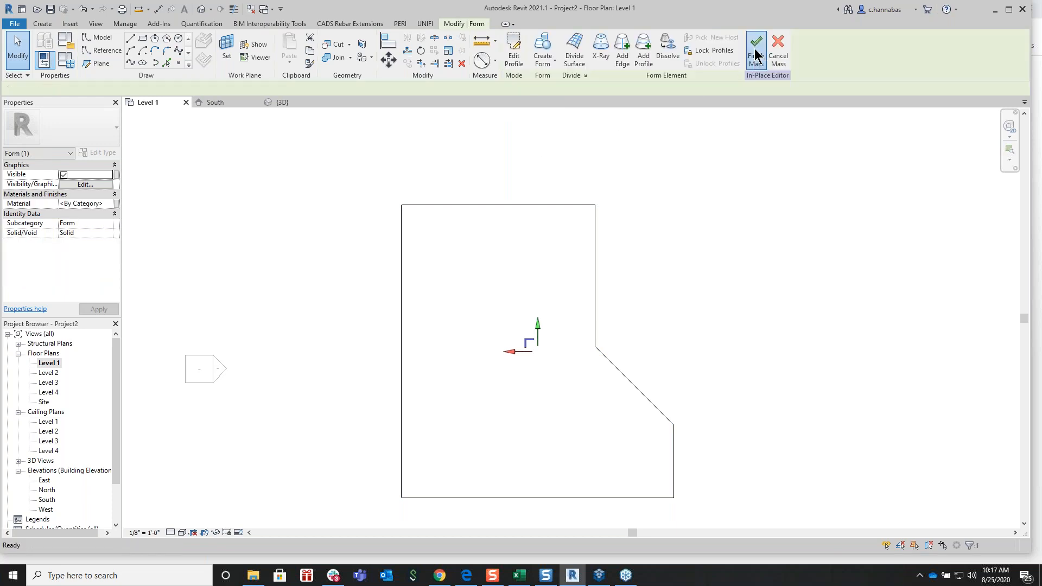
# In the 3D view, place Exterior - Brick on CMU walls on the mass's three east-side faces, including the diagonal one
pyautogui.click(282, 105)
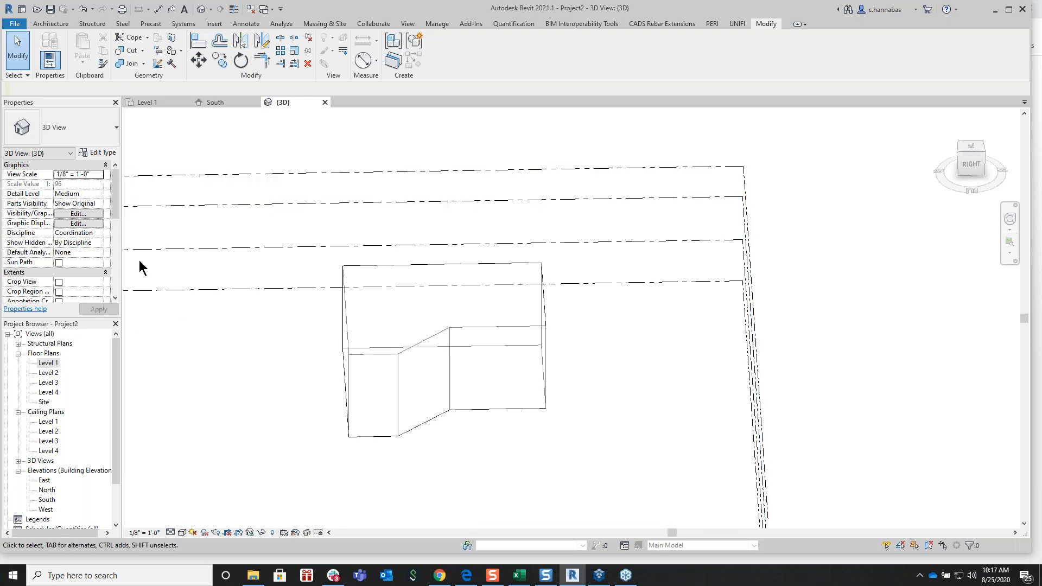
pyautogui.click(52, 21)
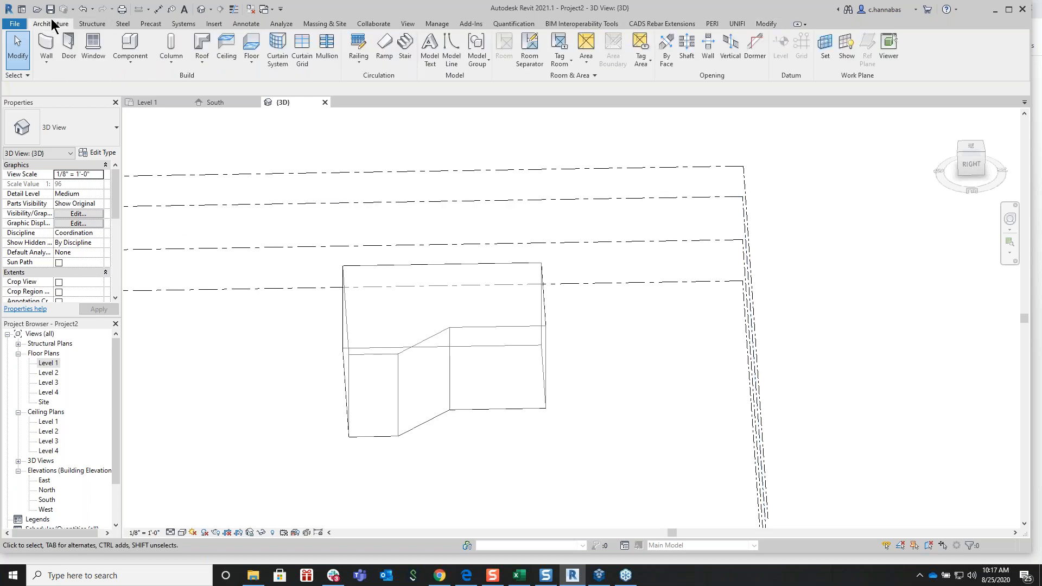
pyautogui.click(44, 61)
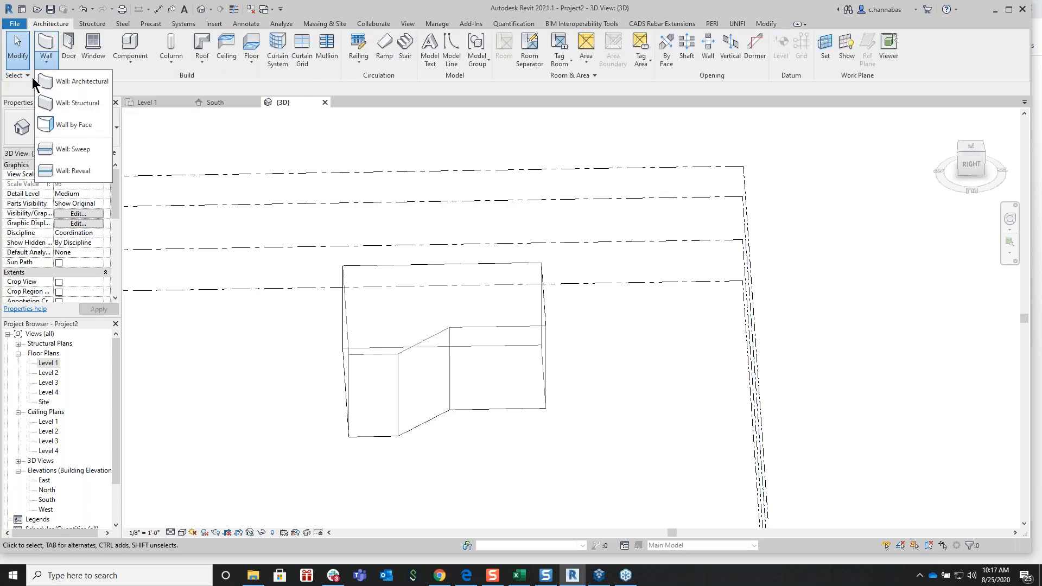
pyautogui.click(57, 81)
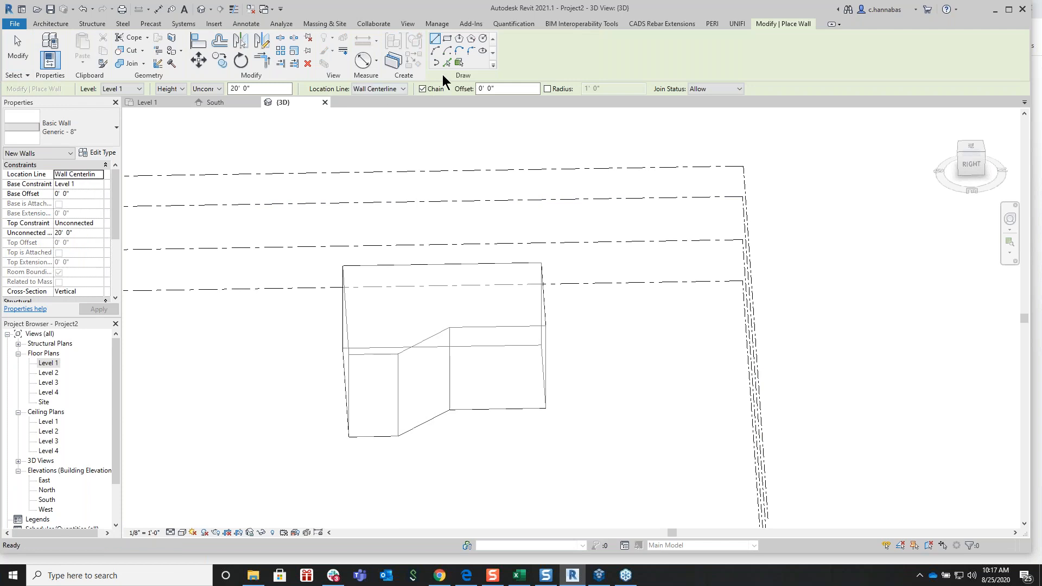
pyautogui.click(461, 62)
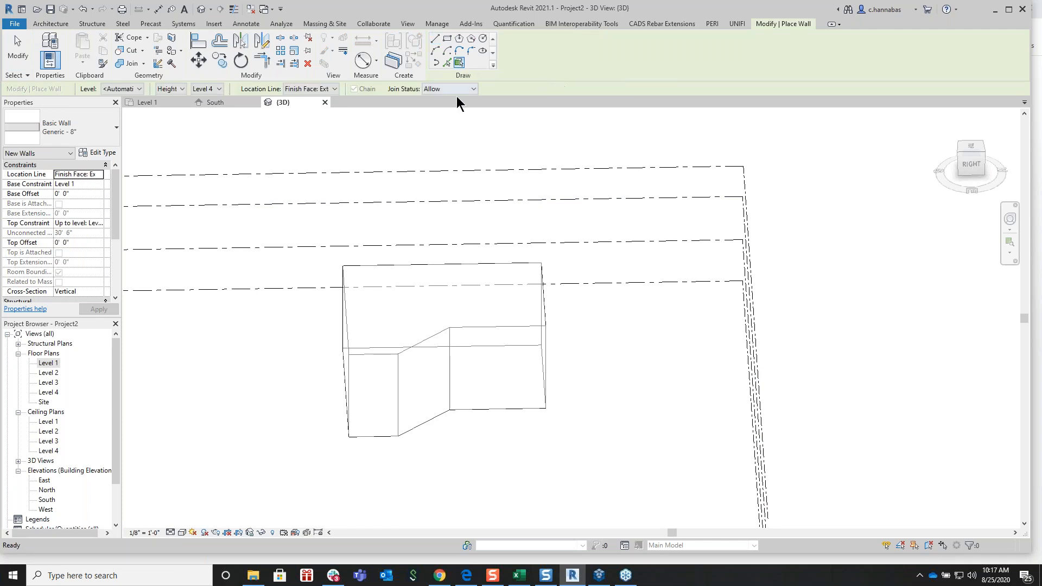
pyautogui.click(76, 132)
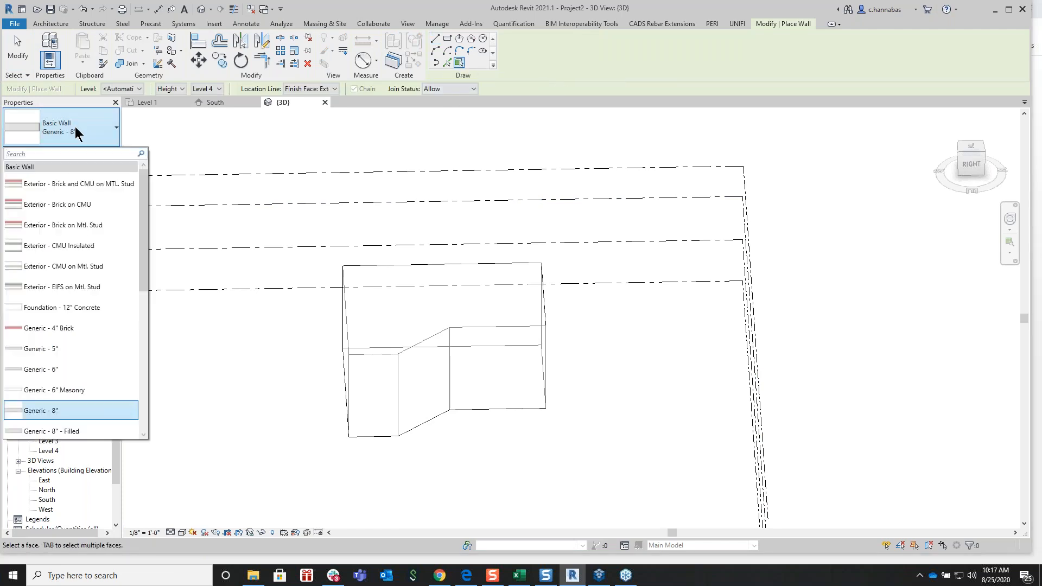
pyautogui.click(64, 204)
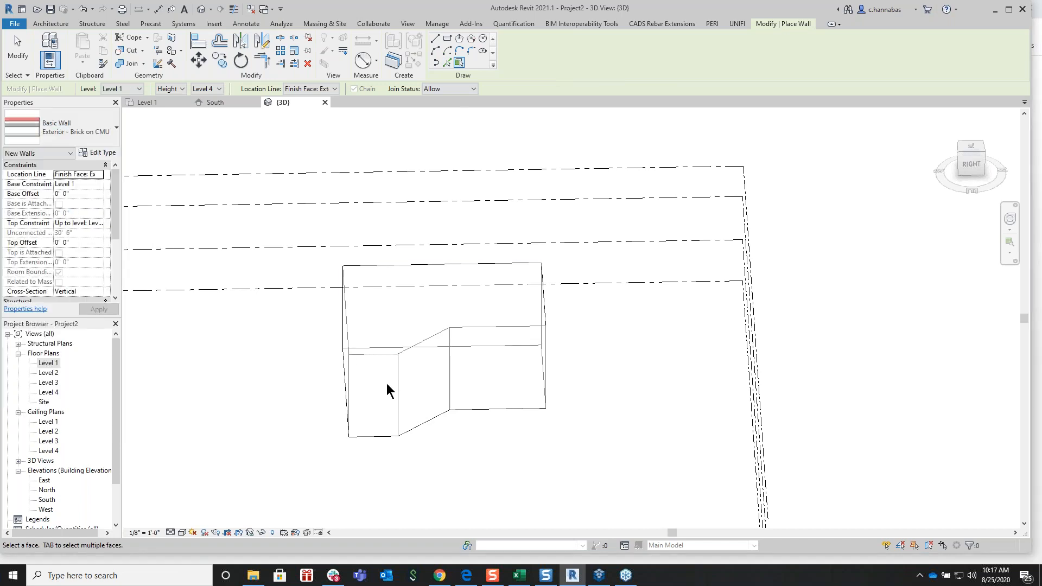
pyautogui.click(396, 391)
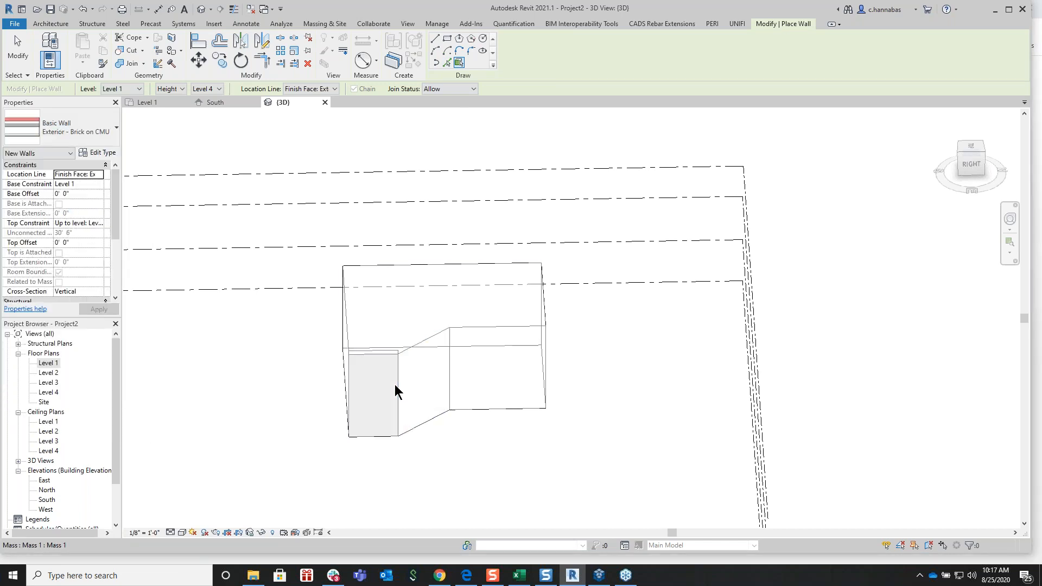
pyautogui.click(447, 379)
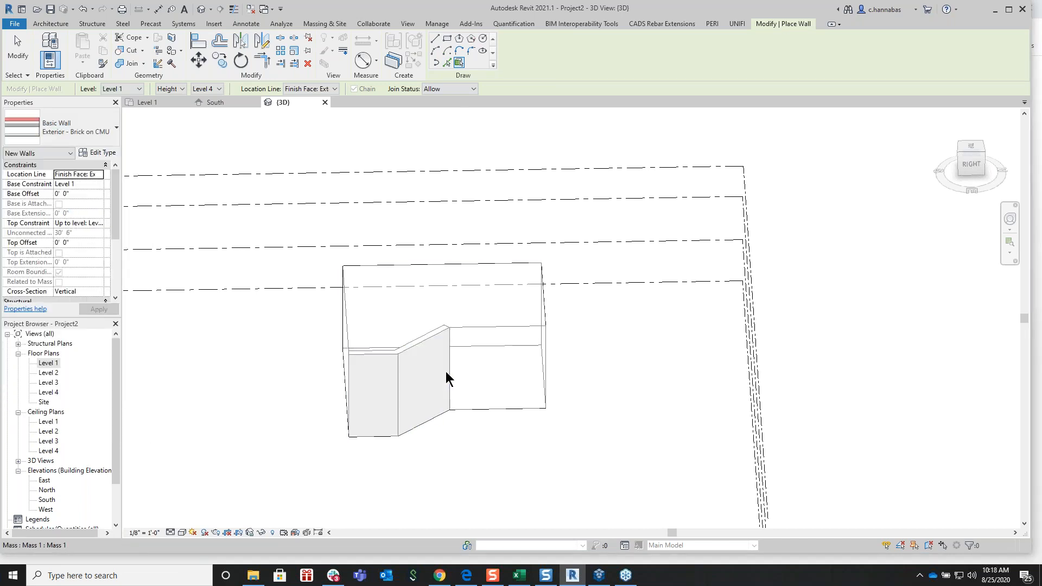
pyautogui.click(544, 375)
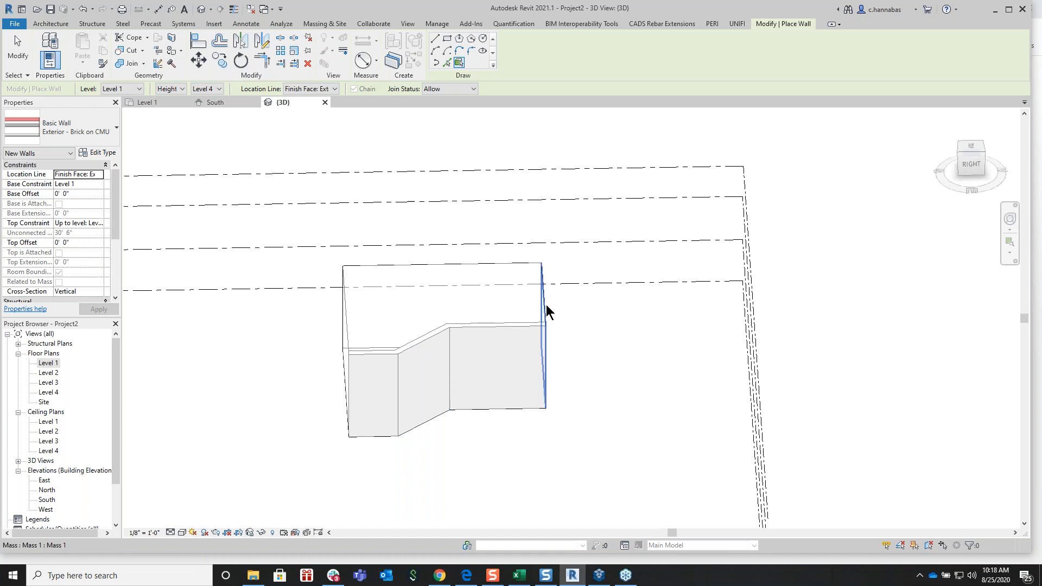
# Place Exterior - Brick on CMU walls on the remaining north, west and south faces of the mass
pyautogui.click(349, 320)
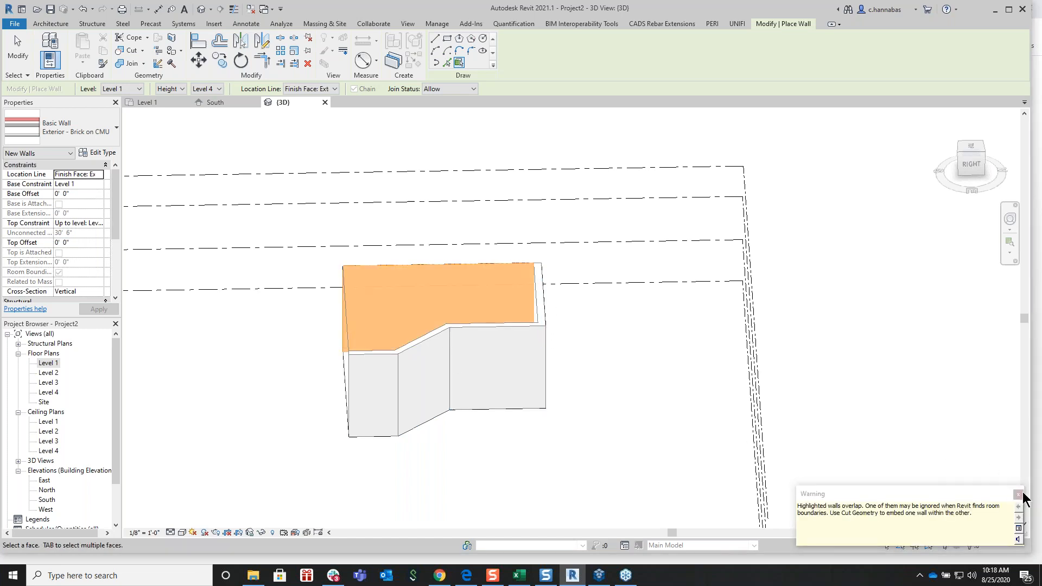
pyautogui.click(350, 326)
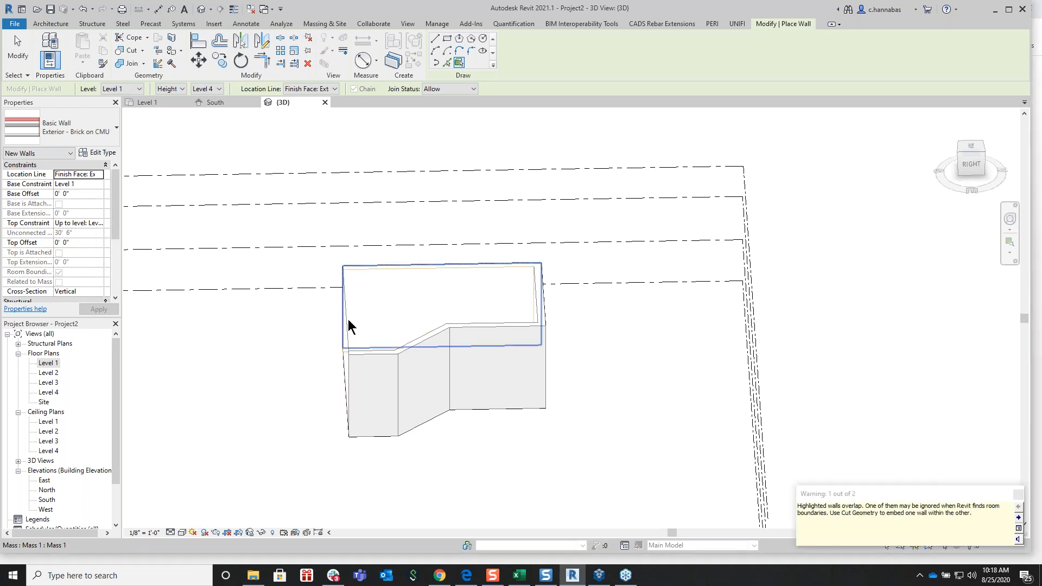
pyautogui.click(1017, 496)
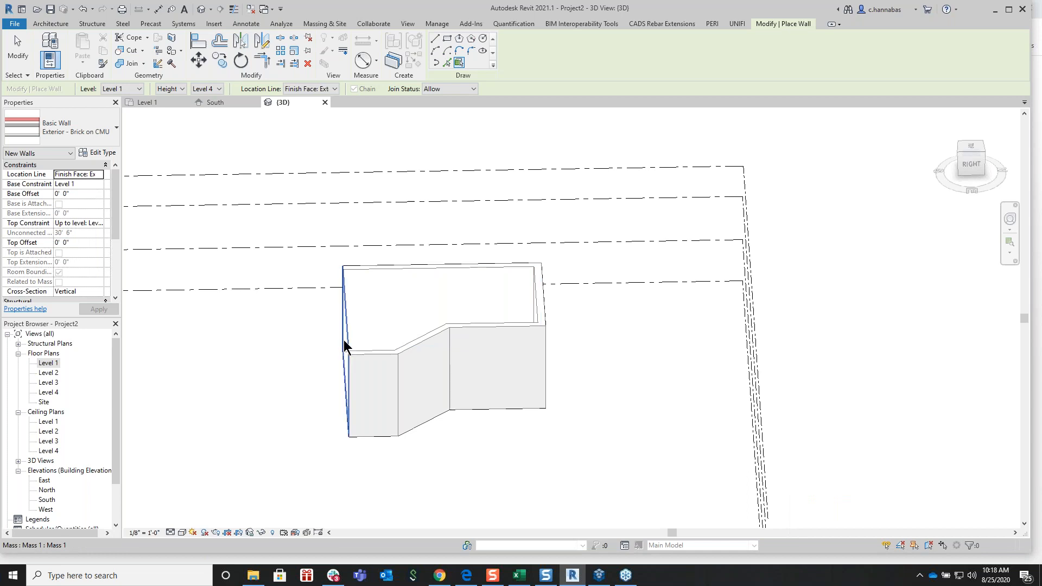
pyautogui.click(343, 359)
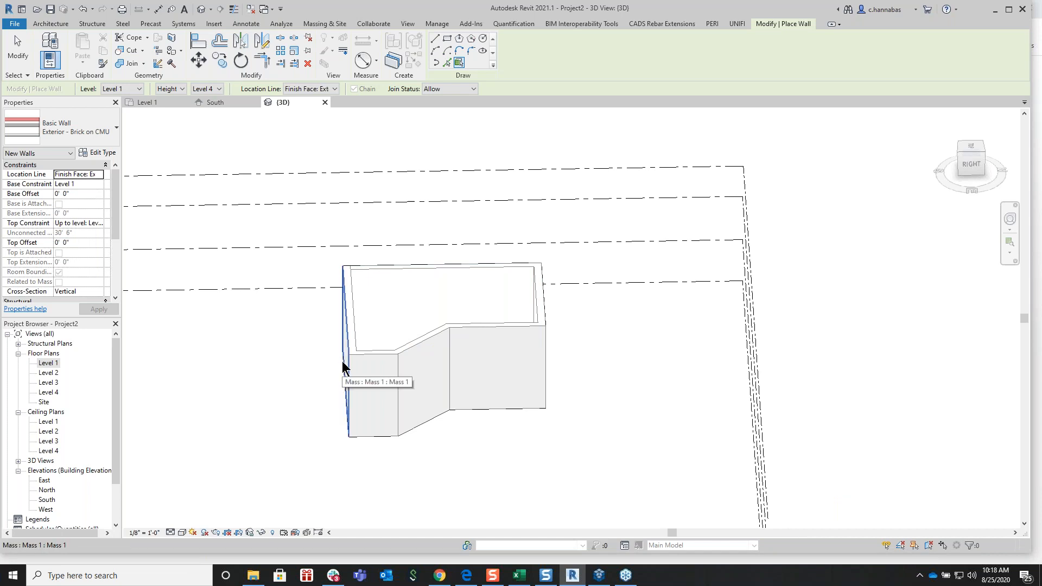
# Place another Exterior - Brick on CMU wall on the narrow east face at the mass's south end and end wall placement
pyautogui.press('Tab')
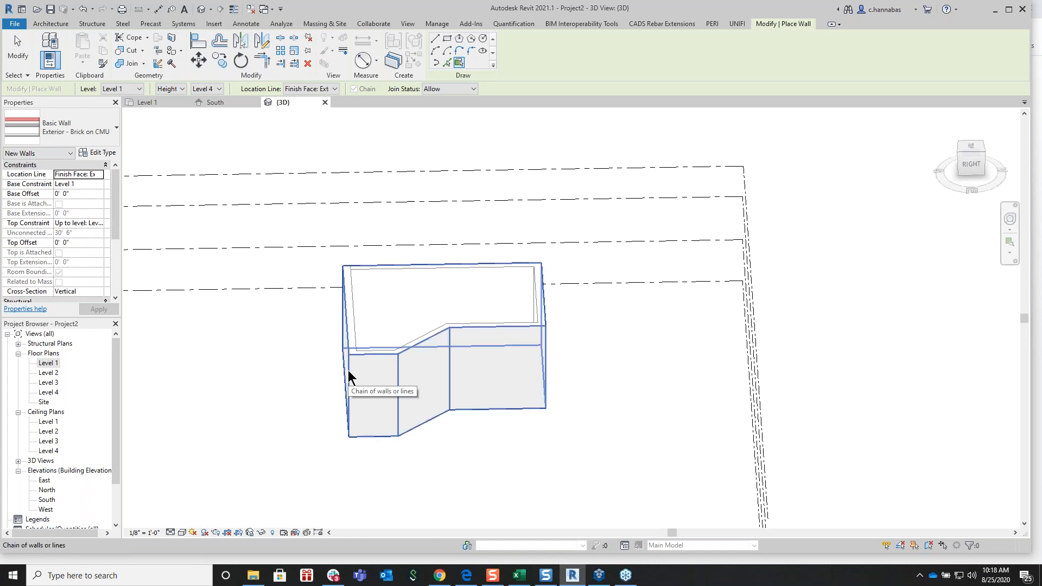
pyautogui.press('Tab')
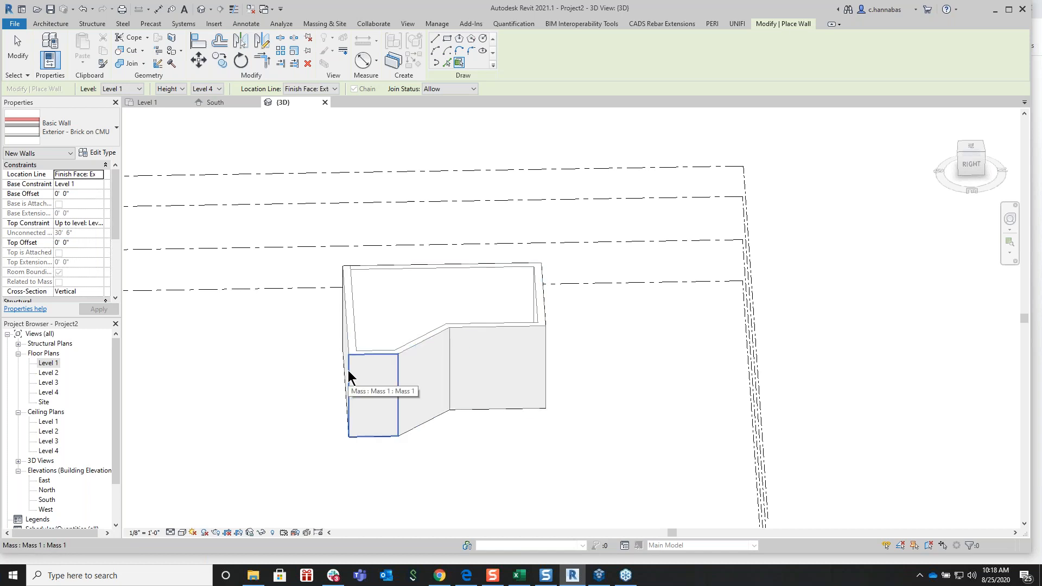
pyautogui.press('Tab')
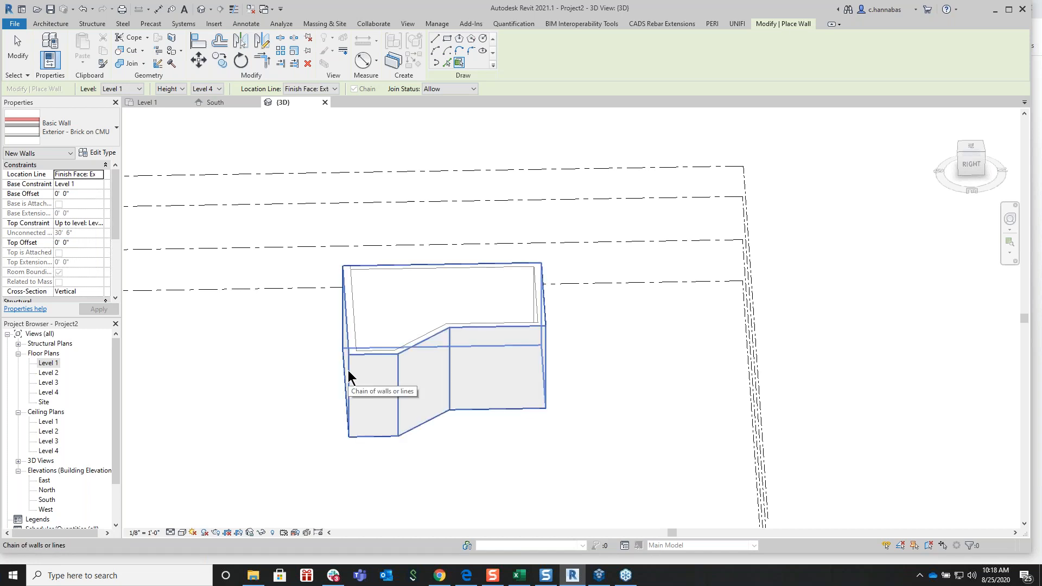
pyautogui.press('Tab')
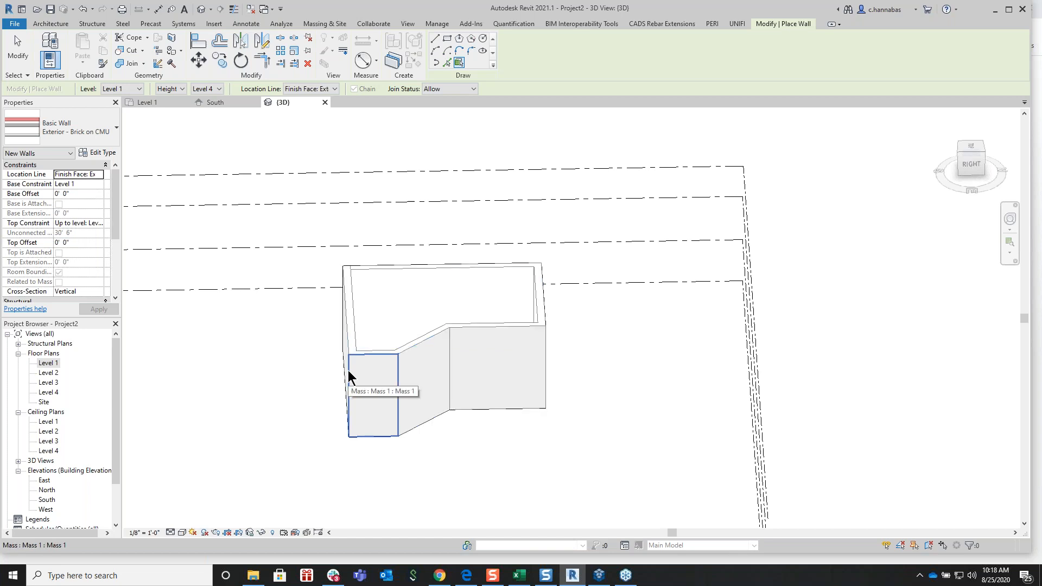
pyautogui.click(350, 377)
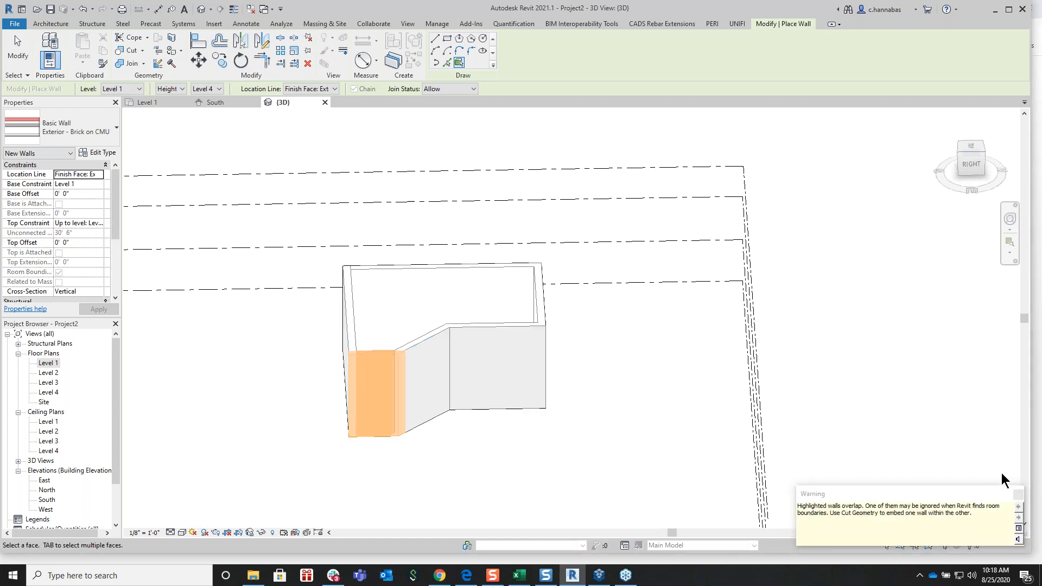
pyautogui.click(1018, 494)
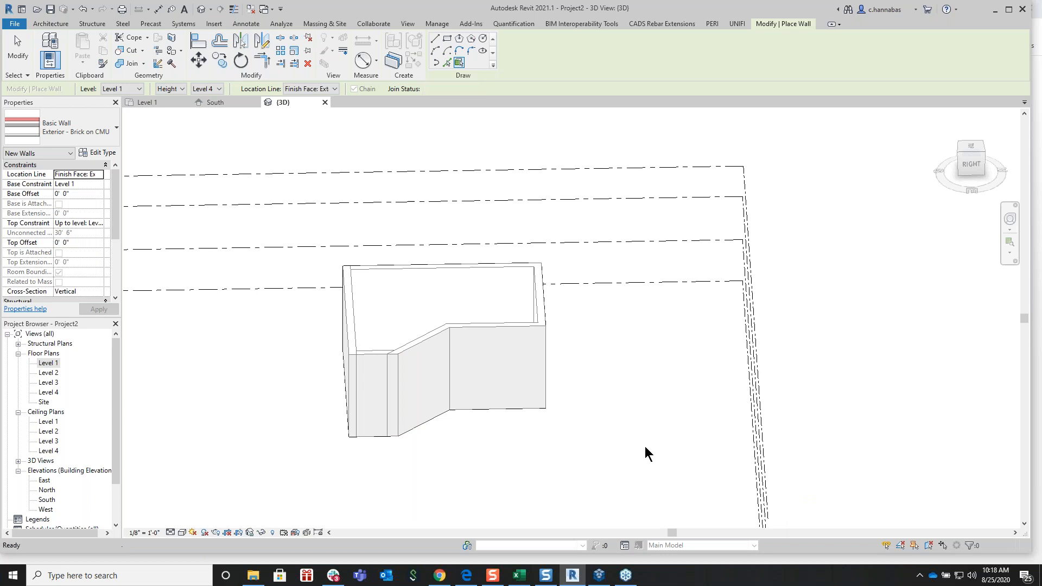
pyautogui.press('Escape')
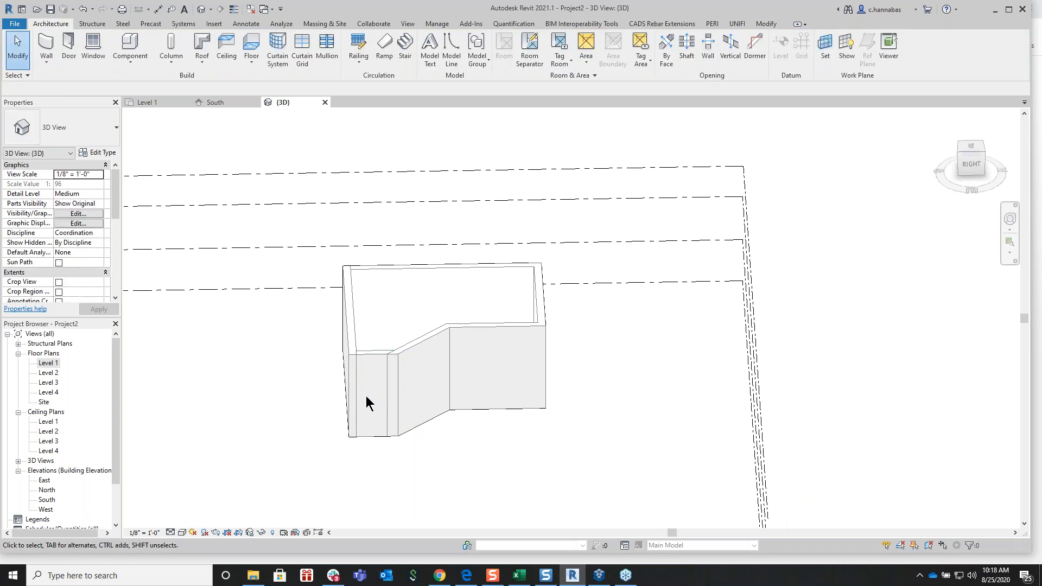
# Add mass floors to the custom mass at Levels 1, 2 and 3
pyautogui.press('Tab')
pyautogui.press('Tab')
pyautogui.press('Tab')
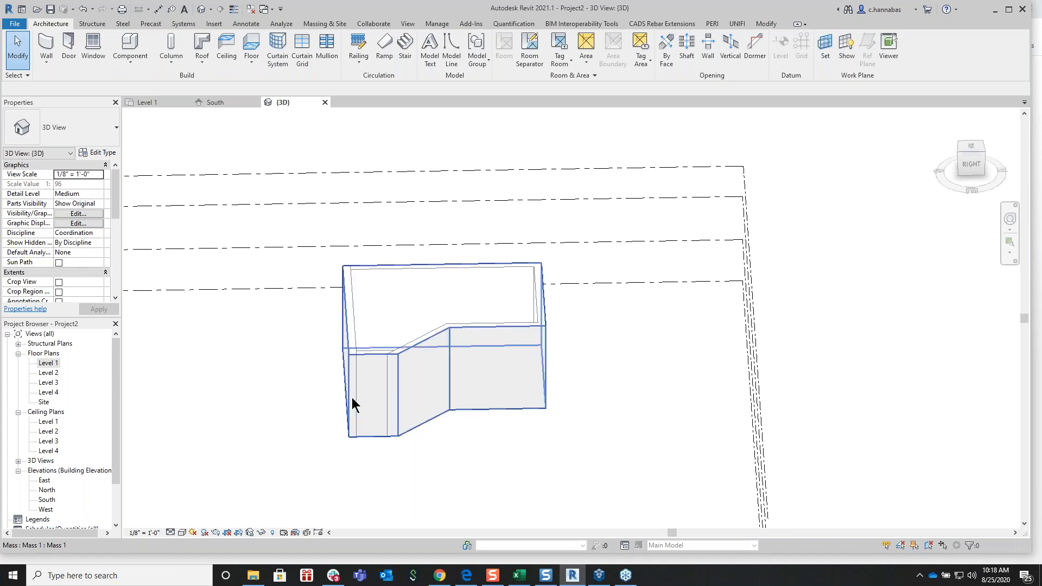
pyautogui.click(352, 405)
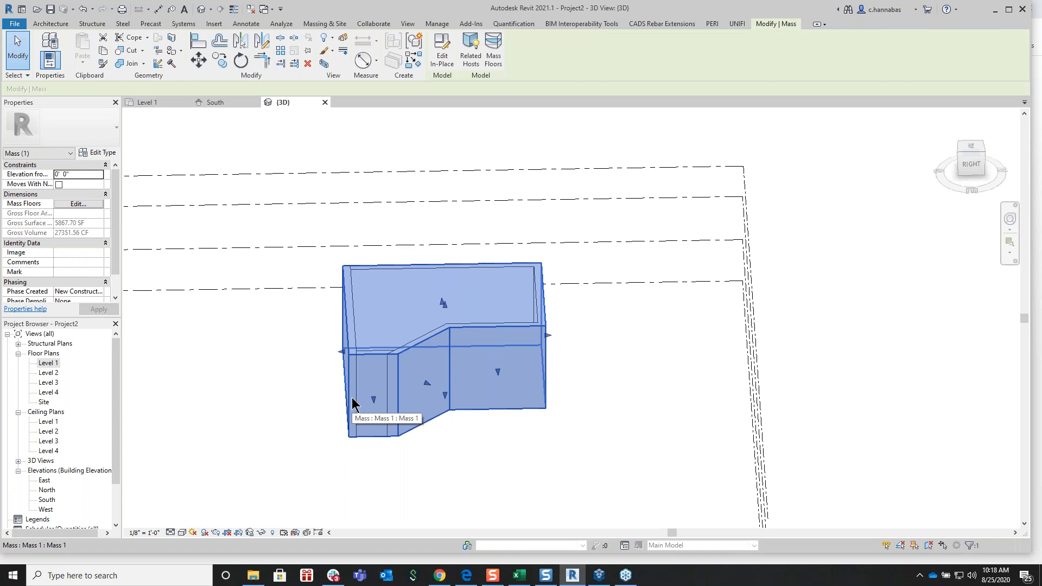
pyautogui.click(493, 50)
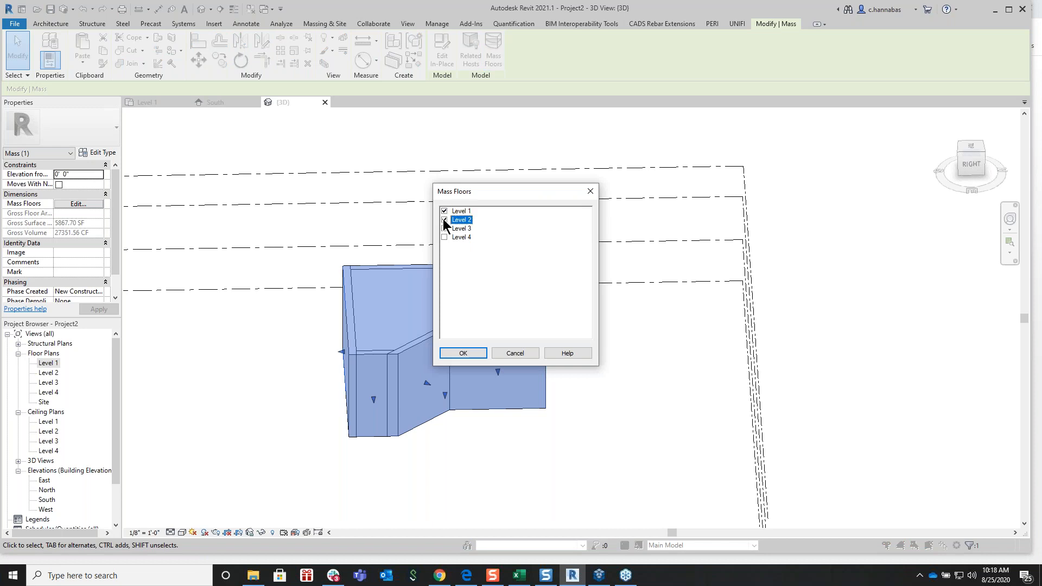
pyautogui.click(463, 353)
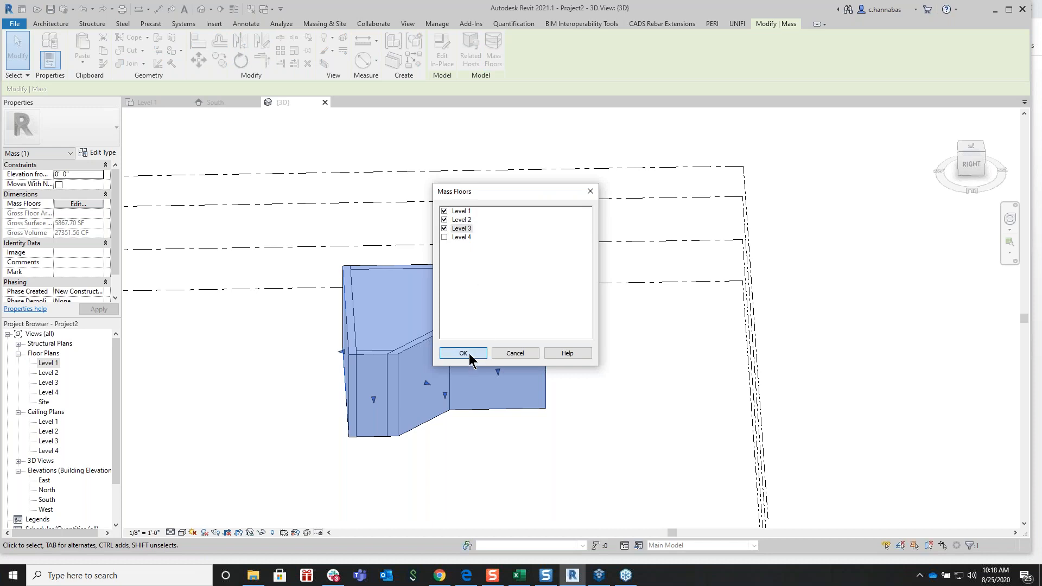
pyautogui.click(634, 371)
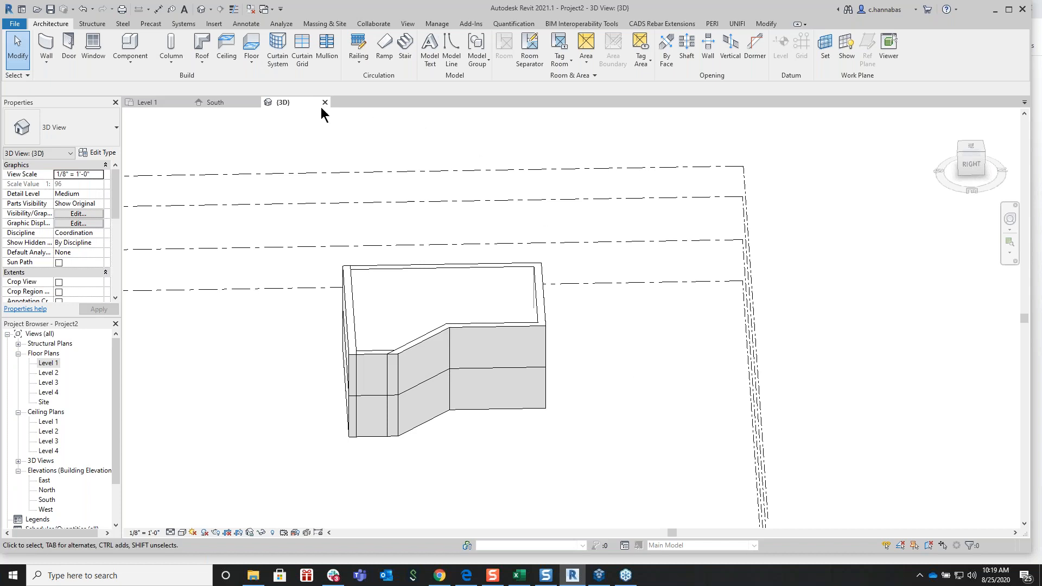
# Create a Generic - 12" roof by face on the mass's top face at Level 4, and end roof placement in the Level 1 plan
pyautogui.click(204, 61)
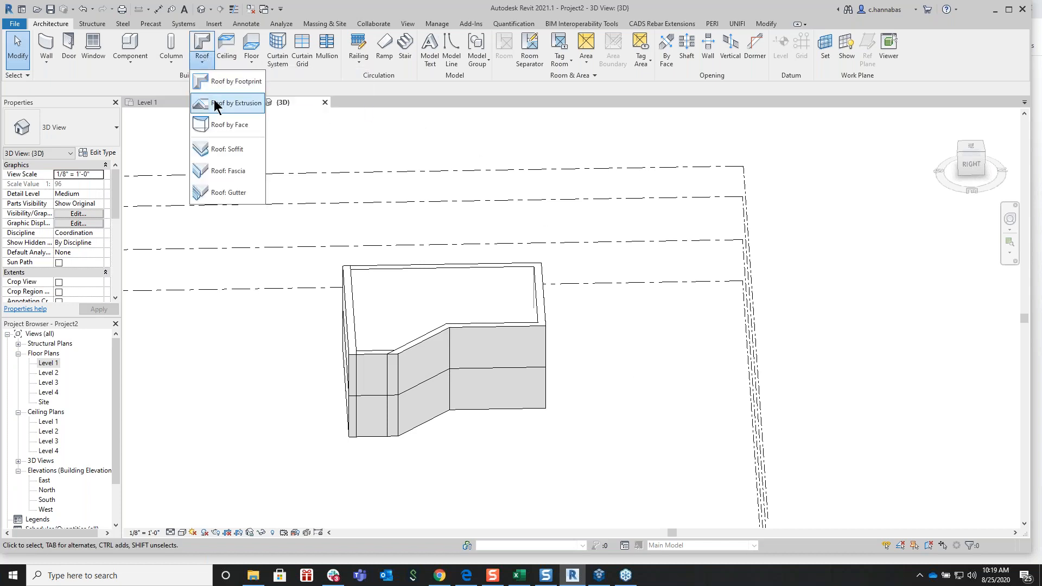
pyautogui.click(225, 125)
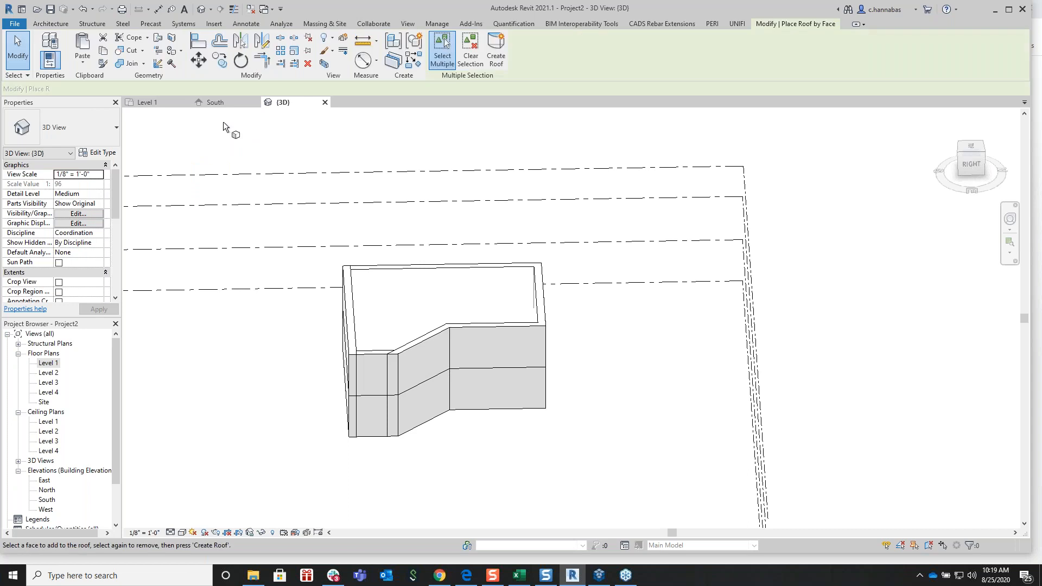
pyautogui.click(438, 269)
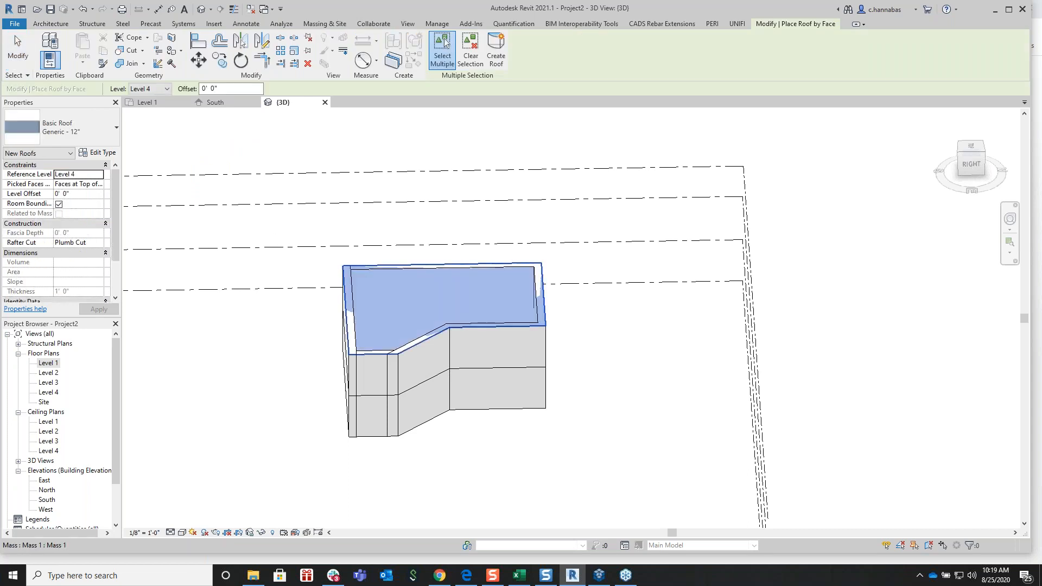
pyautogui.click(495, 55)
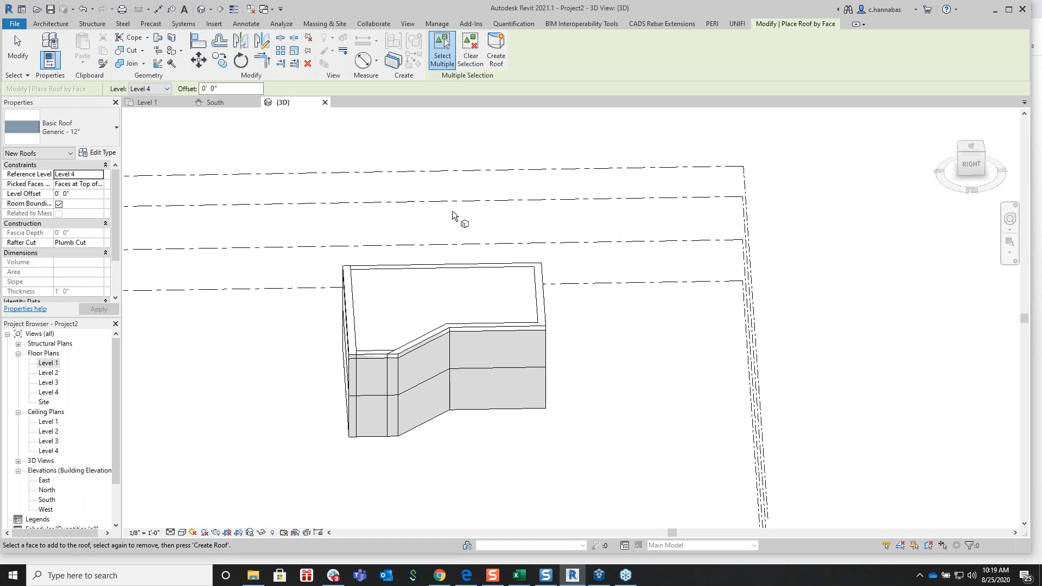
pyautogui.click(161, 101)
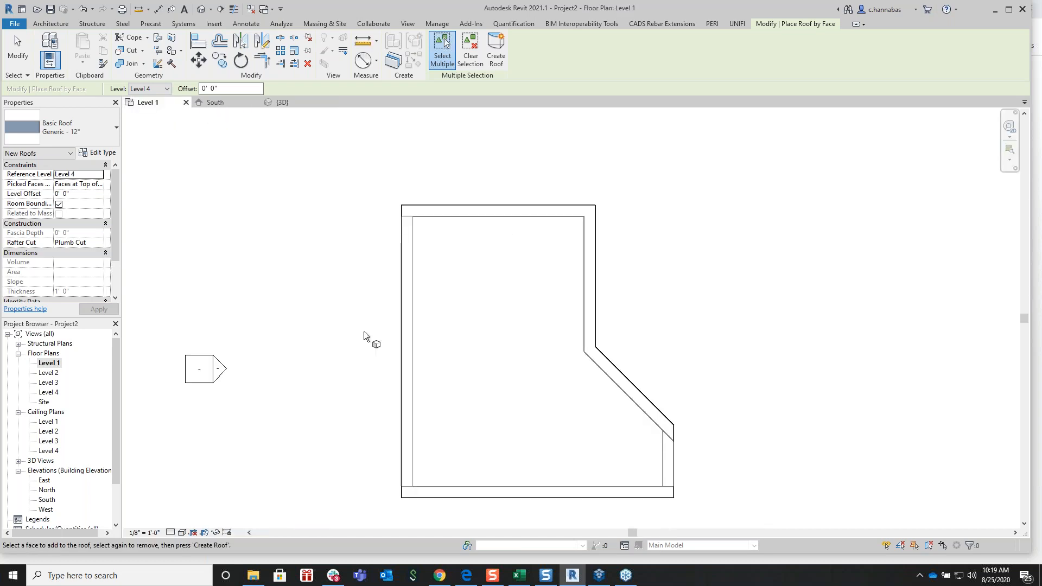
pyautogui.rightClick(314, 207)
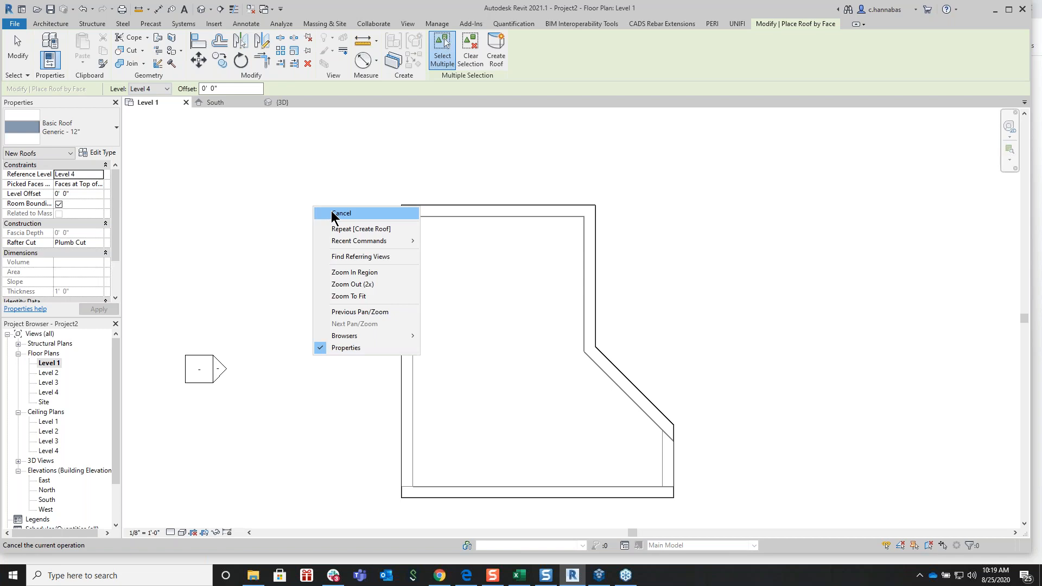
pyautogui.click(332, 215)
pyautogui.rightClick(327, 214)
pyautogui.click(350, 220)
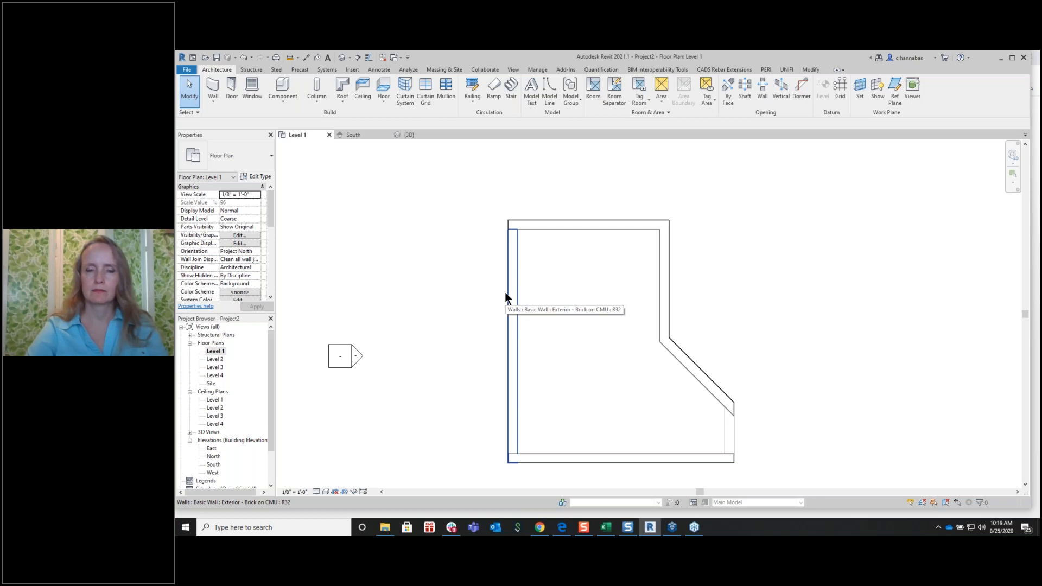
# Select the mass beneath the overlapping walls in the Level 1 plan and open it for in-place editing
pyautogui.press('Tab')
pyautogui.press('Tab')
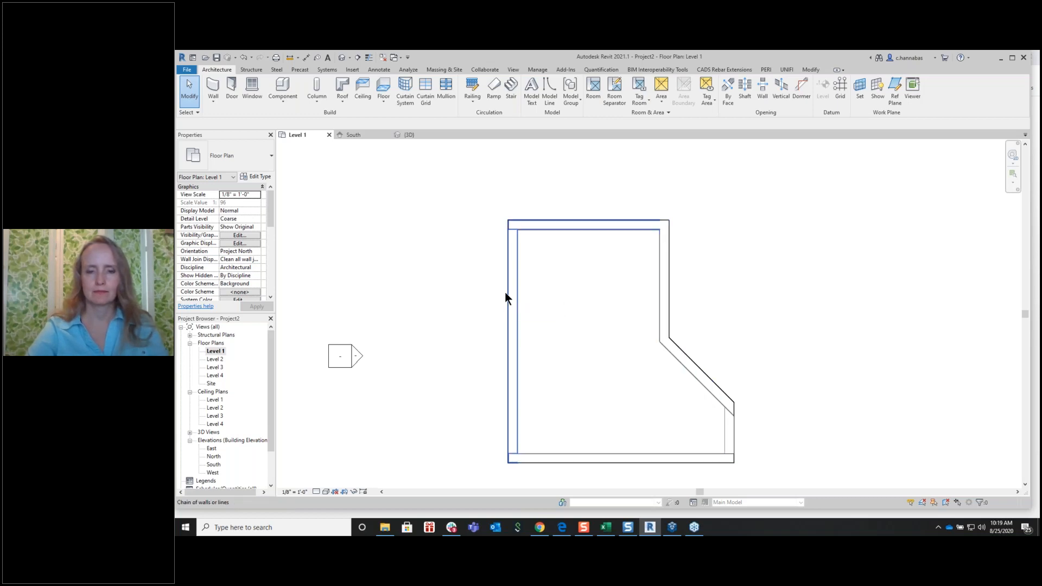
pyautogui.press('Tab')
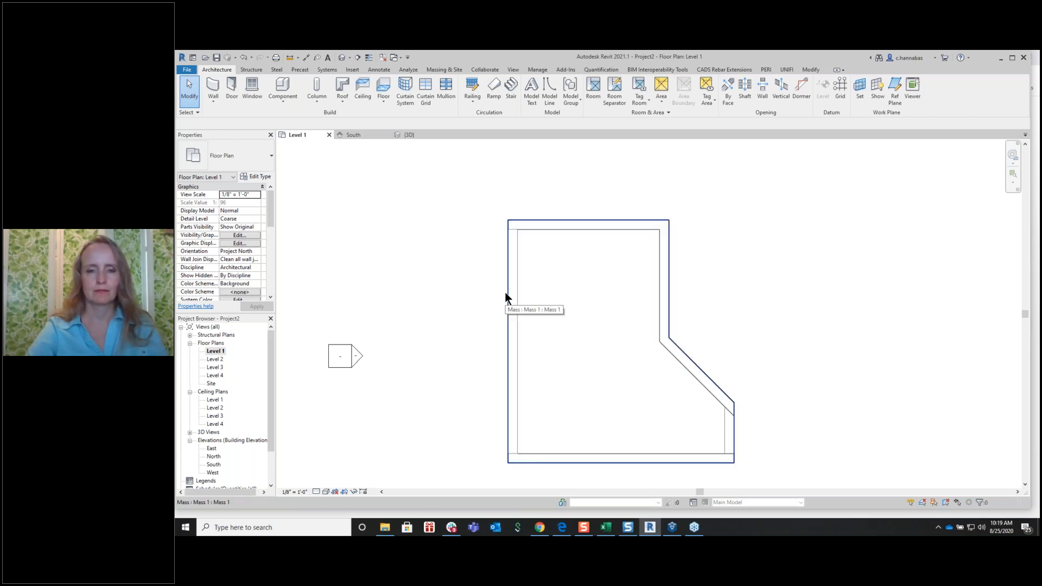
pyautogui.click(505, 298)
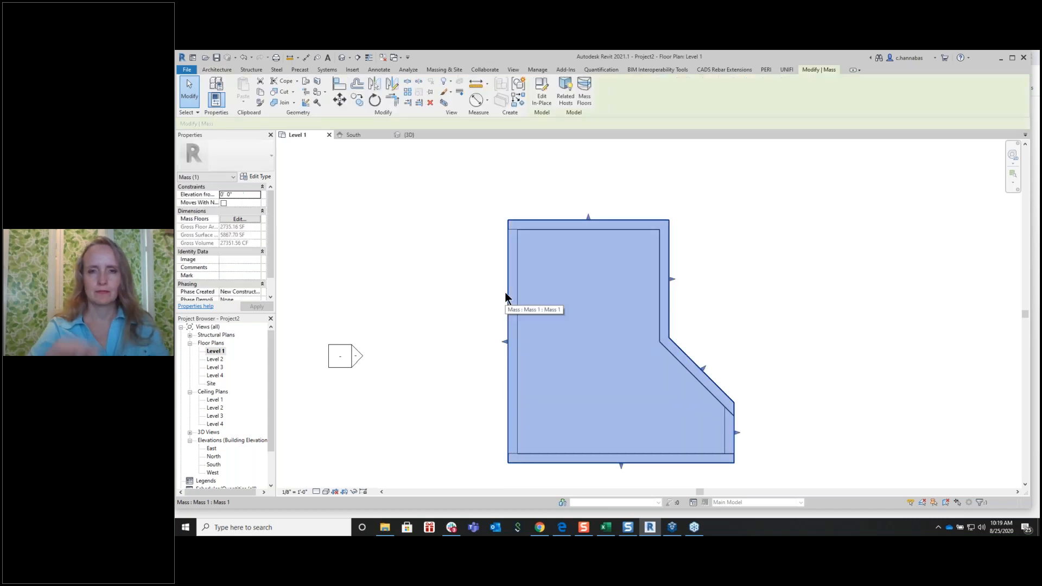
pyautogui.click(539, 89)
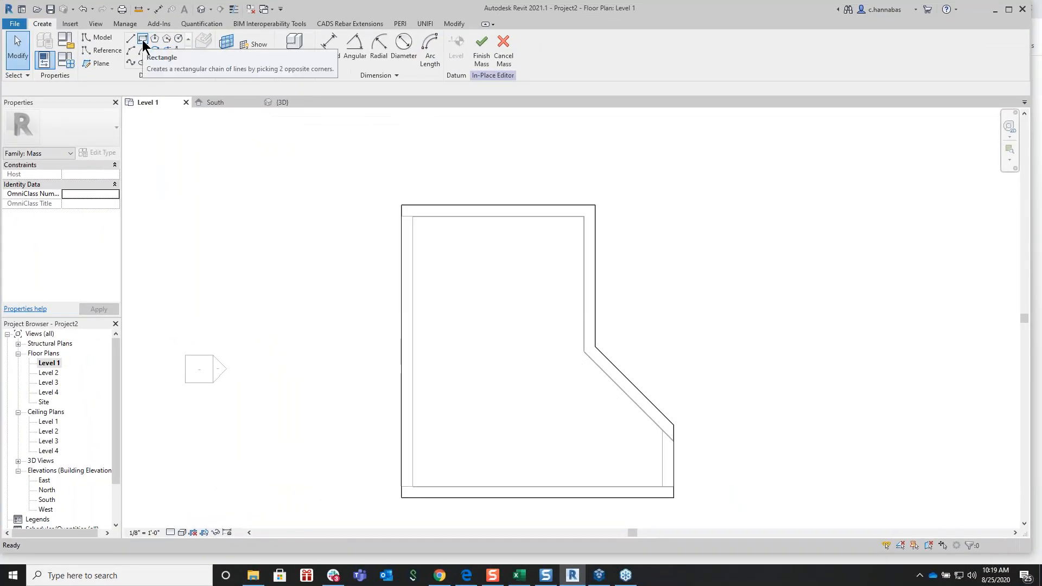
# Sketch two model-line rectangles inside the mass: about 7' by 5'-6" near the northwest corner and about 12' by 5' near the southwest corner
pyautogui.click(143, 39)
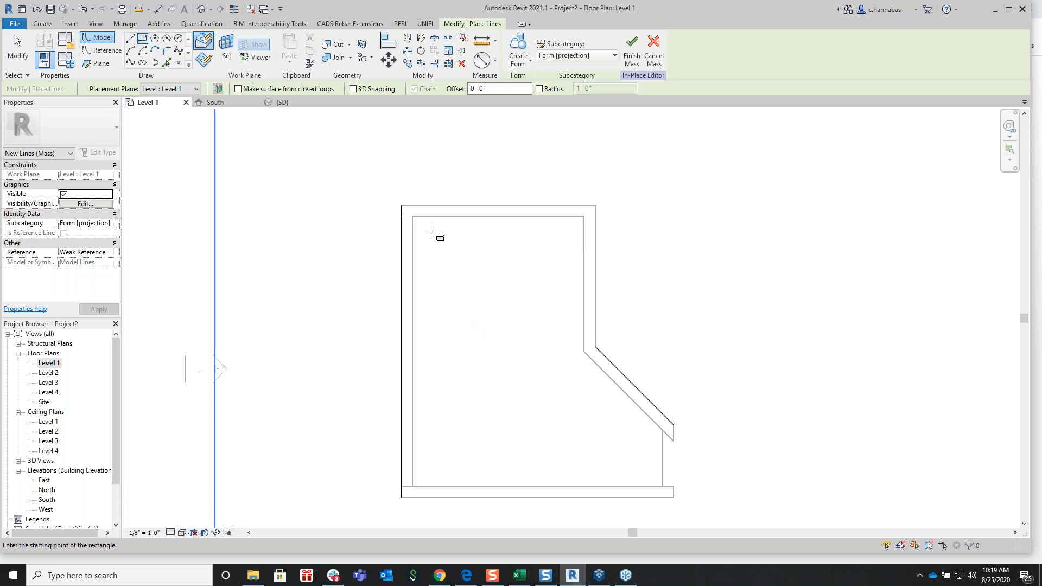
pyautogui.click(423, 229)
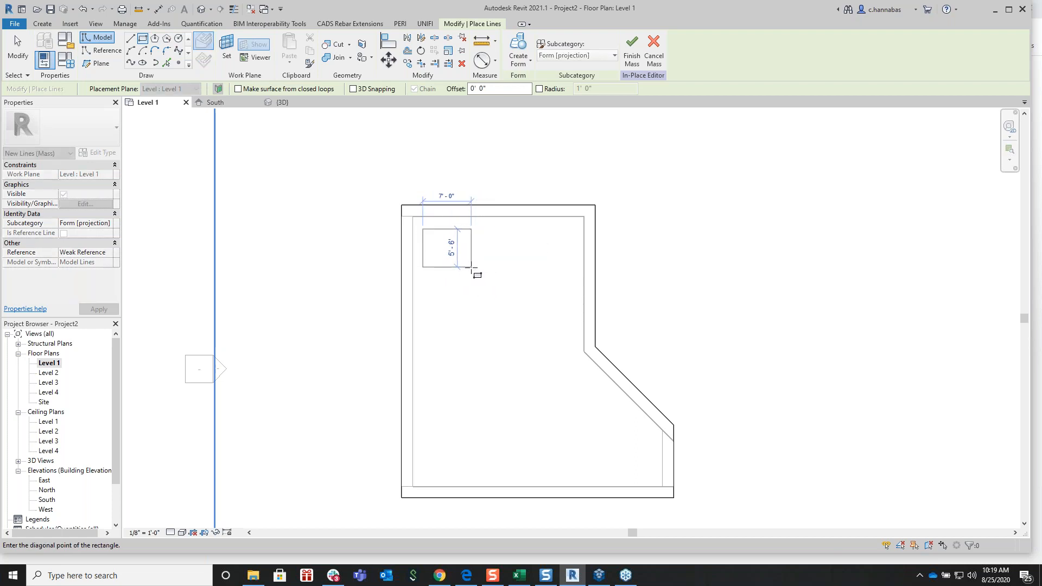
pyautogui.click(472, 267)
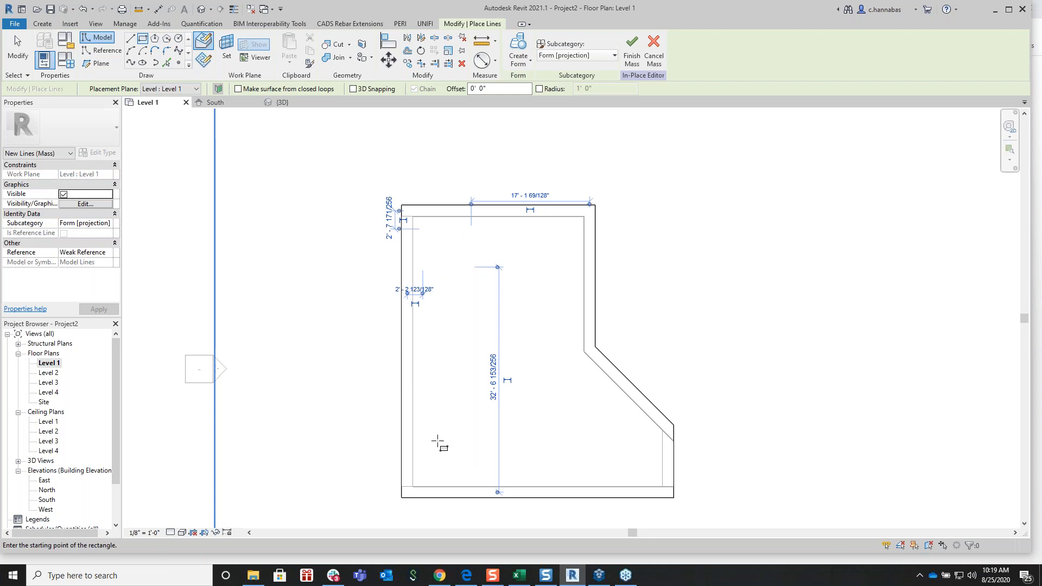
pyautogui.click(431, 434)
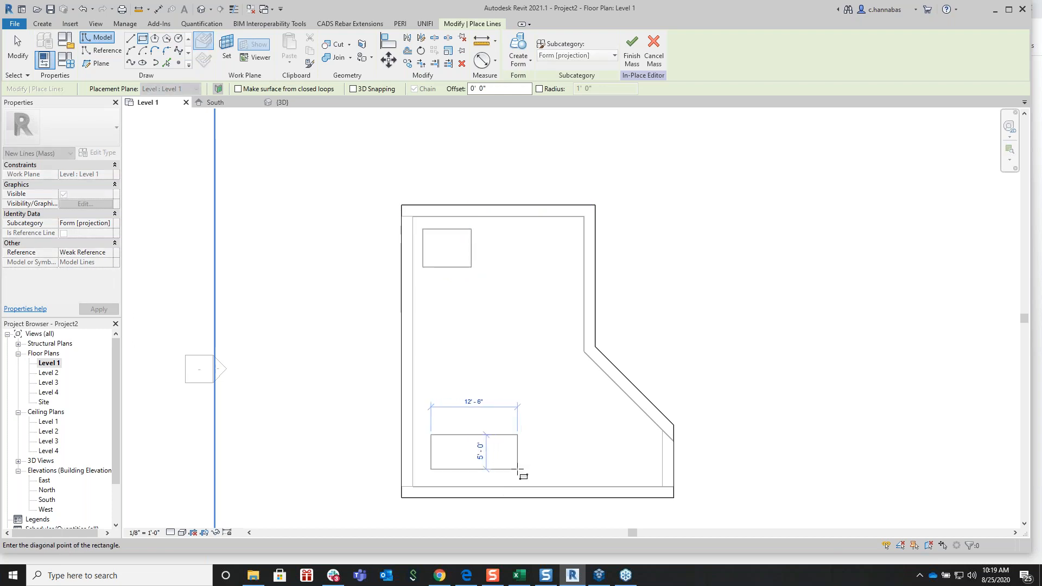
pyautogui.click(514, 472)
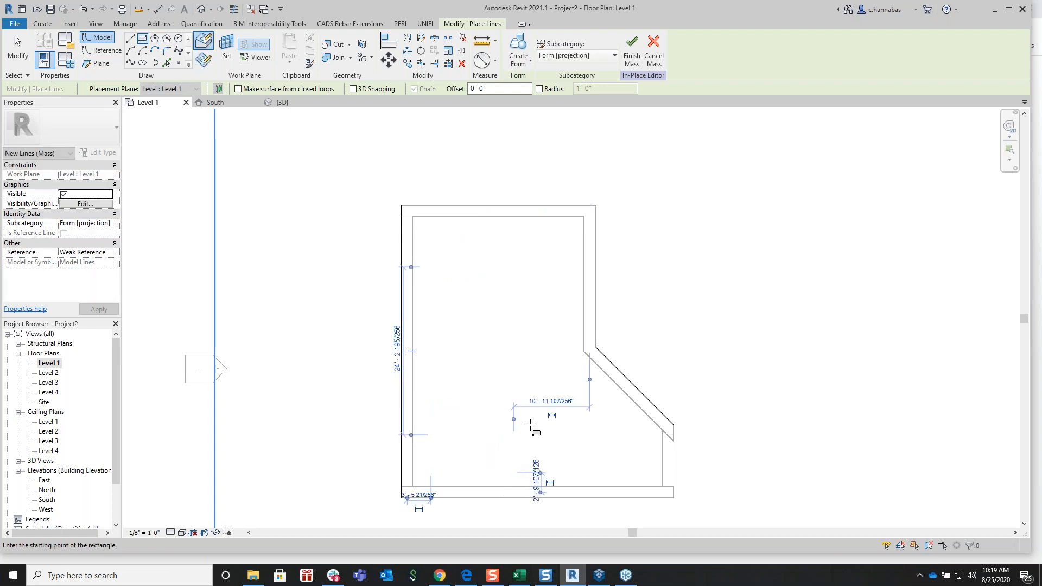
pyautogui.rightClick(525, 322)
pyautogui.click(545, 328)
pyautogui.rightClick(545, 325)
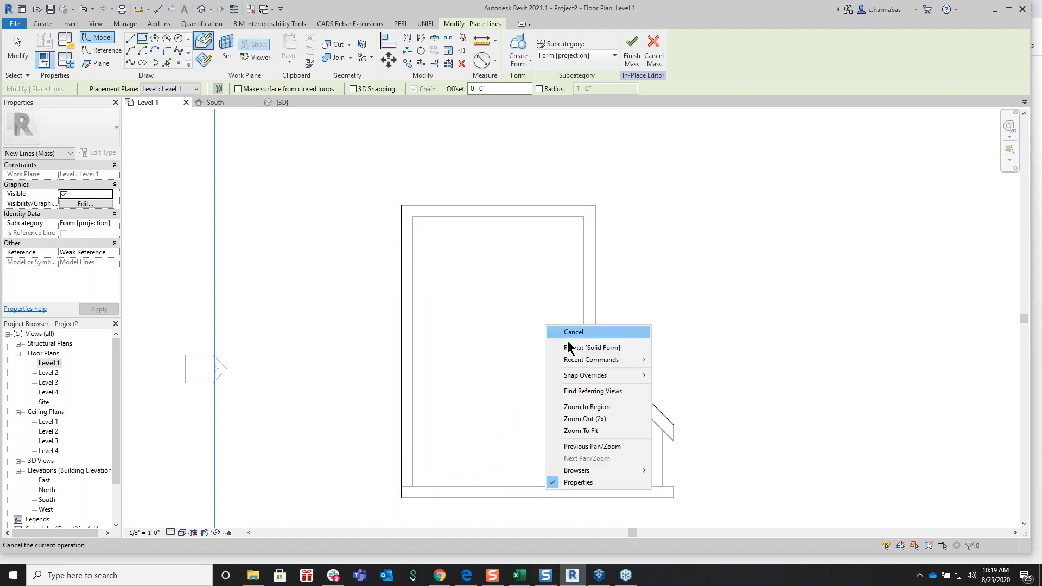
pyautogui.click(559, 331)
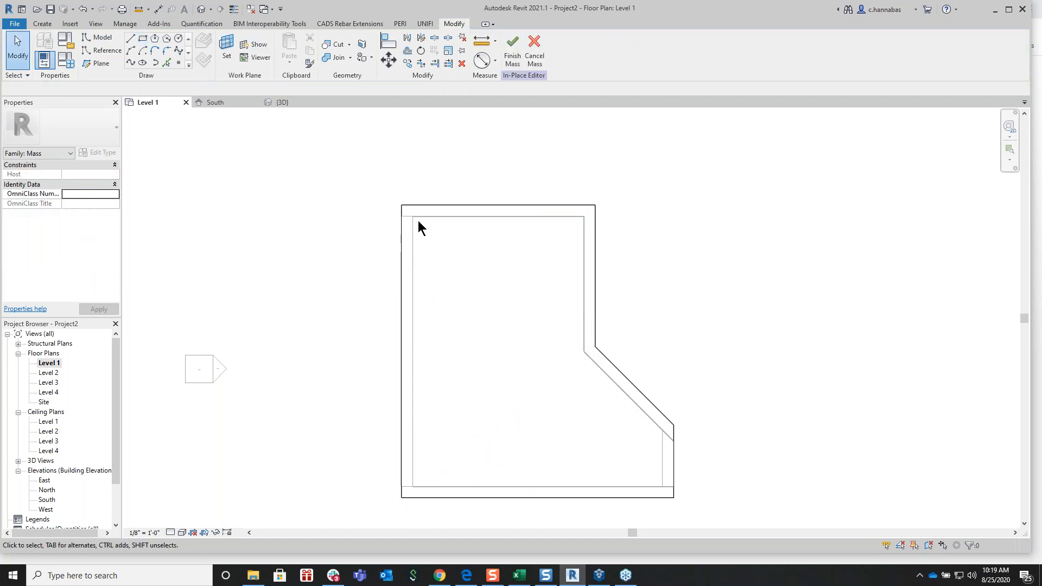
# Try to temporarily hide the selected mass form in the 3D view, and return to the Level 1 plan
pyautogui.click(201, 10)
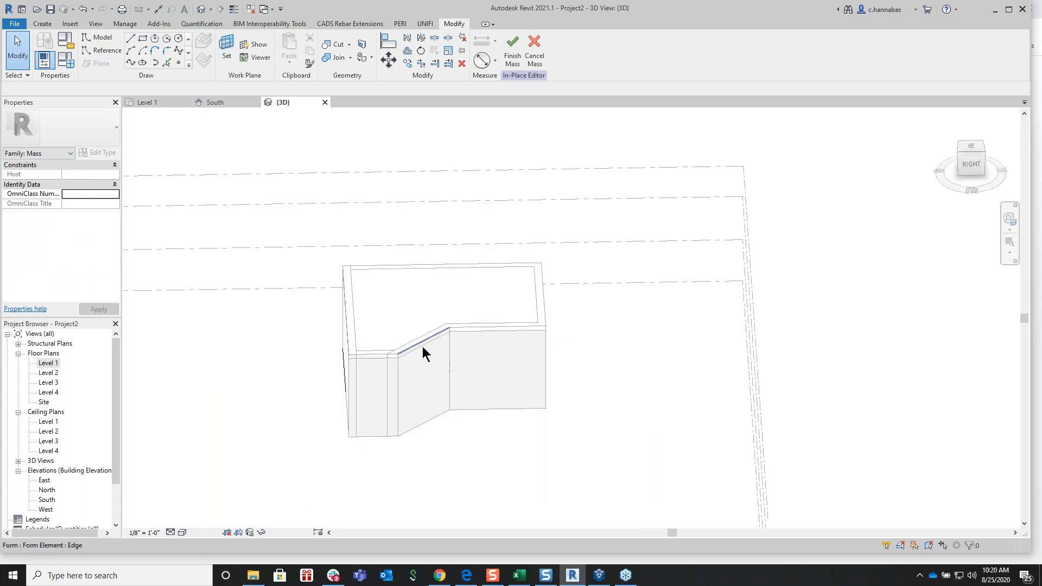
pyautogui.click(422, 422)
pyautogui.click(262, 532)
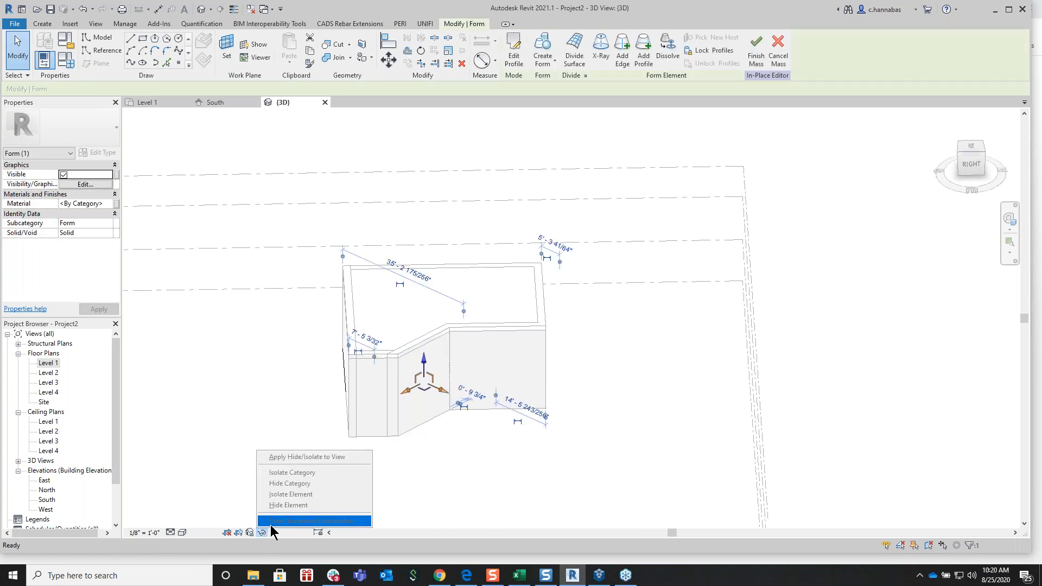
pyautogui.click(464, 500)
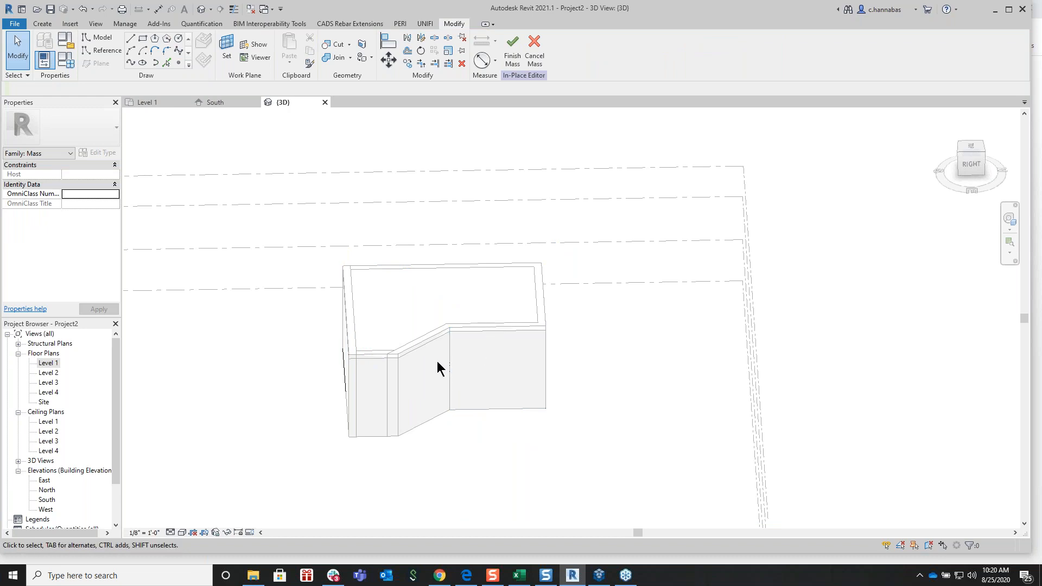
pyautogui.doubleClick(55, 363)
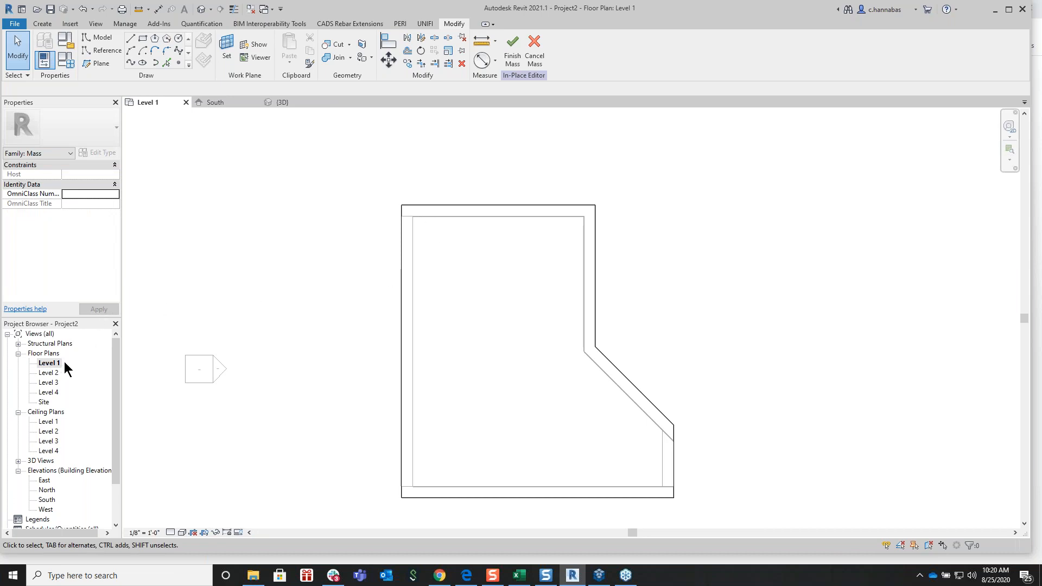
# Finish the in-place mass edit, check that the sketched rectangles belong to the mass, and switch to the 3D view
pyautogui.click(513, 57)
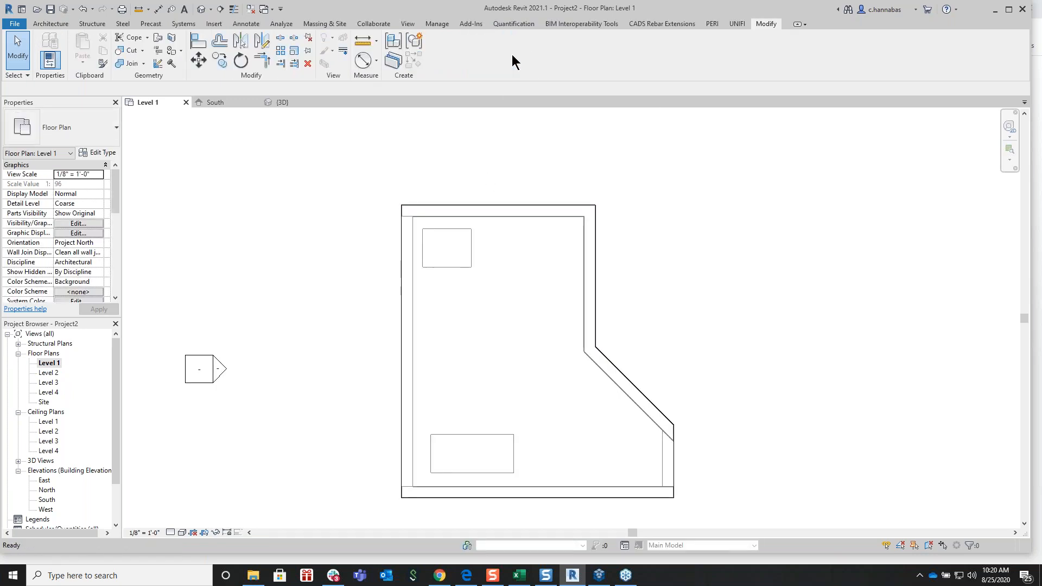
pyautogui.click(469, 248)
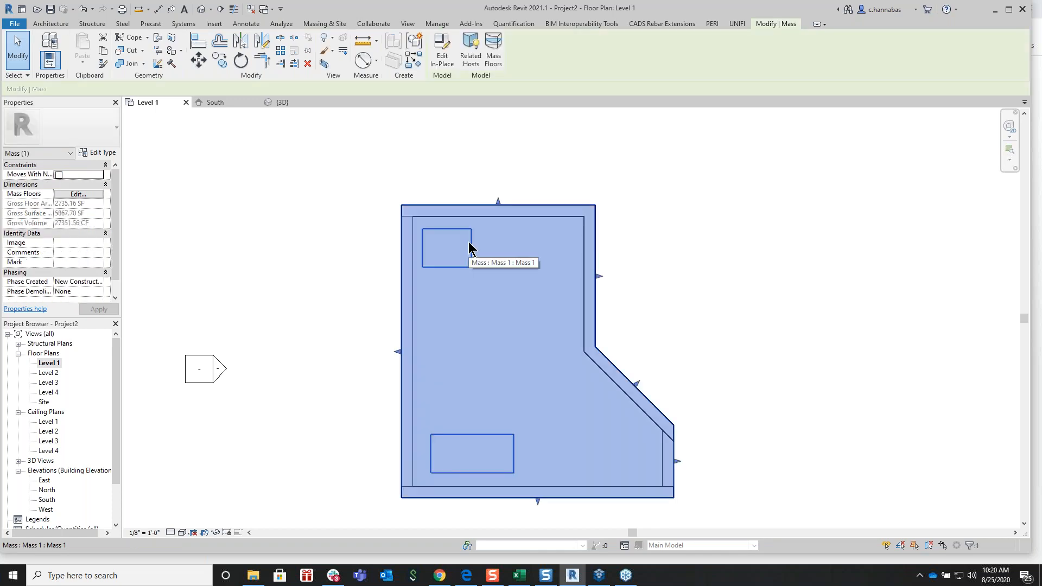
pyautogui.click(276, 102)
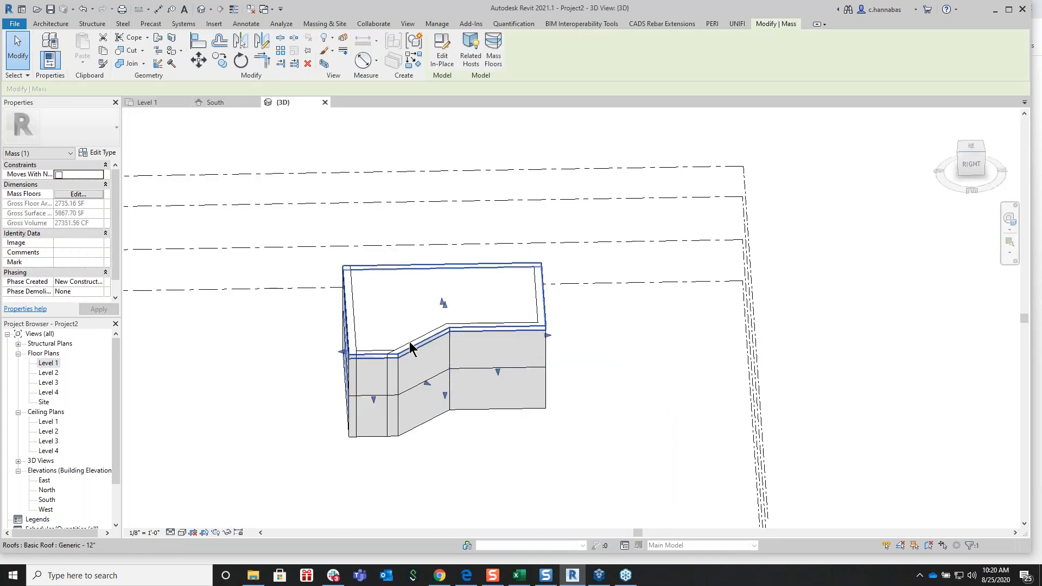
pyautogui.click(446, 460)
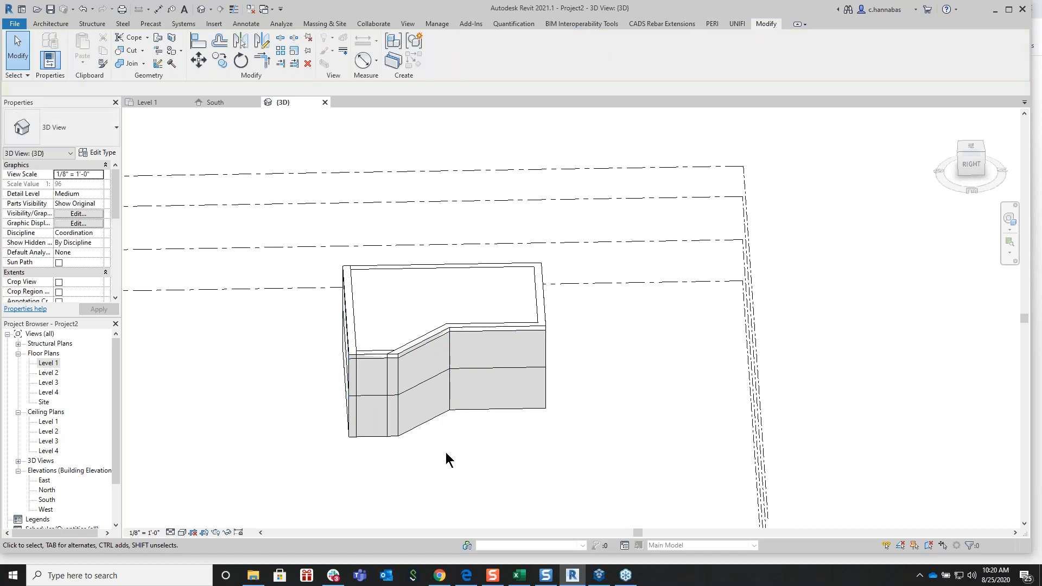
# Turn off the Walls category in the 3D view's visibility/graphic overrides
pyautogui.press('v')
pyautogui.press('g')
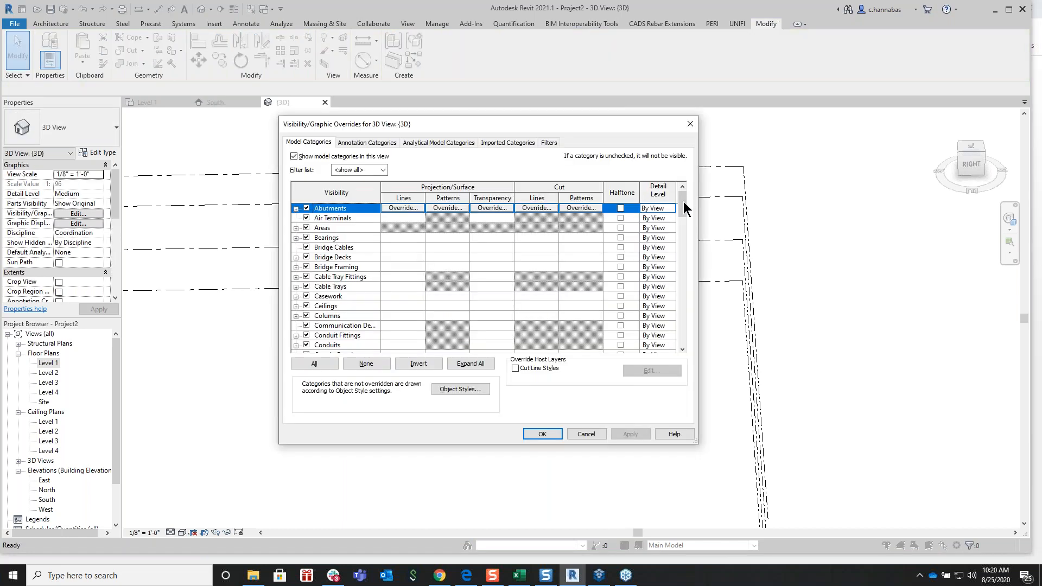
pyautogui.moveTo(684, 210); pyautogui.dragTo(684, 332)
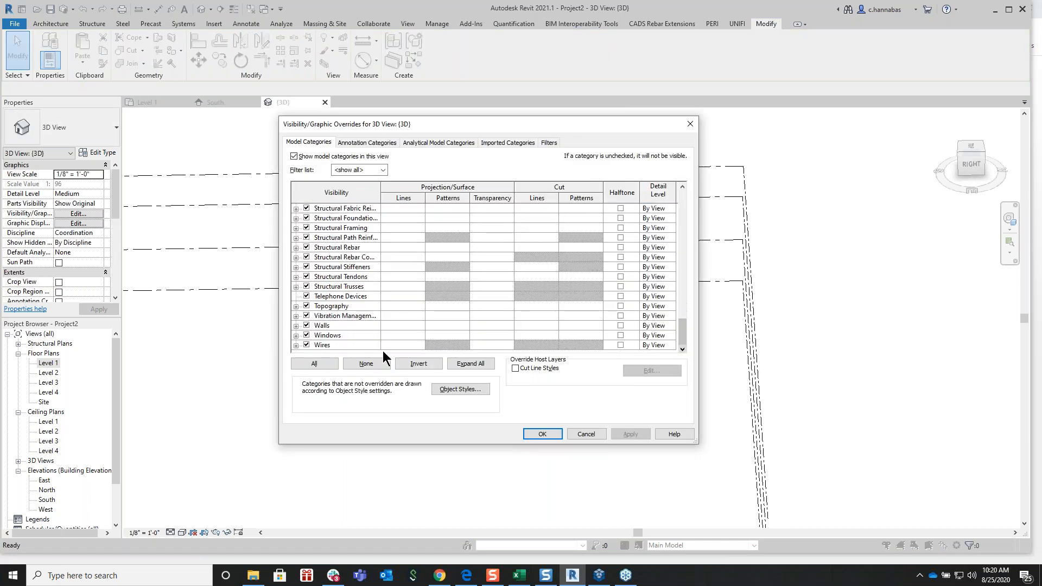
pyautogui.click(307, 325)
pyautogui.click(538, 434)
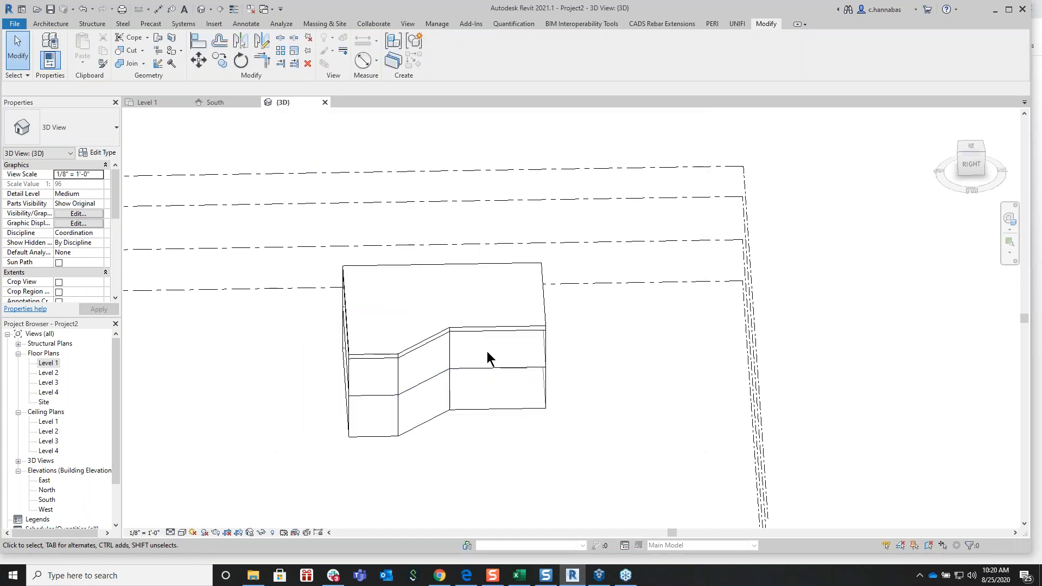
# Temporarily hide the roof element in the 3D view to expose the rectangles inside the mass
pyautogui.click(493, 332)
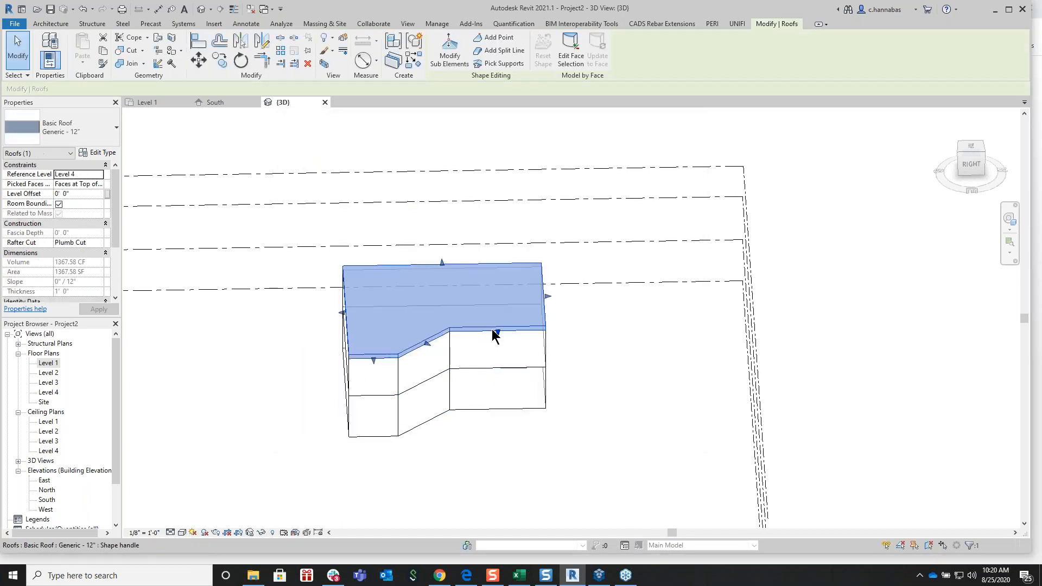
pyautogui.click(261, 534)
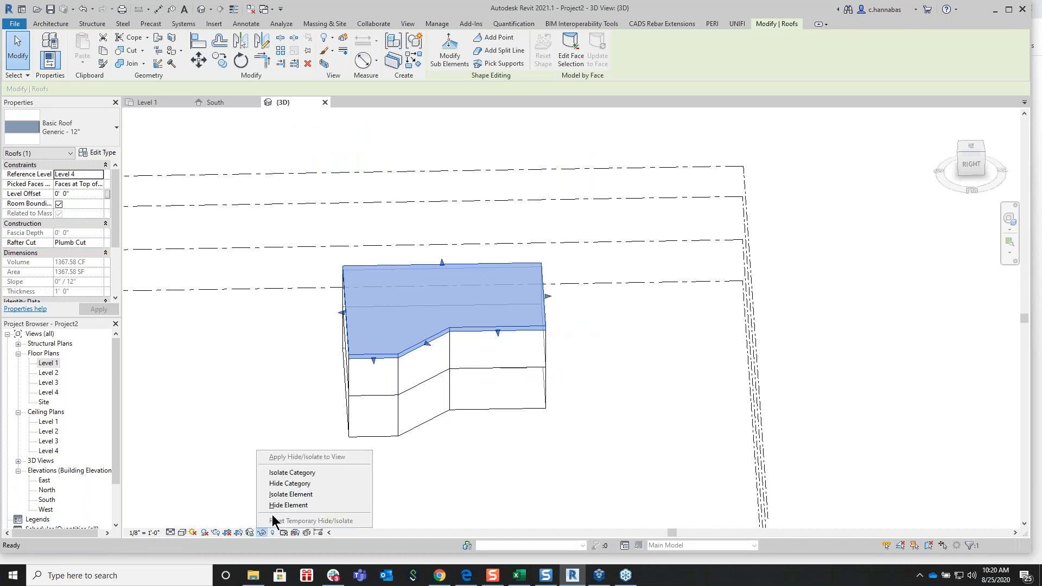
pyautogui.click(288, 502)
pyautogui.keyDown('shift'); pyautogui.moveTo(466, 442); pyautogui.dragTo(473, 469, button='middle'); pyautogui.keyUp('shift')
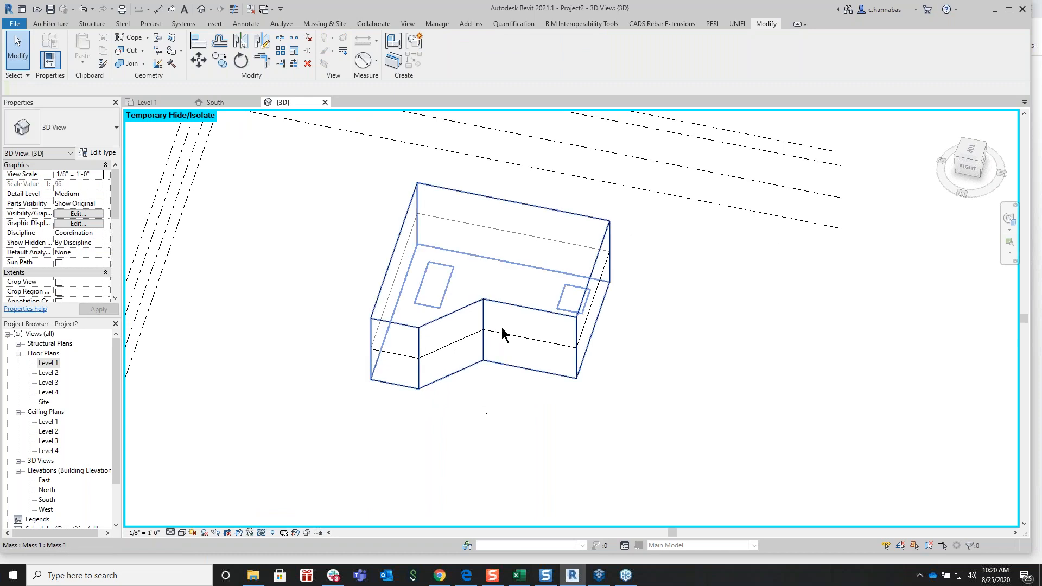
# Open the mass for in-place editing, create a void form from the larger rectangle, and adjust the void's height slightly
pyautogui.click(446, 295)
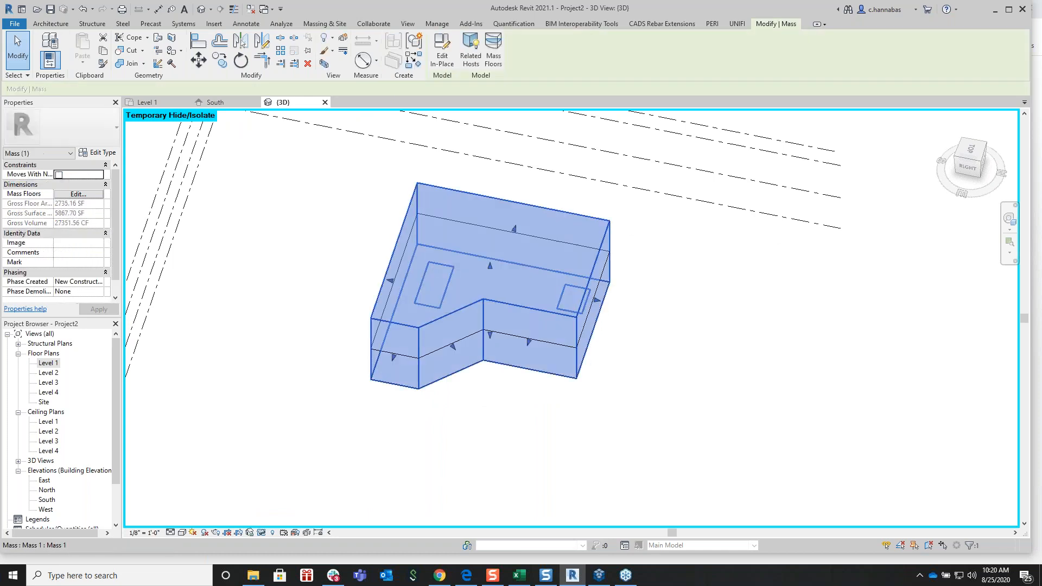
pyautogui.click(444, 58)
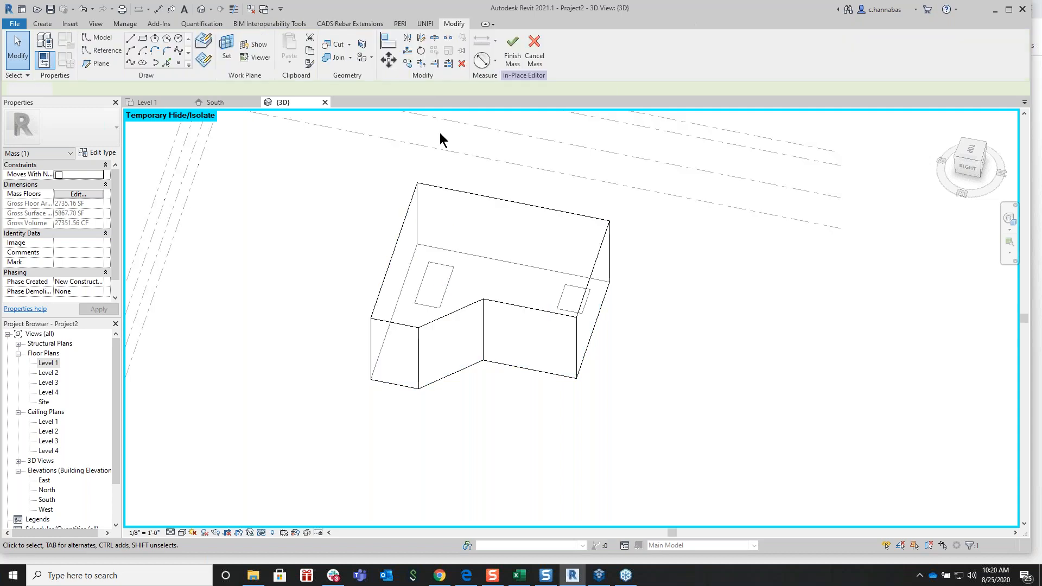
pyautogui.click(423, 275)
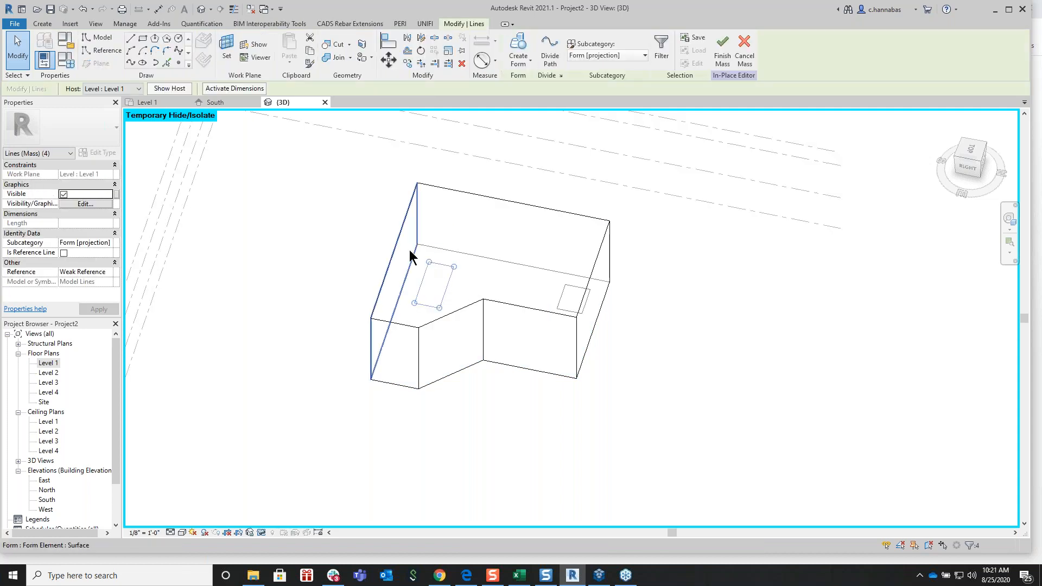
pyautogui.click(525, 63)
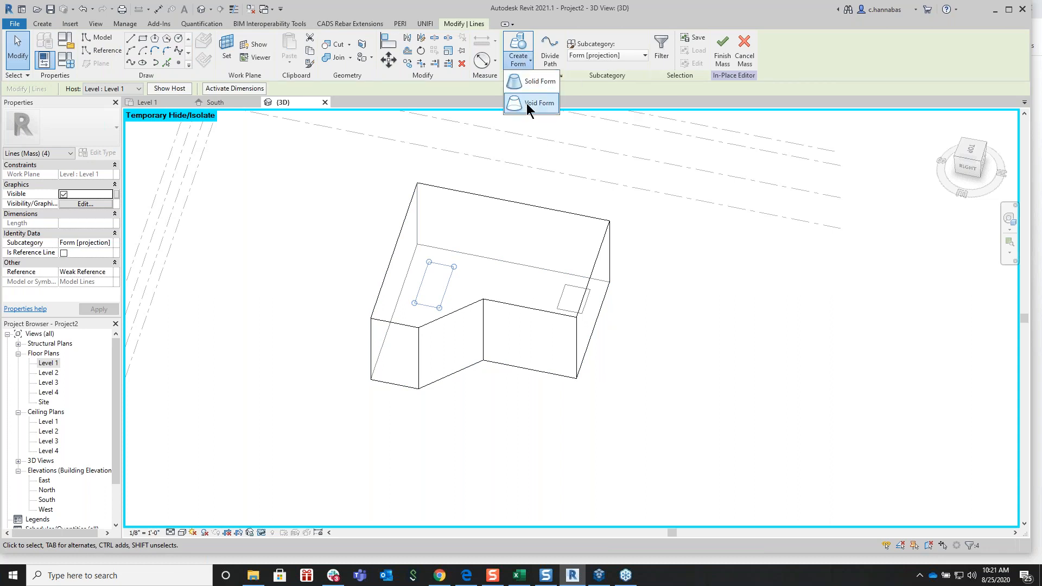
pyautogui.click(528, 101)
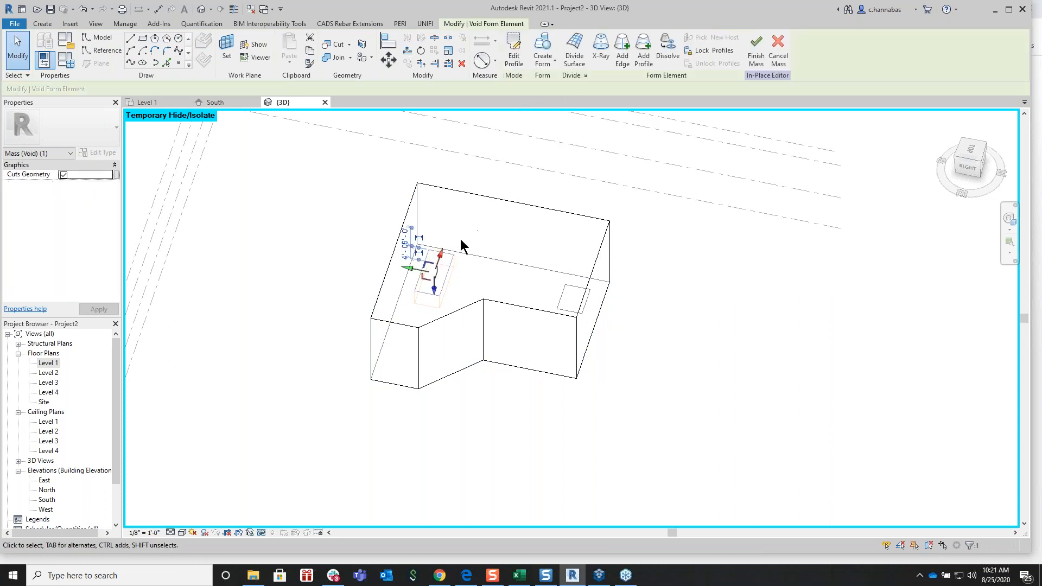
pyautogui.moveTo(441, 255)
pyautogui.mouseDown()
pyautogui.moveTo(440, 243)
pyautogui.moveTo(436, 252)
pyautogui.mouseUp()
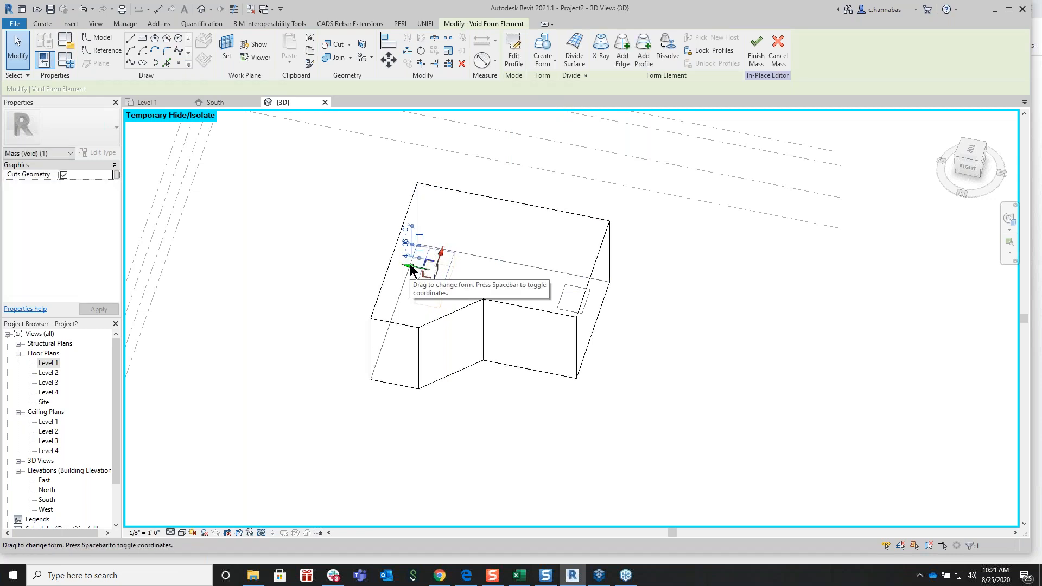
# Create a void form from the smaller rectangle inside the mass
pyautogui.click(562, 294)
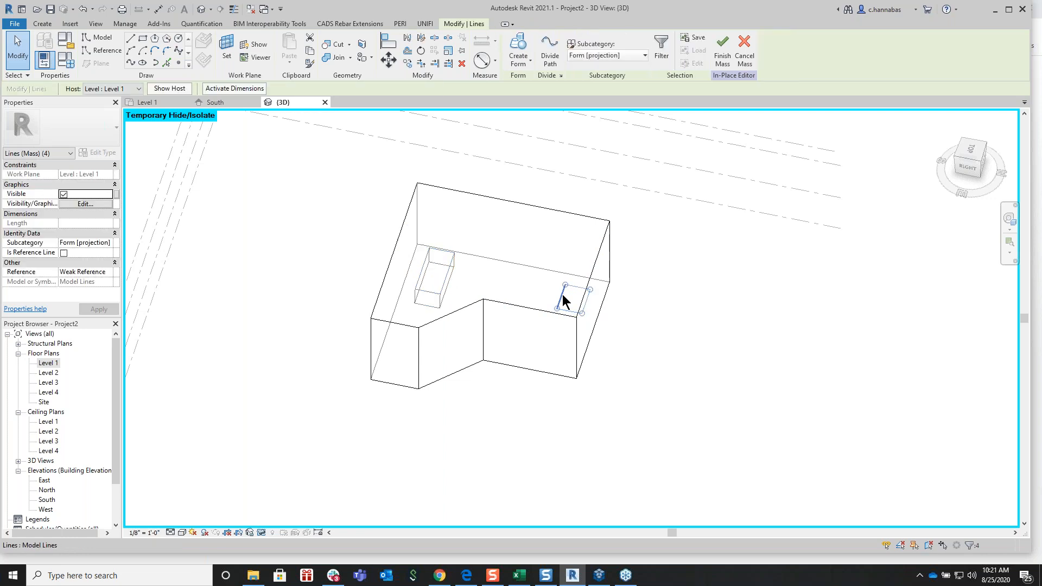
pyautogui.click(526, 66)
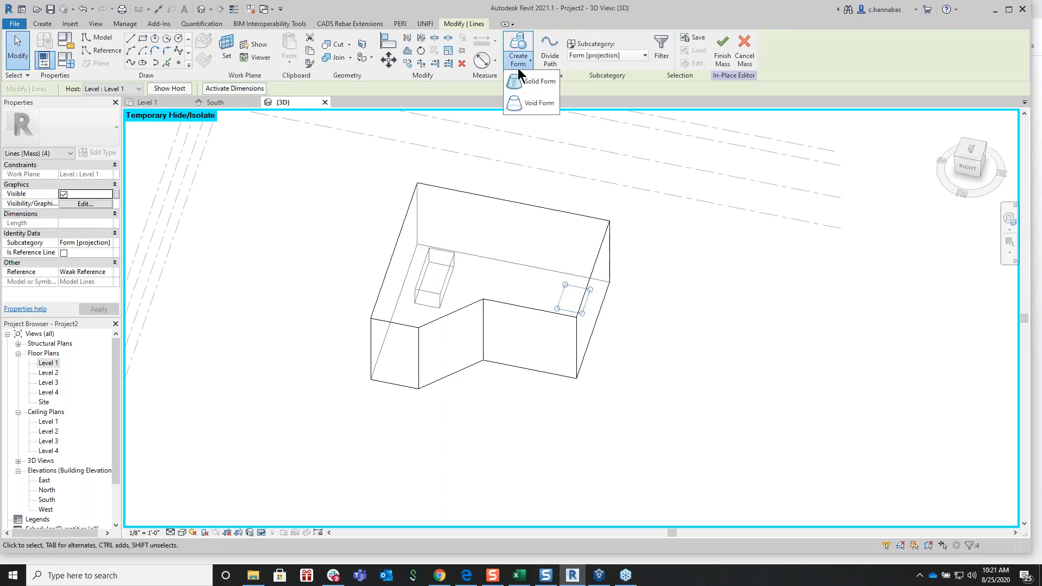
pyautogui.click(540, 103)
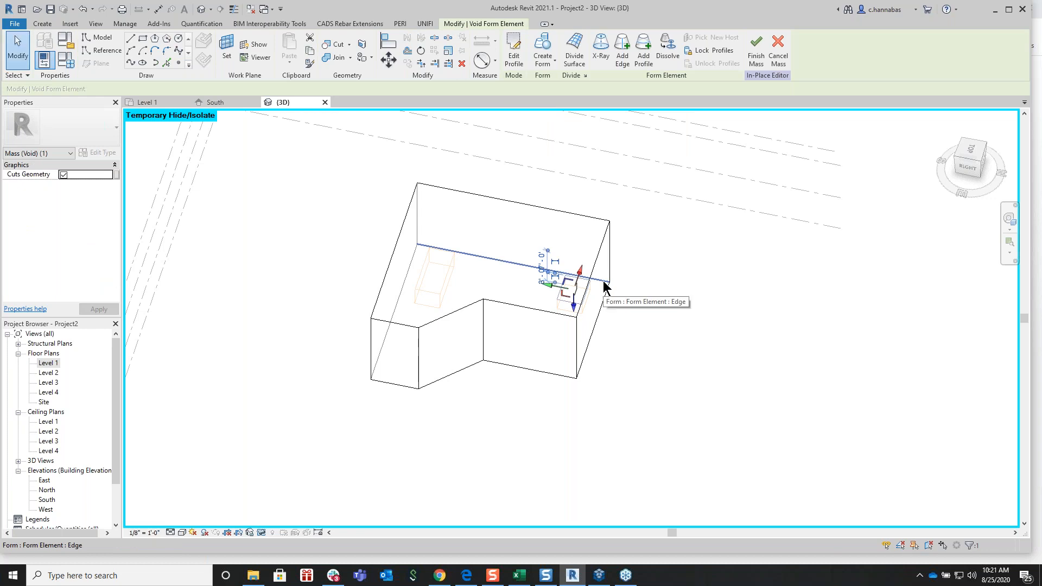
# Finish the in-place mass edit and display the 3D view in a shaded visual style
pyautogui.click(756, 54)
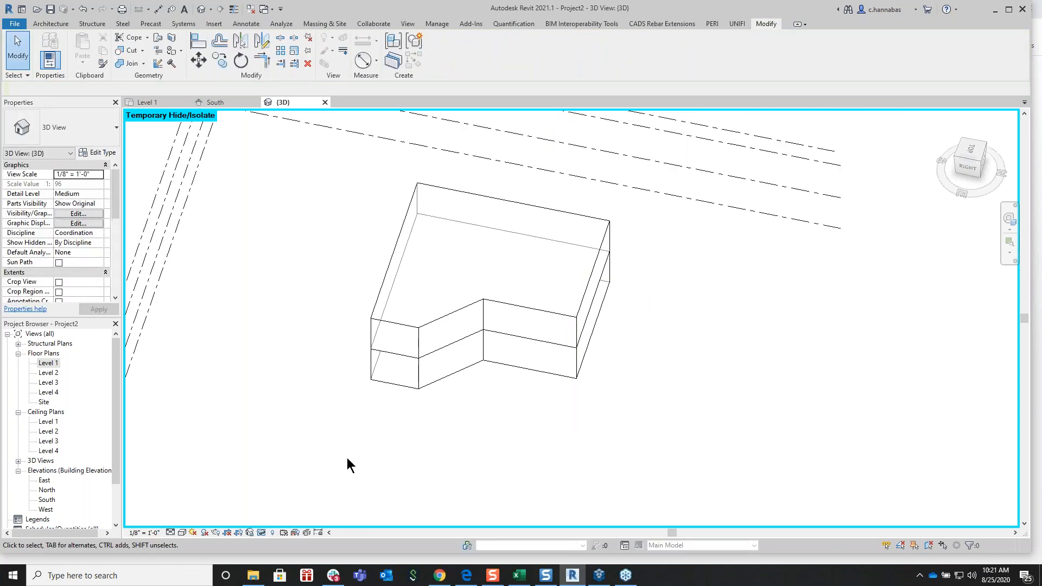
pyautogui.click(183, 534)
pyautogui.click(199, 511)
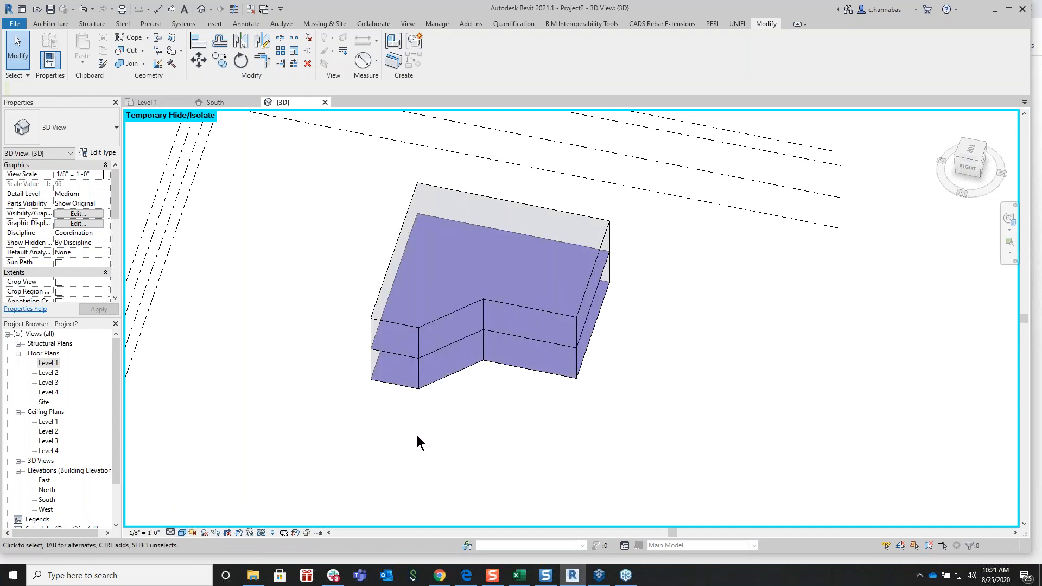
pyautogui.click(418, 365)
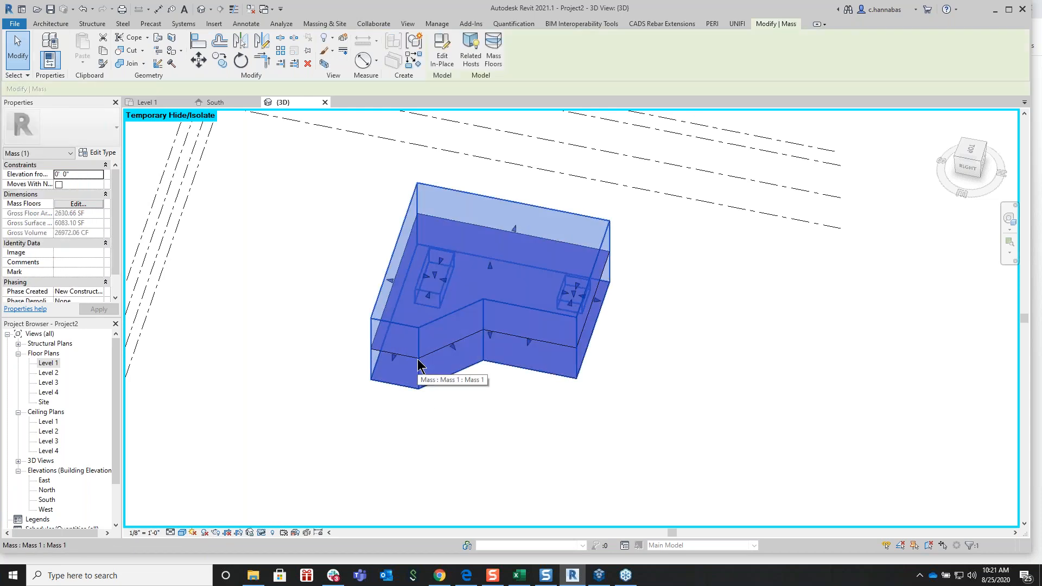
pyautogui.click(320, 25)
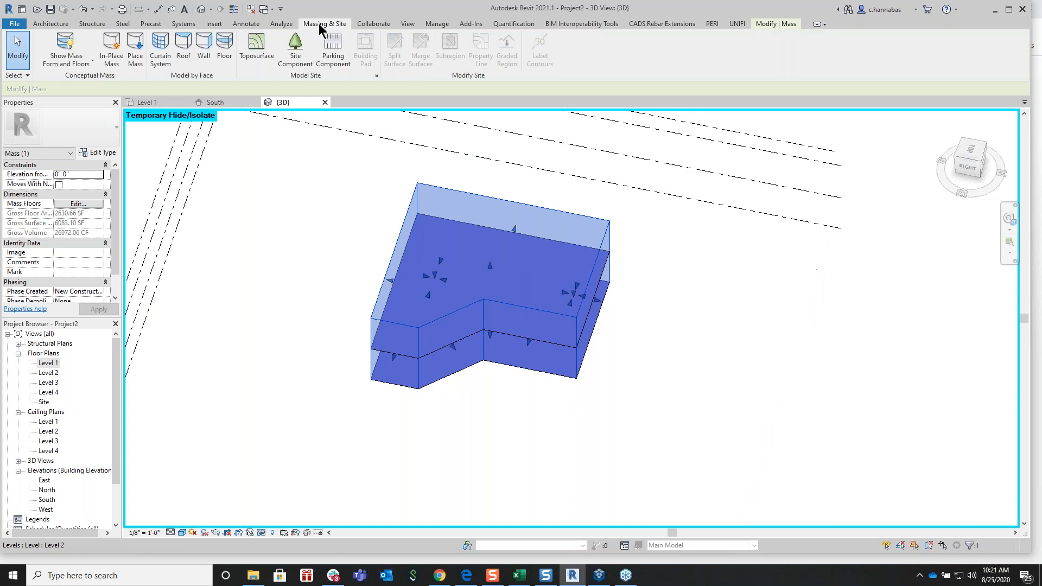
pyautogui.click(362, 275)
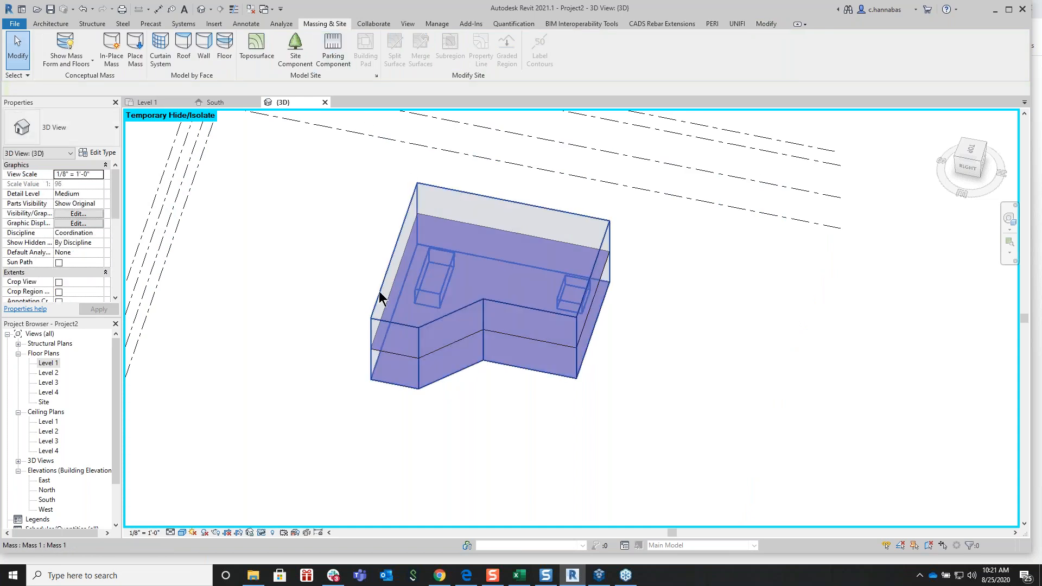
pyautogui.click(379, 292)
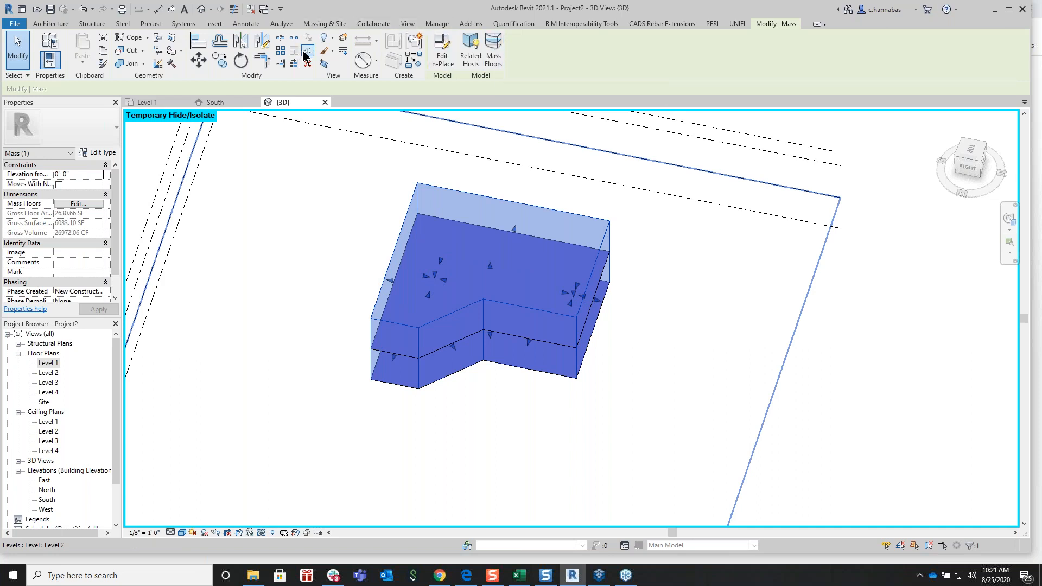
pyautogui.click(320, 25)
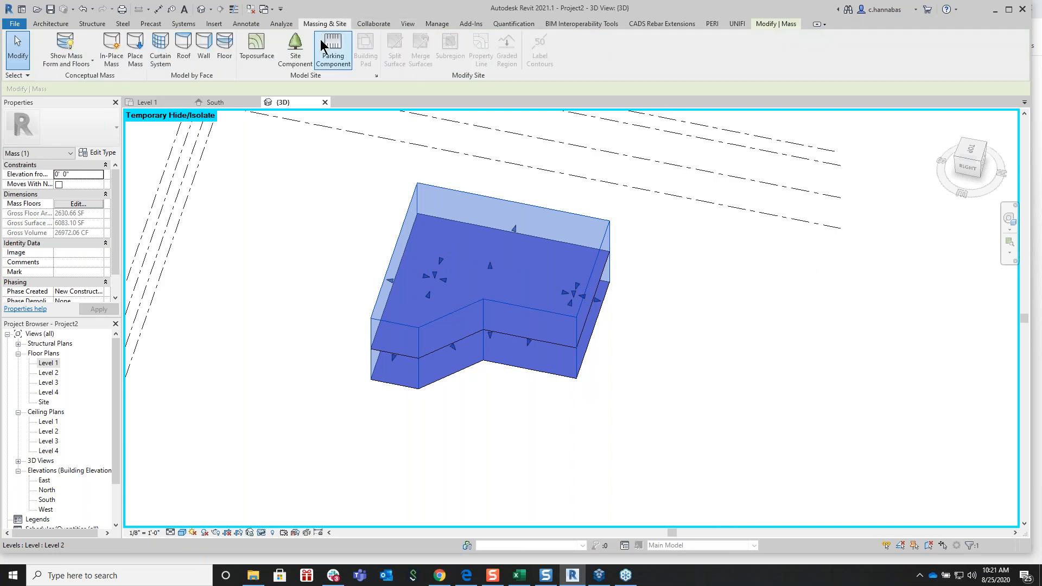
pyautogui.click(298, 228)
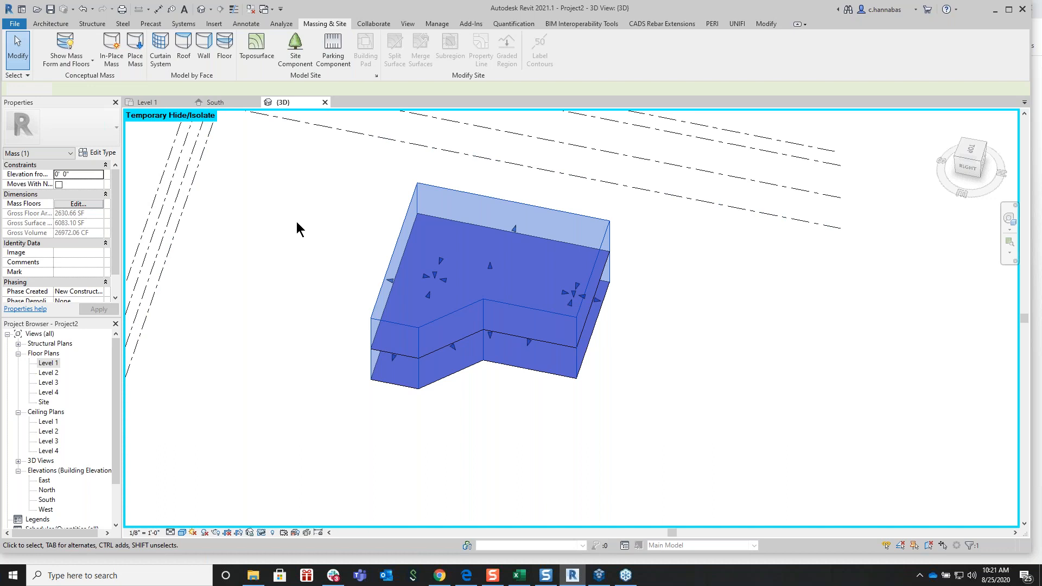
# Reopen the mass for in-place editing and pull the short side's upper edge outward until the top measures about 49'-10" long
pyautogui.click(394, 242)
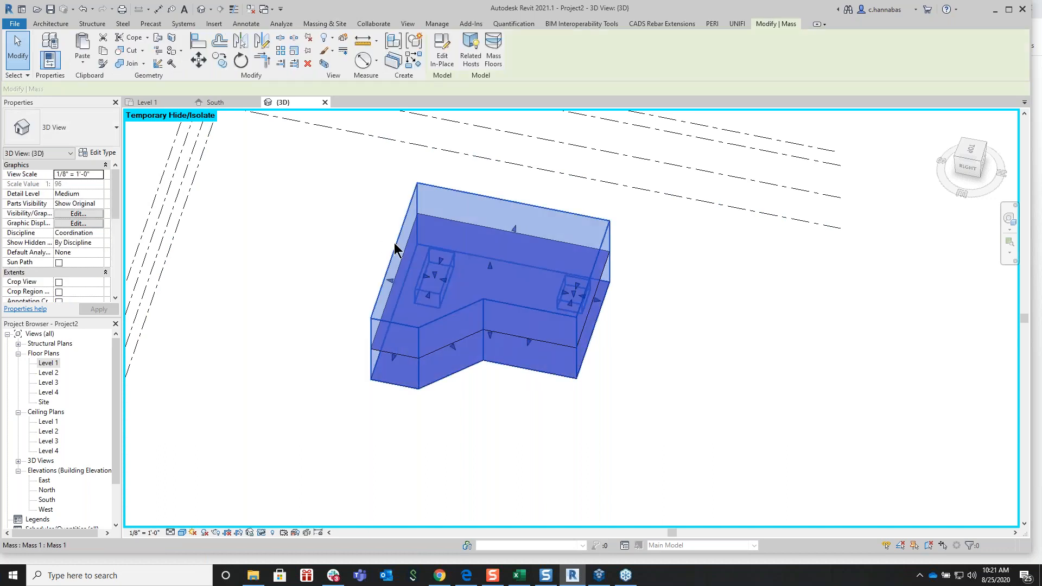
pyautogui.click(439, 56)
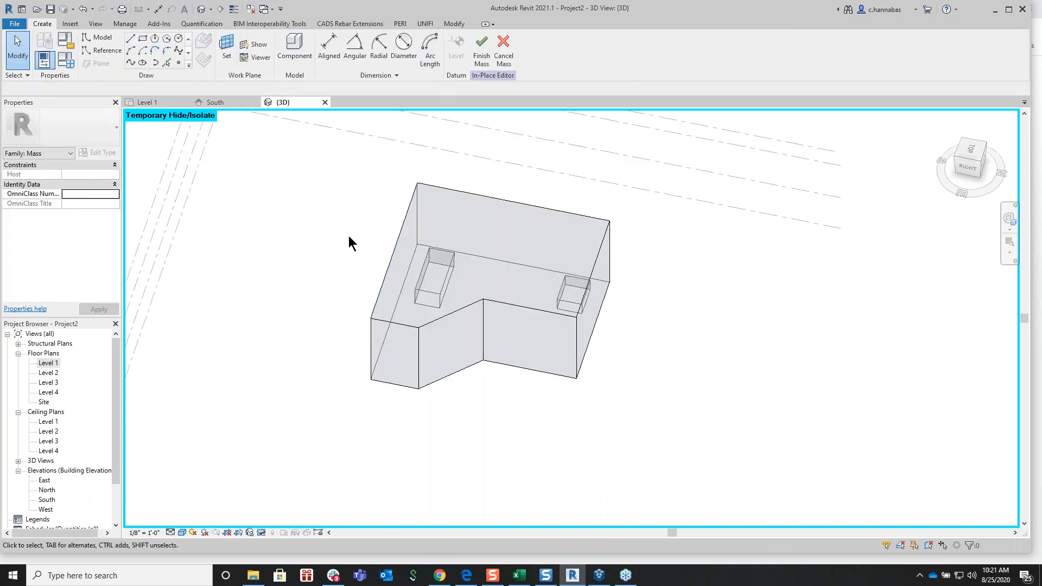
pyautogui.click(395, 249)
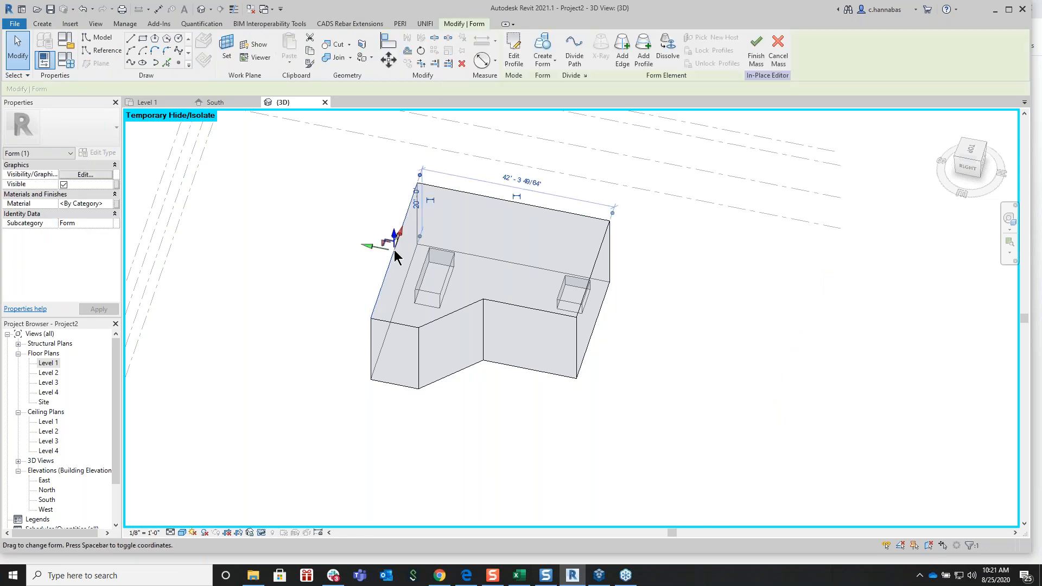
pyautogui.moveTo(362, 245); pyautogui.dragTo(336, 236)
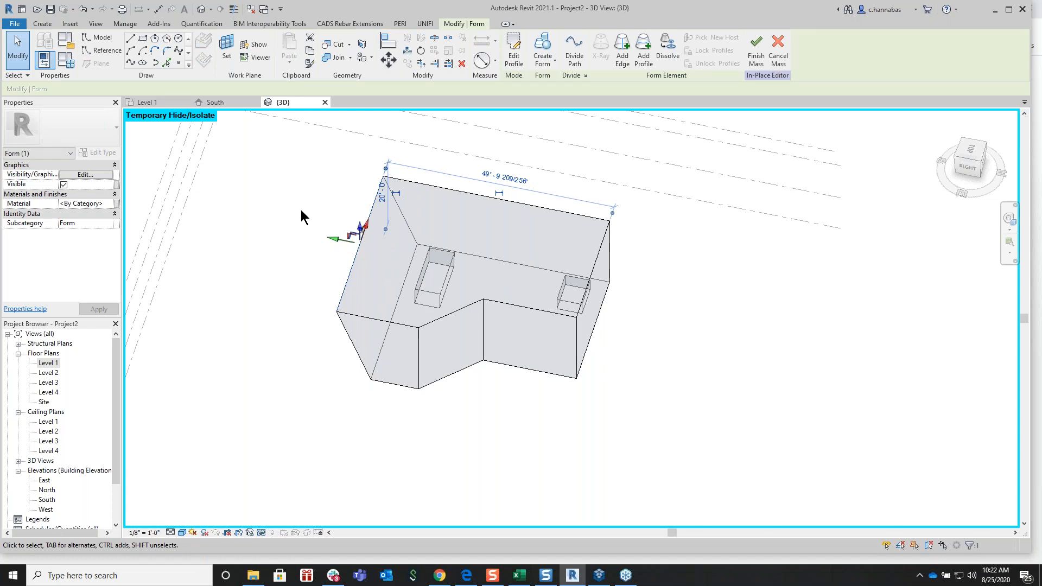
# Add a vertical edge to the mass form's face beside the notch, roughly a third of the way from the inner corner
pyautogui.click(621, 48)
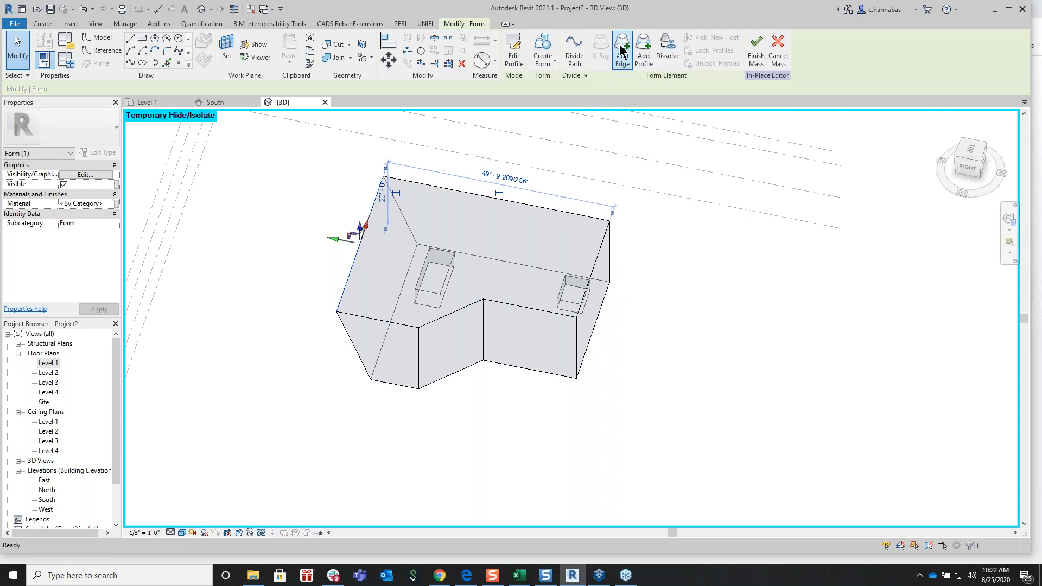
pyautogui.click(517, 307)
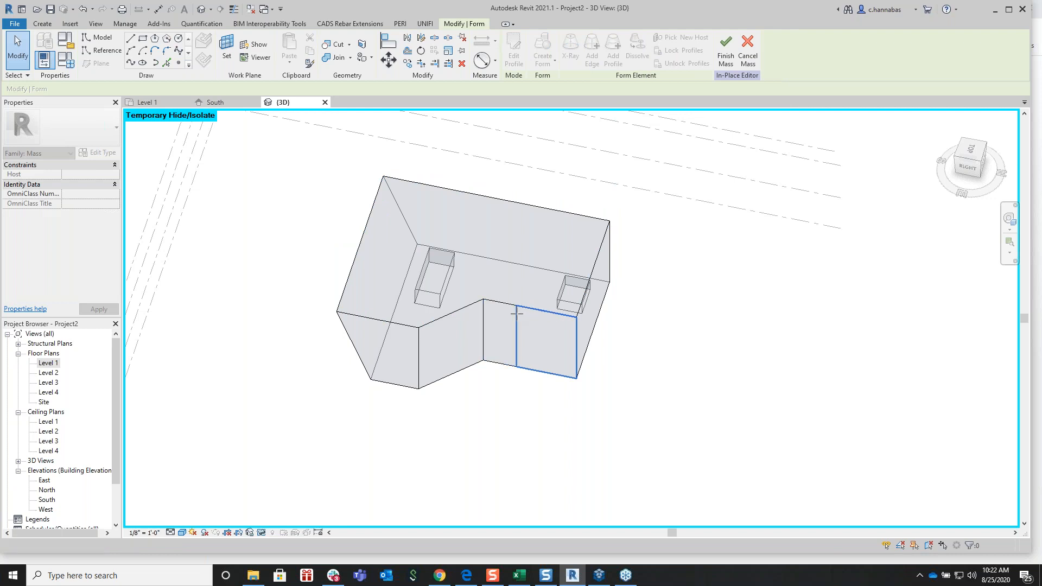
pyautogui.rightClick(684, 232)
pyautogui.click(704, 237)
pyautogui.rightClick(704, 237)
pyautogui.click(730, 243)
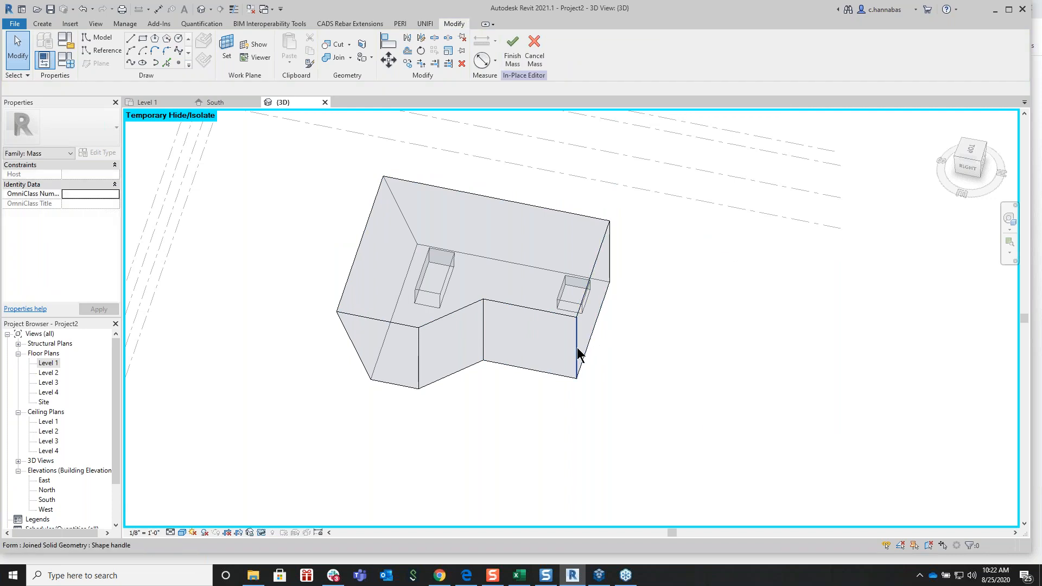
# Select the whole mass form and open its upper profile for editing
pyautogui.press('Tab')
pyautogui.press('Tab')
pyautogui.press('Tab')
pyautogui.press('Tab')
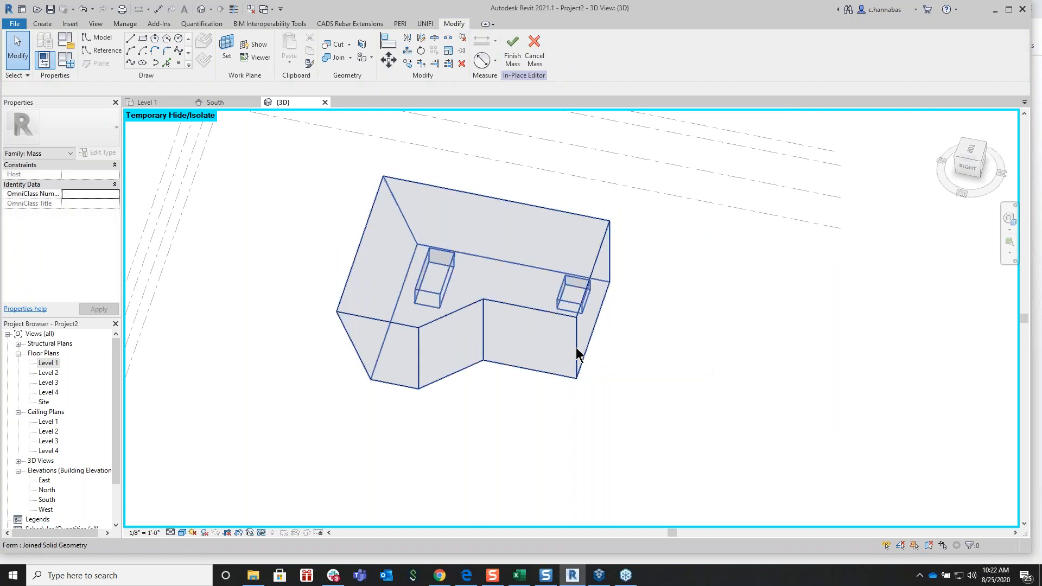
pyautogui.click(579, 354)
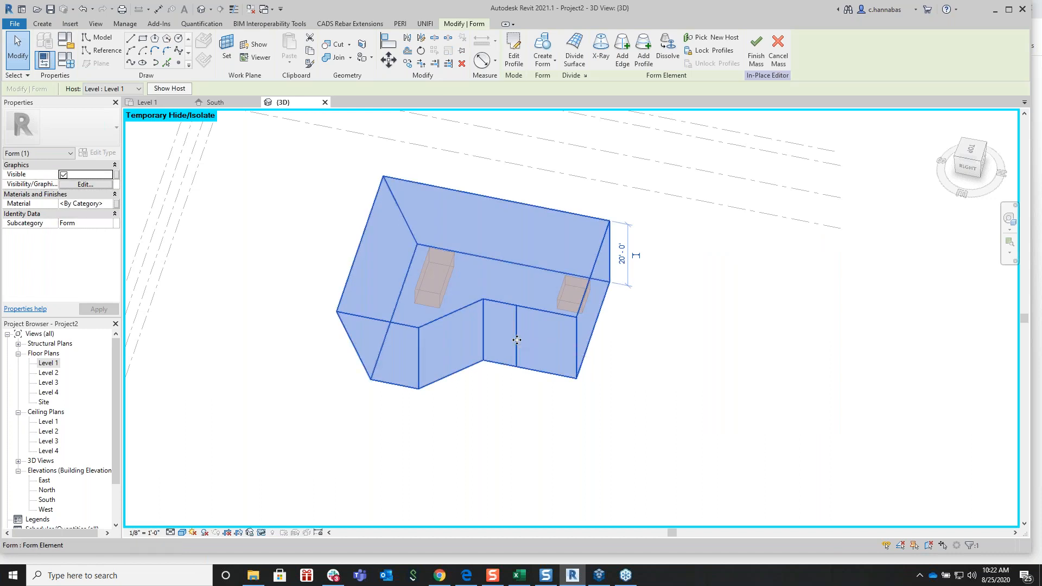
pyautogui.click(514, 49)
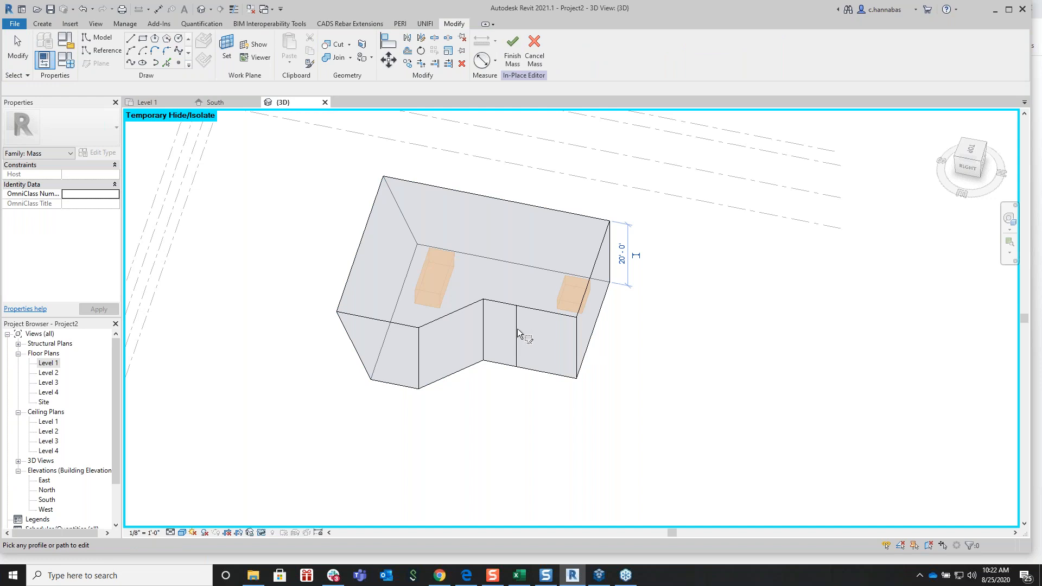
pyautogui.click(516, 306)
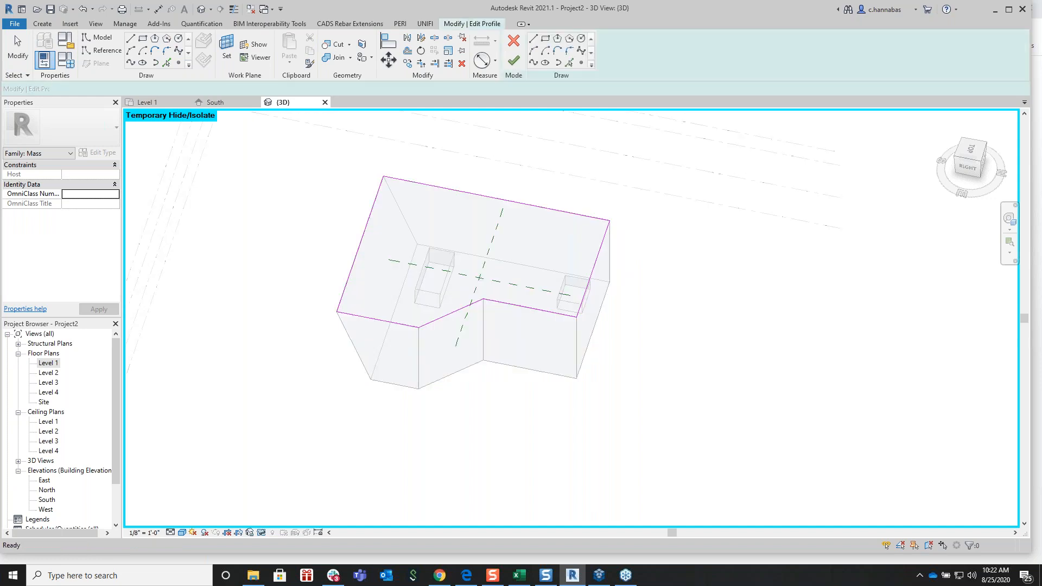
# Move the profile's two segments on the notched side outward, placing the inner one about 38' from the opposite edge and 14' long
pyautogui.click(526, 308)
pyautogui.moveTo(534, 309)
pyautogui.mouseDown()
pyautogui.moveTo(527, 345)
pyautogui.moveTo(477, 332)
pyautogui.moveTo(482, 312)
pyautogui.moveTo(511, 319)
pyautogui.moveTo(497, 318)
pyautogui.mouseUp()
pyautogui.click(481, 333)
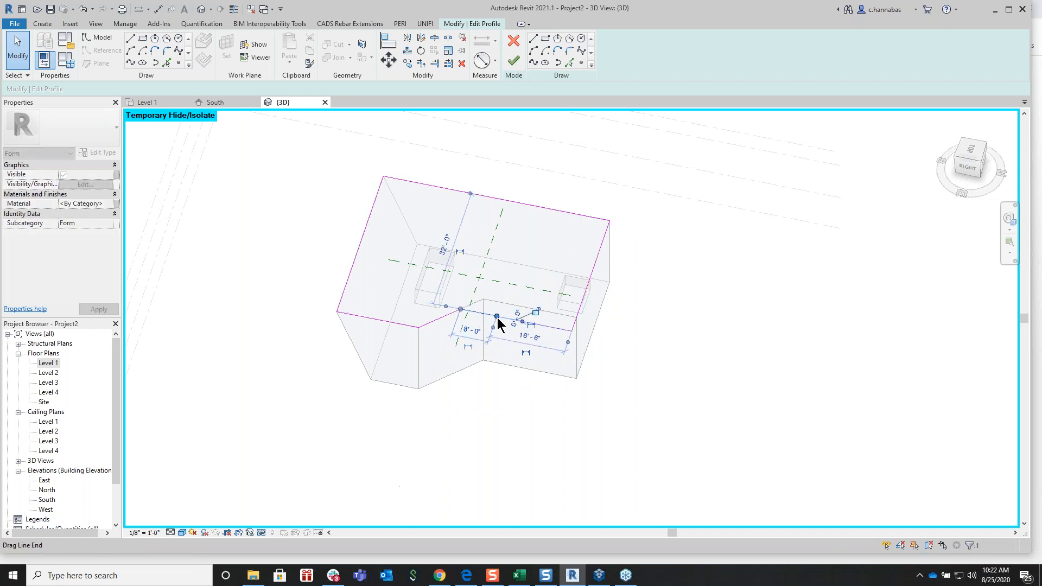
pyautogui.click(507, 388)
pyautogui.click(485, 319)
pyautogui.moveTo(479, 325); pyautogui.dragTo(477, 334)
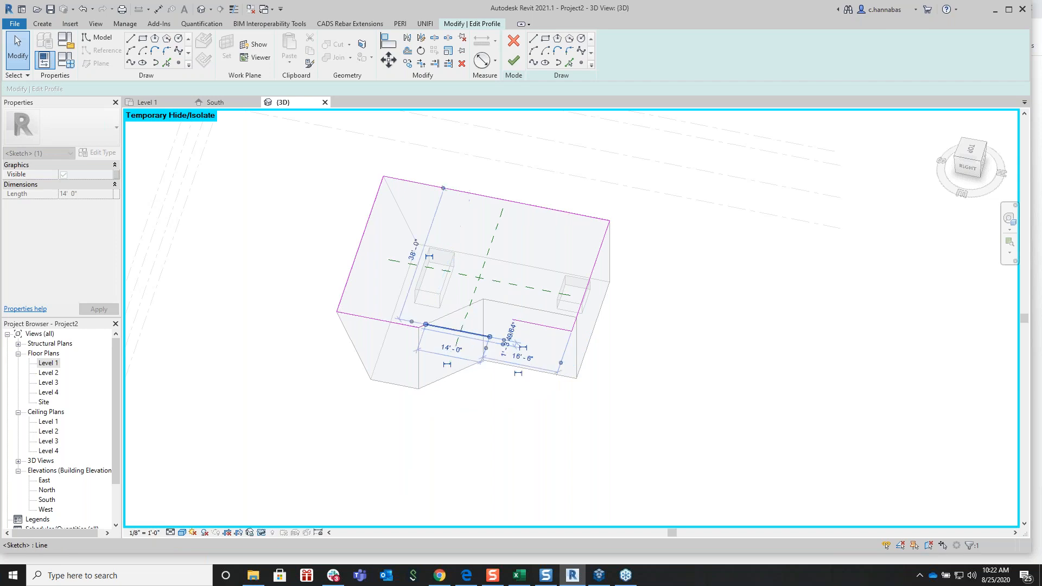
pyautogui.click(623, 371)
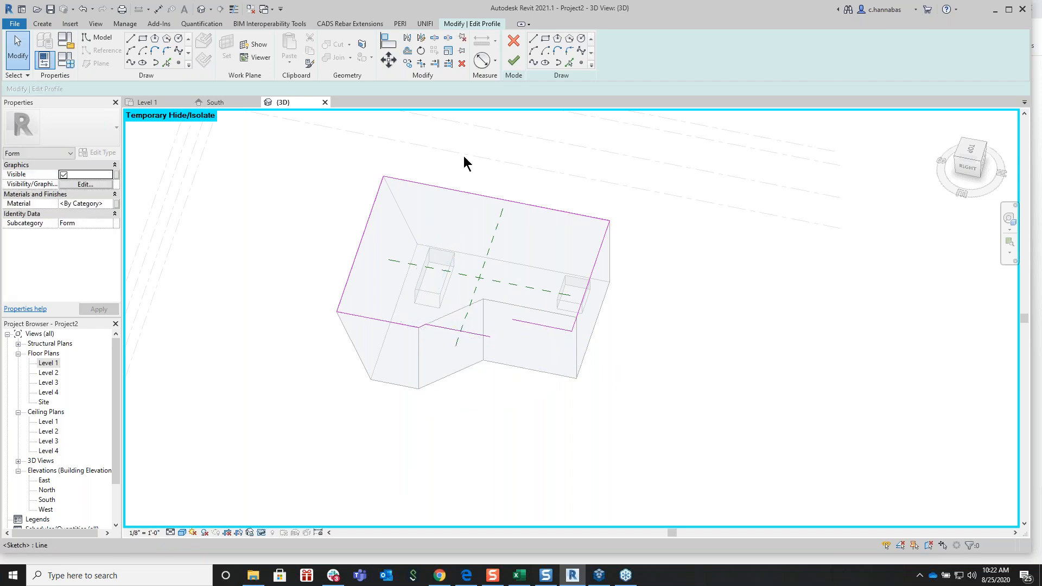
# Join the open ends of the two moved segments with a line, and finish both the profile and the in-place mass edits
pyautogui.click(133, 42)
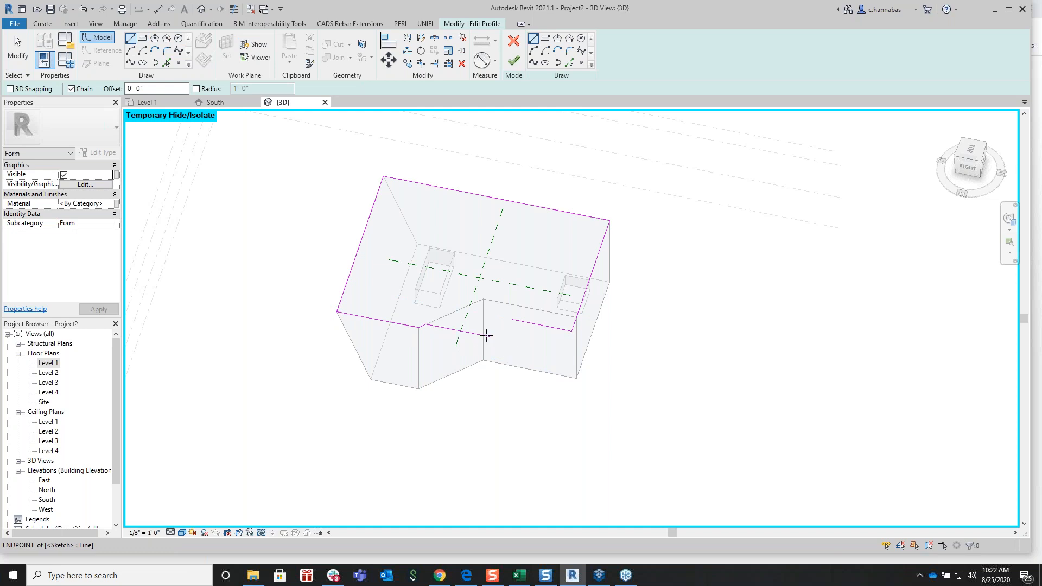
pyautogui.click(487, 335)
pyautogui.click(513, 320)
pyautogui.rightClick(705, 294)
pyautogui.click(734, 302)
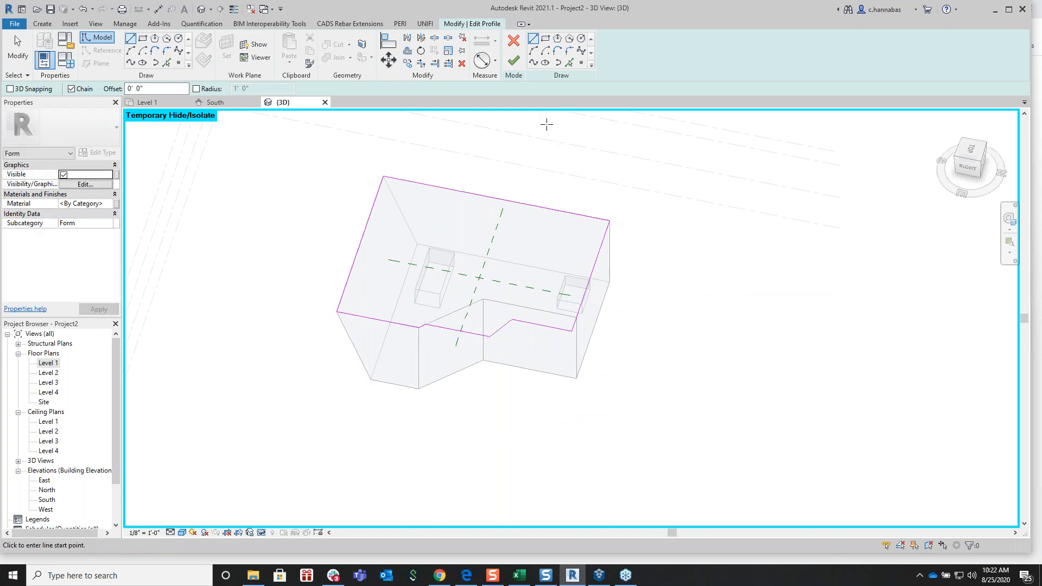
pyautogui.click(514, 61)
pyautogui.click(686, 200)
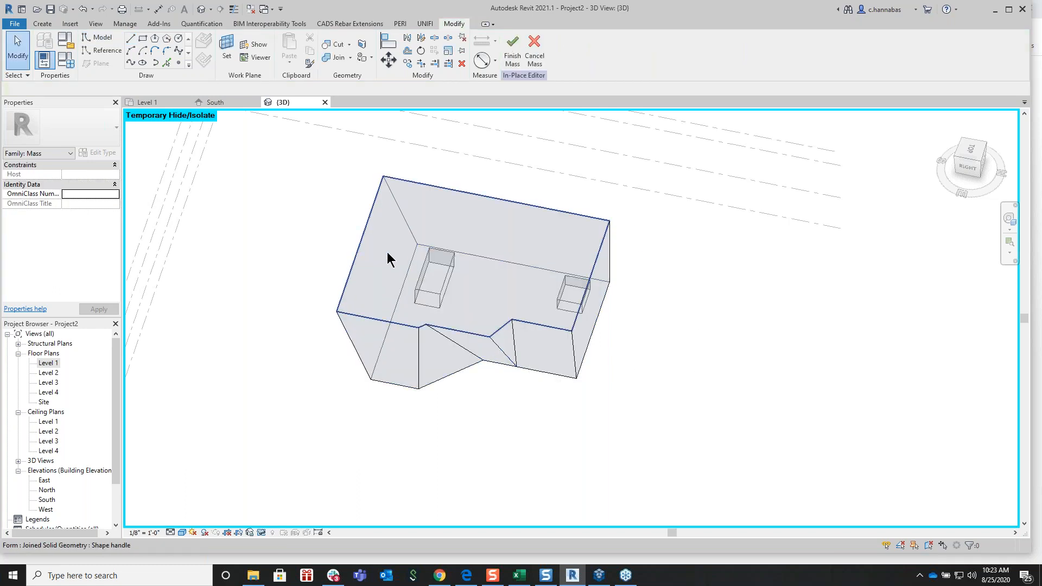
pyautogui.click(512, 51)
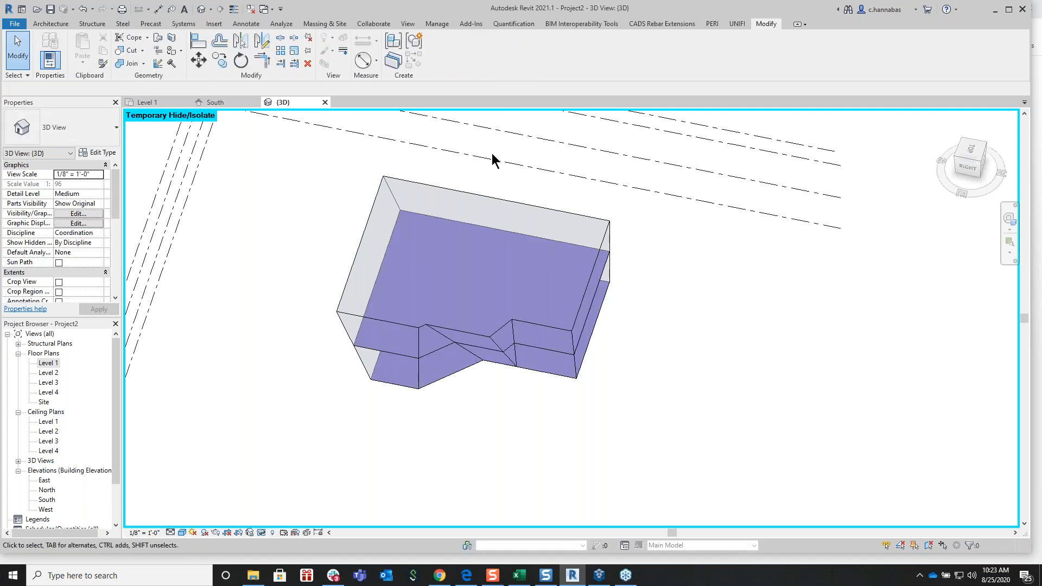
# Select the mass and open it for in-place editing, leaving nothing selected inside
pyautogui.click(376, 209)
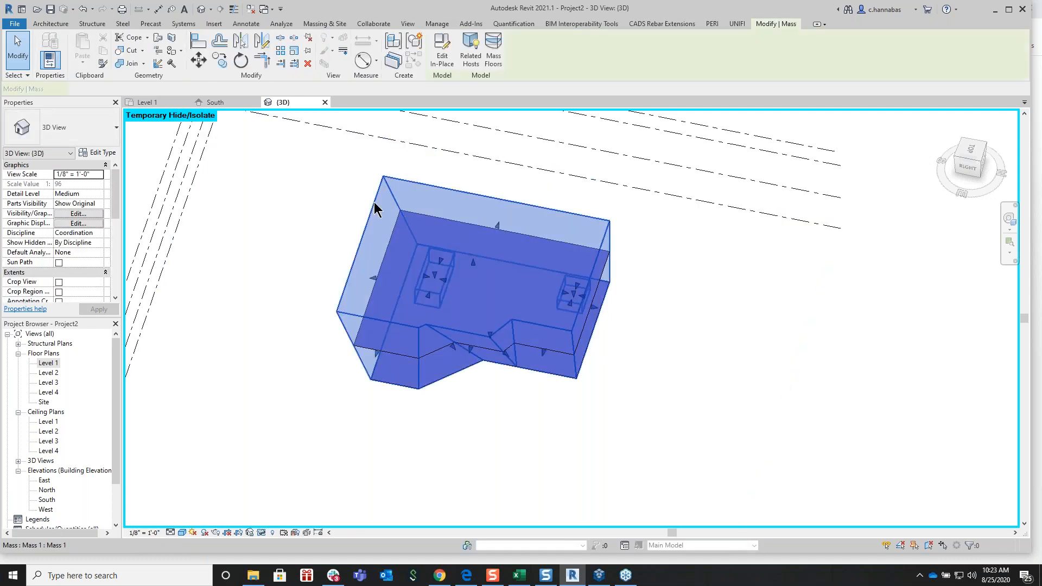
pyautogui.click(441, 50)
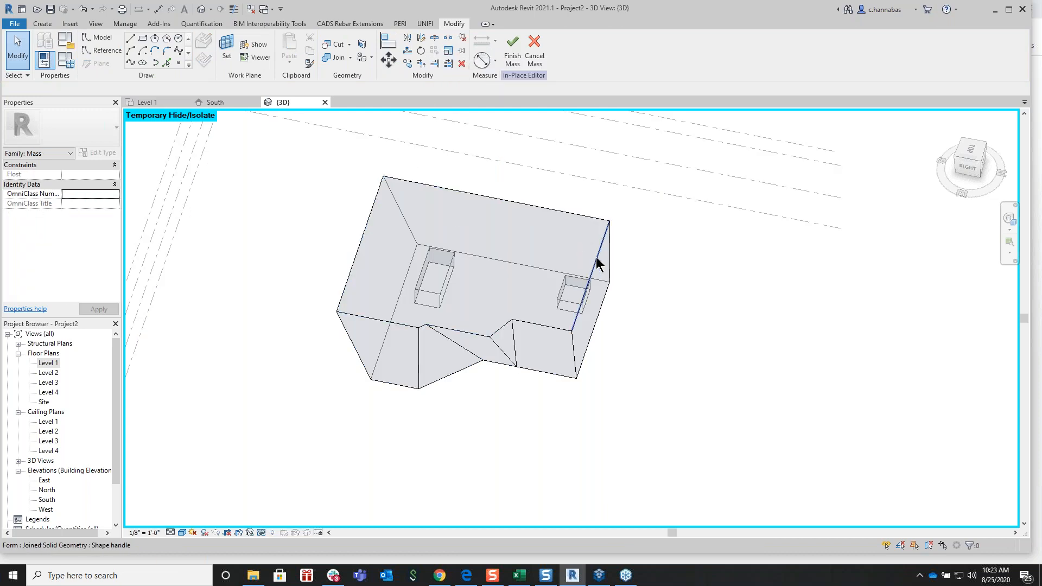
pyautogui.press('Tab')
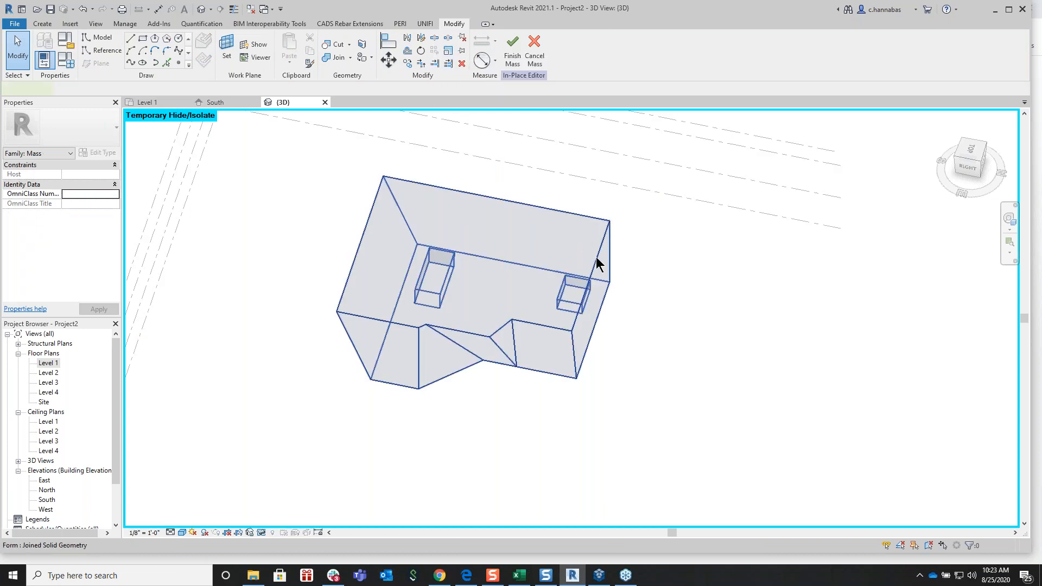
pyautogui.click(596, 260)
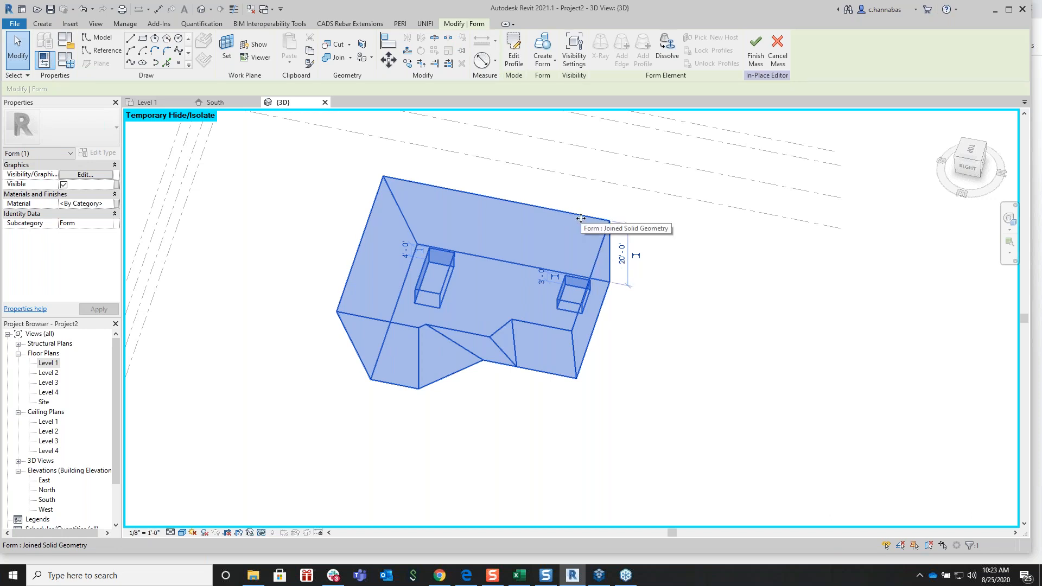
pyautogui.press('Escape')
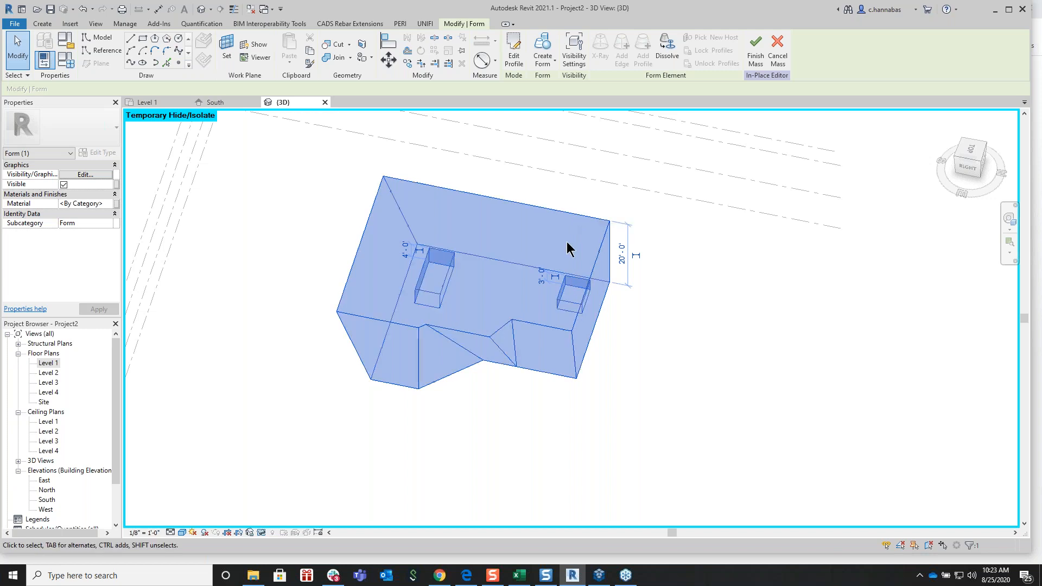
pyautogui.click(735, 334)
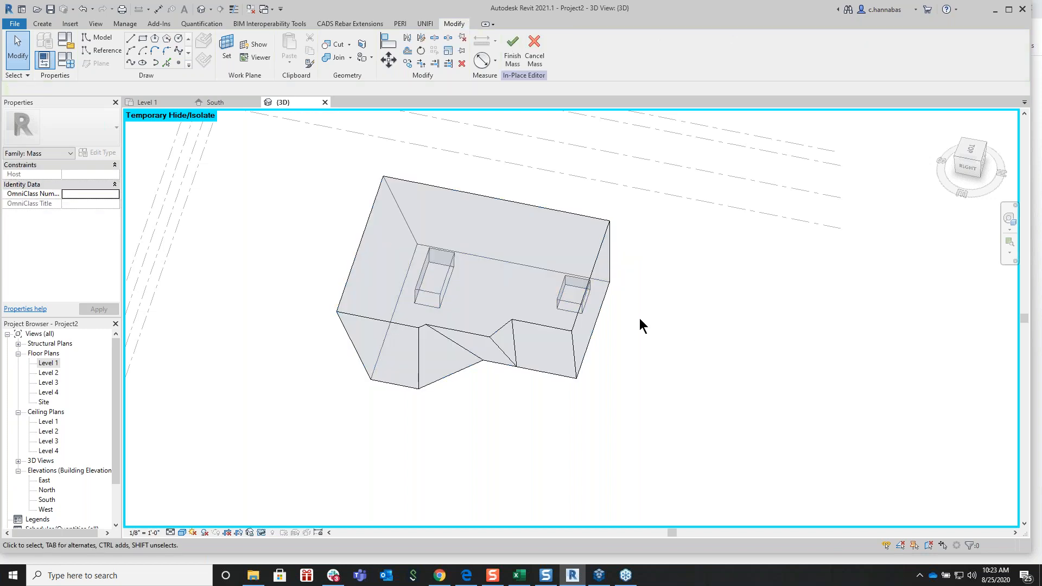
pyautogui.press('Tab')
pyautogui.press('Tab')
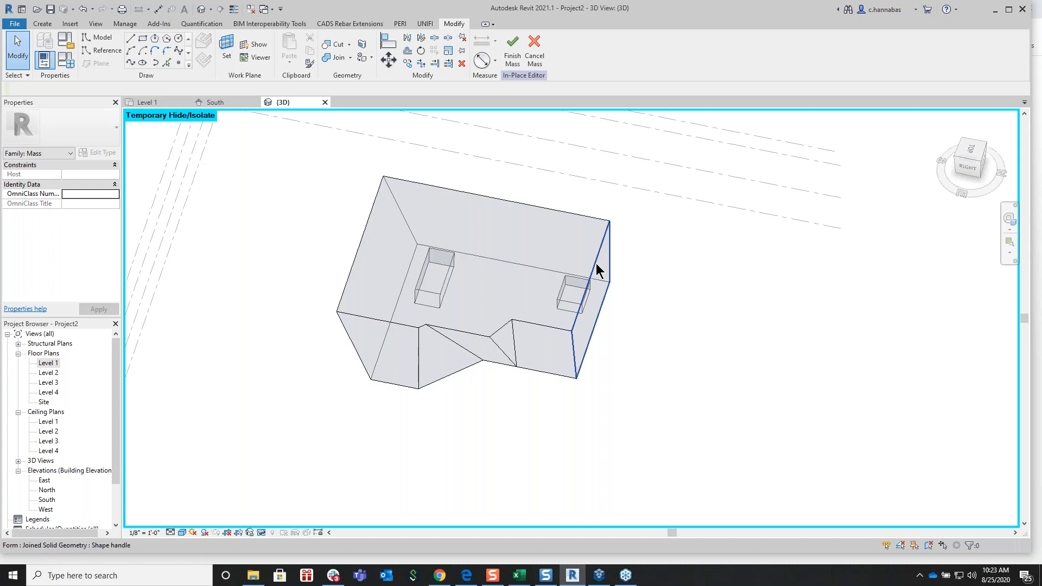
pyautogui.click(596, 263)
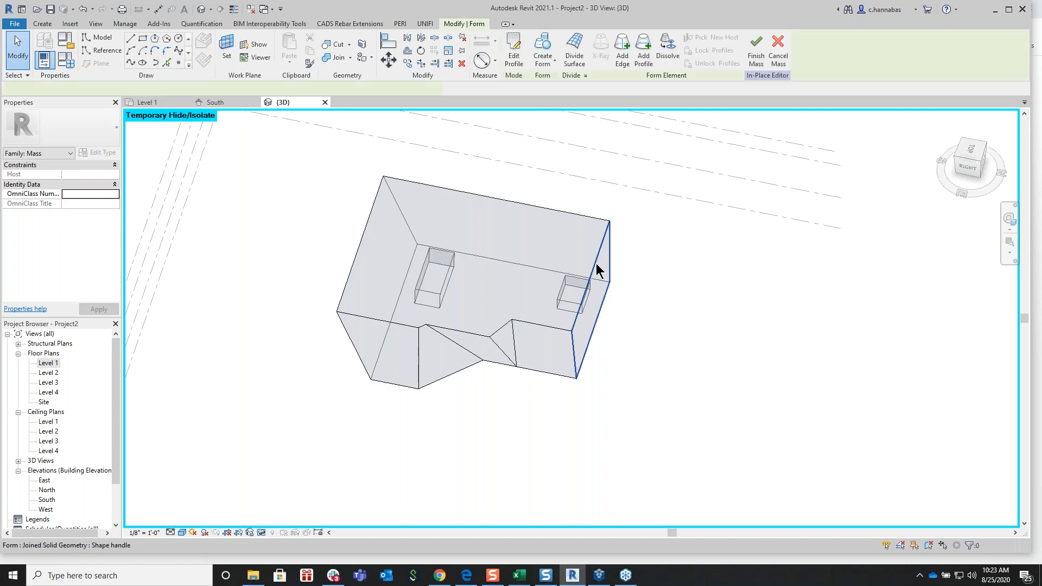
pyautogui.click(645, 57)
# Draw a circle of about 4' radius on the mass's end face beside the small rectangular void
pyautogui.keyDown('shift'); pyautogui.moveTo(662, 321); pyautogui.dragTo(549, 239, button='middle'); pyautogui.keyUp('shift')
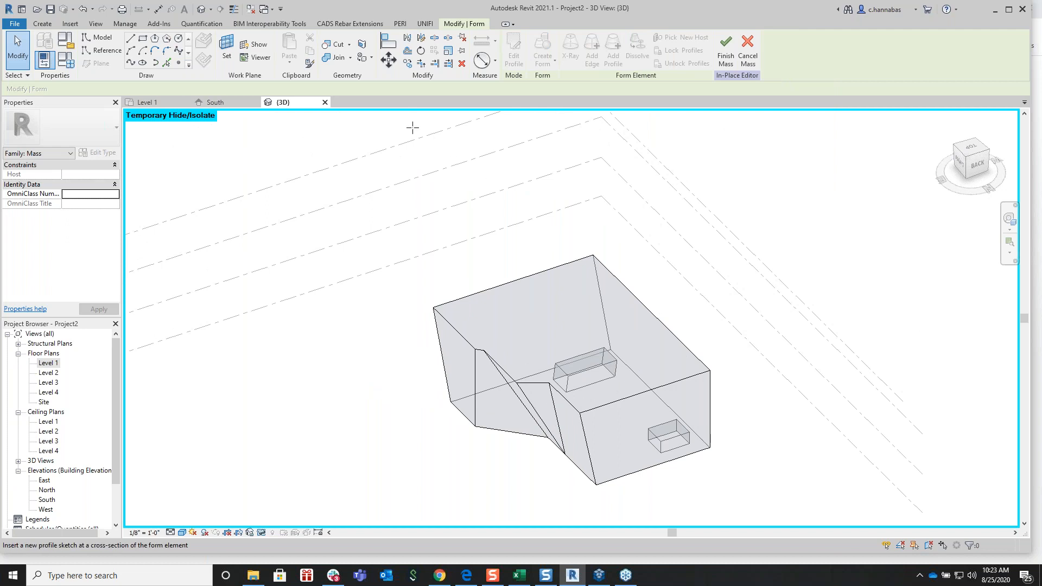
pyautogui.click(182, 39)
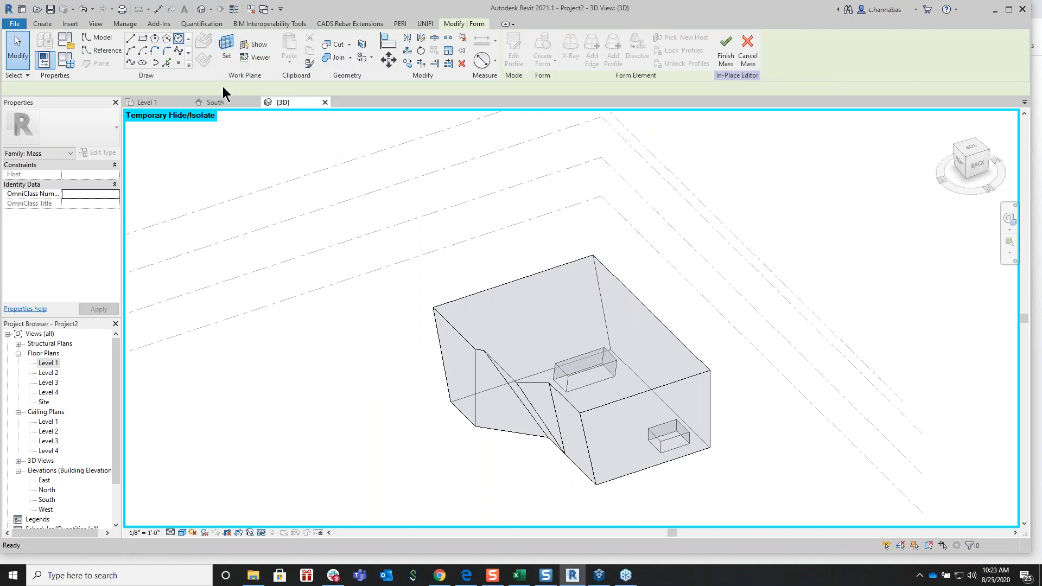
pyautogui.click(621, 437)
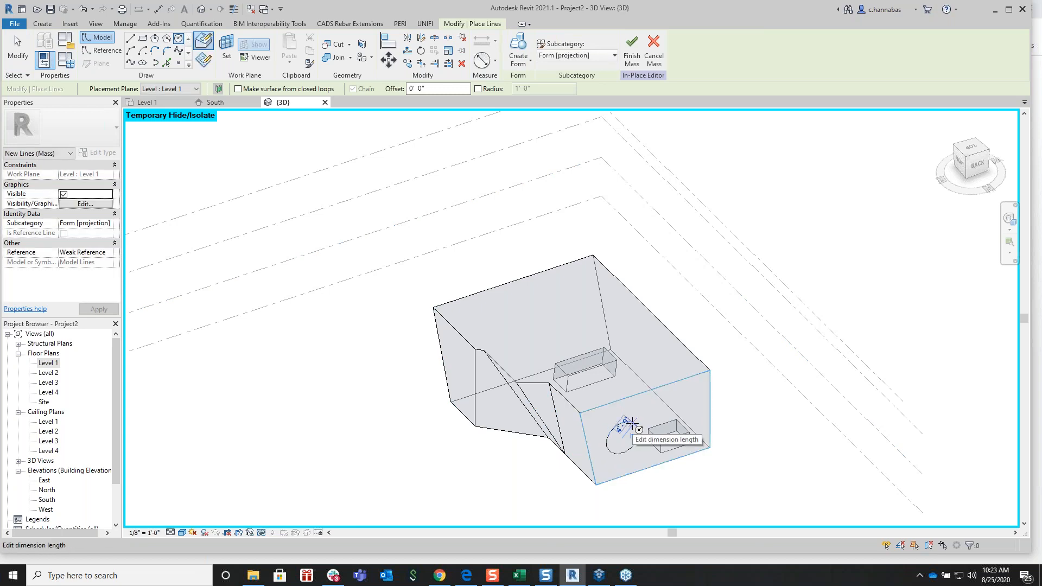
pyautogui.click(638, 428)
pyautogui.rightClick(649, 413)
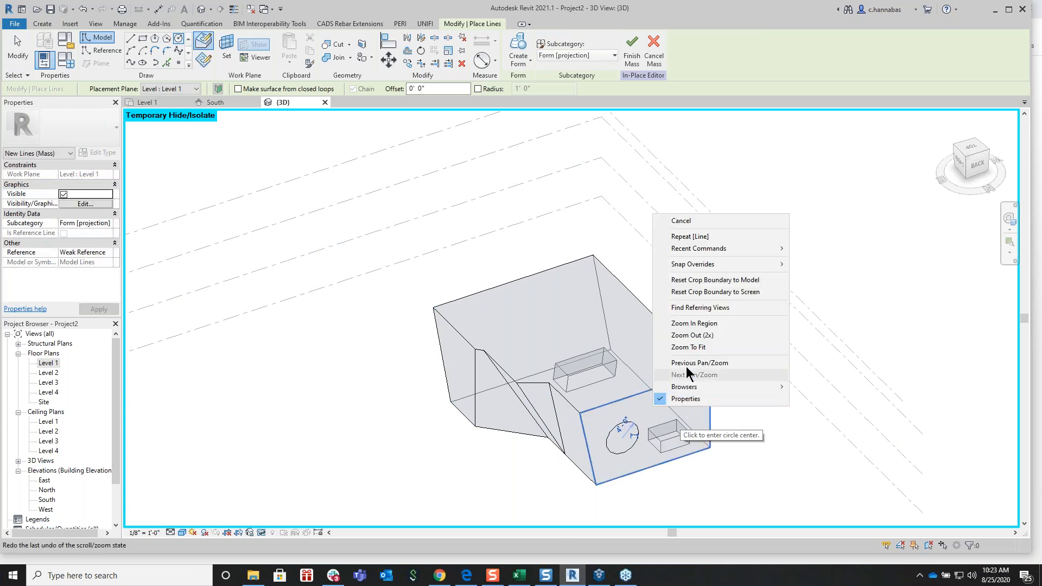
pyautogui.click(689, 223)
pyautogui.rightClick(698, 239)
pyautogui.click(722, 246)
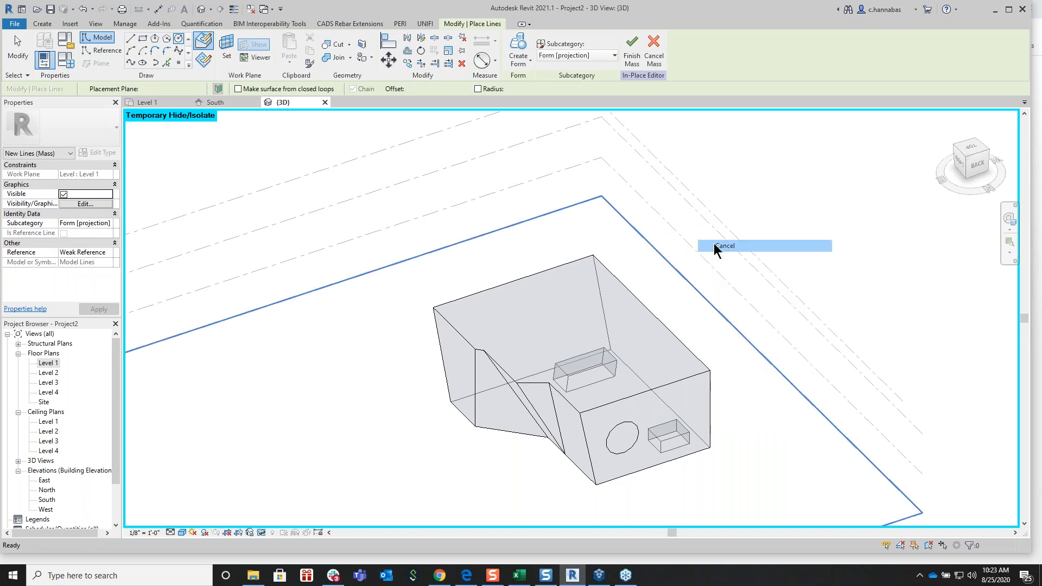
# Create a cylindrical void form from the circle and finish the in-place mass
pyautogui.click(618, 432)
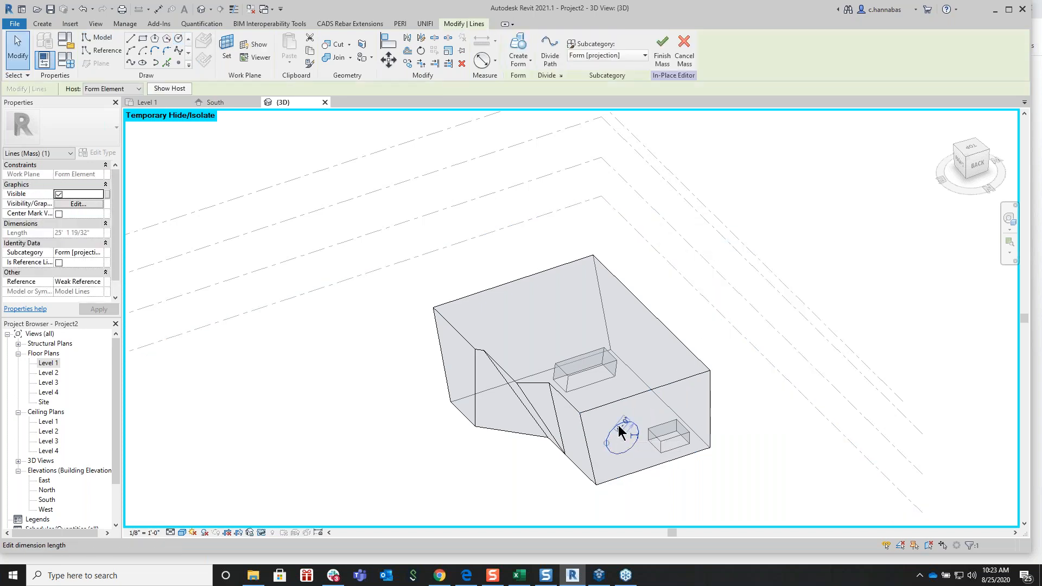
pyautogui.click(519, 63)
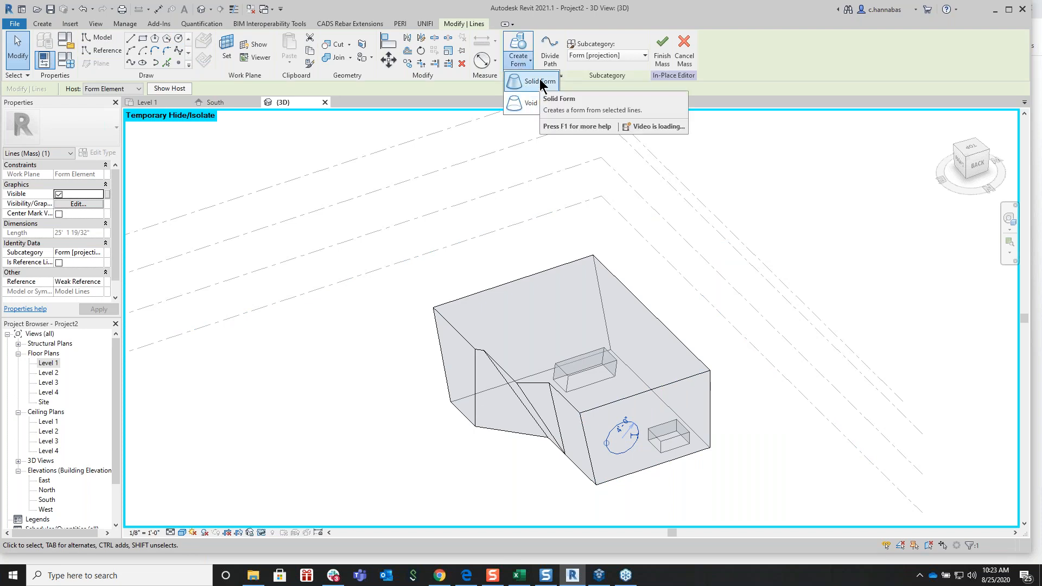
pyautogui.click(538, 104)
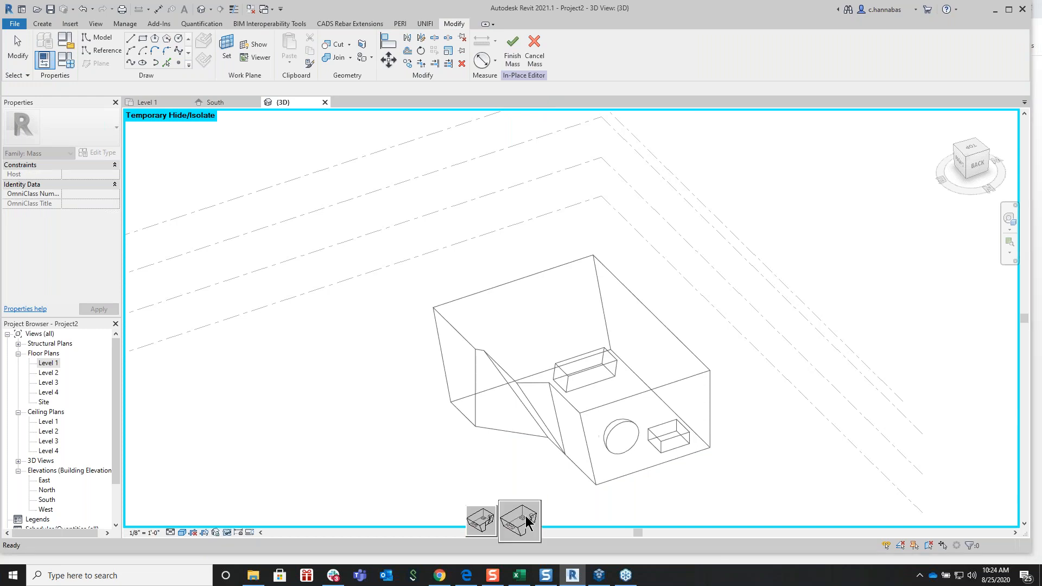
pyautogui.click(526, 523)
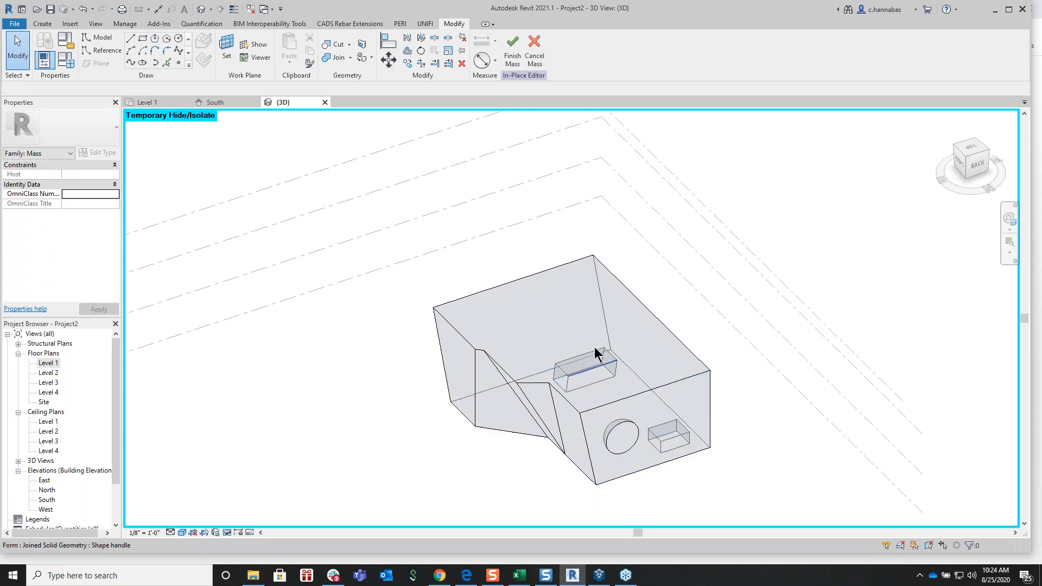
pyautogui.click(514, 50)
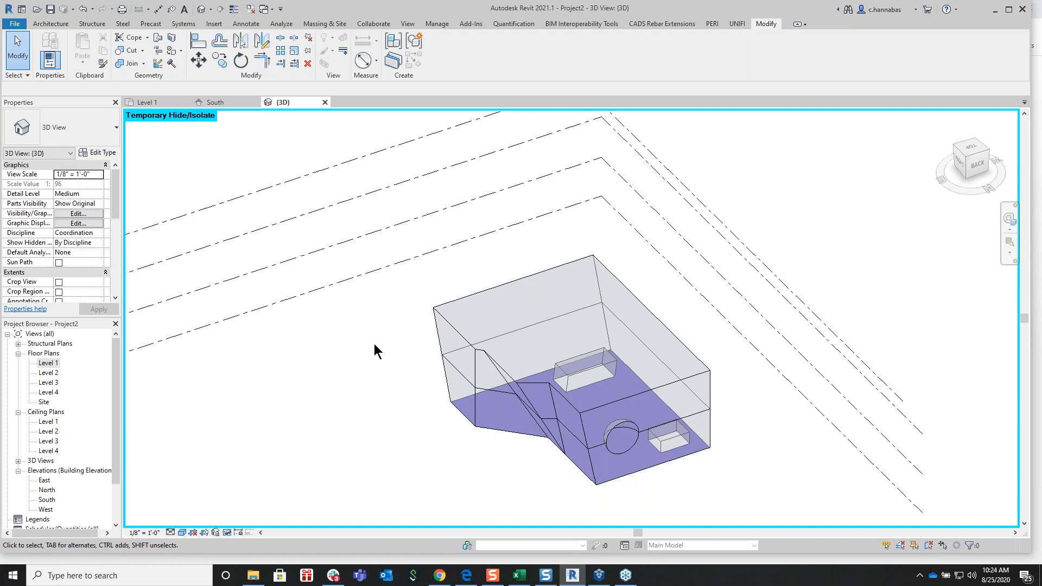
# Reopen the mass for in-place editing and dissolve its main solid form into profile curves
pyautogui.click(508, 293)
pyautogui.click(445, 62)
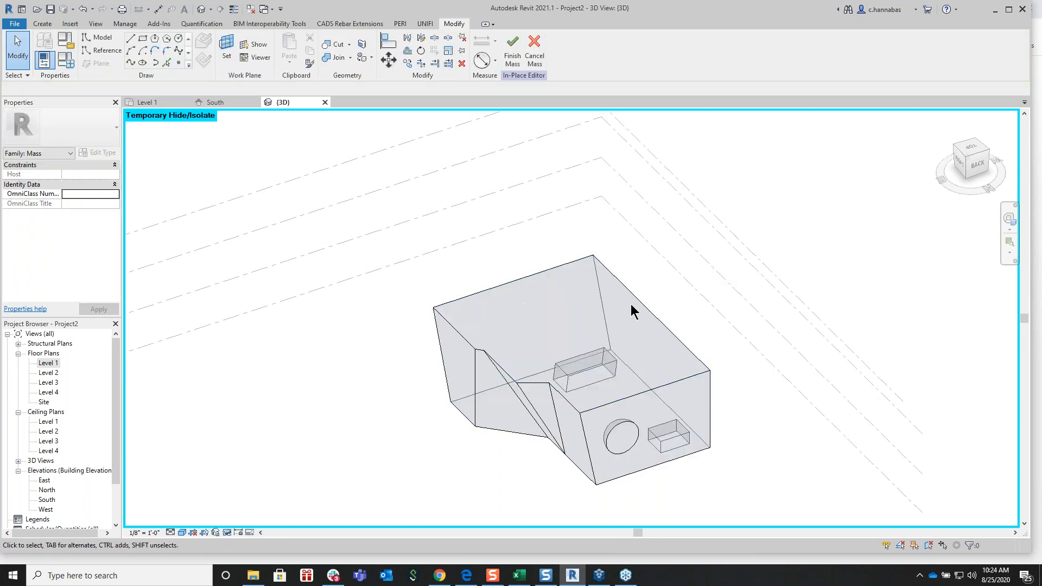
pyautogui.click(602, 309)
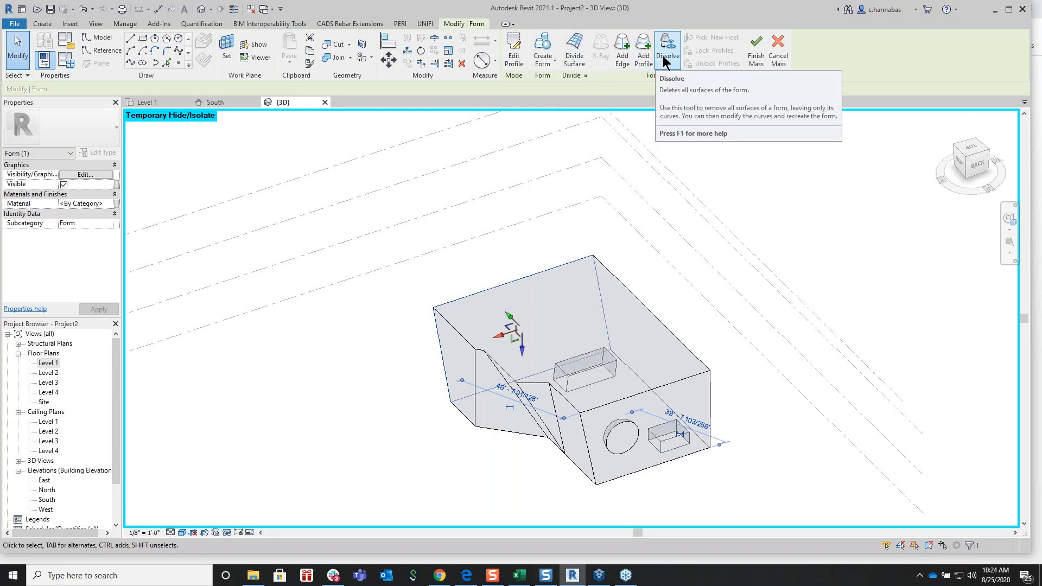
pyautogui.click(666, 61)
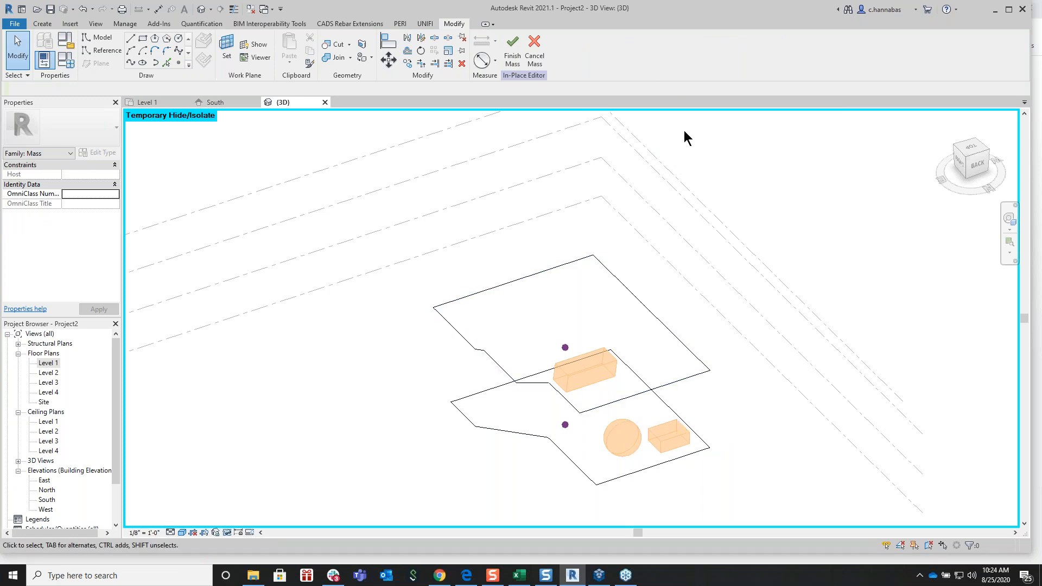
# Try to finish the dissolved mass, and quit the in-place editor discarding the changes
pyautogui.click(514, 59)
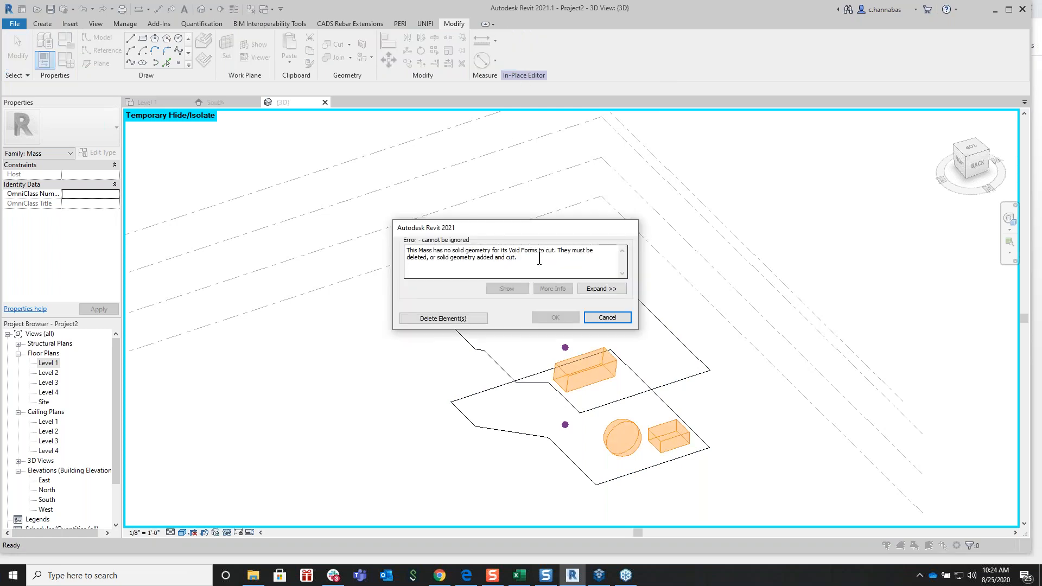
pyautogui.click(620, 320)
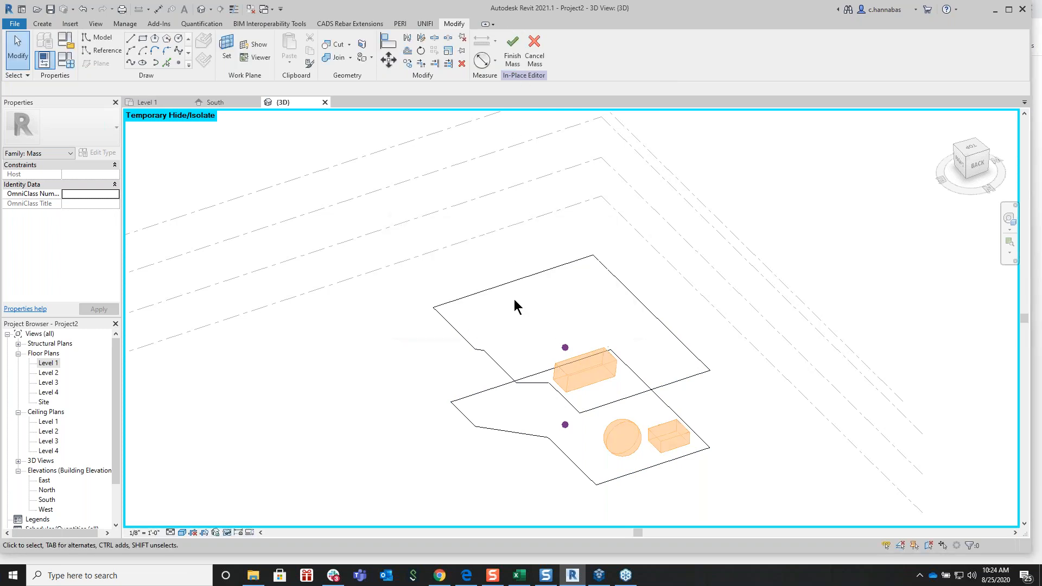
pyautogui.press('Tab')
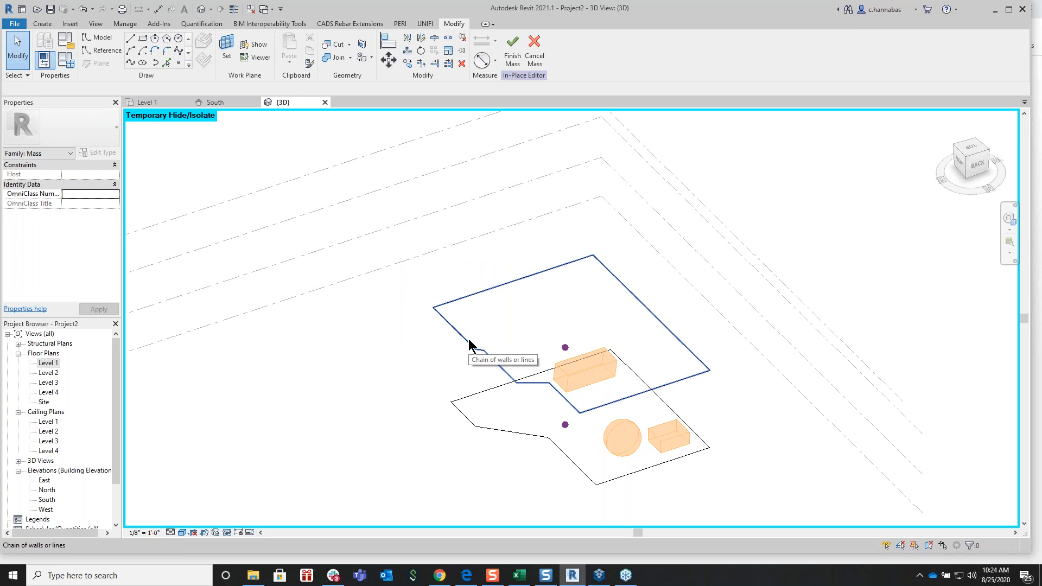
pyautogui.press('Tab')
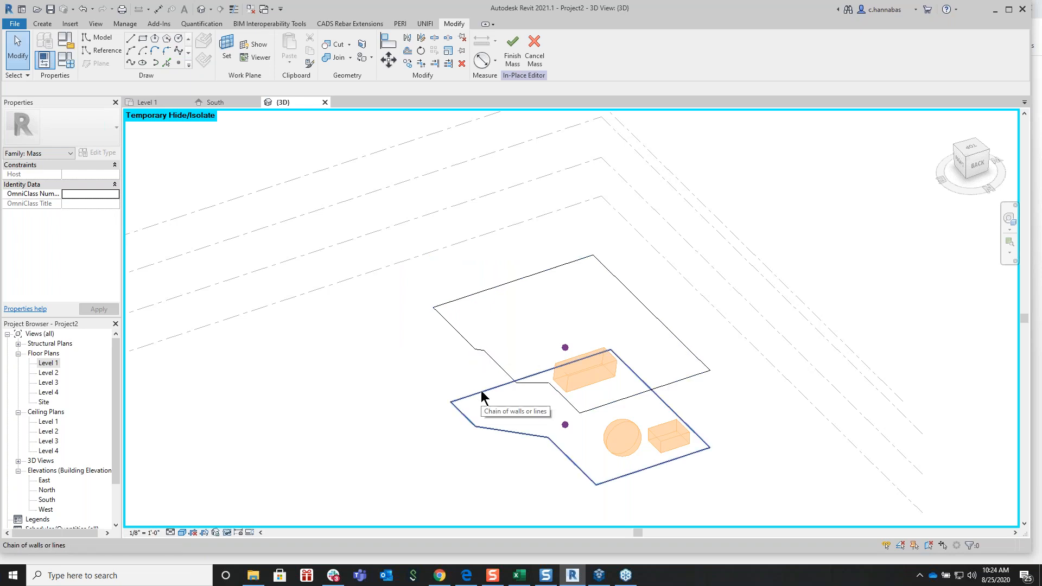
pyautogui.press('Tab')
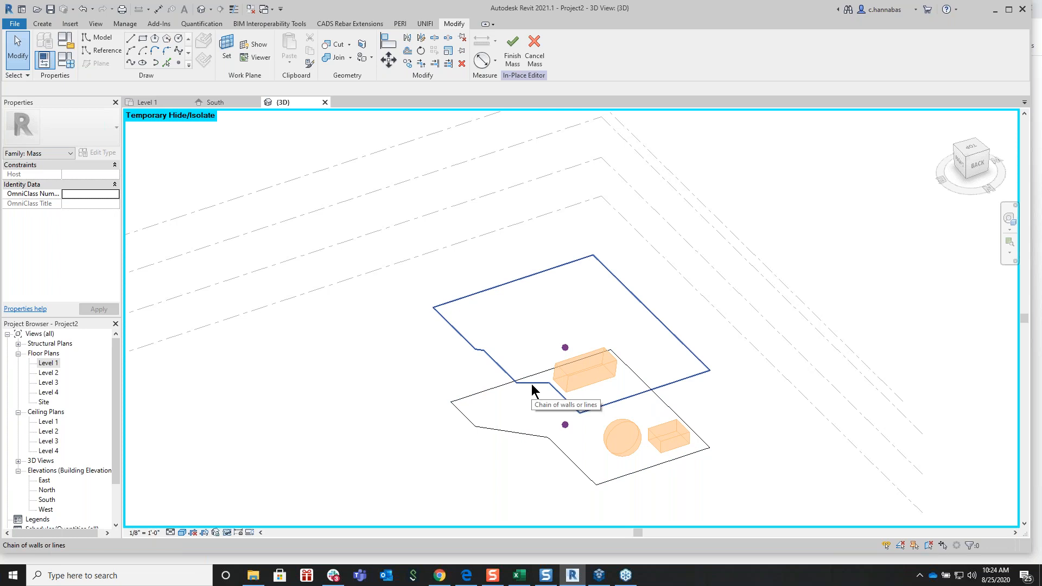
pyautogui.click(535, 48)
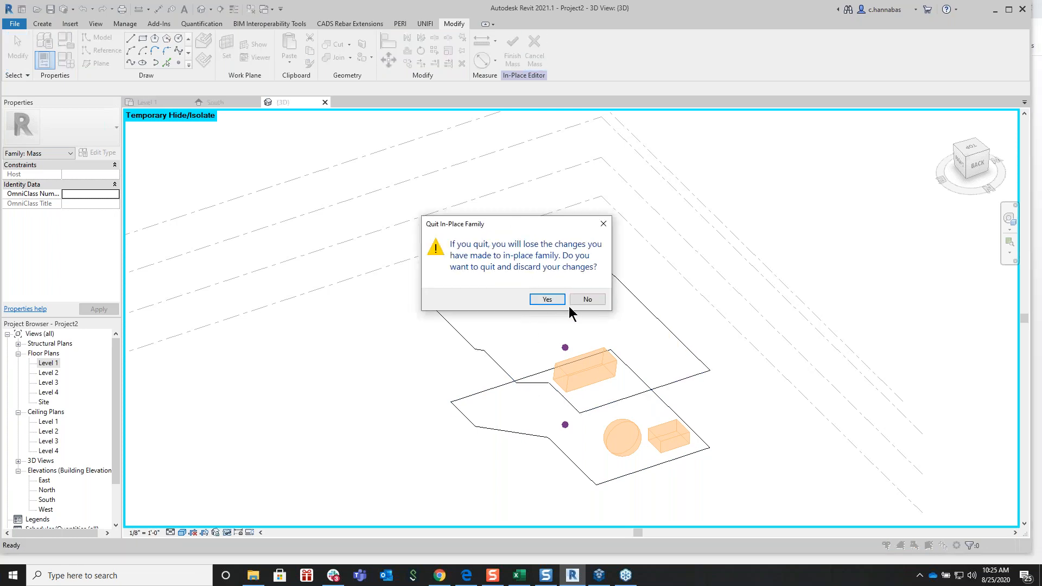
pyautogui.click(546, 299)
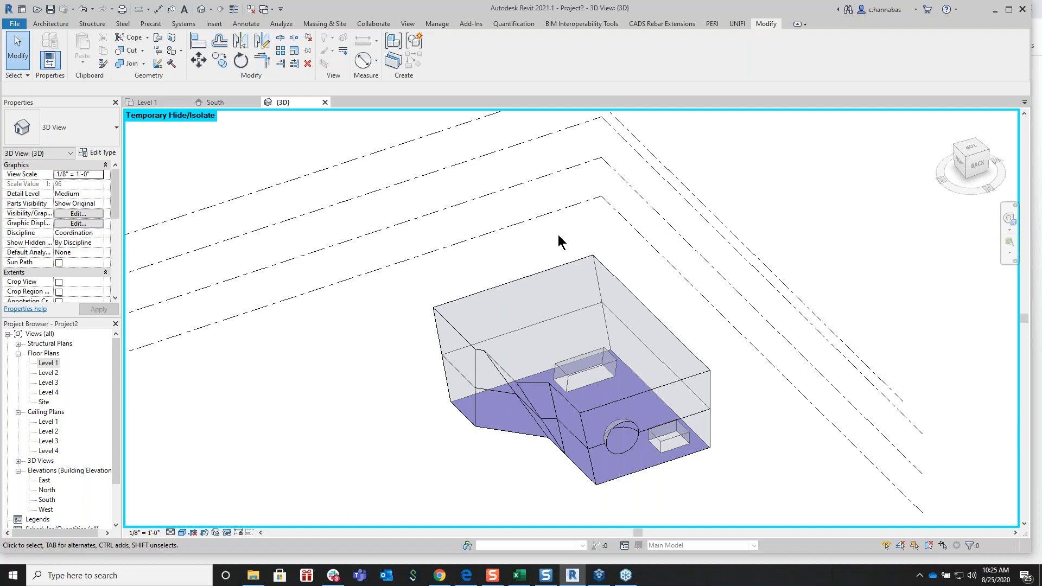
# Open the Level 1 floor plan and stretch the mass's west face outward toward the west elevation marker
pyautogui.click(56, 363)
pyautogui.doubleClick(57, 363)
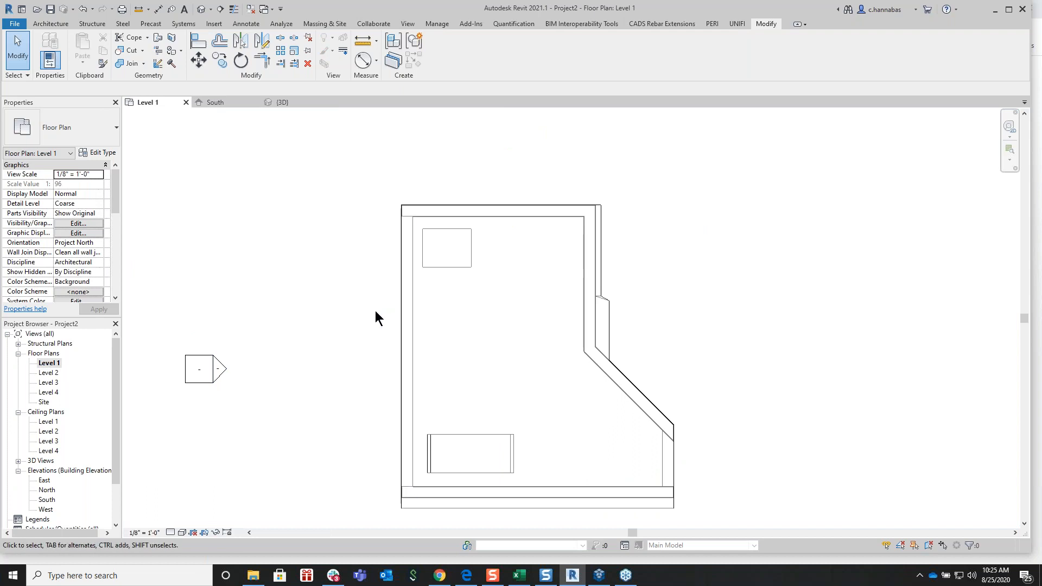
pyautogui.press('Tab')
pyautogui.press('Tab')
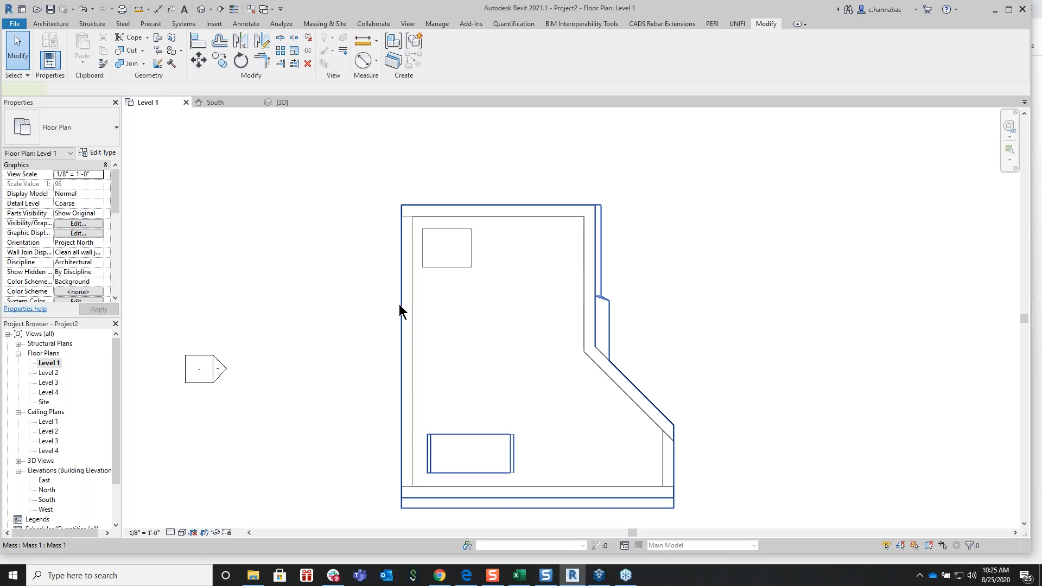
pyautogui.click(399, 304)
pyautogui.moveTo(397, 359); pyautogui.dragTo(275, 355)
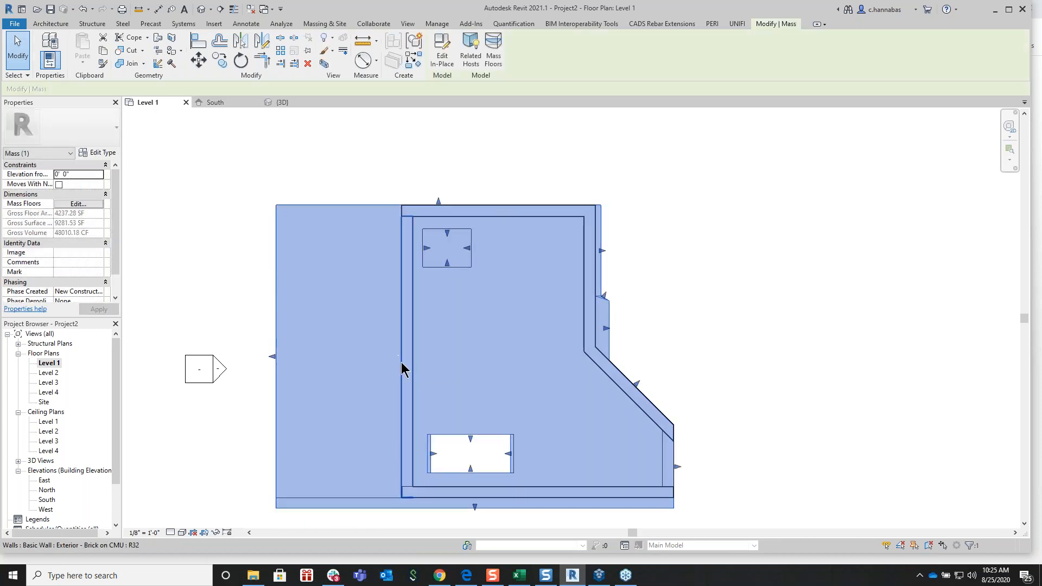
# Align the west brick wall's exterior face with the mass's stretched west edge
pyautogui.click(198, 44)
pyautogui.click(278, 249)
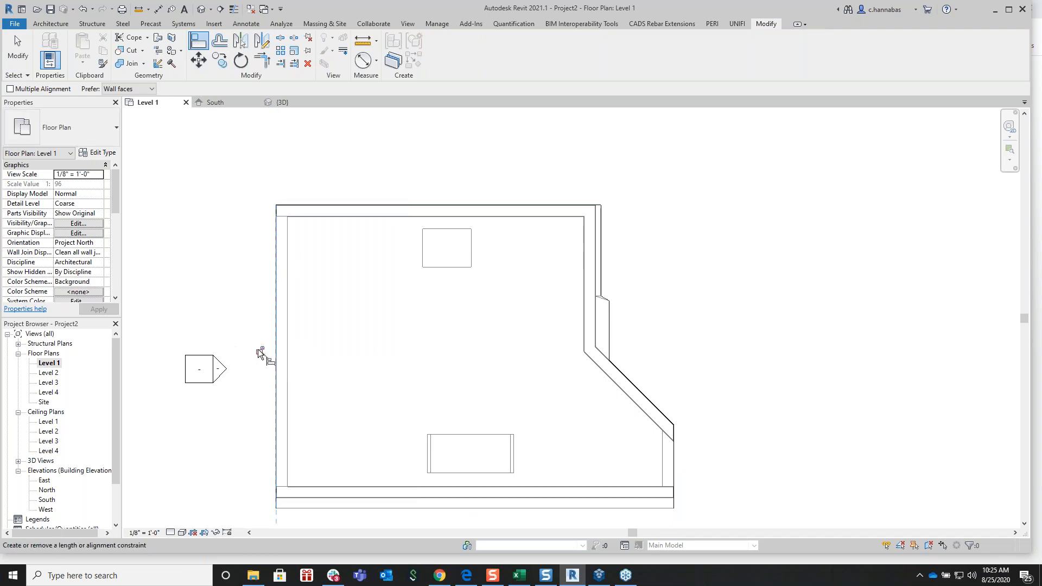
pyautogui.rightClick(339, 303)
pyautogui.click(360, 309)
pyautogui.rightClick(360, 307)
pyautogui.click(375, 314)
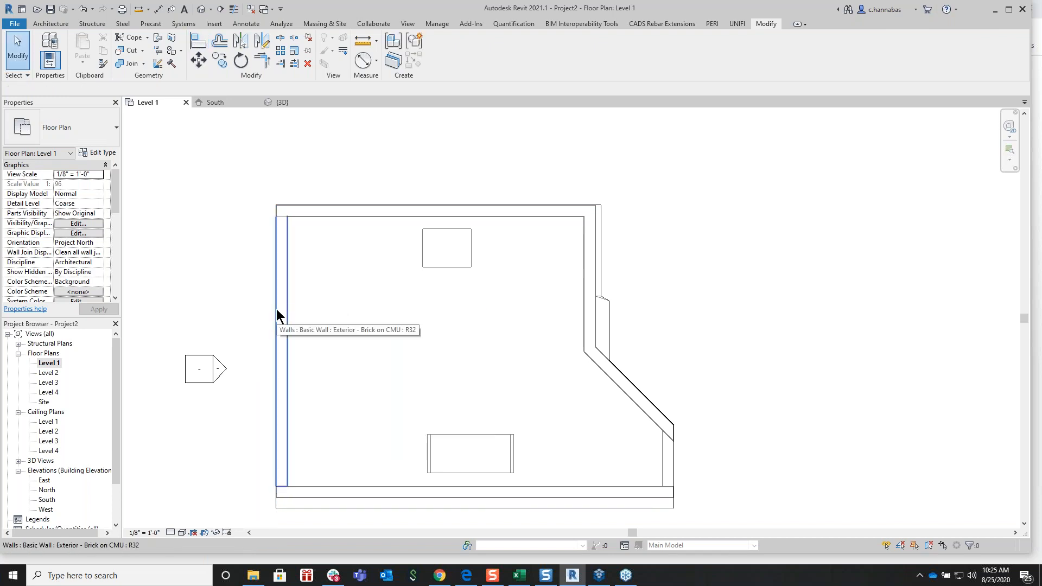
# Try to pull the mass's west face inward, away from the aligned brick wall, and undo the stretch
pyautogui.press('Tab')
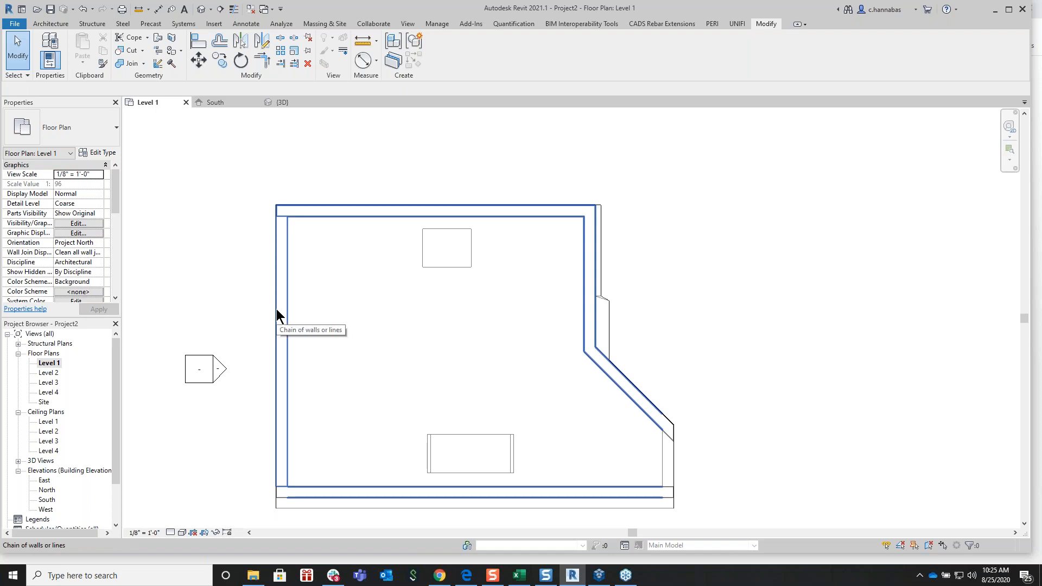
pyautogui.press('Tab')
pyautogui.press('Tab')
pyautogui.press('Tab')
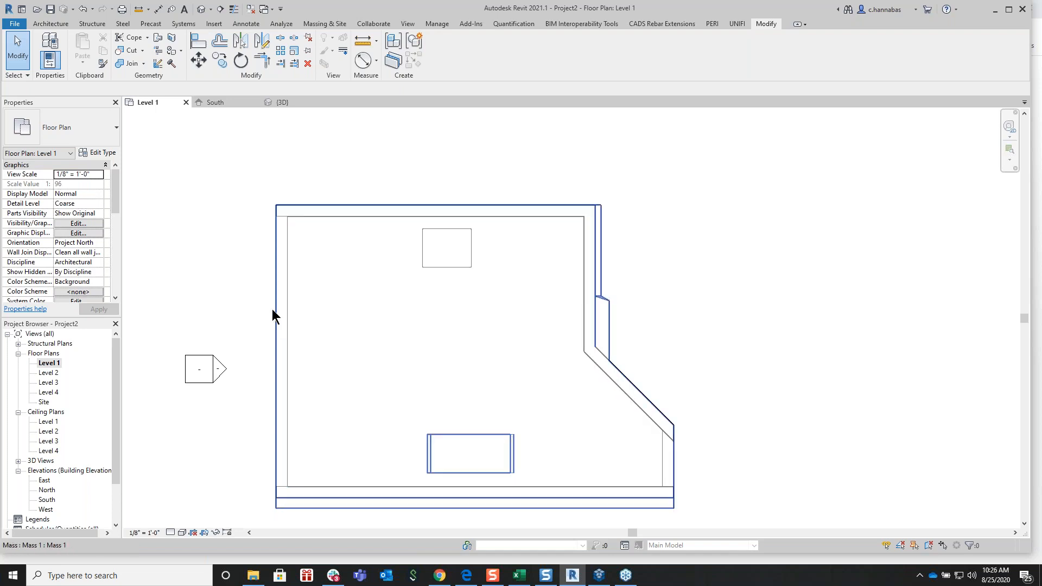
pyautogui.click(272, 310)
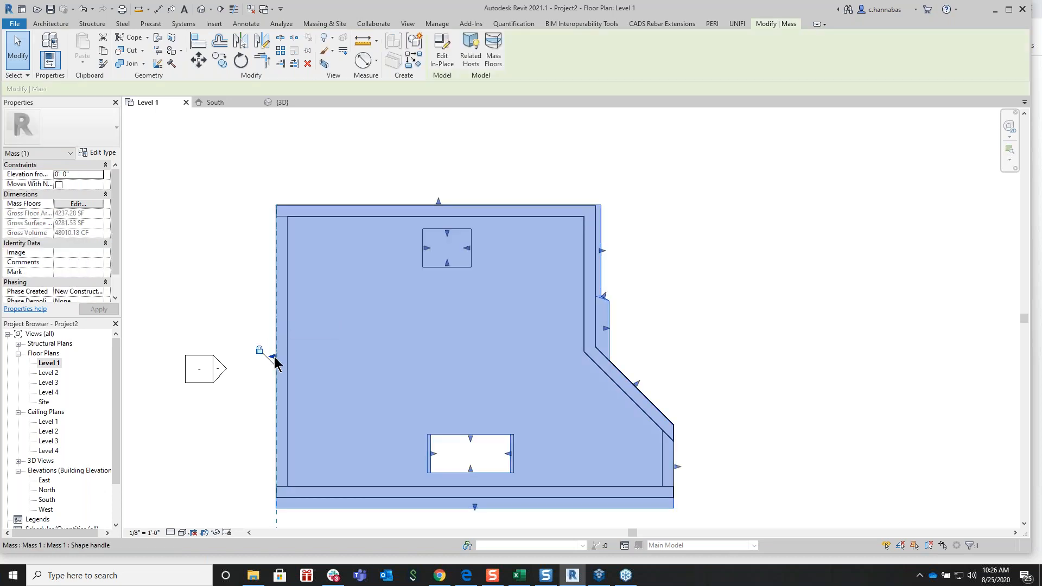
pyautogui.moveTo(274, 363); pyautogui.dragTo(350, 360)
pyautogui.moveTo(274, 361); pyautogui.dragTo(343, 360)
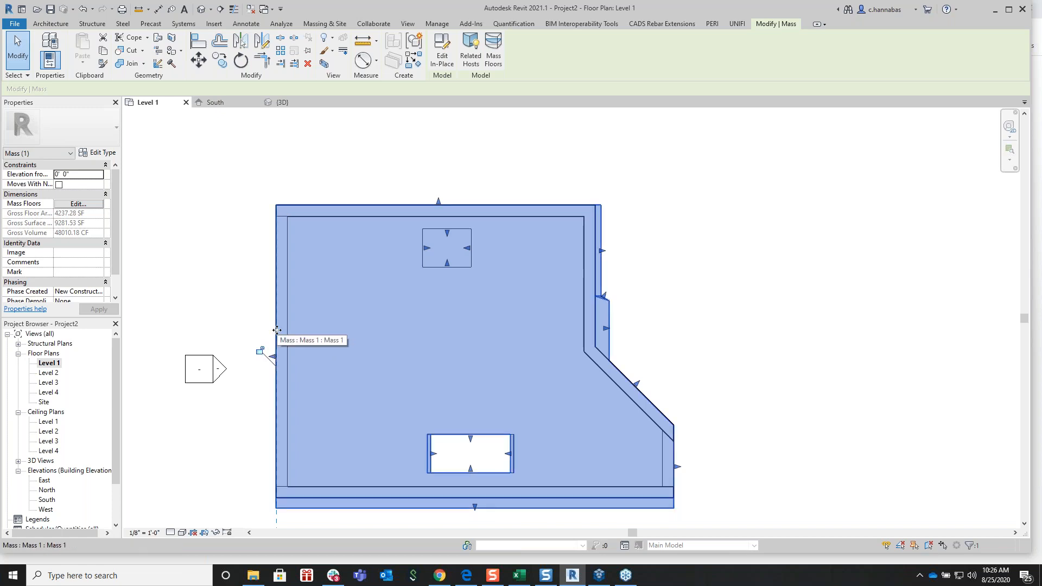
pyautogui.moveTo(263, 350); pyautogui.dragTo(370, 355)
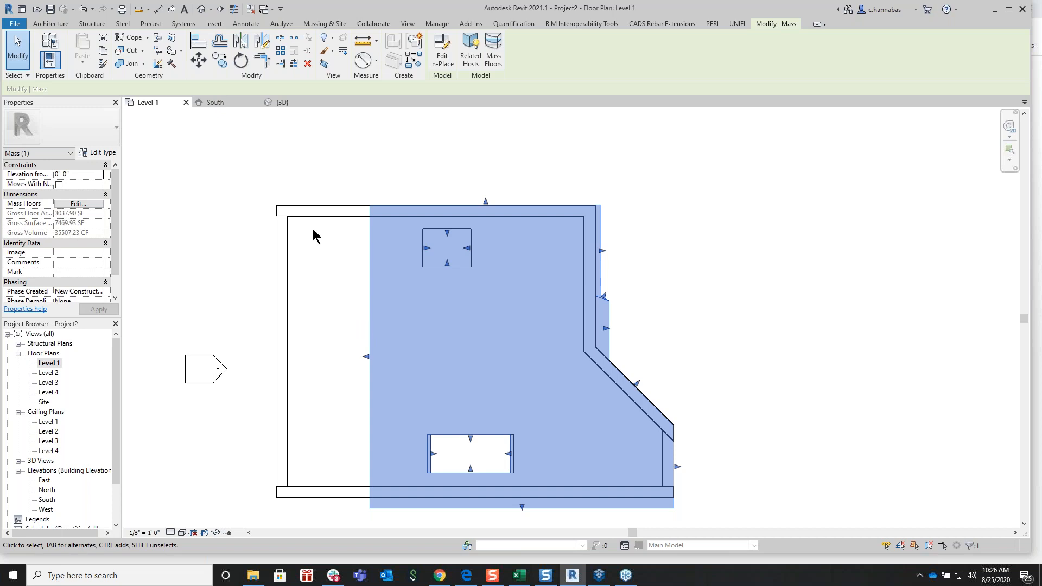
pyautogui.click(236, 163)
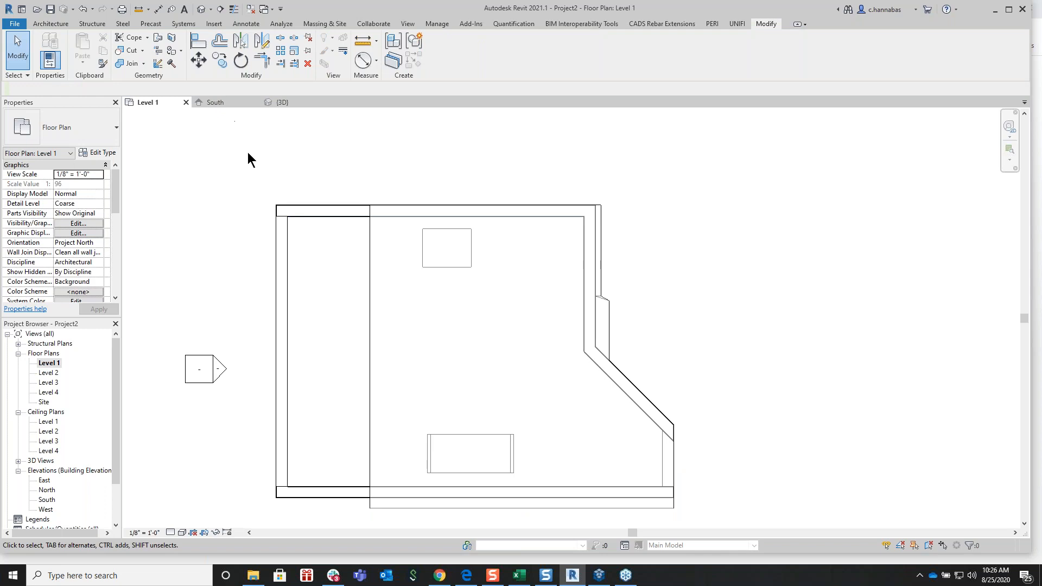
pyautogui.click(85, 9)
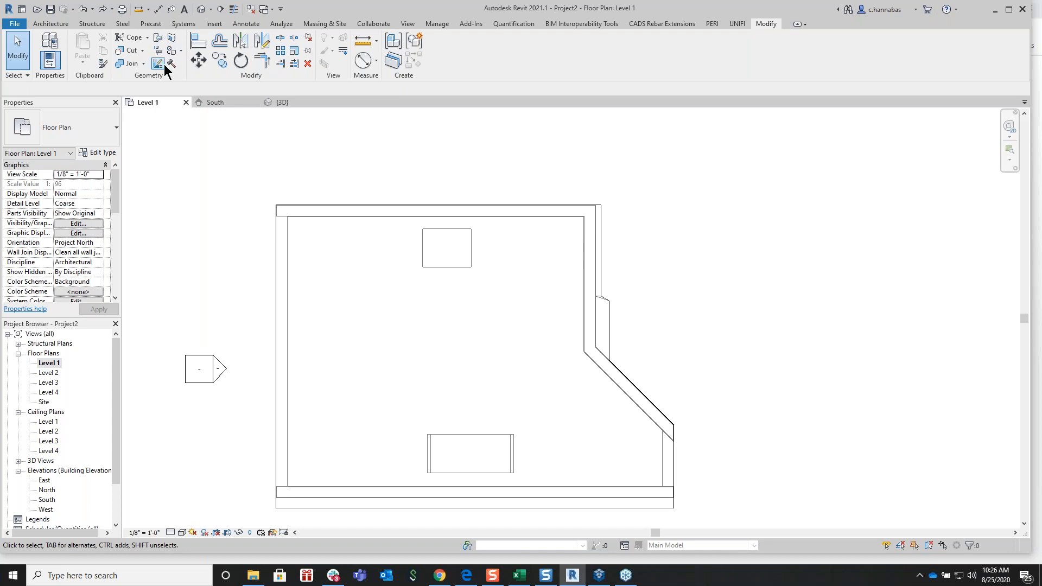
# Open the 3D view and reset its Temporary Hide/Isolate so all hidden elements are shown again
pyautogui.click(298, 100)
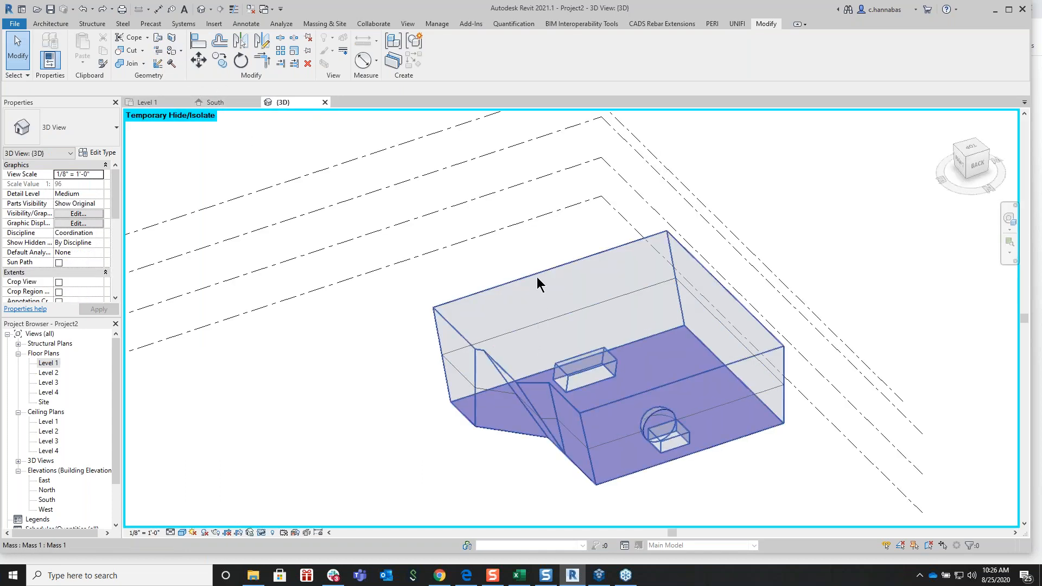
pyautogui.click(261, 533)
pyautogui.click(295, 522)
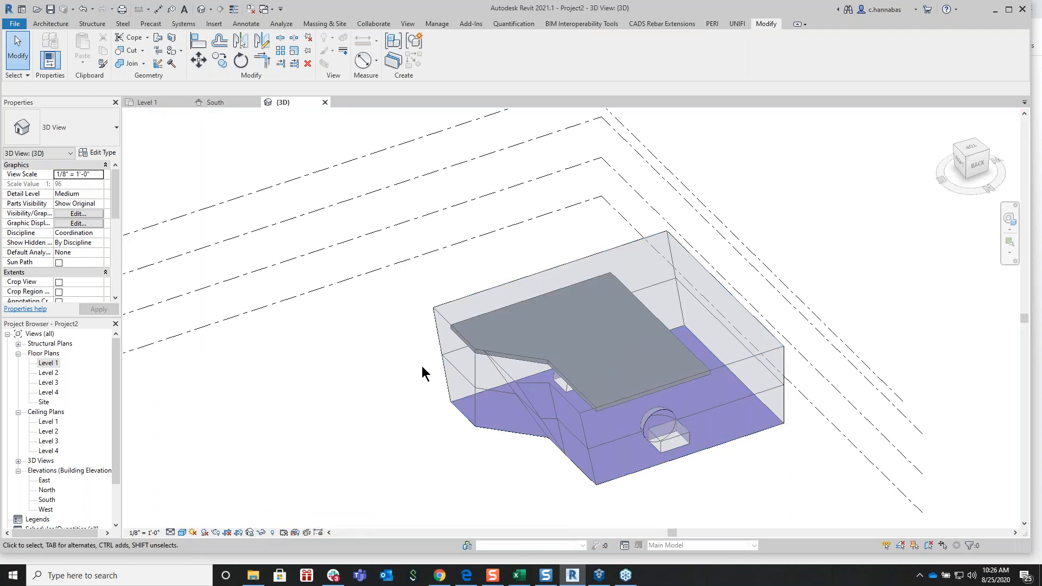
pyautogui.click(504, 305)
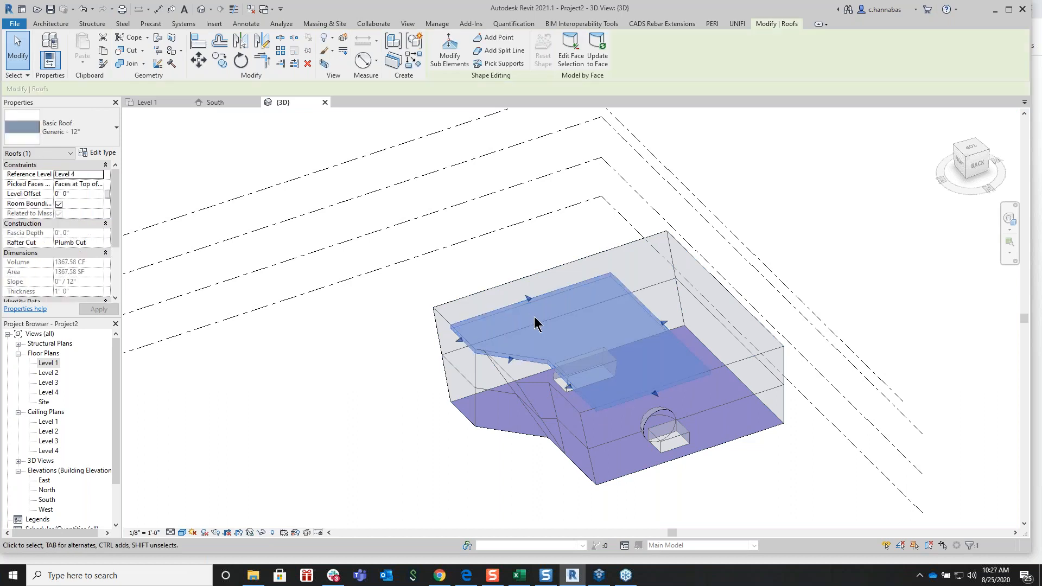
pyautogui.click(341, 375)
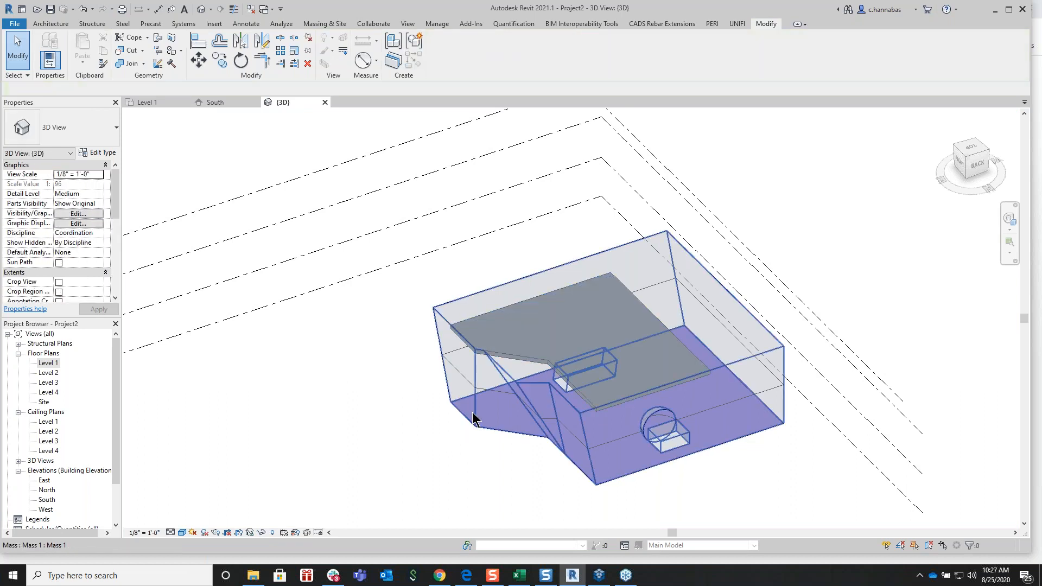
pyautogui.press('Tab')
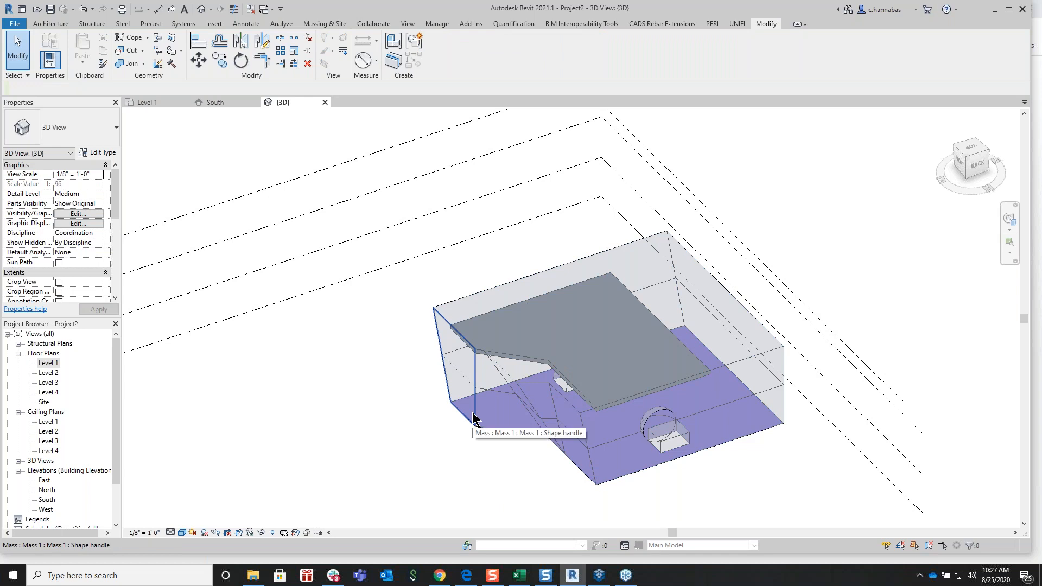
pyautogui.press('Tab')
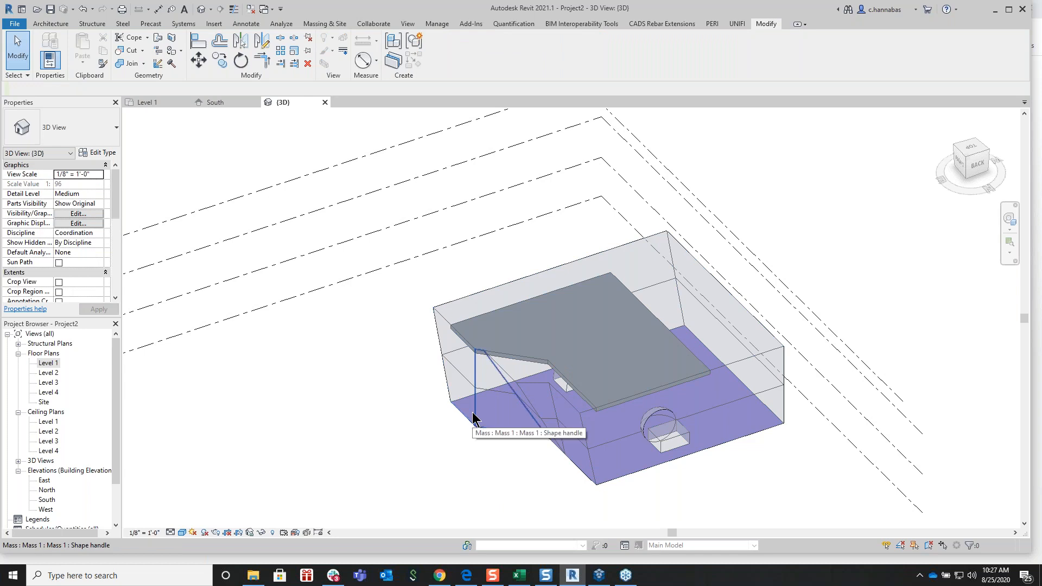
pyautogui.press('Tab')
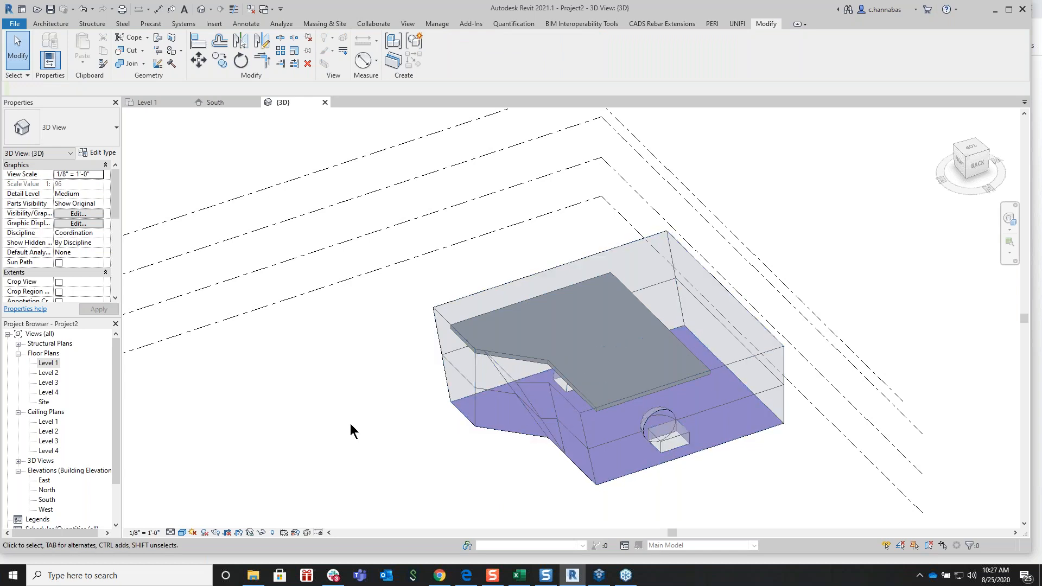
# Turn on the Walls category in the 3D view's Visibility/Graphic Overrides
pyautogui.press('v')
pyautogui.press('v')
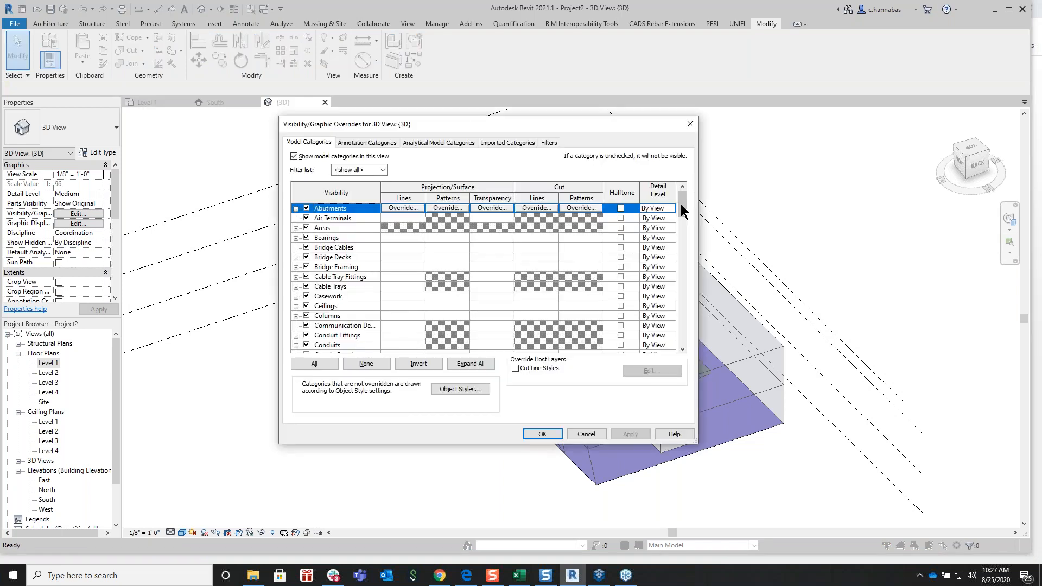
pyautogui.moveTo(683, 207); pyautogui.dragTo(683, 332)
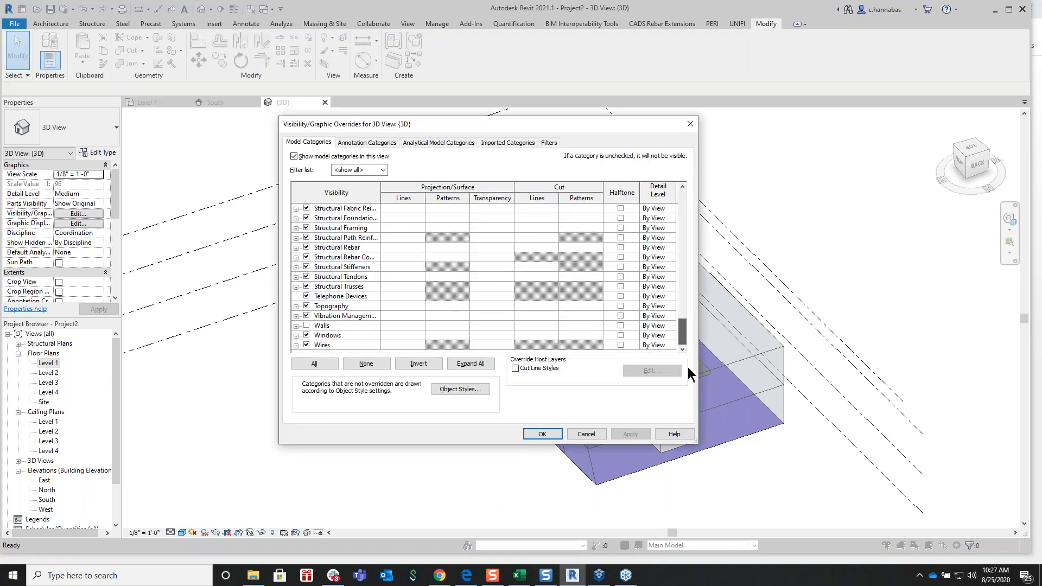
pyautogui.click(320, 325)
pyautogui.click(535, 435)
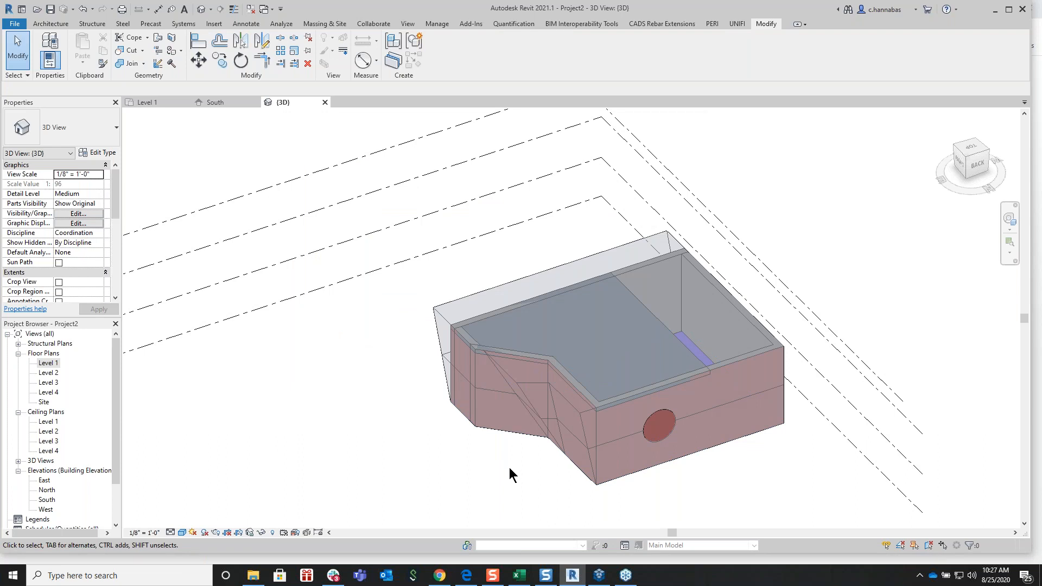
# Select the short brick wall beside the building's angled corner to examine its properties and Model by Face options
pyautogui.click(470, 383)
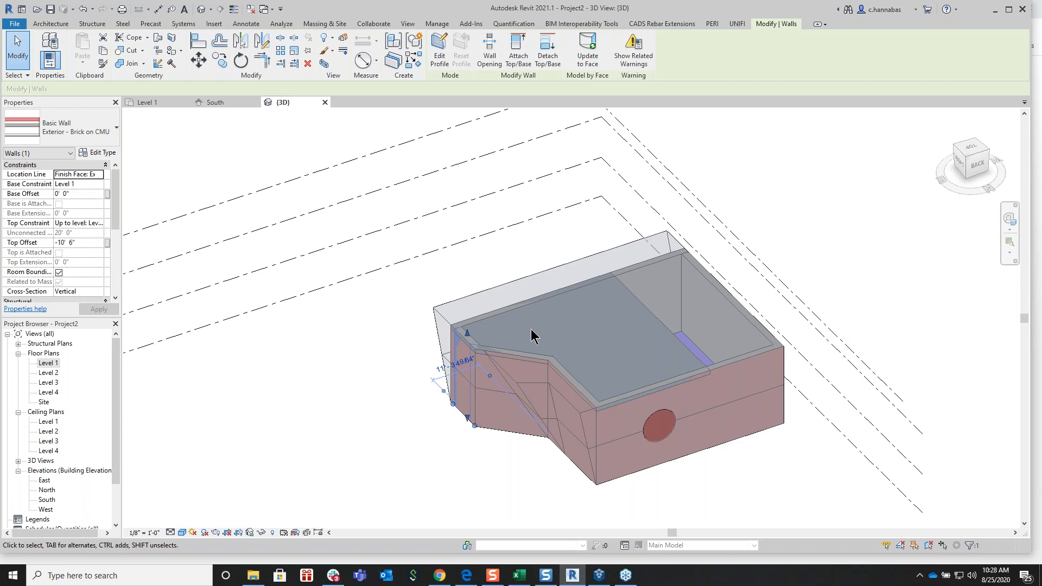
pyautogui.click(355, 337)
pyautogui.scroll(-2, 377, 324)
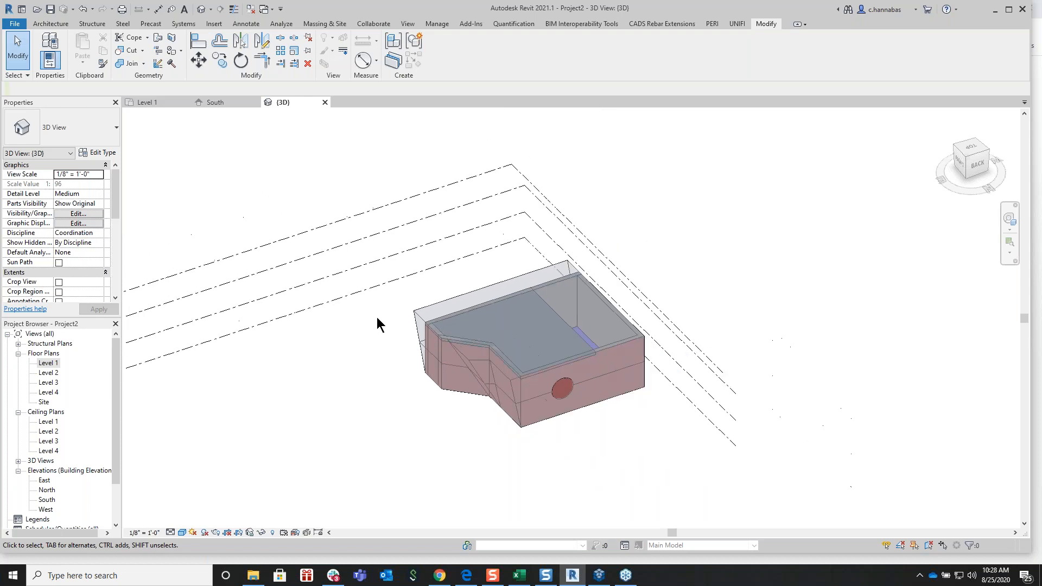
# Open the Level 1 floor plan and view the mass in the in-place editor, finishing it without edits
pyautogui.click(49, 363)
pyautogui.doubleClick(49, 363)
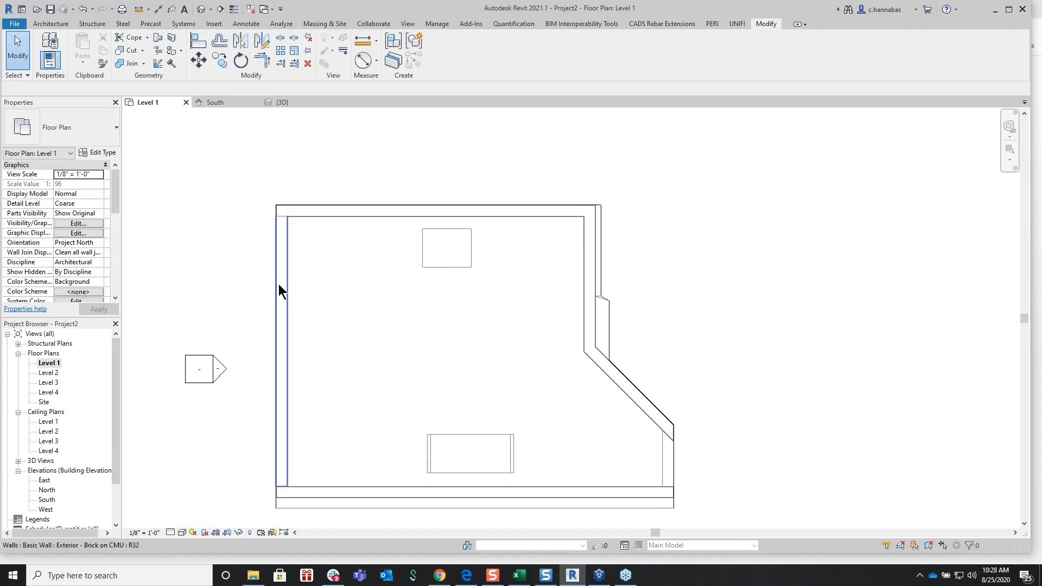
pyautogui.press('Tab')
pyautogui.press('Tab')
pyautogui.press('Tab')
pyautogui.press('Tab')
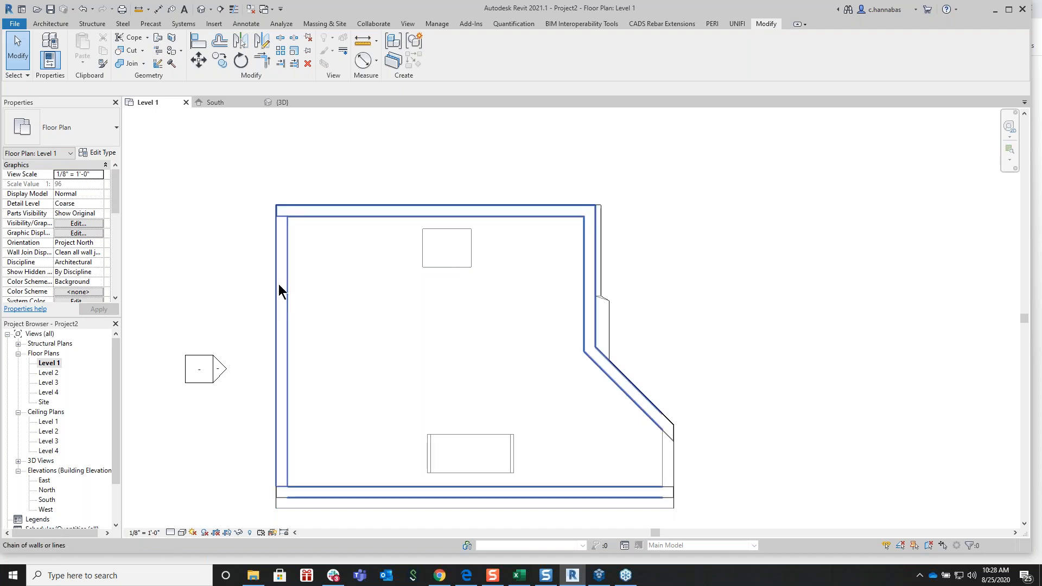
pyautogui.press('Tab')
pyautogui.press('Tab')
pyautogui.press('Tab')
pyautogui.click(279, 285)
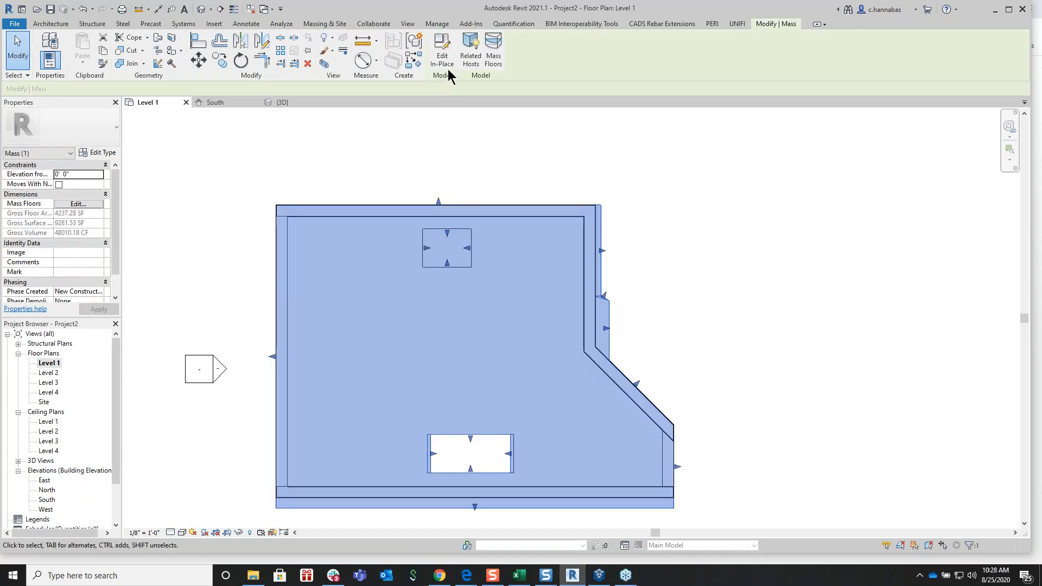
pyautogui.click(446, 50)
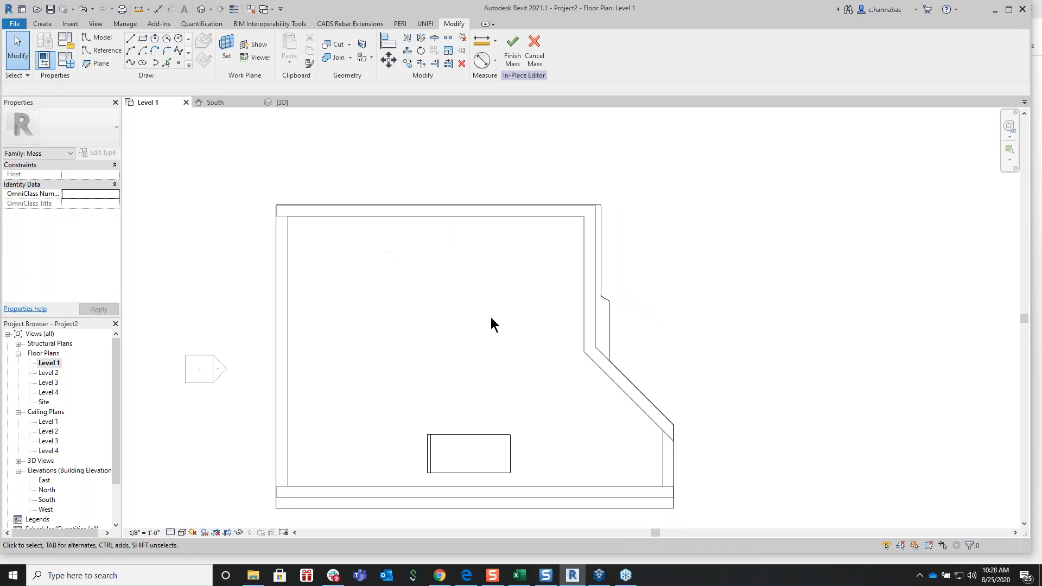
pyautogui.click(513, 60)
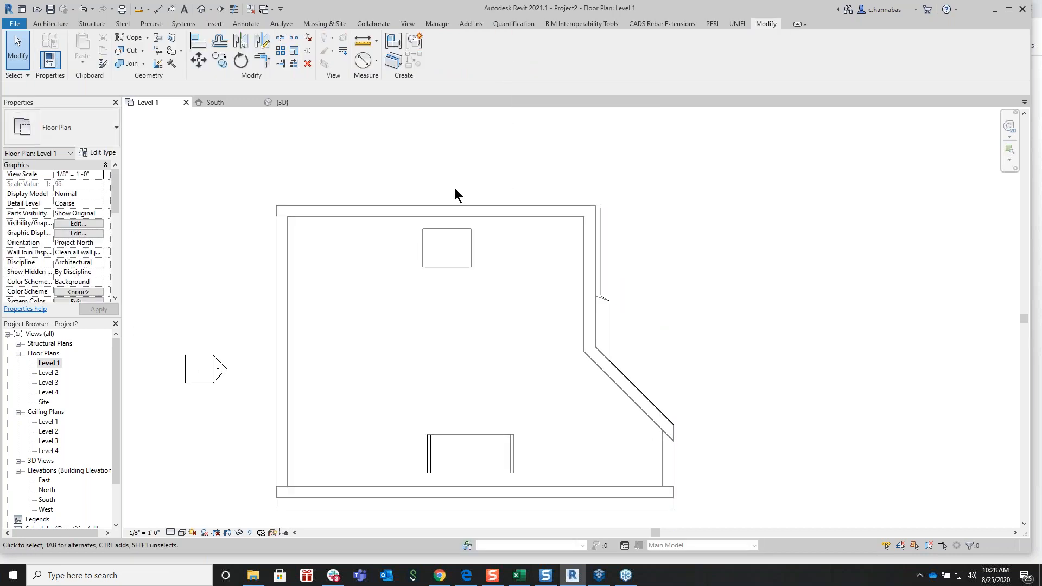
# Reopen the mass for in-place editing, cancel the edit, and return to the 3D view
pyautogui.click(454, 228)
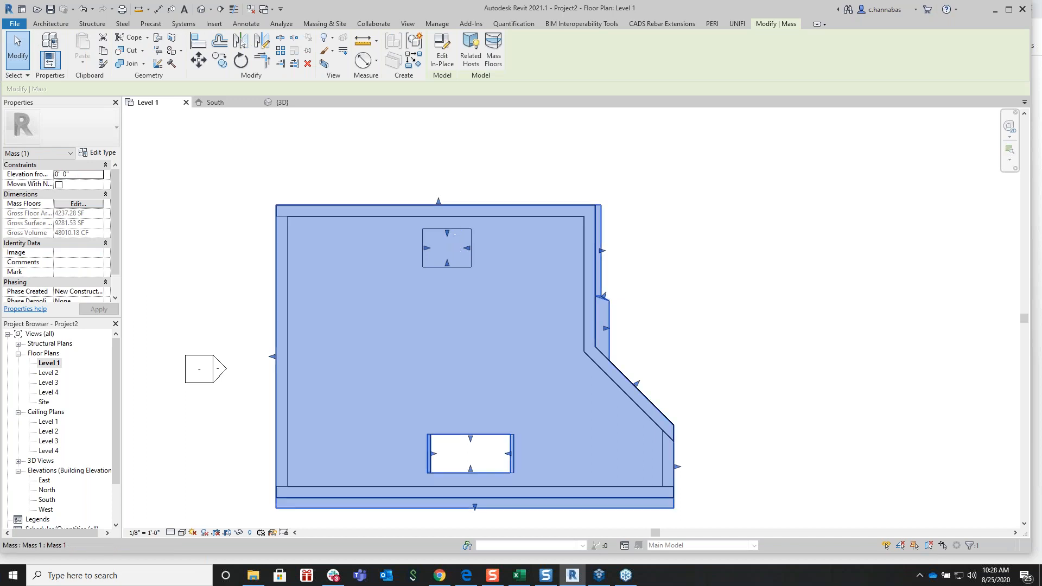
pyautogui.click(441, 57)
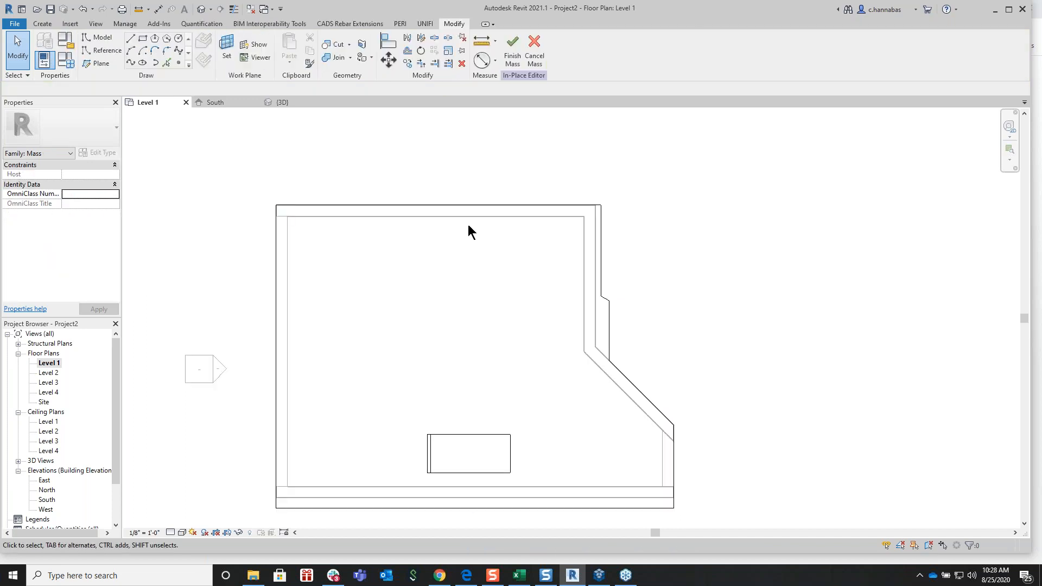
pyautogui.click(532, 54)
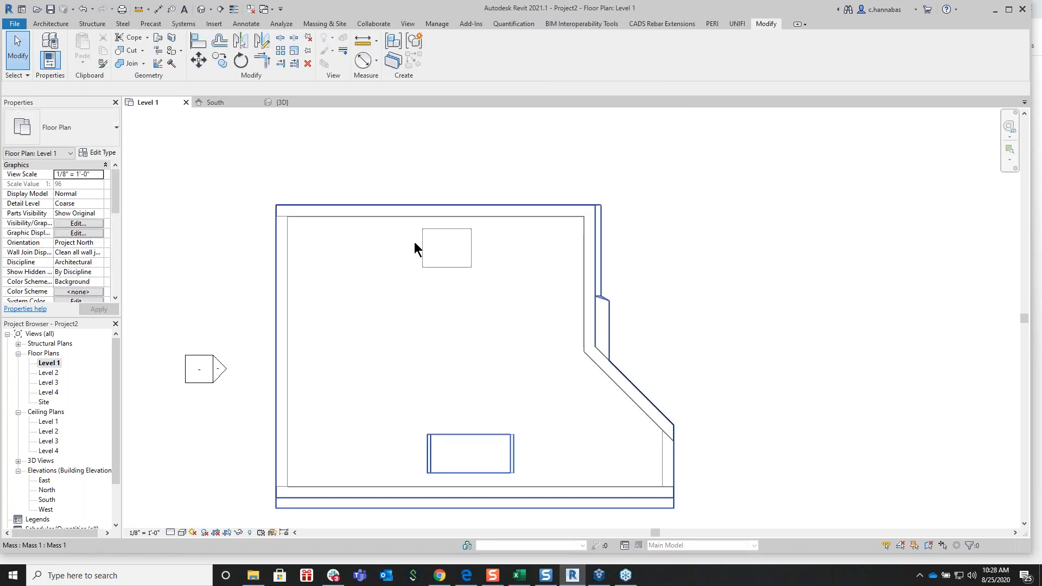
pyautogui.click(279, 103)
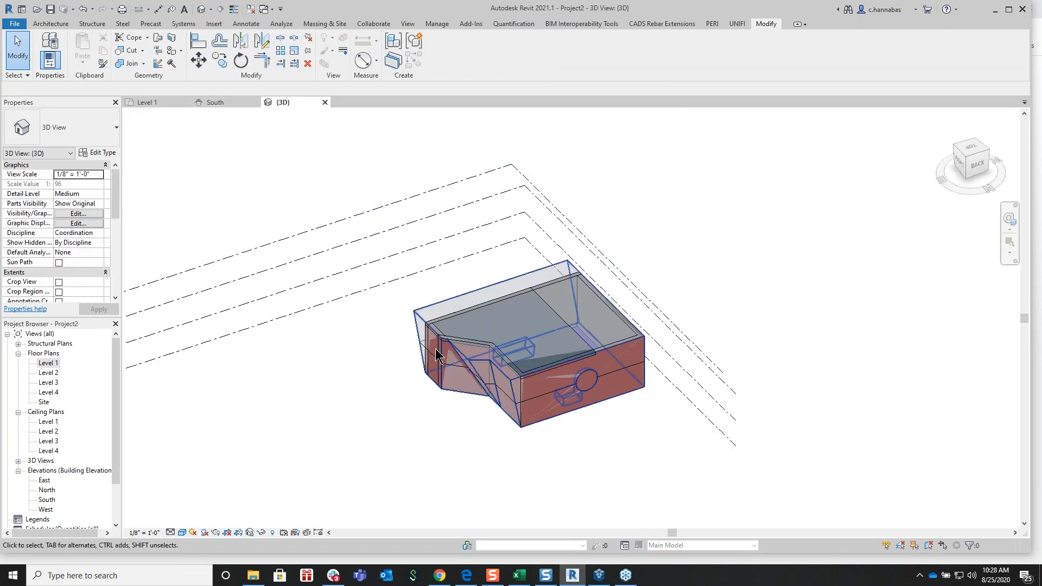
# Select the in-place mass around the brick building and reshape its small box form below the circular opening with a shape handle
pyautogui.scroll(2, 505, 383)
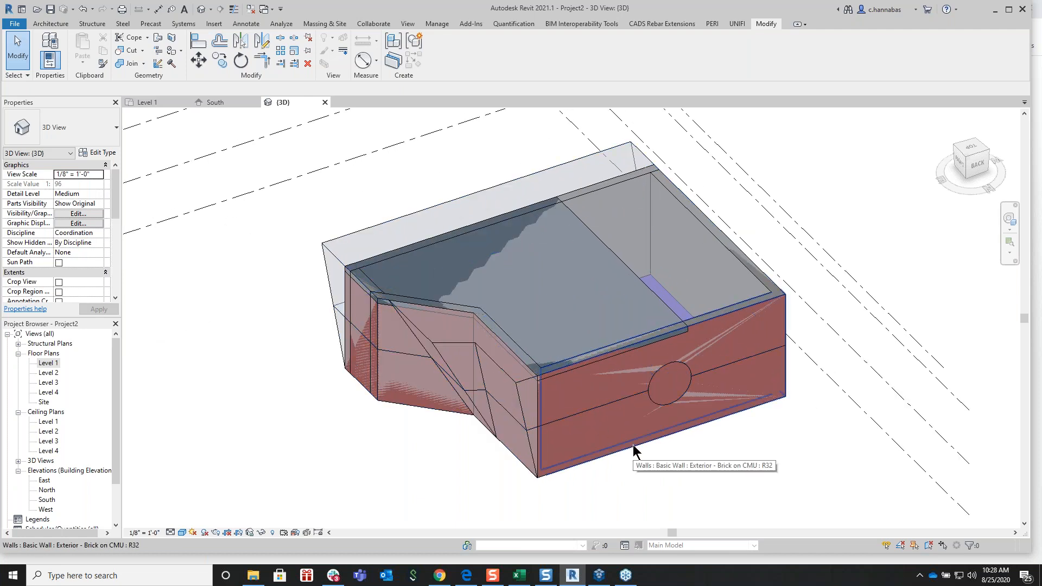
pyautogui.press('Tab')
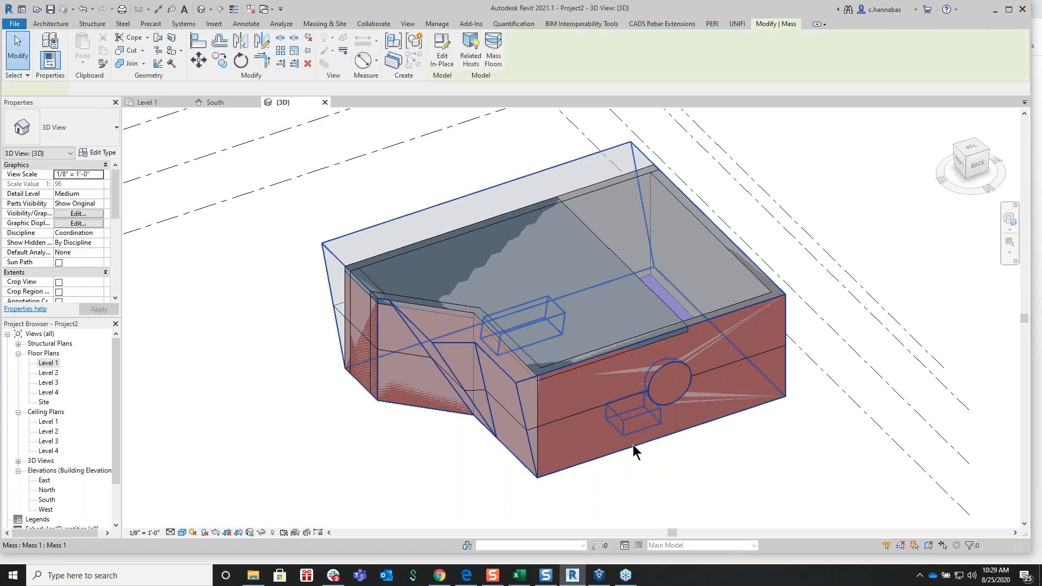
pyautogui.click(634, 452)
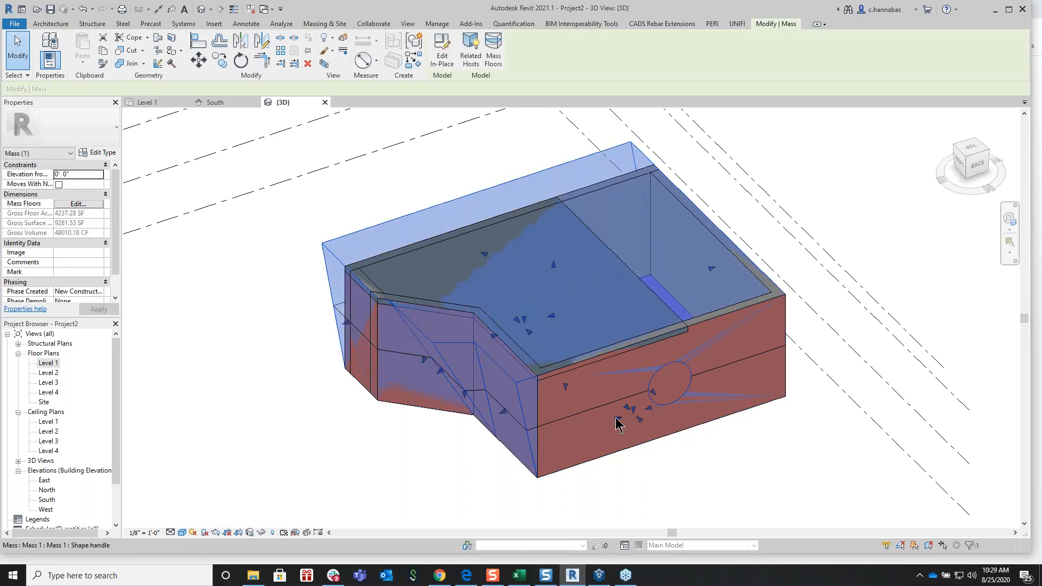
pyautogui.moveTo(617, 423); pyautogui.dragTo(629, 387)
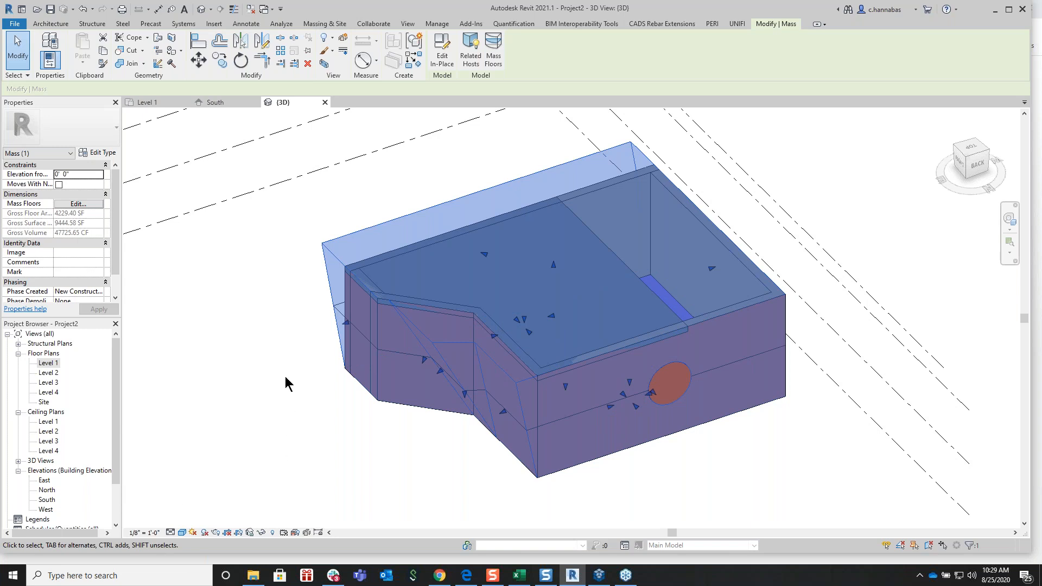
pyautogui.click(283, 361)
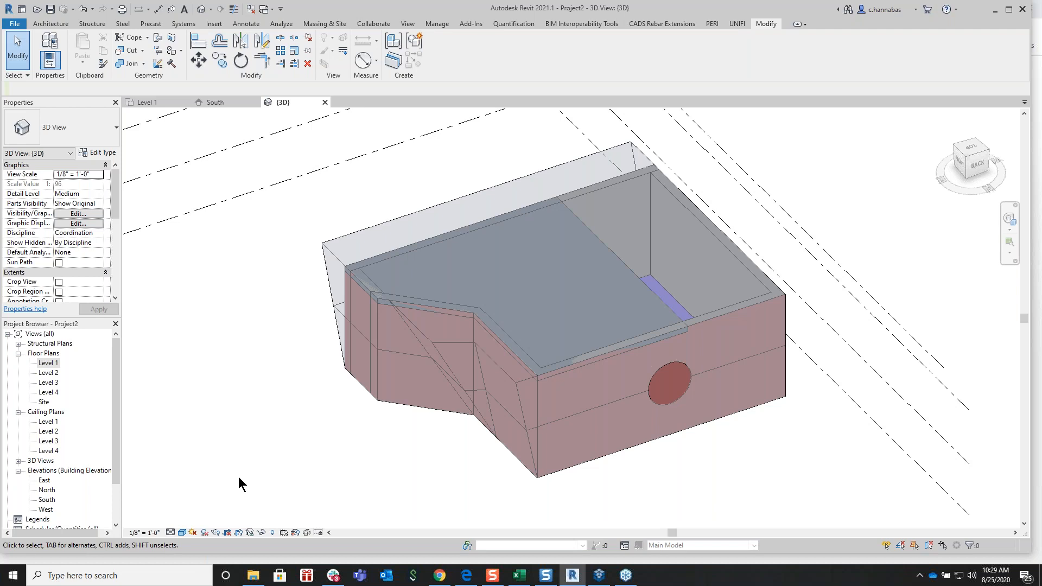
# Turn on shadows and the sun path in the 3D view, continuing with the current sun settings
pyautogui.click(204, 533)
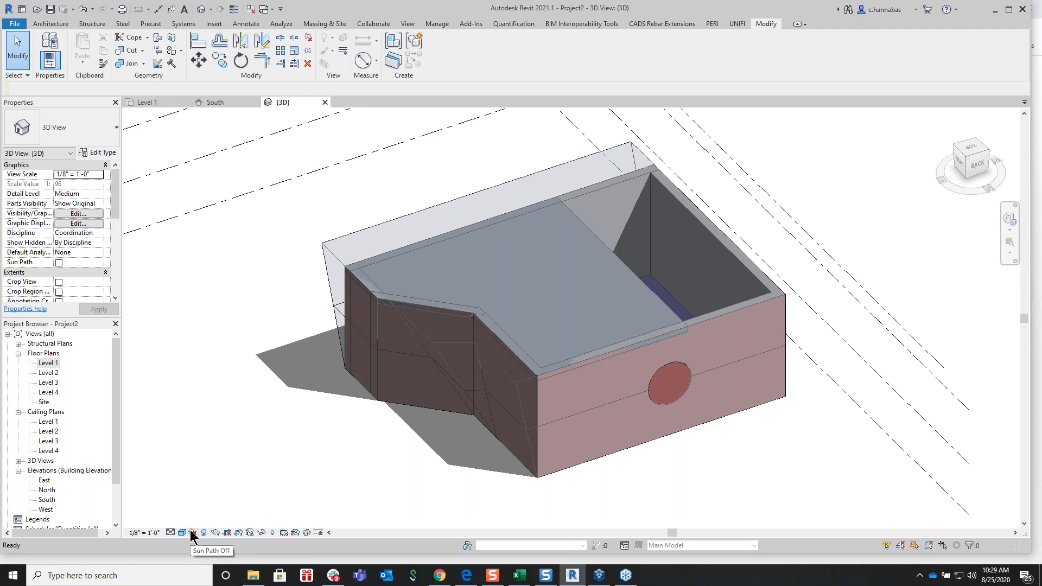
pyautogui.click(193, 533)
pyautogui.click(217, 520)
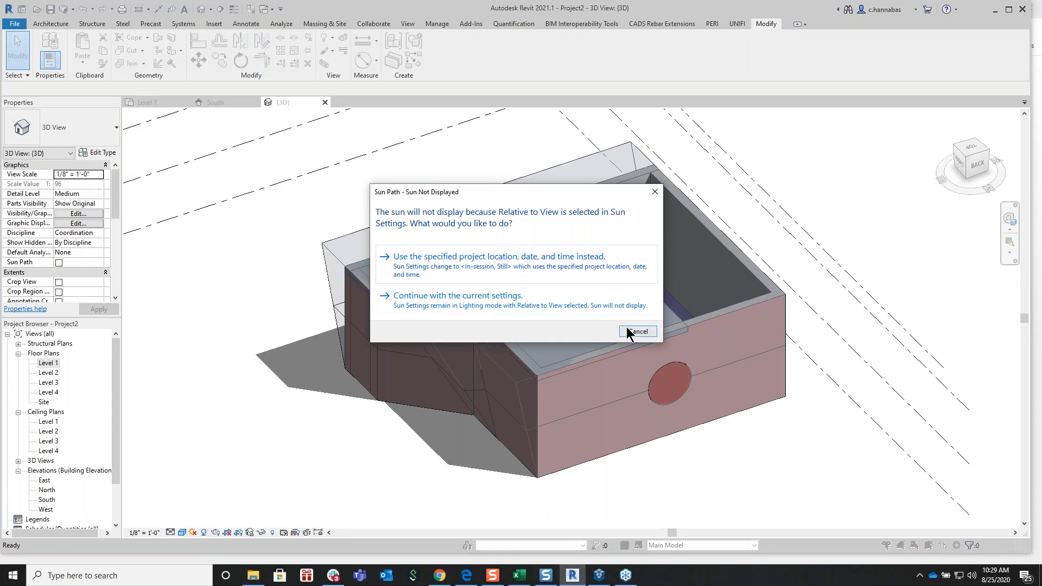
pyautogui.click(655, 194)
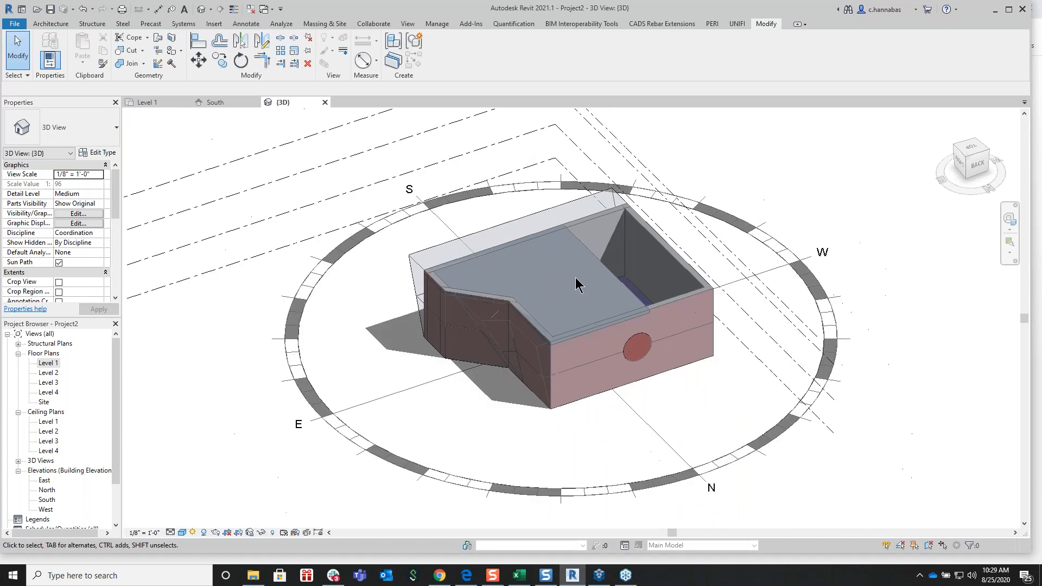
pyautogui.scroll(-1, 575, 284)
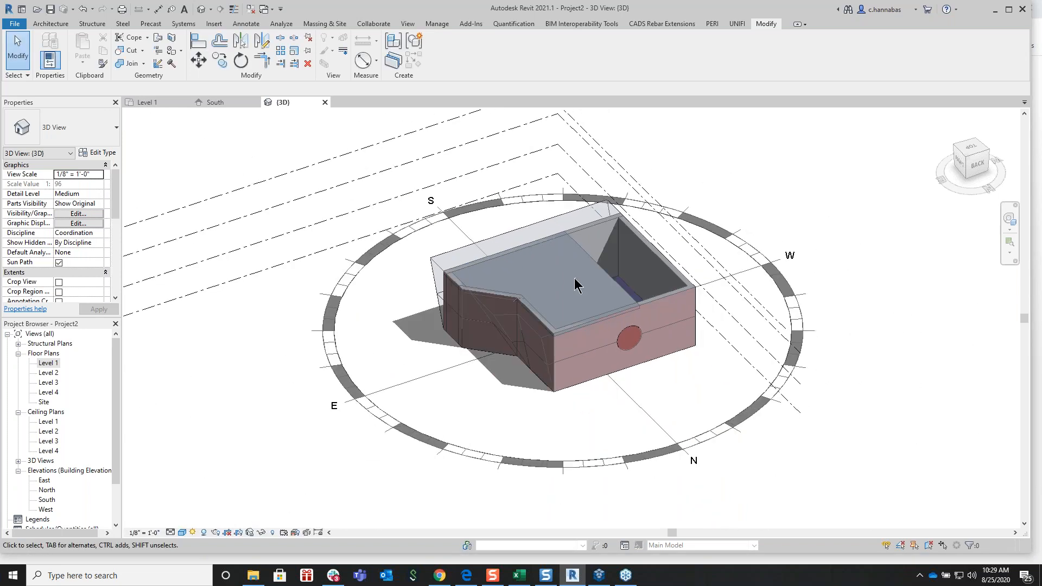
# Set the sun path's solar study to Single Day, running from sunrise to sunset
pyautogui.click(334, 323)
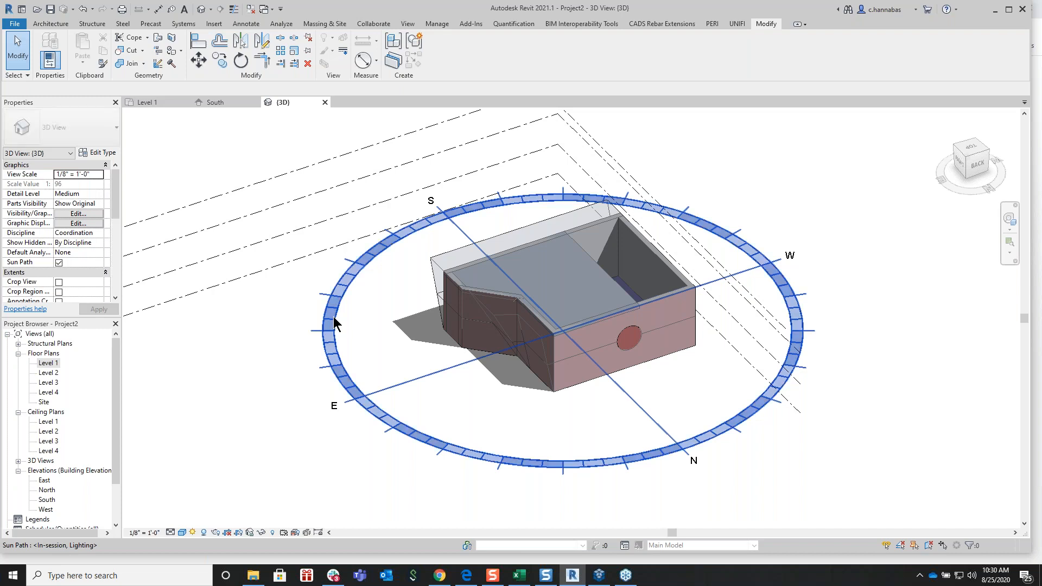
pyautogui.click(193, 535)
pyautogui.click(215, 495)
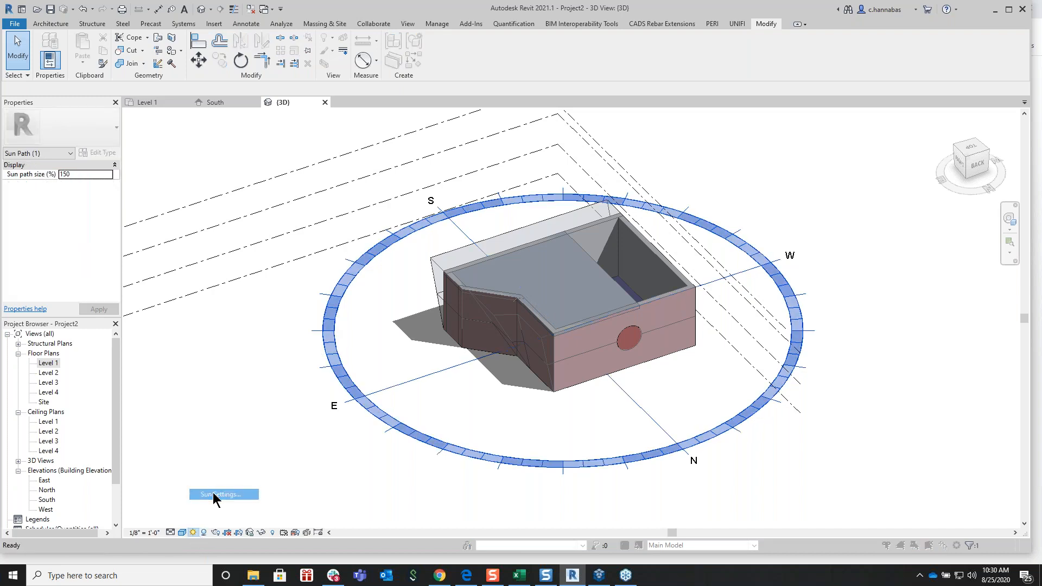
pyautogui.moveTo(534, 177); pyautogui.dragTo(274, 147)
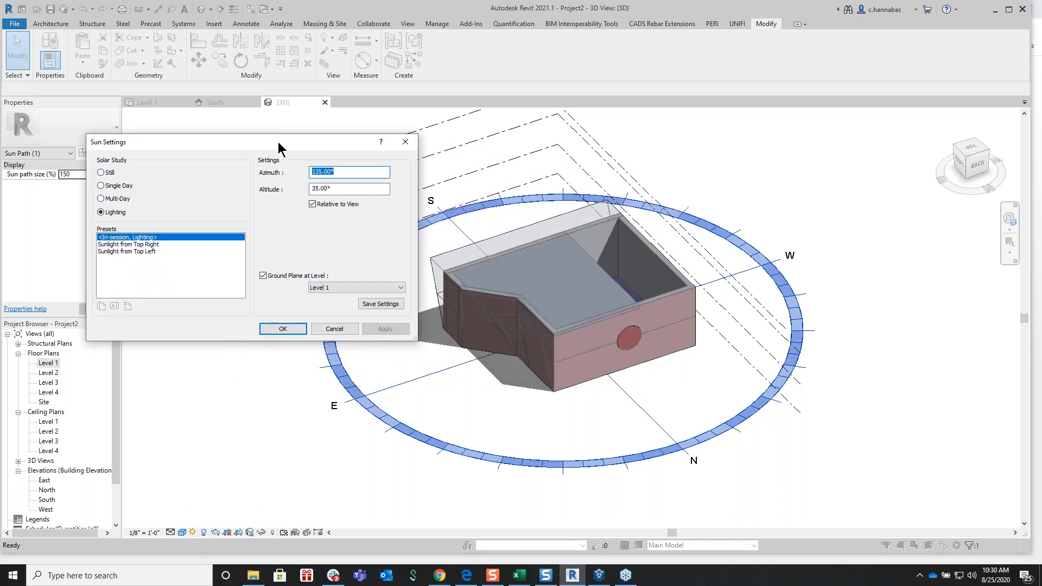
pyautogui.click(157, 244)
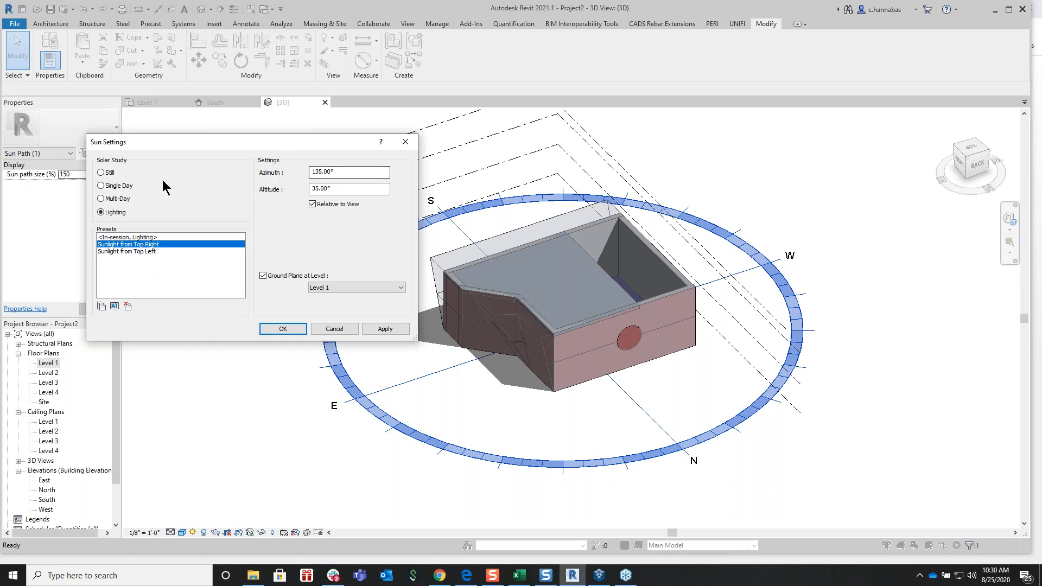
pyautogui.click(100, 185)
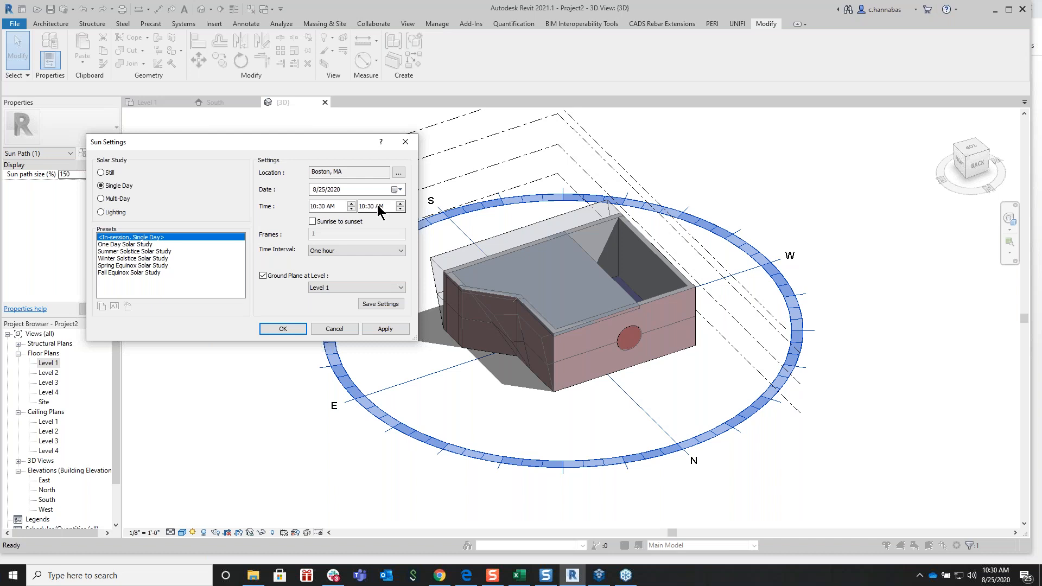
pyautogui.click(313, 221)
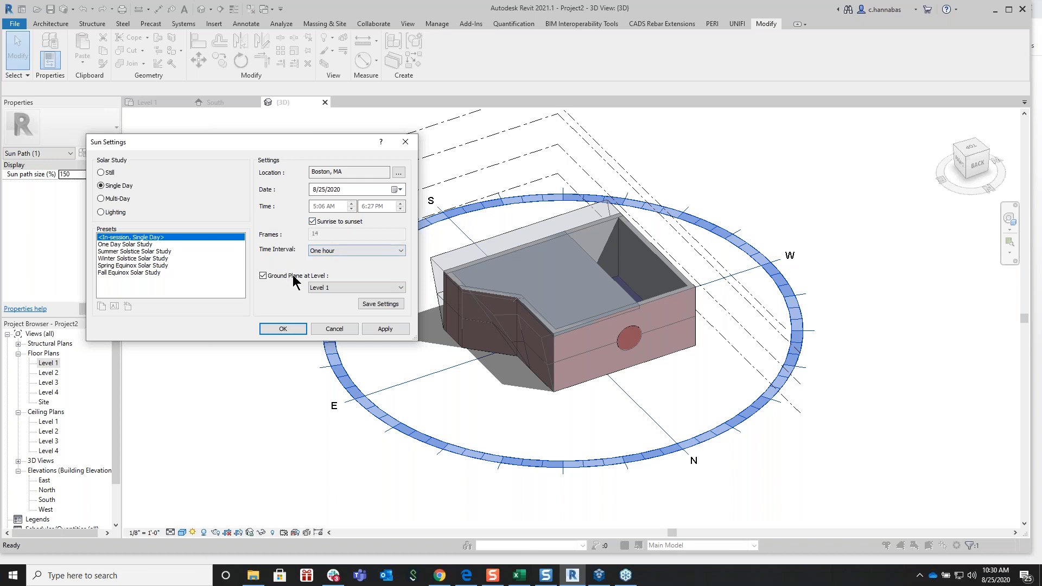
# Save the single-day sun settings as a preset under the suggested name and apply them to the view
pyautogui.click(381, 304)
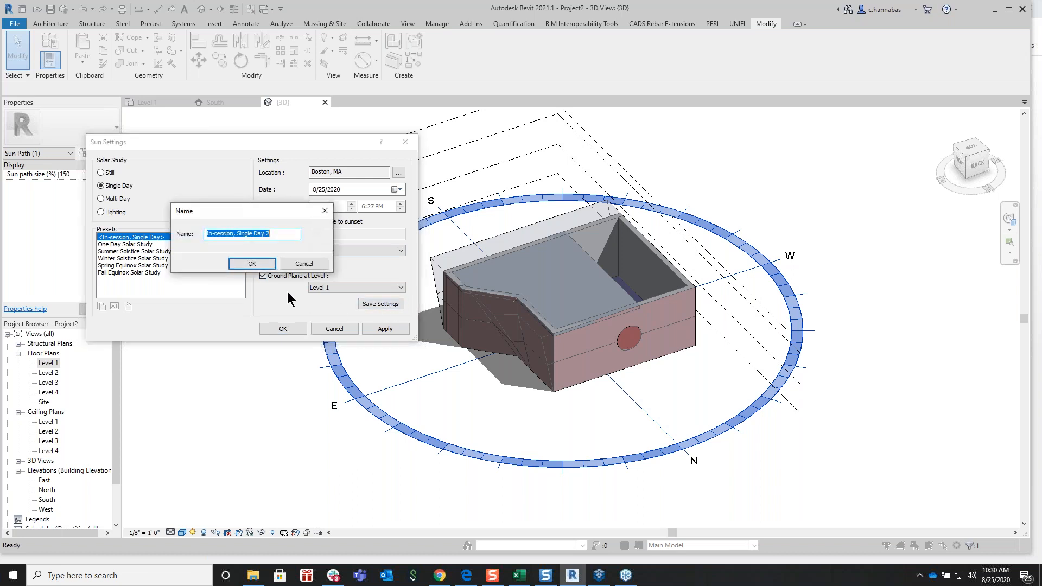
pyautogui.click(263, 264)
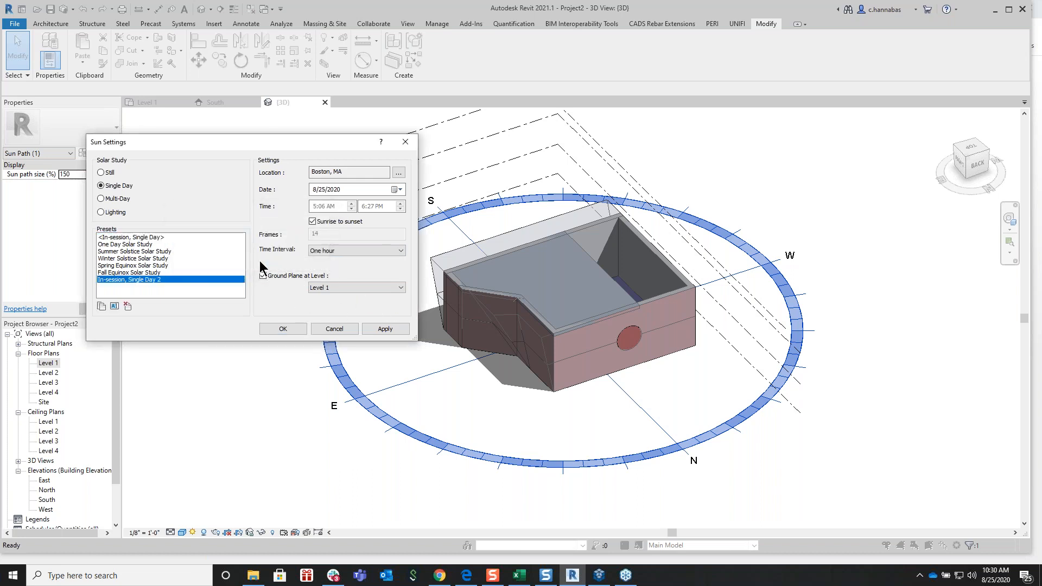
pyautogui.click(282, 330)
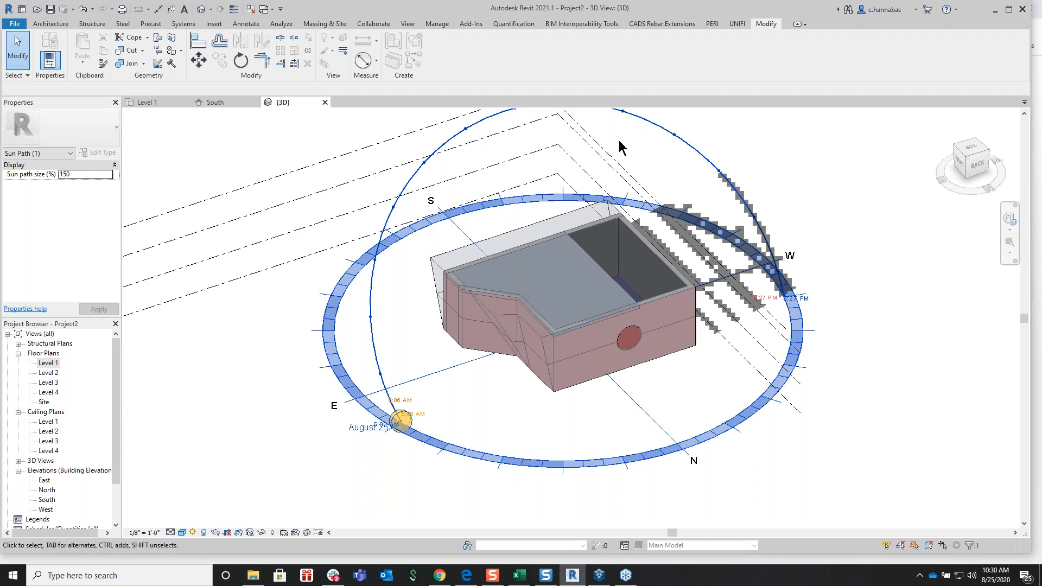
pyautogui.click(394, 212)
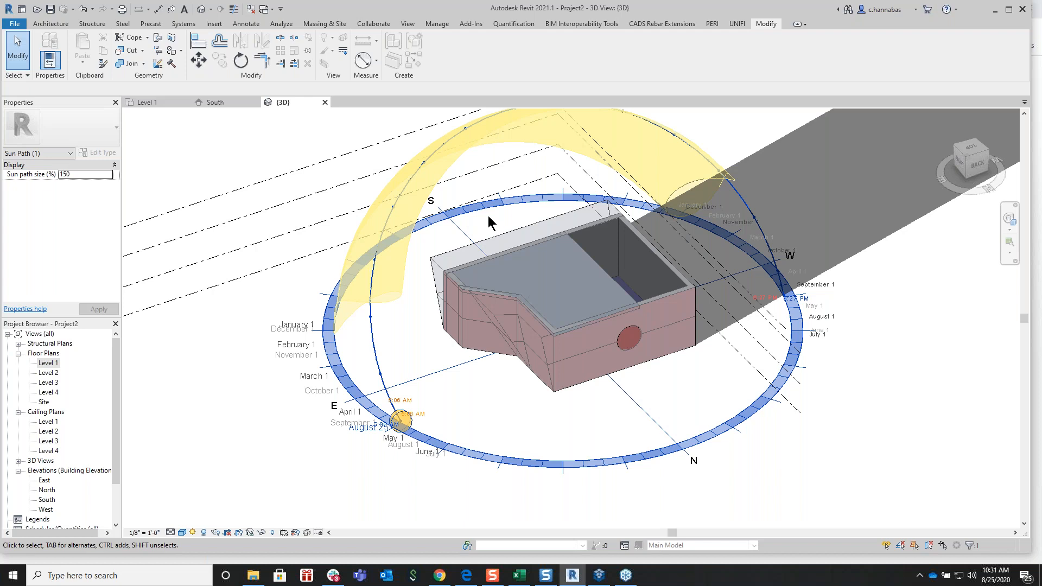
pyautogui.click(280, 148)
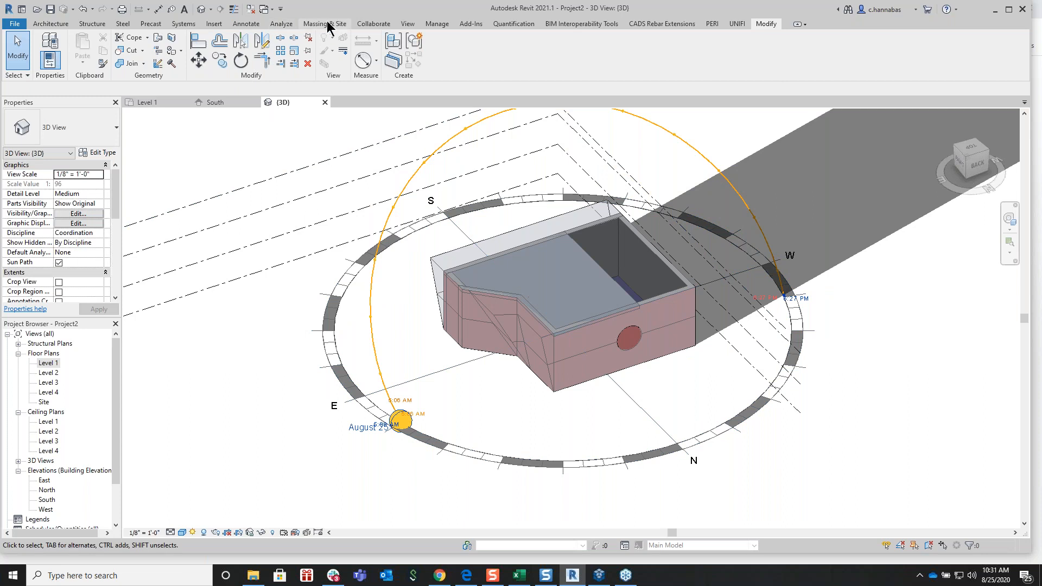
pyautogui.click(283, 24)
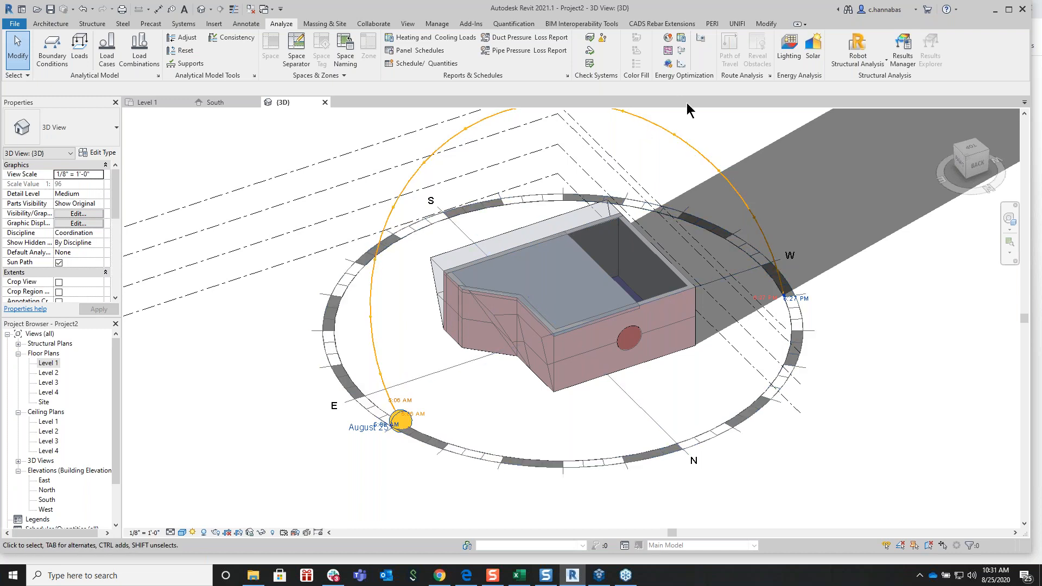
# Turn off the sun path display in the 3D view
pyautogui.moveTo(692, 148); pyautogui.dragTo(629, 201, button='middle')
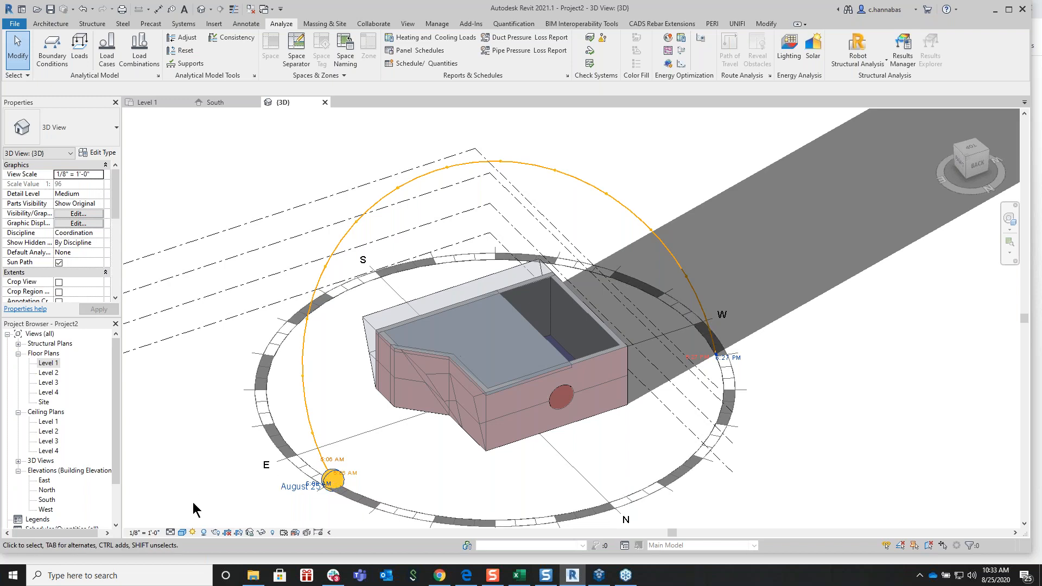
pyautogui.click(193, 533)
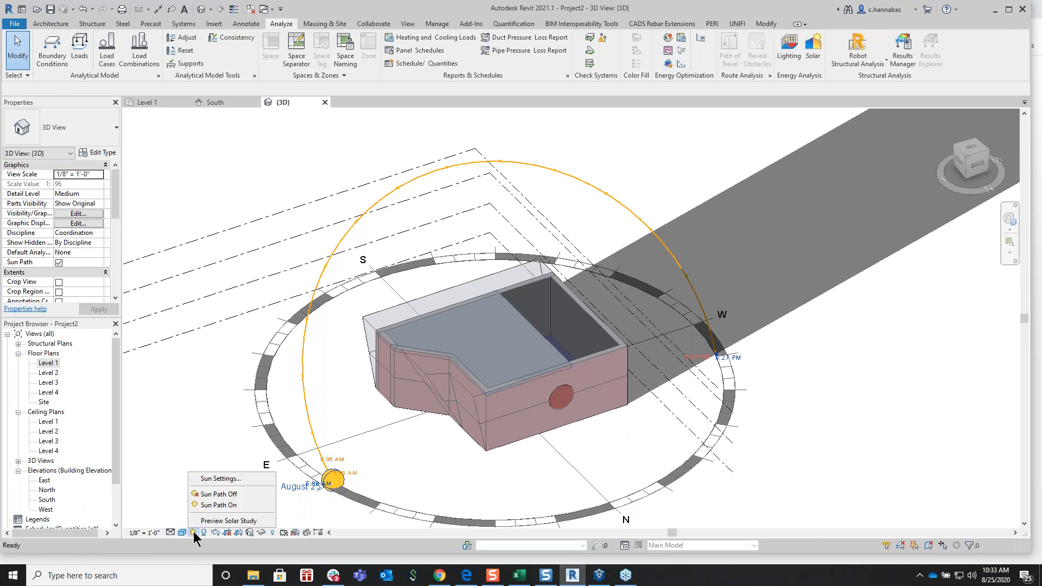
pyautogui.click(218, 495)
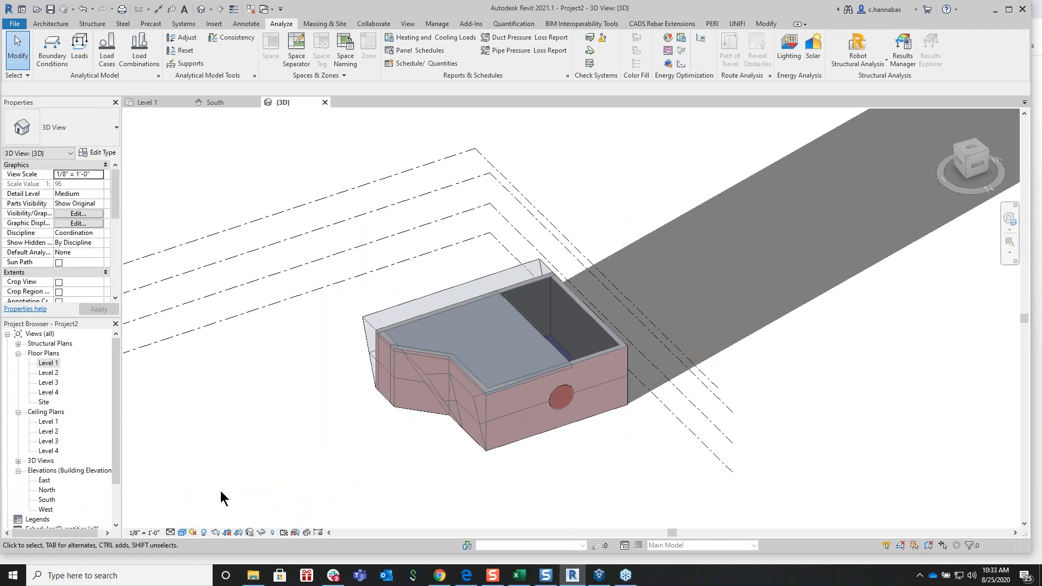
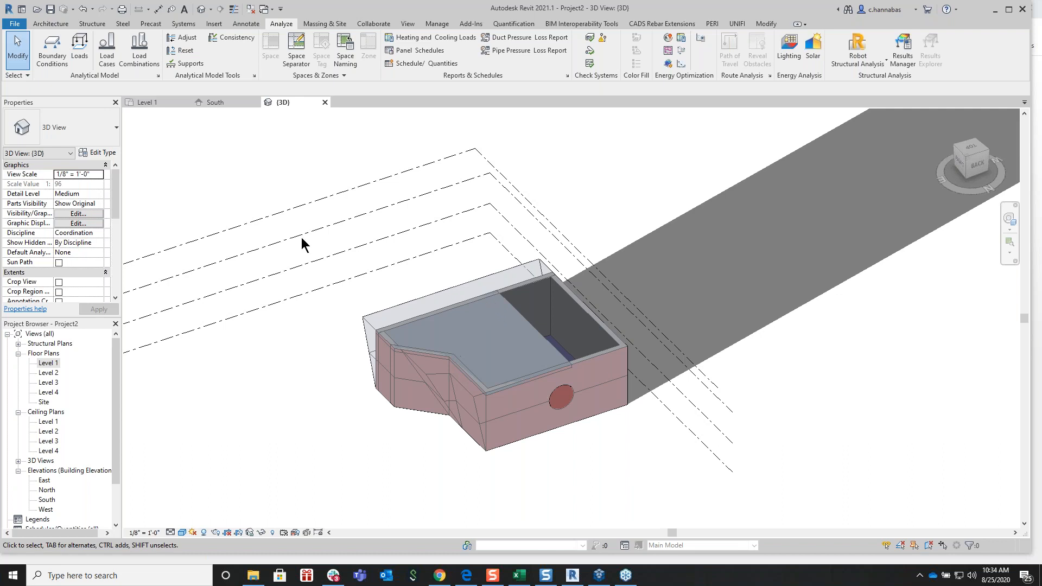
# Create a new family from the Mass.rft template in the Conceptual Mass folder
pyautogui.click(13, 24)
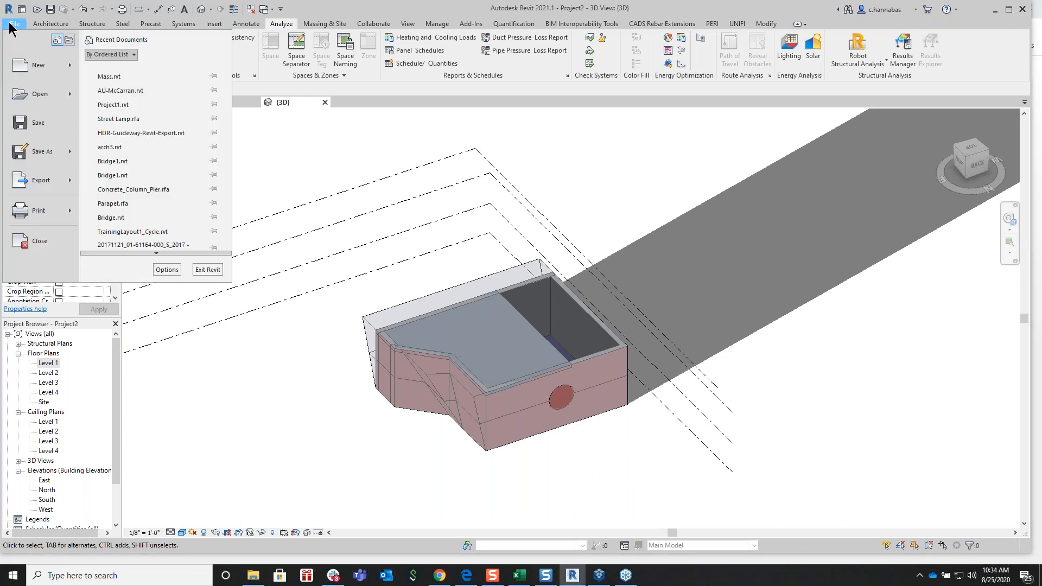
pyautogui.moveTo(44, 66)
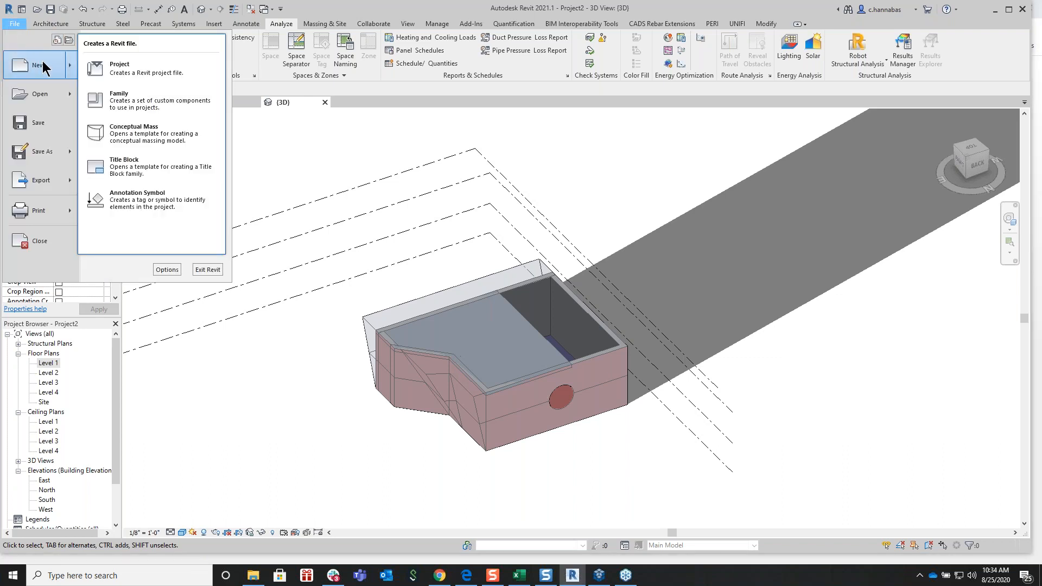
pyautogui.click(132, 100)
pyautogui.doubleClick(416, 228)
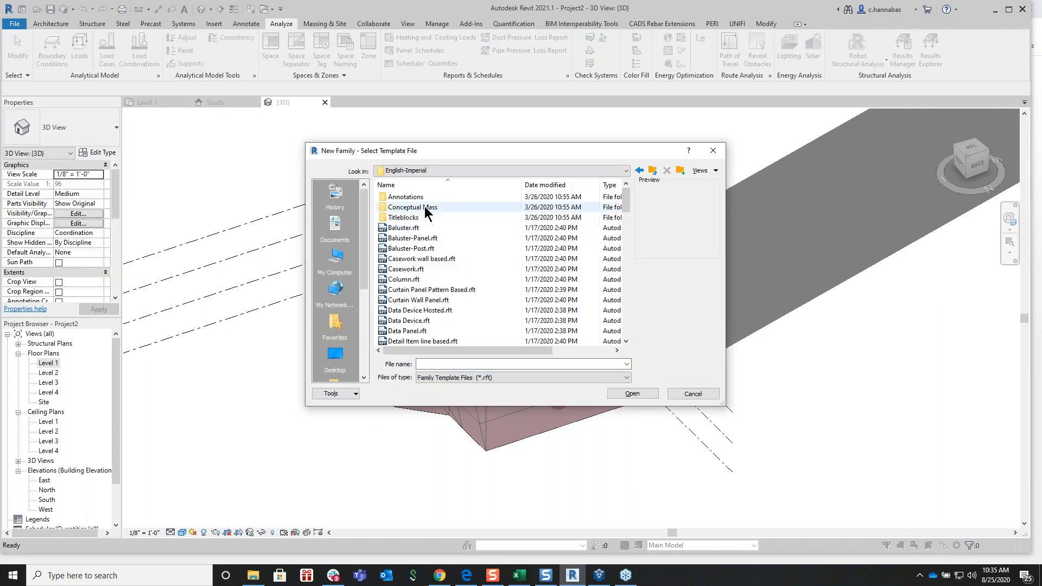
pyautogui.scroll(-7, 426, 218)
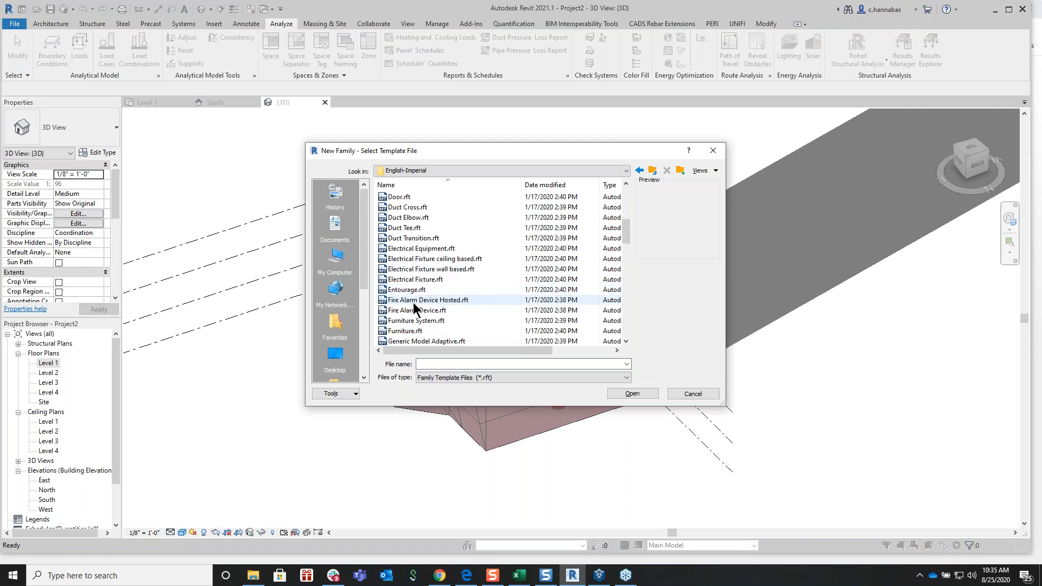
pyautogui.scroll(-7, 414, 309)
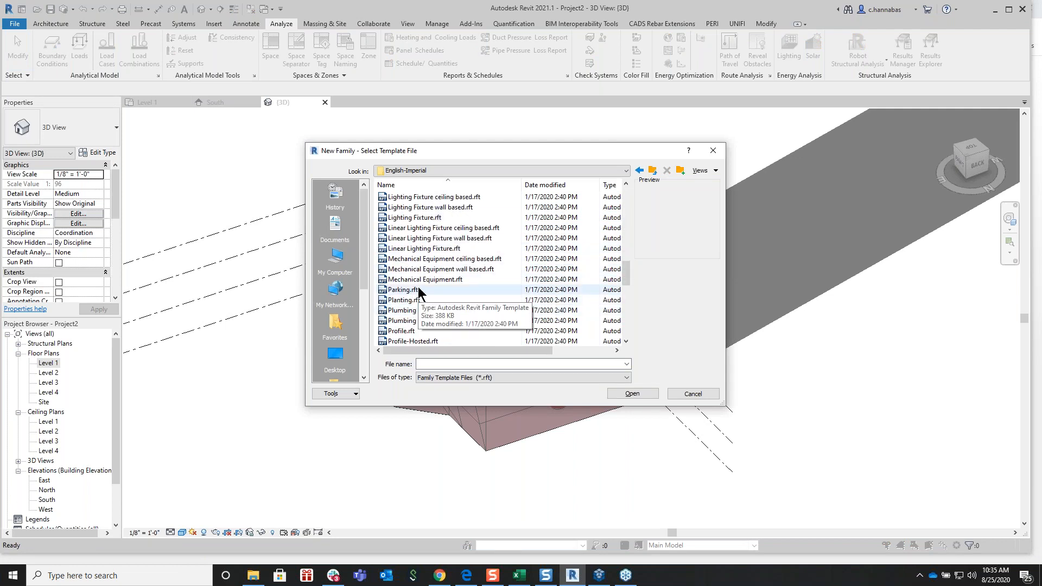
pyautogui.scroll(14, 419, 294)
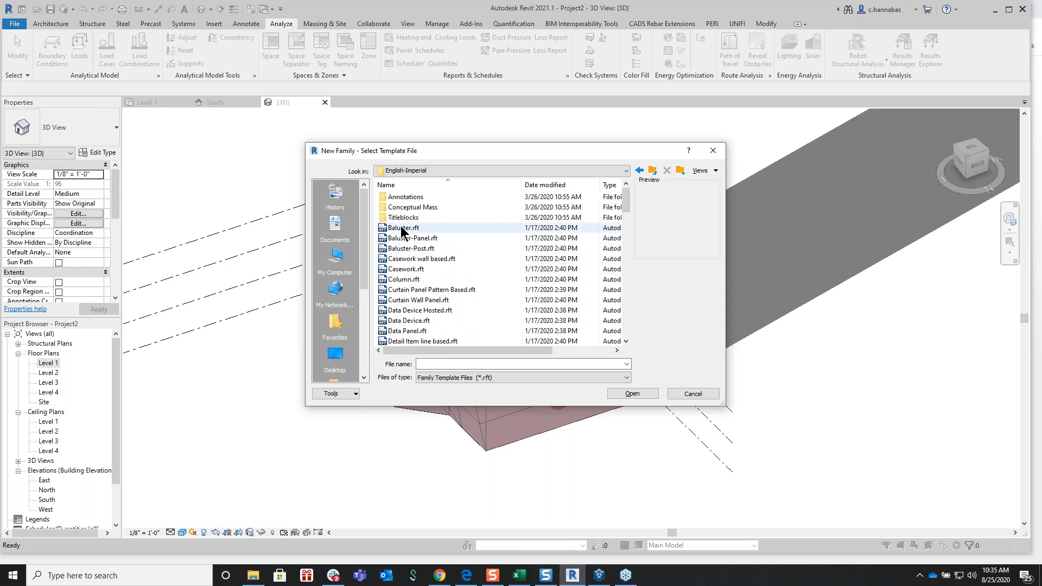
pyautogui.doubleClick(418, 208)
pyautogui.click(400, 197)
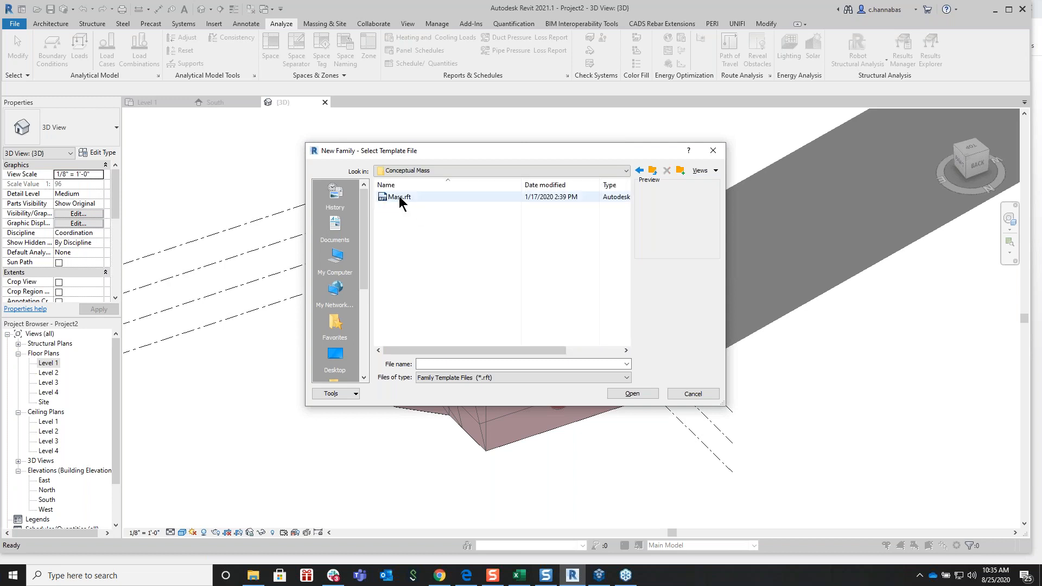
pyautogui.click(629, 393)
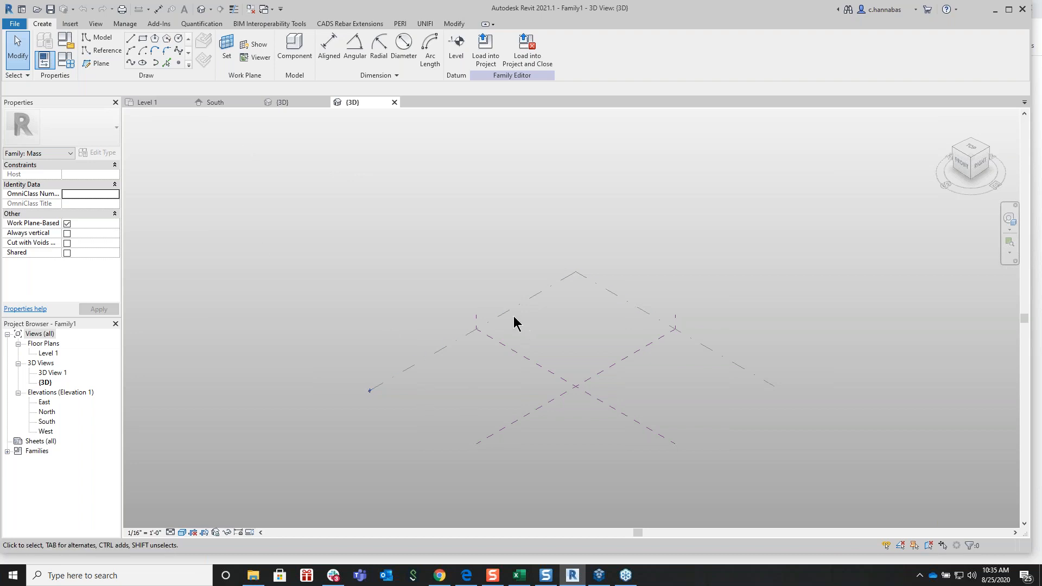
# Draw a 160' by 160' model-line rectangle on Level 1 between the far ends of the two center reference planes
pyautogui.click(109, 38)
pyautogui.click(143, 38)
pyautogui.click(477, 329)
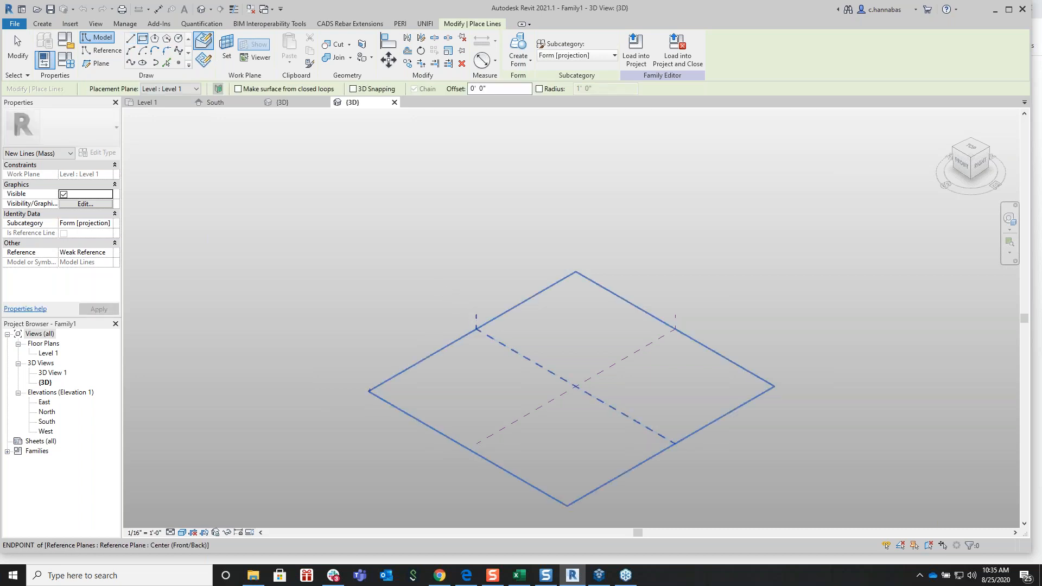
pyautogui.click(676, 329)
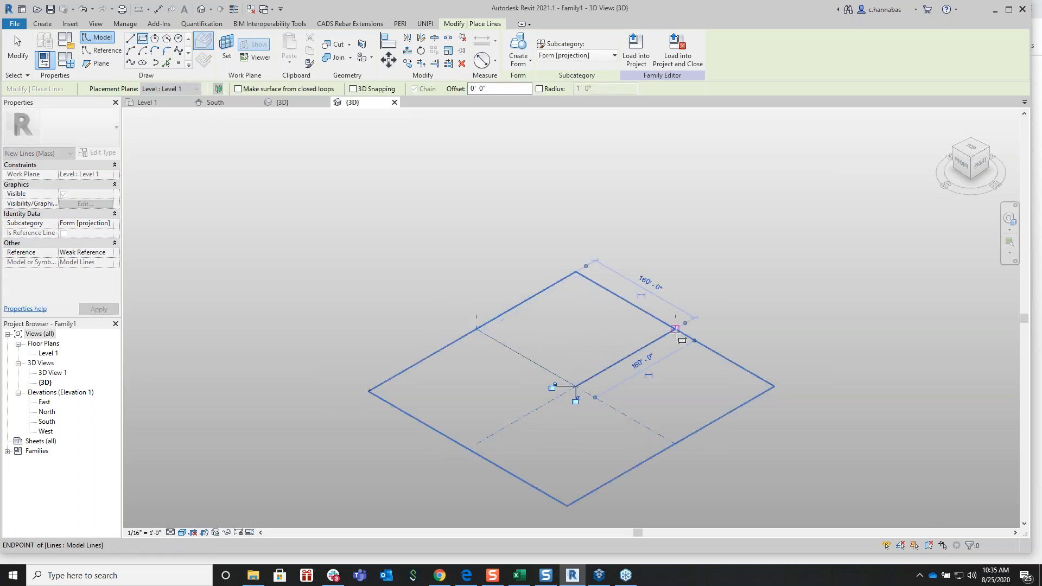
# Finish drawing lines and create a solid form from the rectangle on Level 1
pyautogui.rightClick(700, 241)
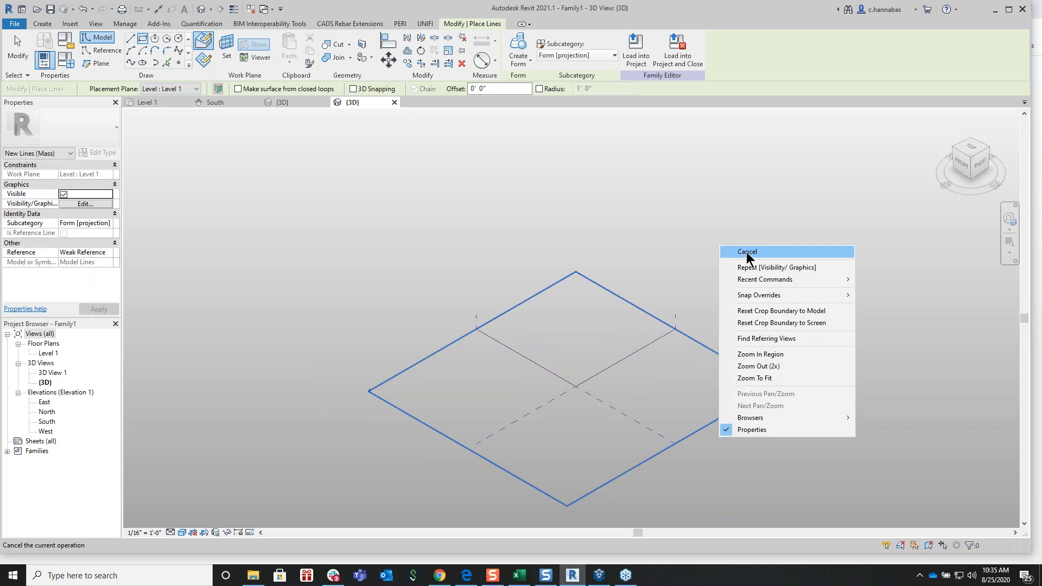
pyautogui.click(727, 253)
pyautogui.click(654, 346)
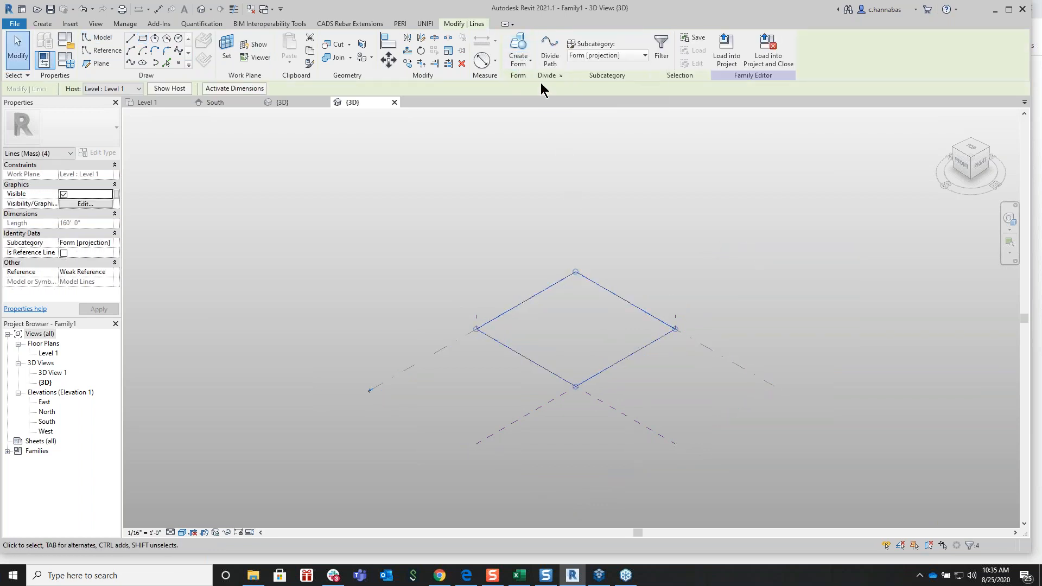
pyautogui.click(516, 63)
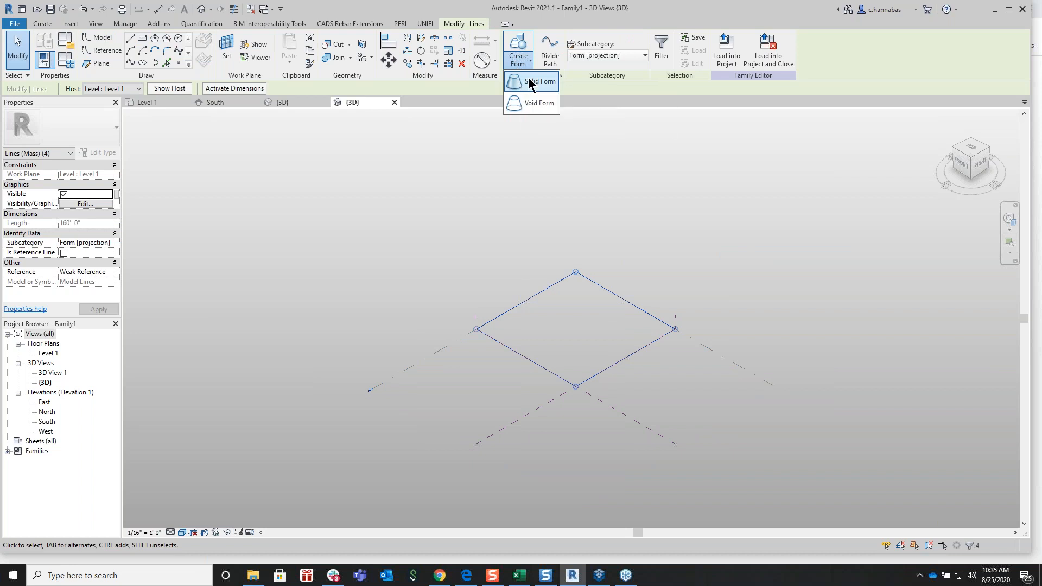
pyautogui.click(529, 80)
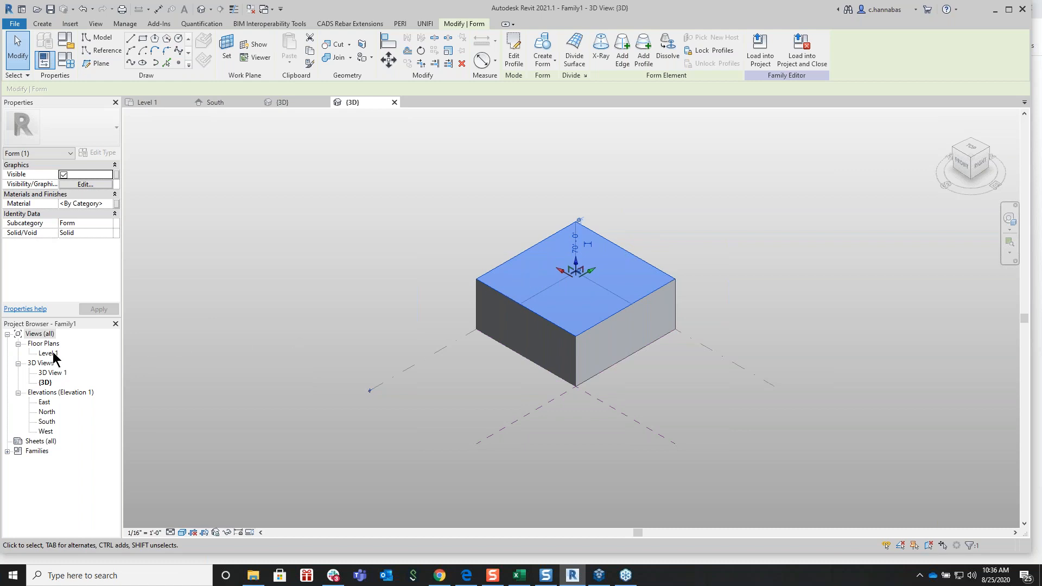
# Open the family's South elevation and select the top of the solid form to inspect its height
pyautogui.click(47, 423)
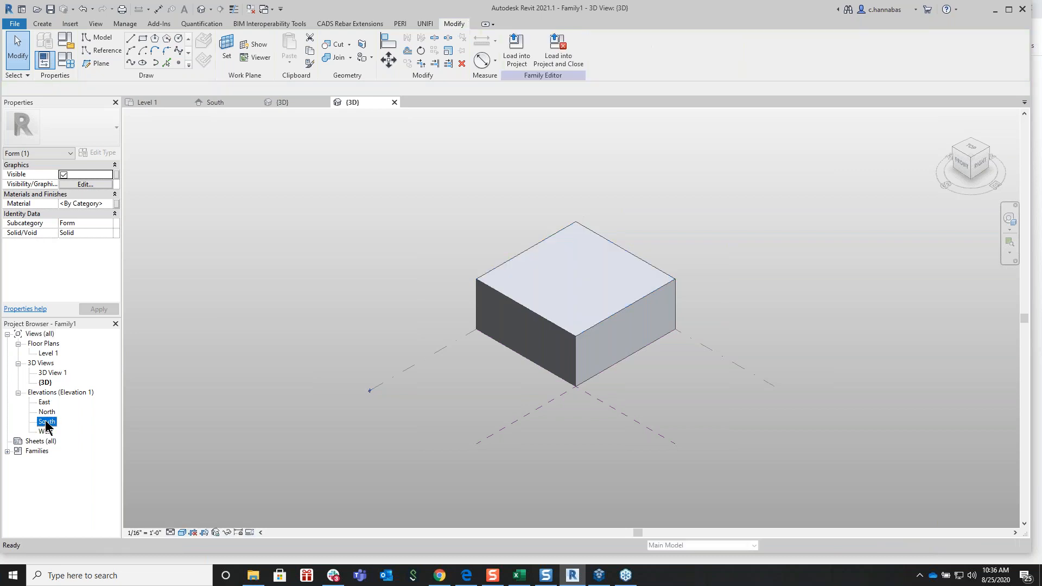
pyautogui.doubleClick(47, 423)
pyautogui.moveTo(661, 358); pyautogui.dragTo(328, 325, button='middle')
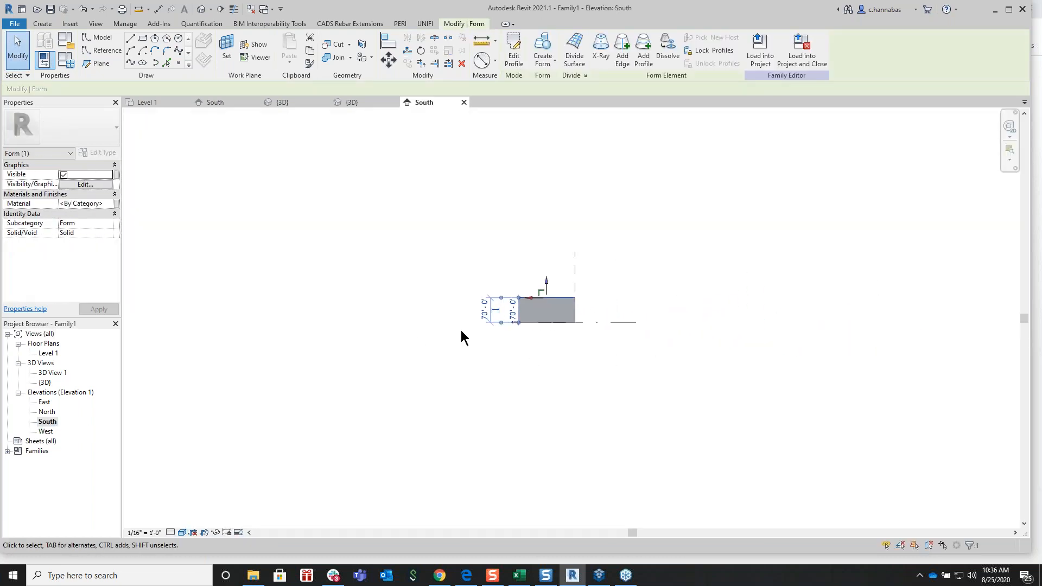
pyautogui.scroll(5, 588, 277)
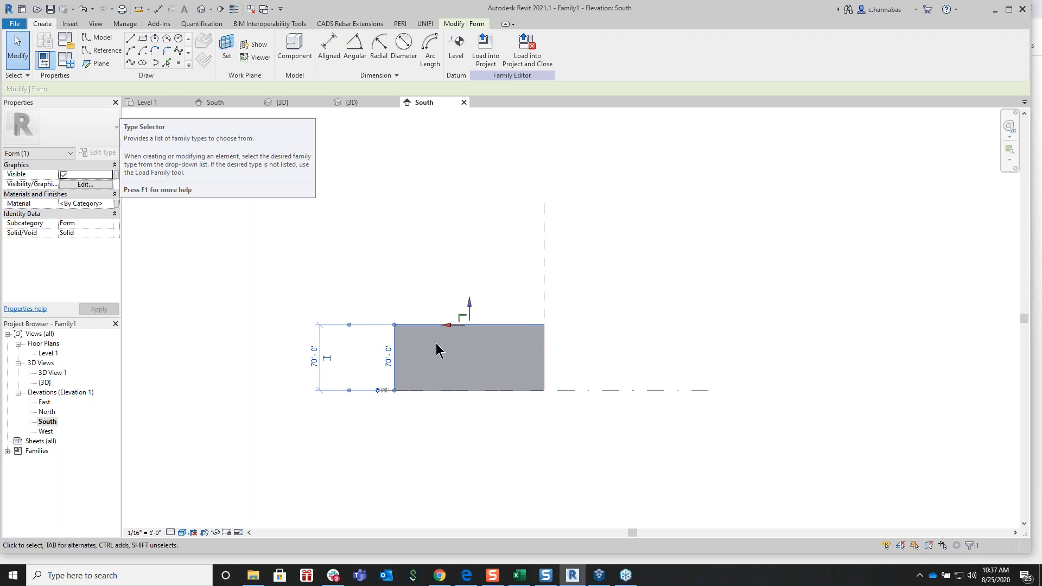
pyautogui.click(486, 233)
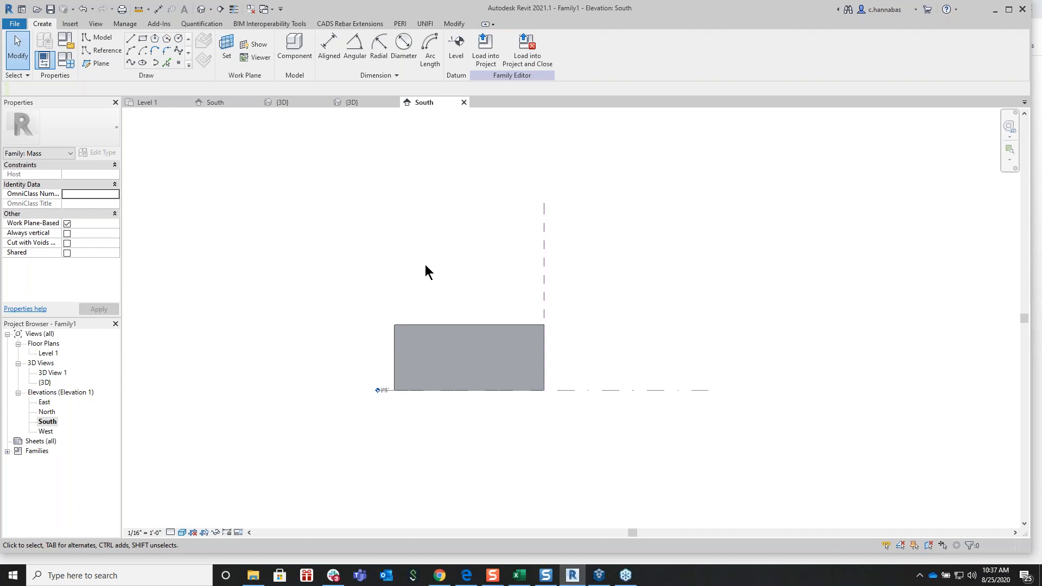
pyautogui.click(461, 326)
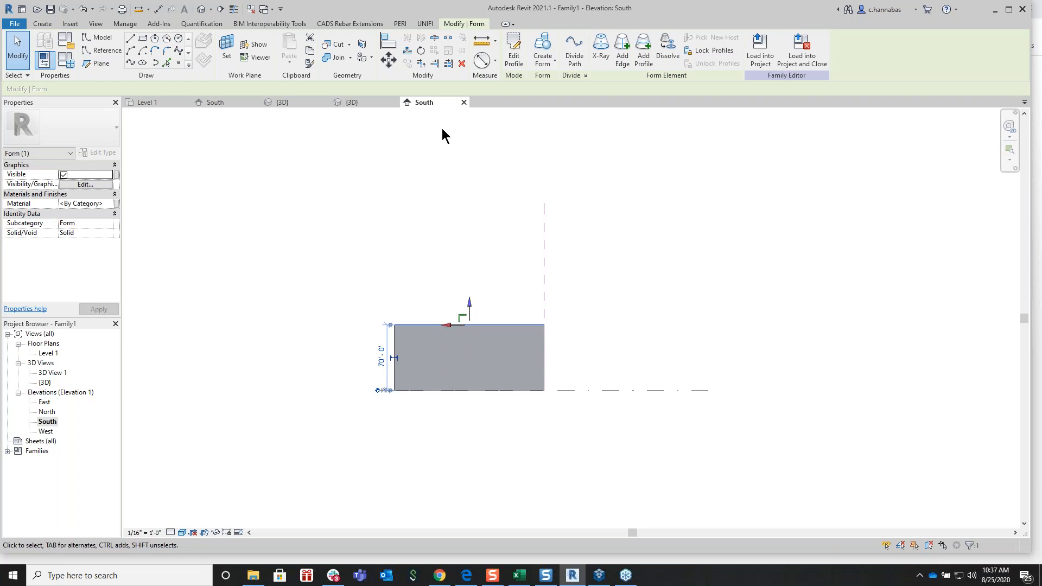
# Close the mass family's South and 3D views without saving changes to Family1
pyautogui.click(464, 102)
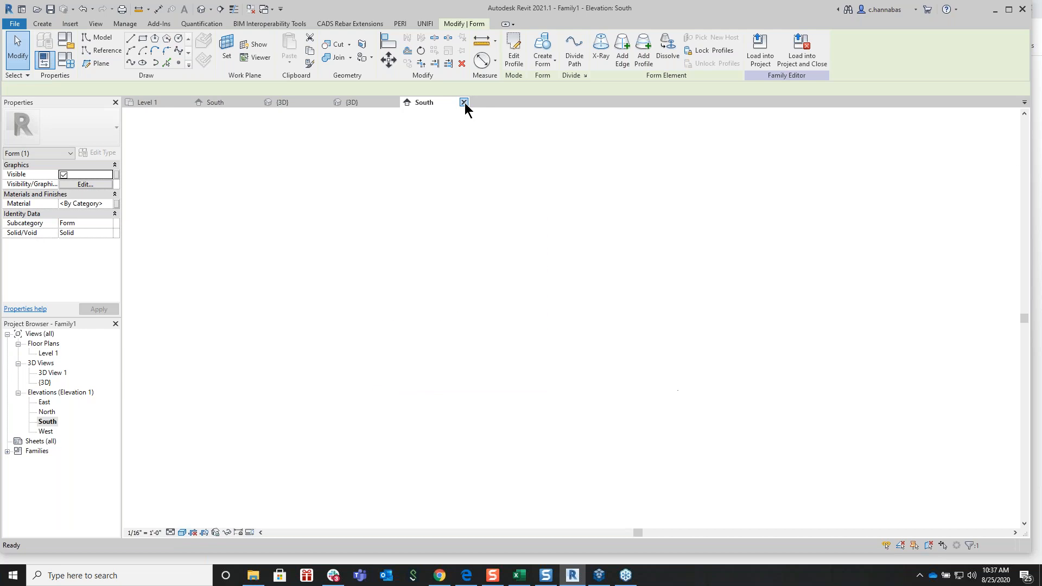
pyautogui.click(394, 102)
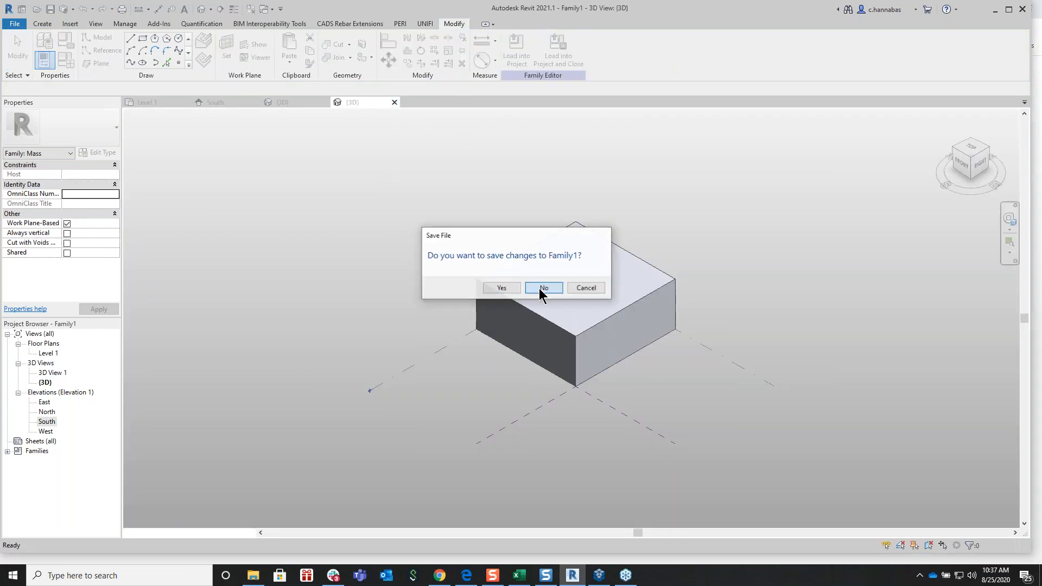
pyautogui.click(540, 288)
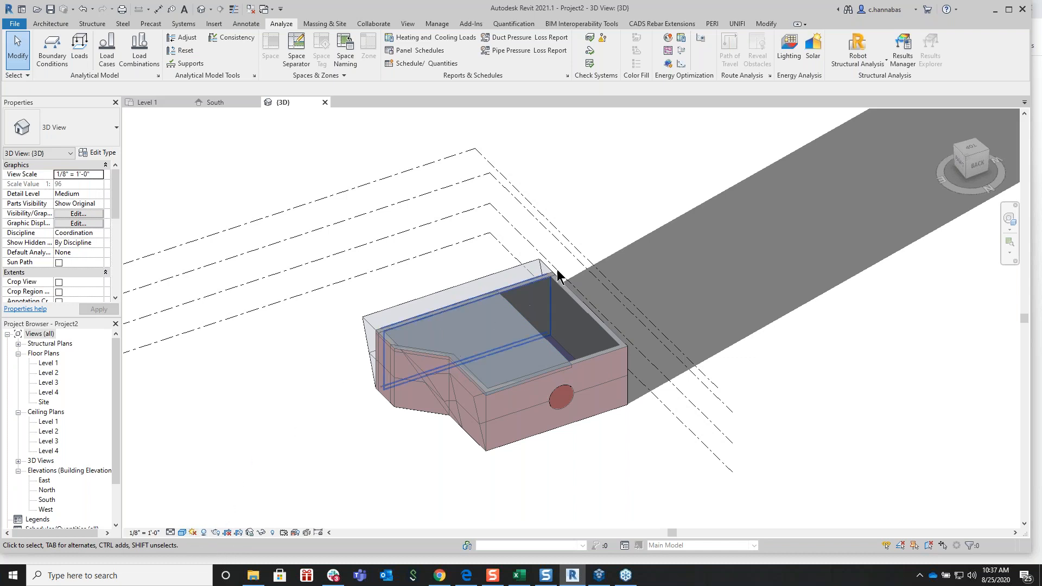
# Open the Solar Analysis tool to view its study type, surfaces and study settings, and close it
pyautogui.click(813, 50)
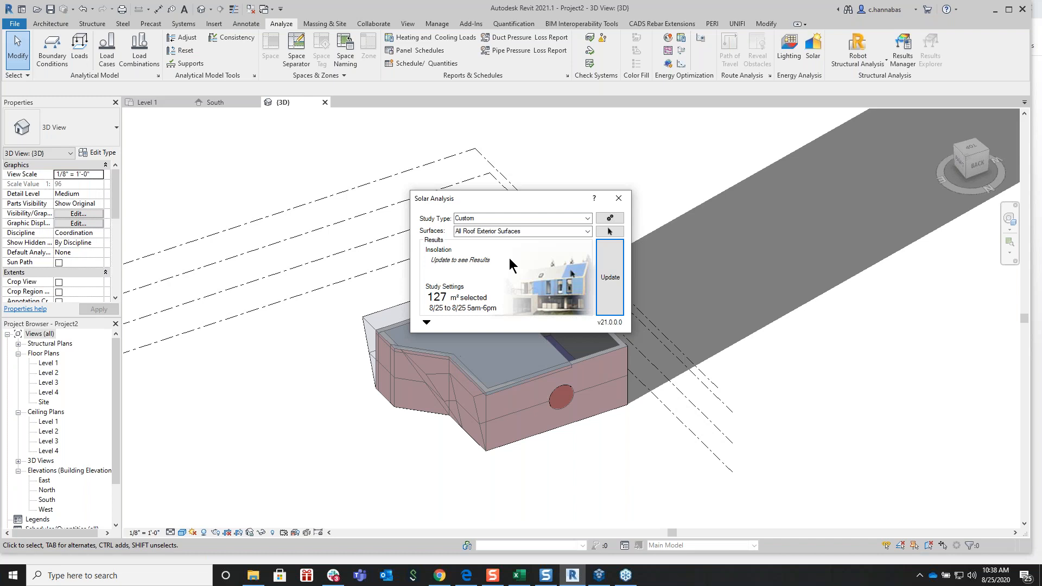
pyautogui.click(619, 201)
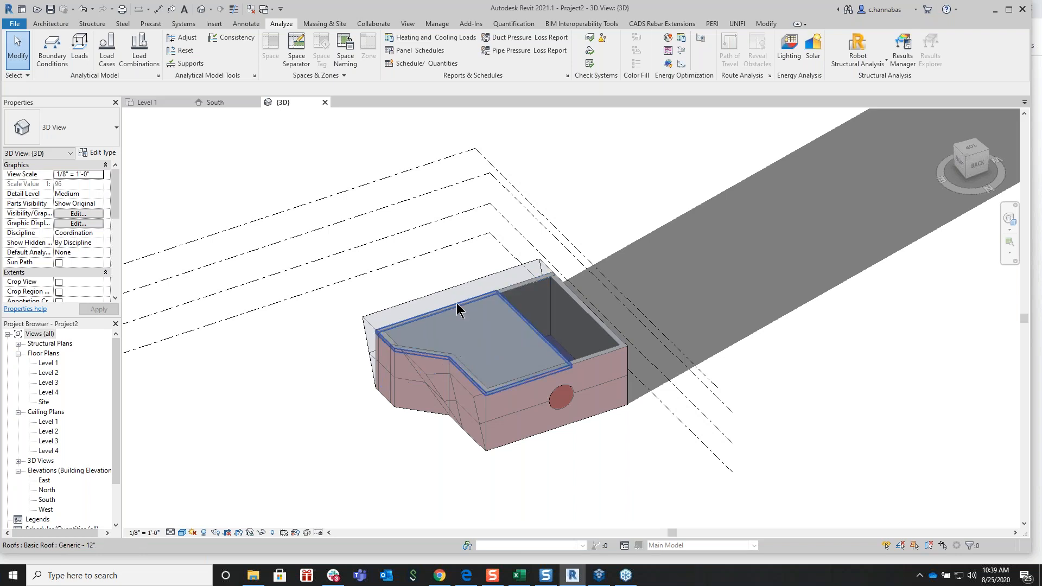
# Place a Box mass on the Level 1 work plane beside the existing building in the 3D view
pyautogui.click(326, 24)
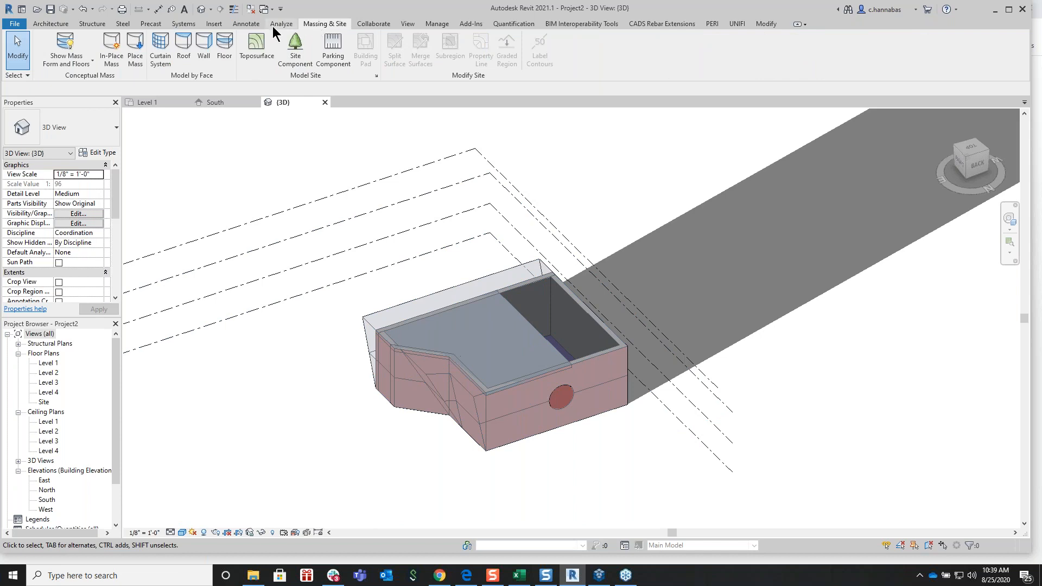
pyautogui.click(135, 60)
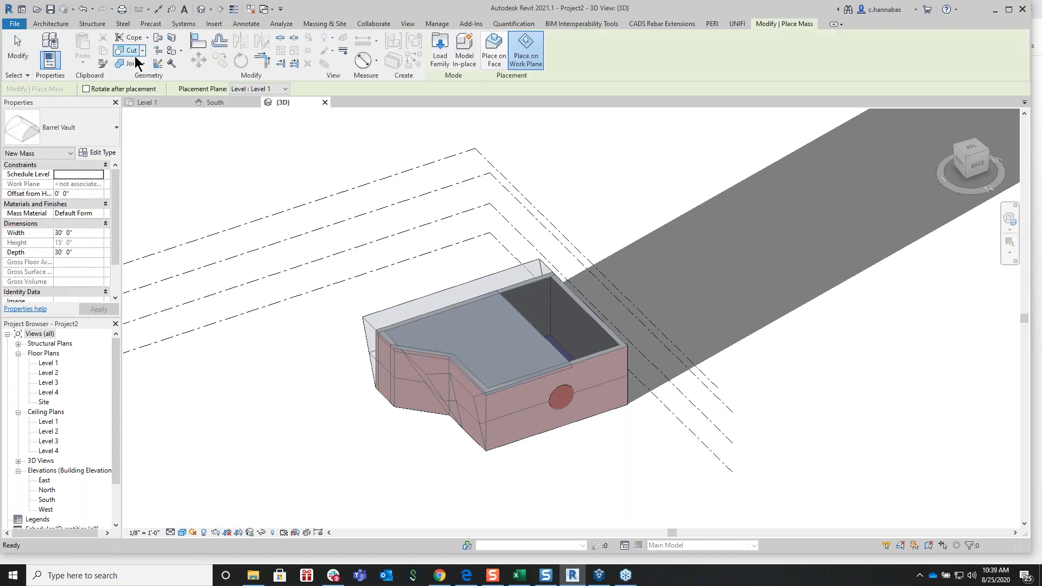
pyautogui.click(92, 129)
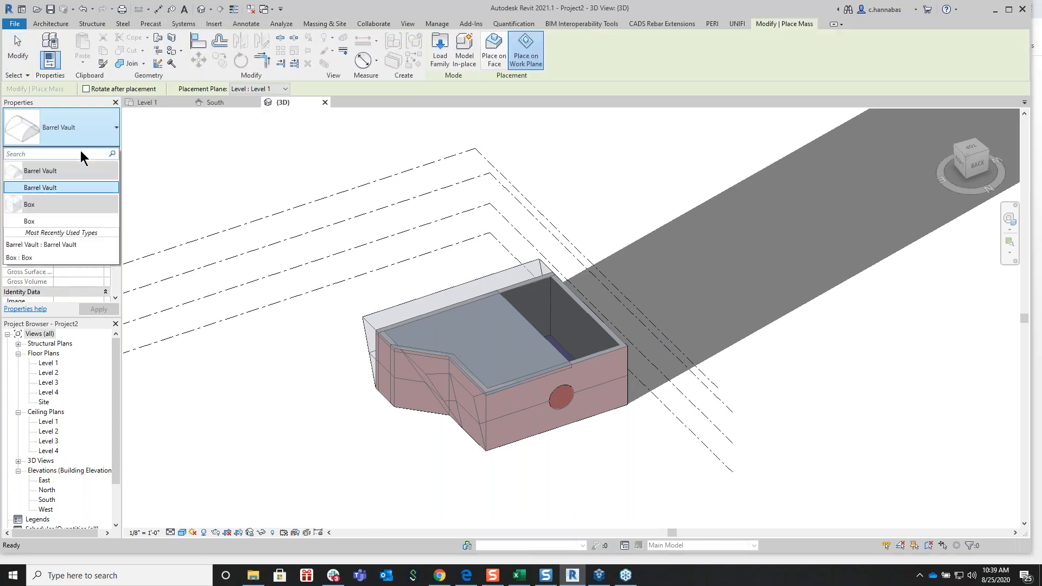
pyautogui.click(39, 223)
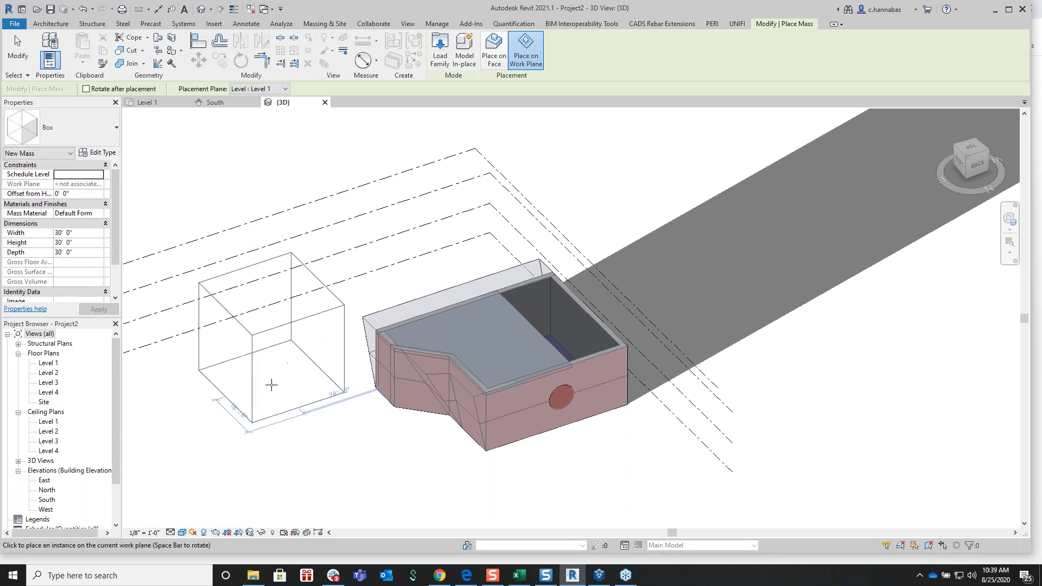
pyautogui.click(274, 401)
pyautogui.rightClick(287, 364)
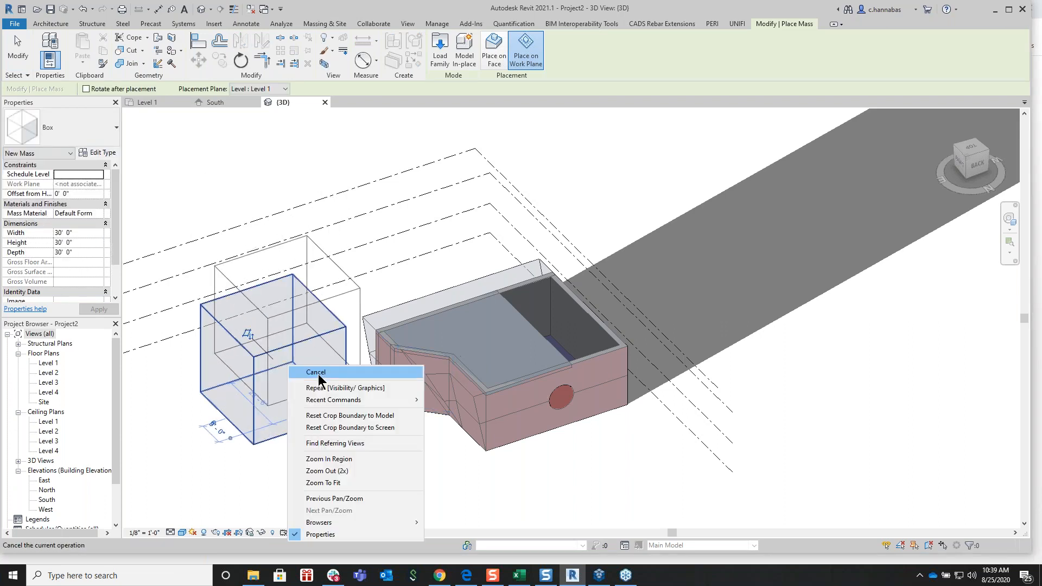
pyautogui.click(313, 374)
pyautogui.rightClick(317, 376)
pyautogui.click(342, 382)
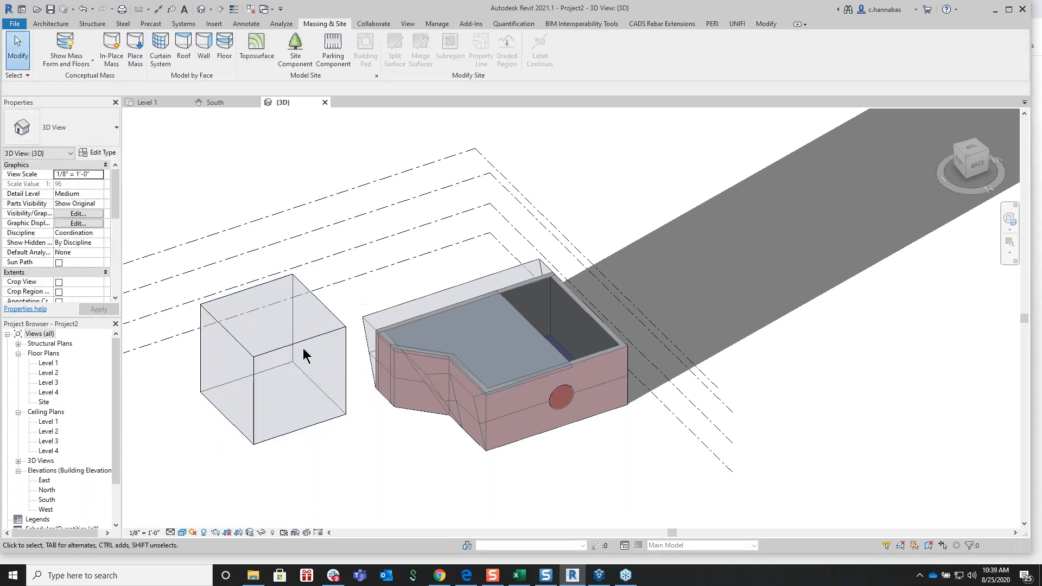
# Open the placed Box mass's family for editing
pyautogui.click(299, 343)
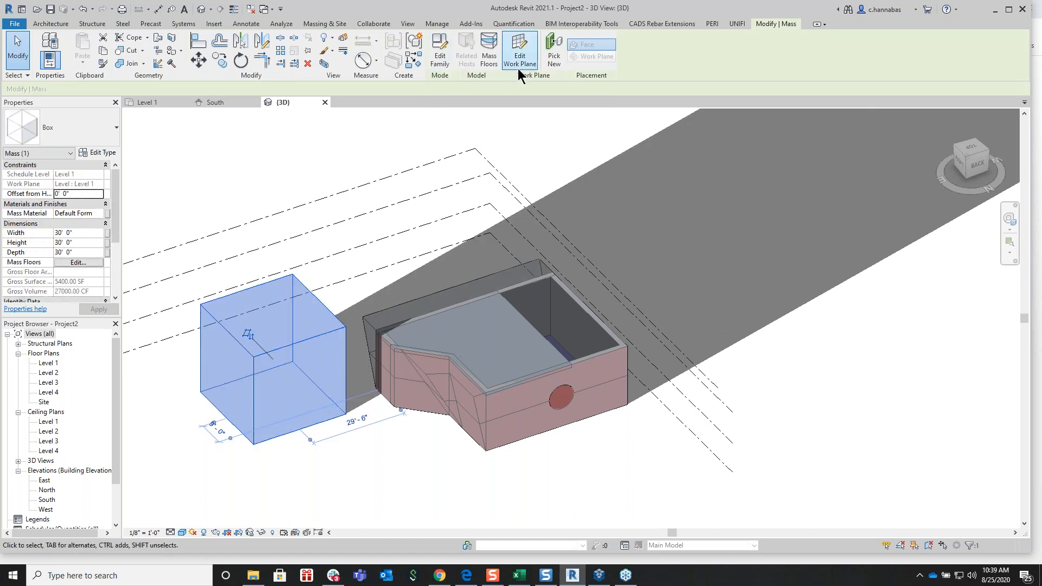
pyautogui.click(441, 57)
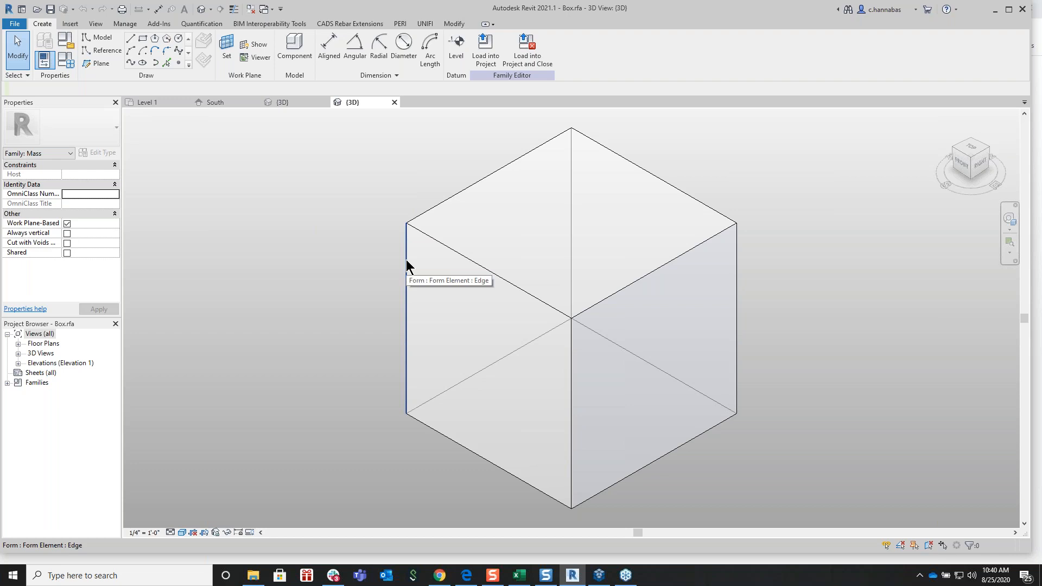
# View both masses in the project's South elevation and Level 1 floor plan, and return to the project's 3D view
pyautogui.click(222, 101)
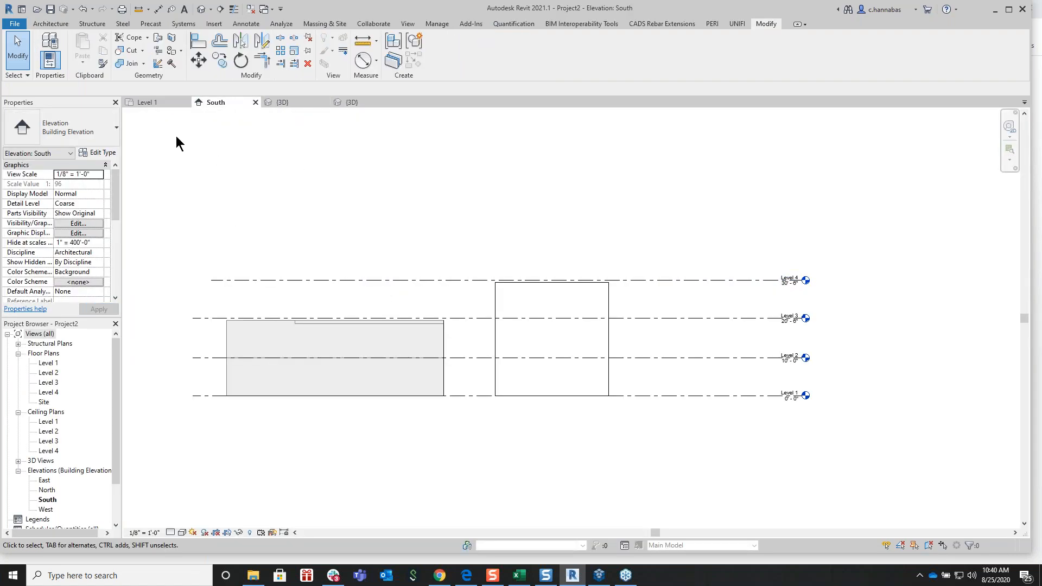
pyautogui.click(158, 103)
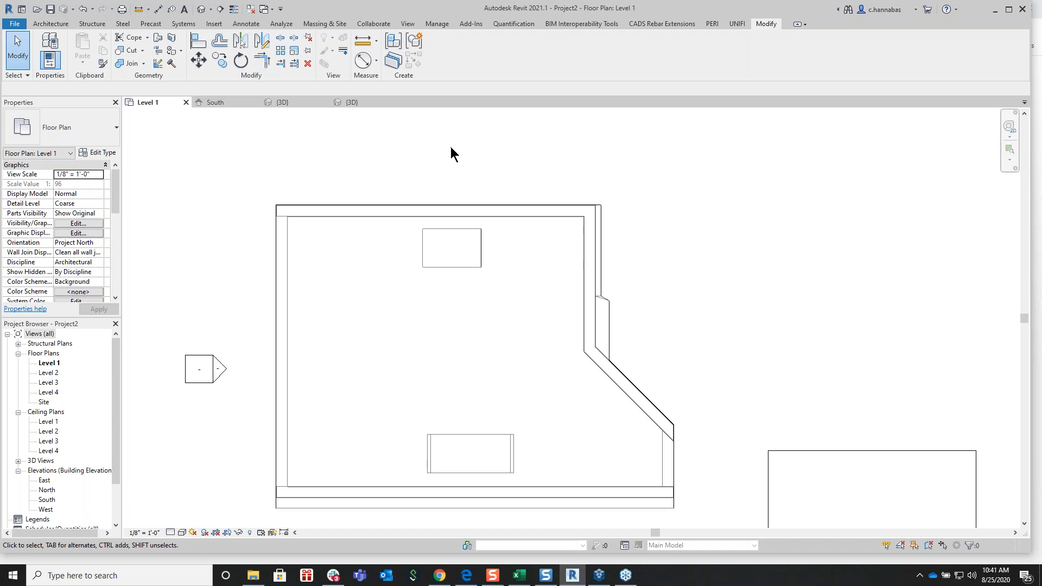
pyautogui.scroll(-3, 450, 154)
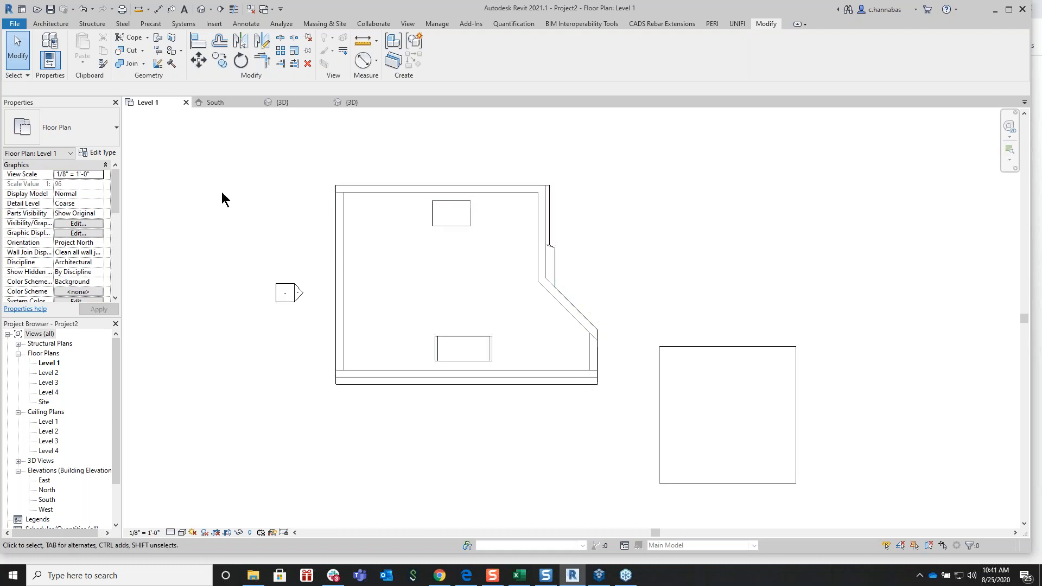
pyautogui.click(289, 103)
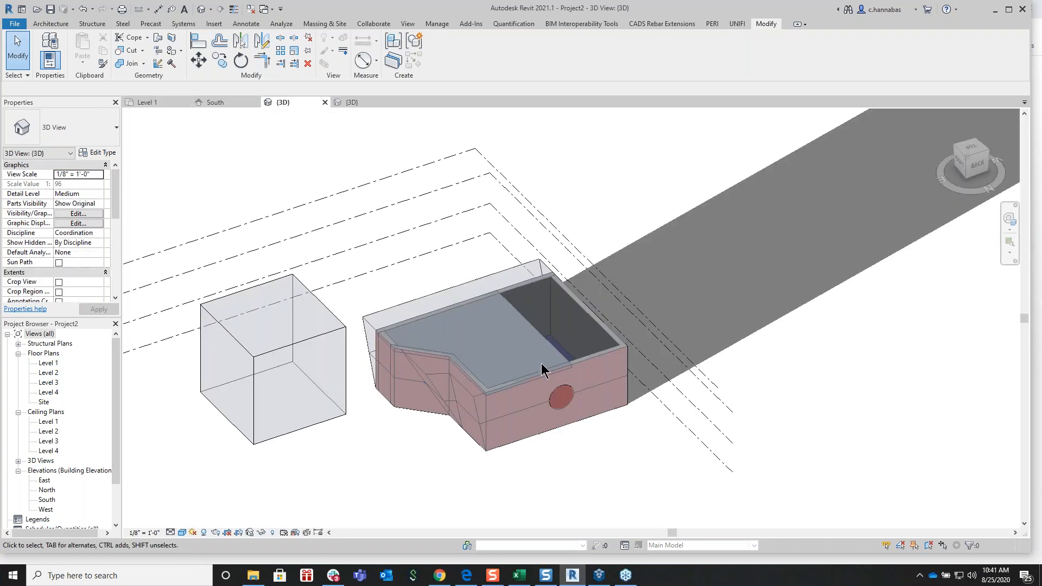
# Select the in-place building mass and the Box mass in turn to compare their properties, and clear the selection
pyautogui.click(563, 395)
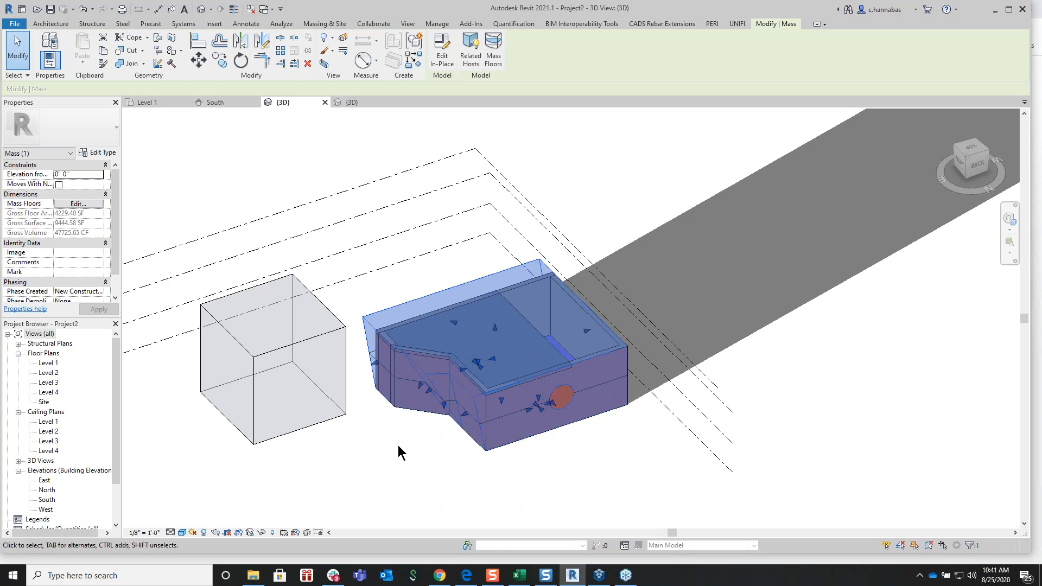
pyautogui.click(291, 343)
pyautogui.click(292, 343)
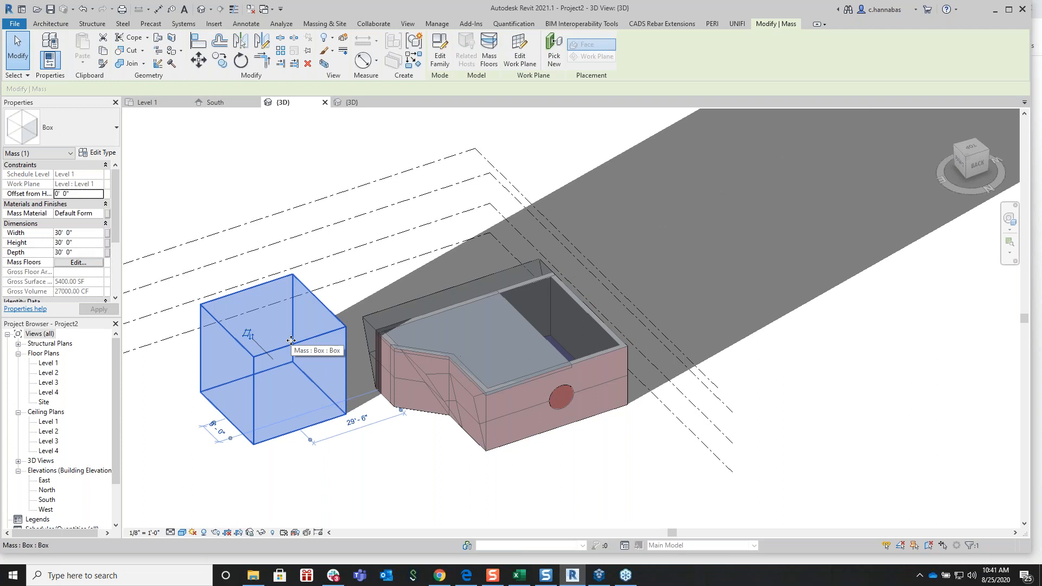
pyautogui.click(451, 471)
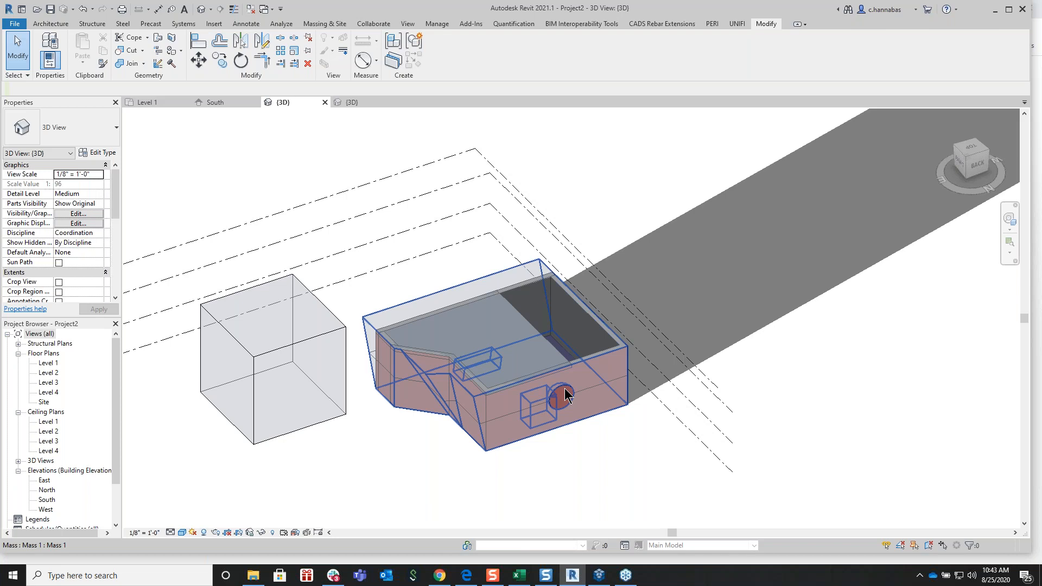
# Review the print options and print setup for the current 3D view, closing everything without printing or saving the project
pyautogui.click(15, 24)
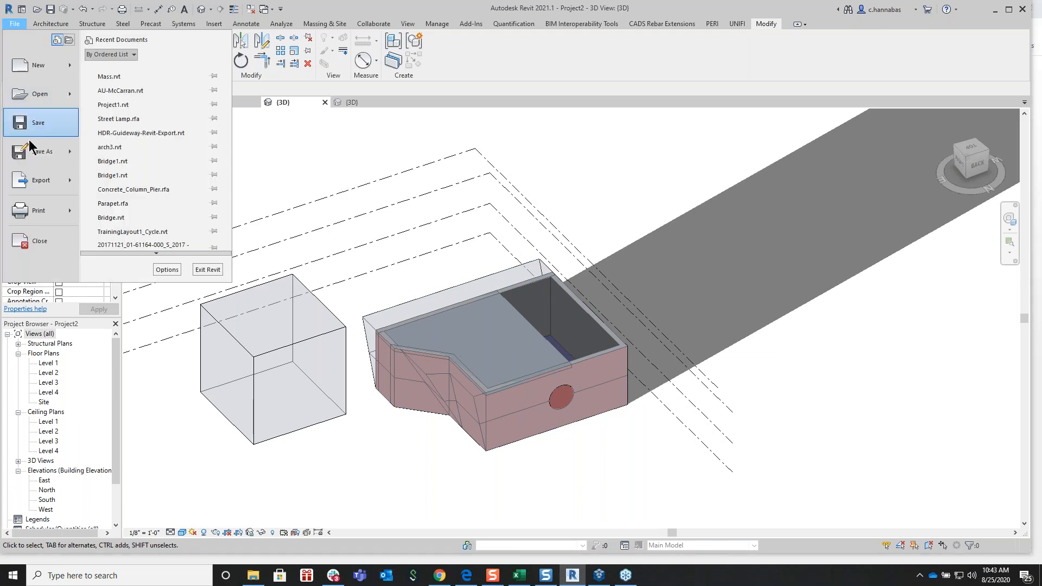
pyautogui.moveTo(44, 209)
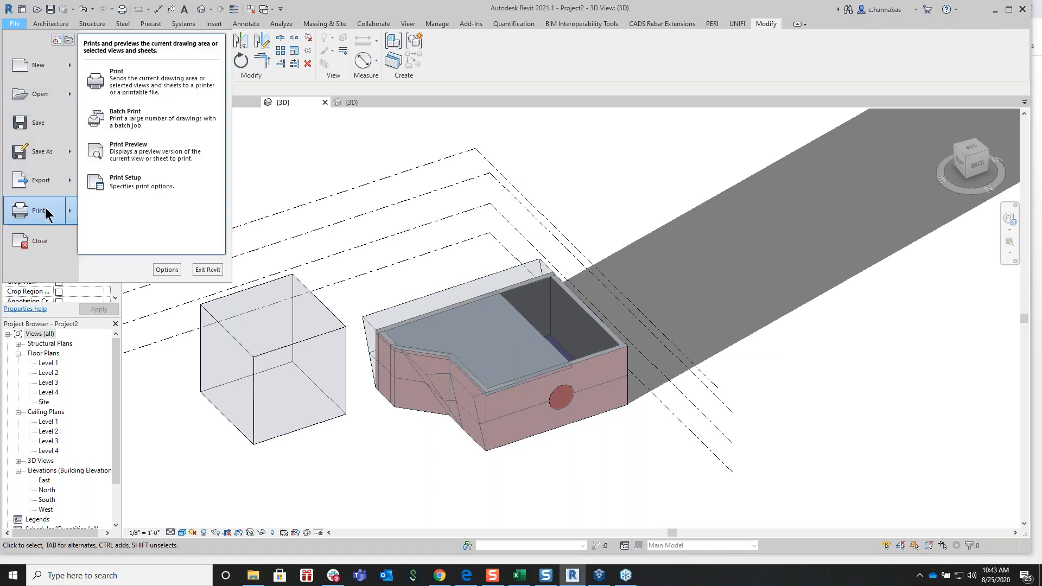
pyautogui.click(138, 92)
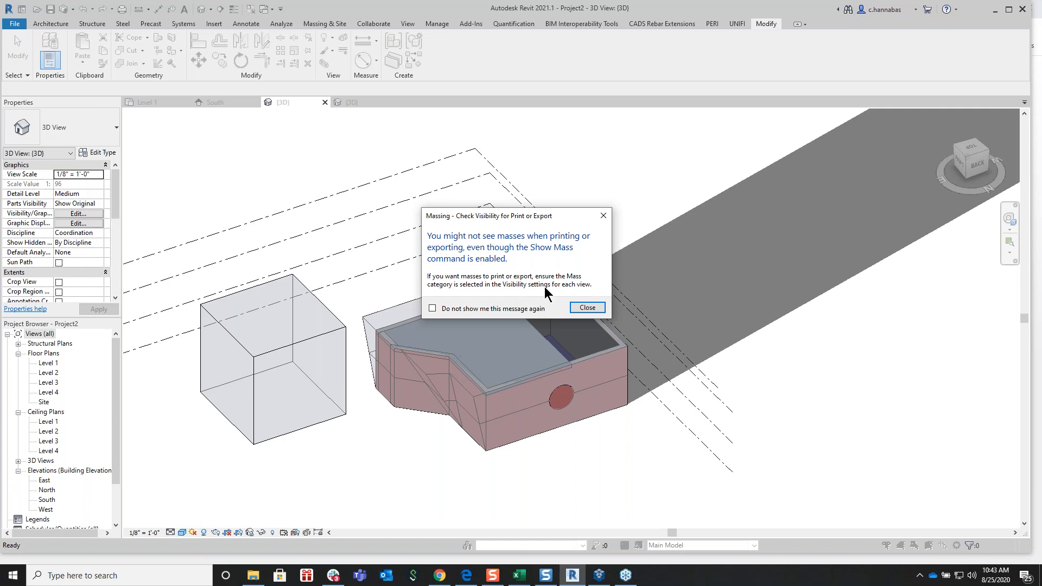
pyautogui.click(587, 308)
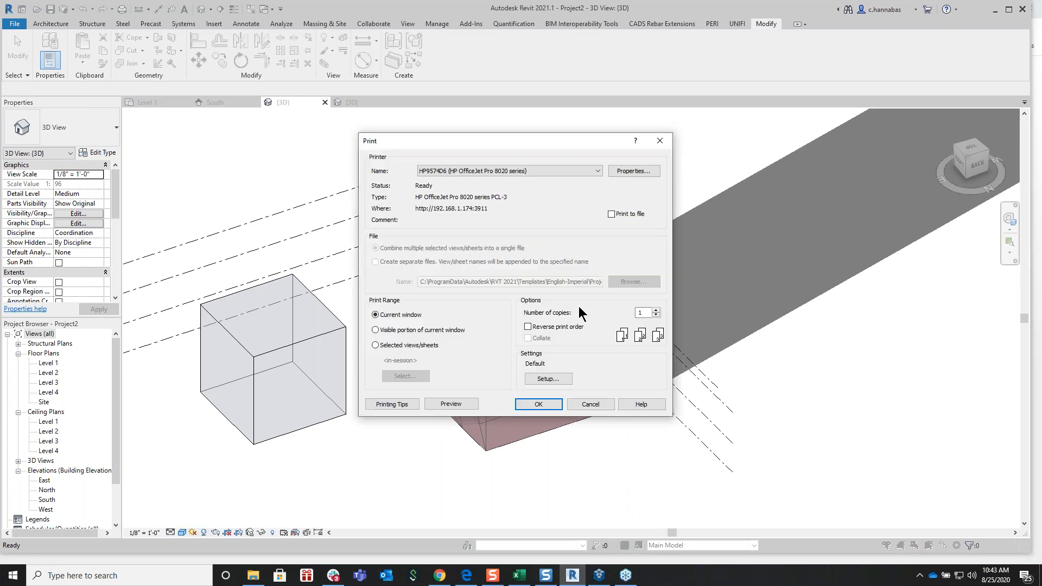
pyautogui.click(547, 380)
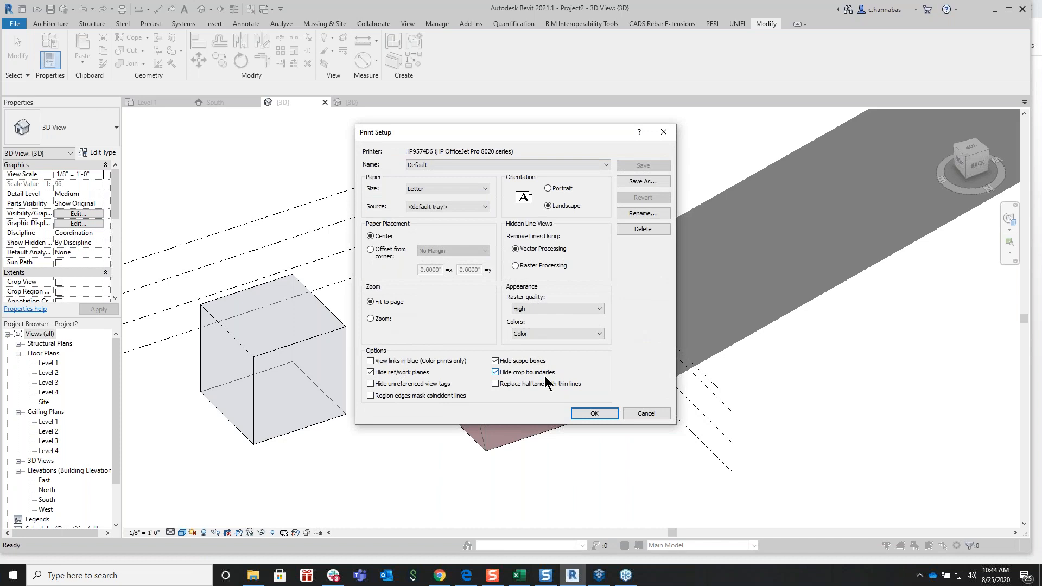
pyautogui.click(646, 413)
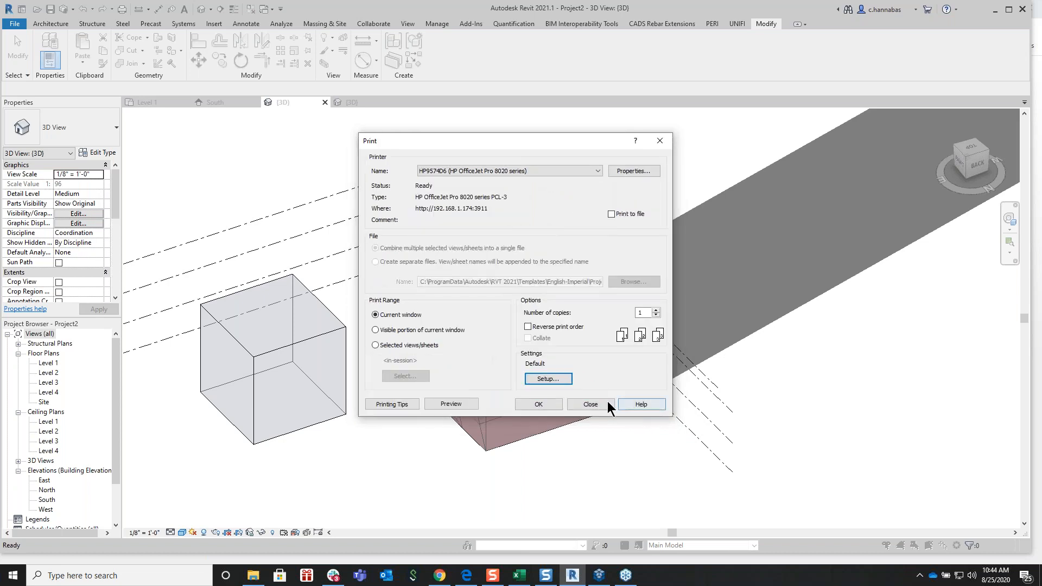
pyautogui.click(594, 406)
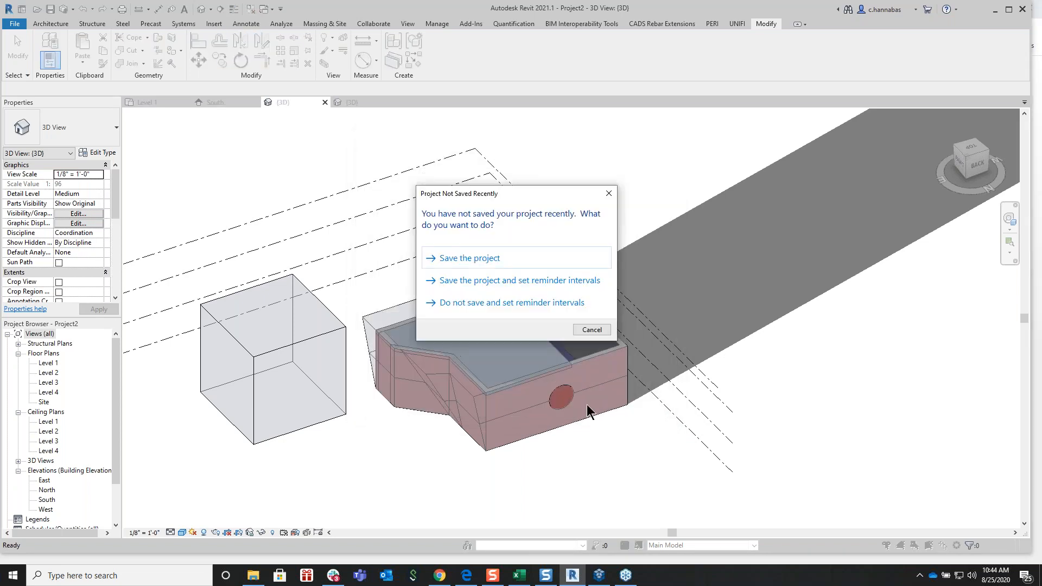
pyautogui.click(592, 331)
# Enable the Mass category in the 3D view's Visibility/Graphic Overrides
pyautogui.press('v')
pyautogui.press('g')
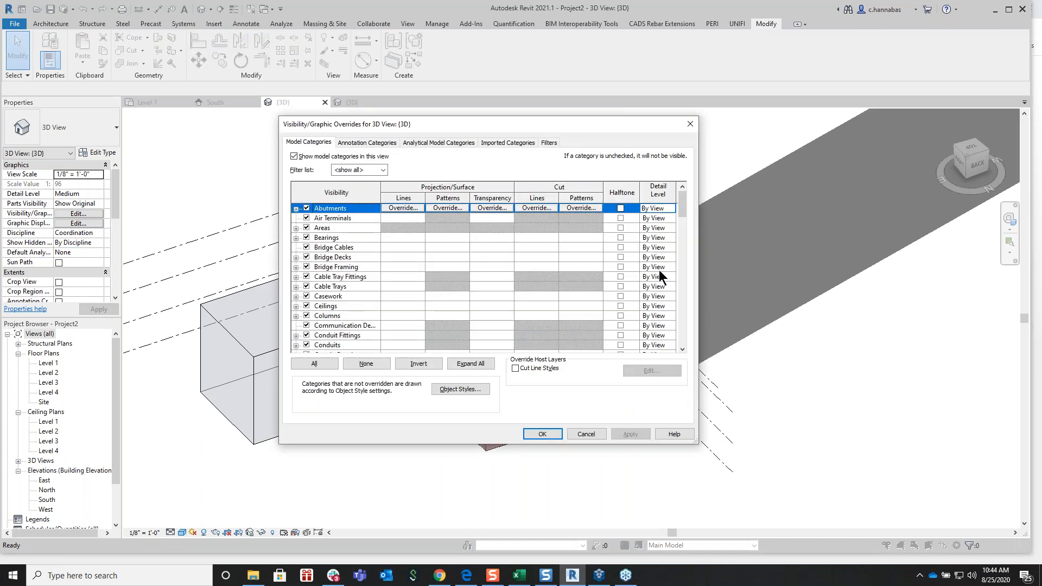
pyautogui.moveTo(684, 200); pyautogui.dragTo(685, 260)
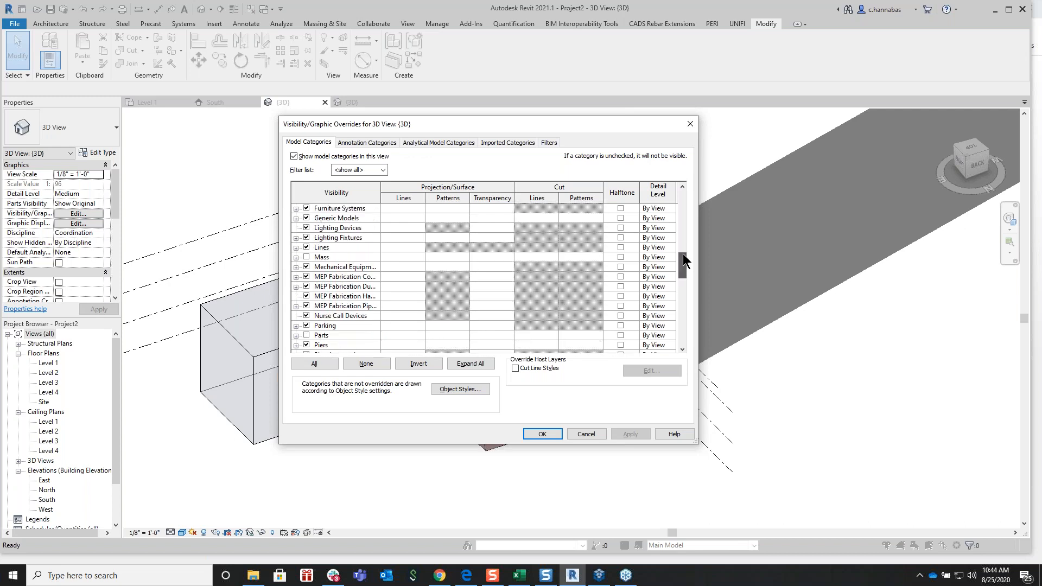
pyautogui.click(307, 258)
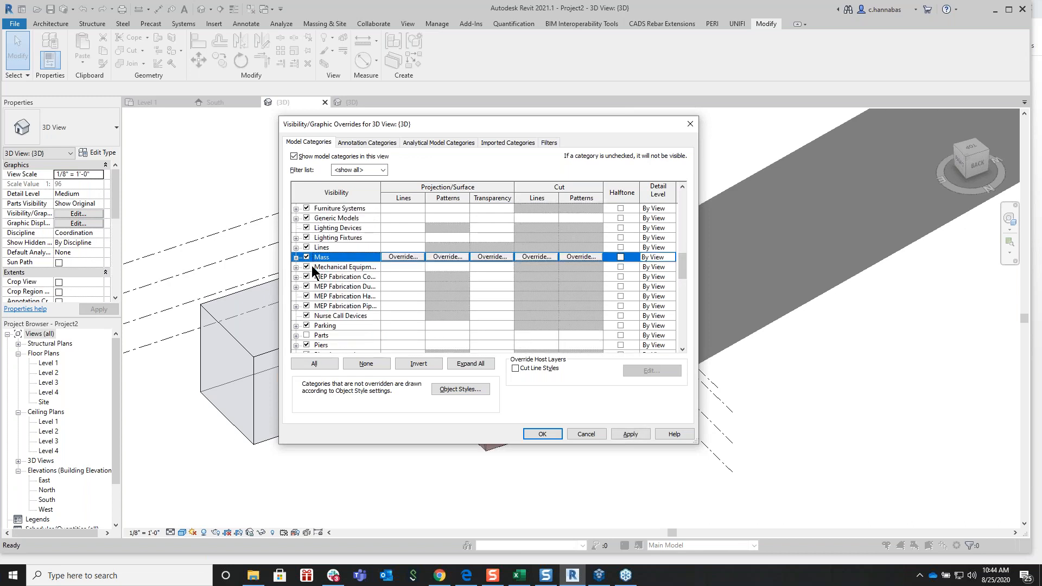
pyautogui.click(542, 434)
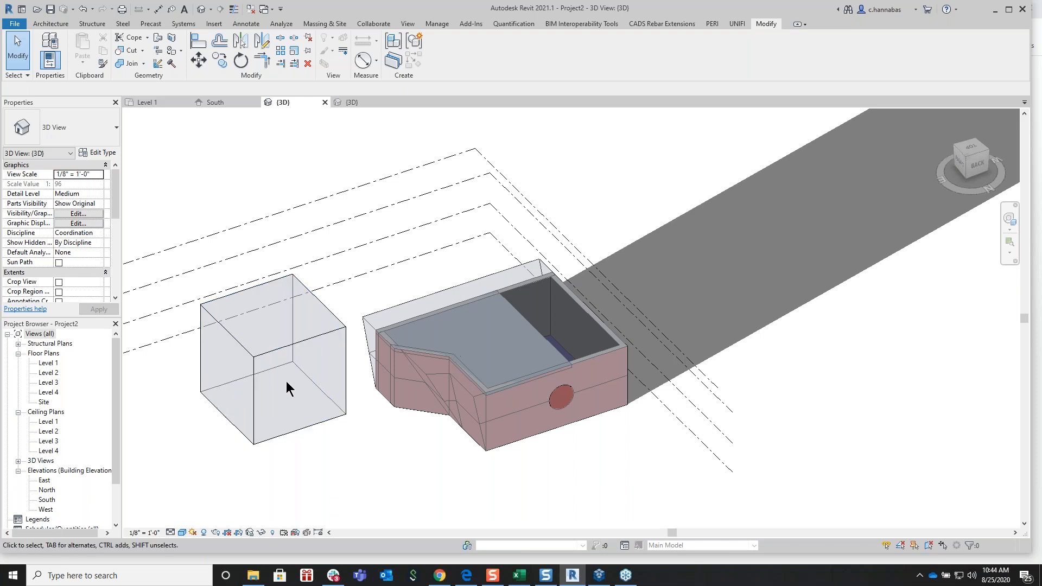
# Select the short brick wall at the building corner nearest the Box mass to inspect it, and clear the selection
pyautogui.scroll(5, 393, 380)
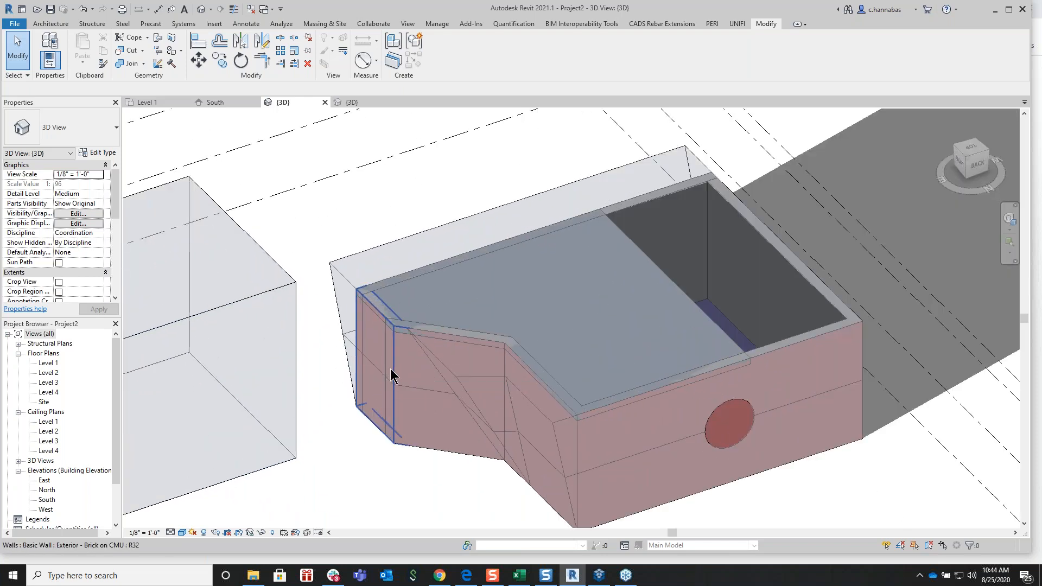
pyautogui.click(384, 360)
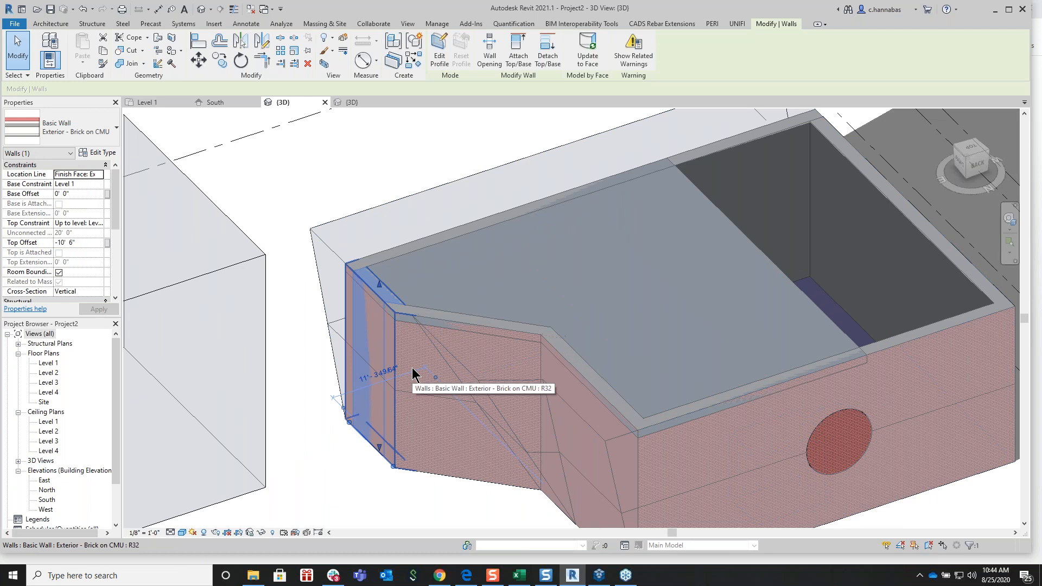
pyautogui.press('Escape')
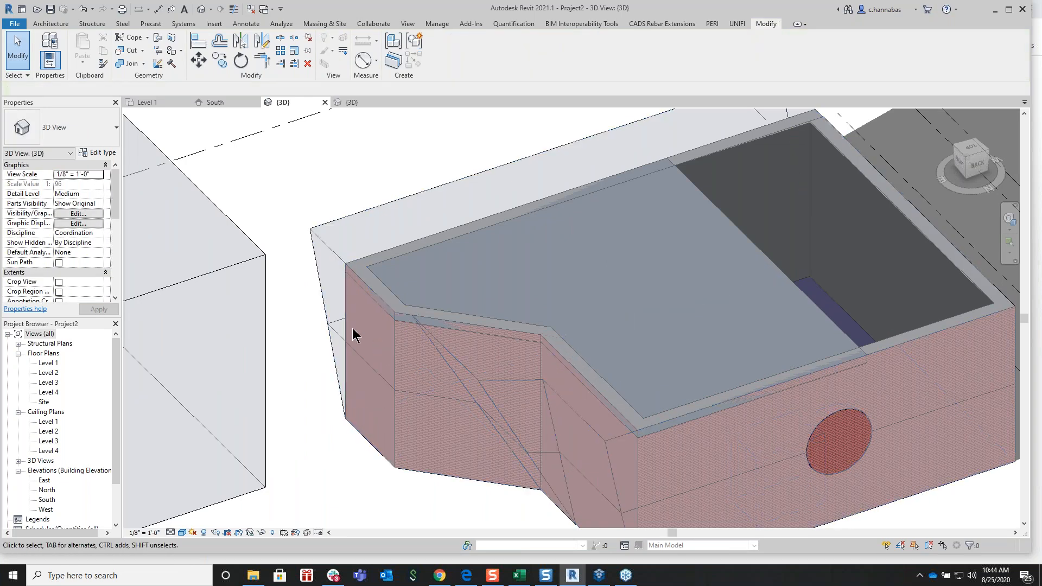
# Place an Exterior Glazing curtain wall on the slanted mass face at the building corner beside the Box mass
pyautogui.click(60, 24)
pyautogui.click(46, 61)
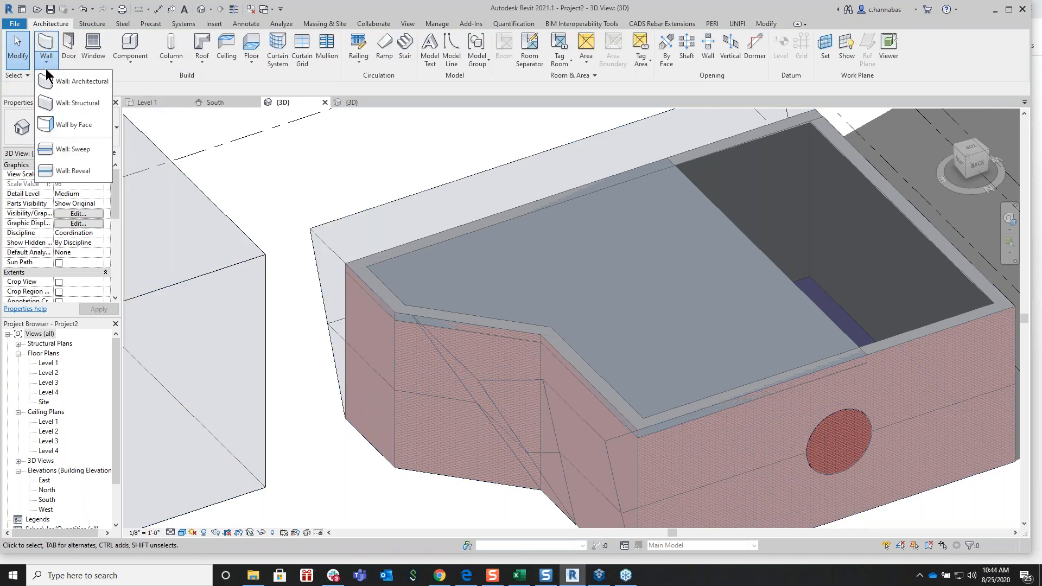
pyautogui.click(65, 81)
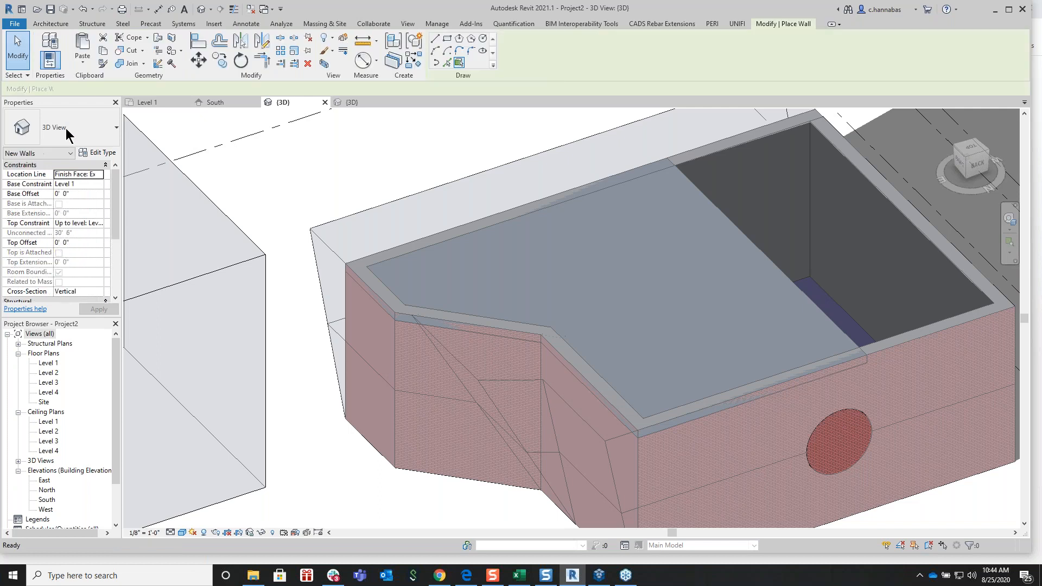
pyautogui.click(76, 131)
pyautogui.scroll(-10, 76, 392)
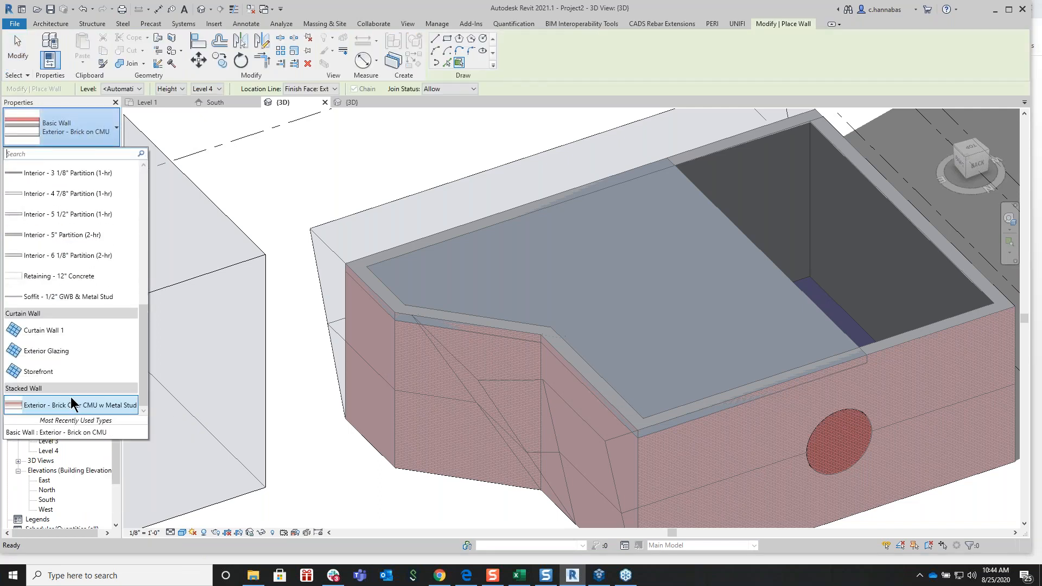
pyautogui.click(57, 353)
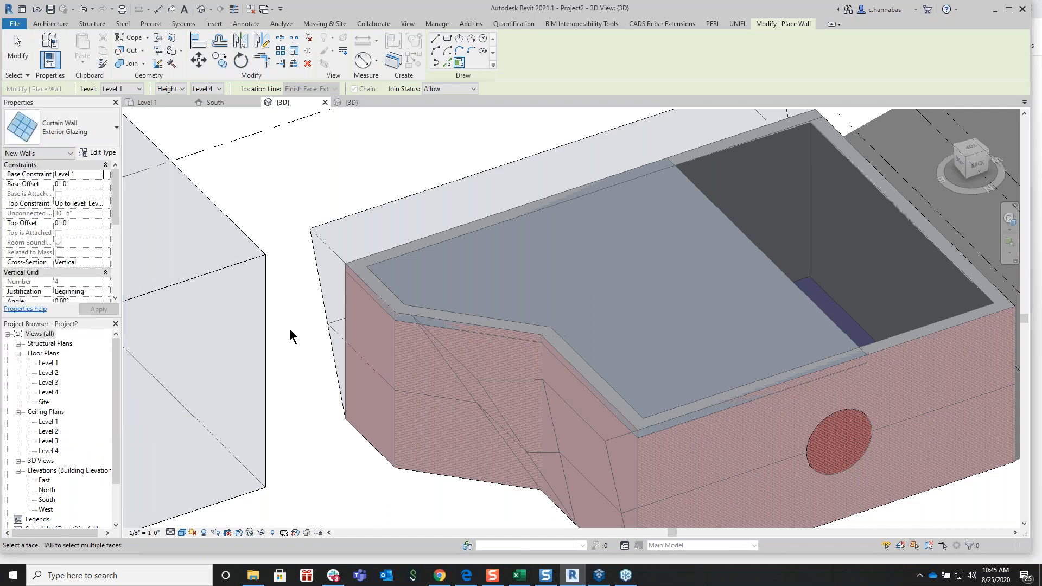
pyautogui.click(325, 302)
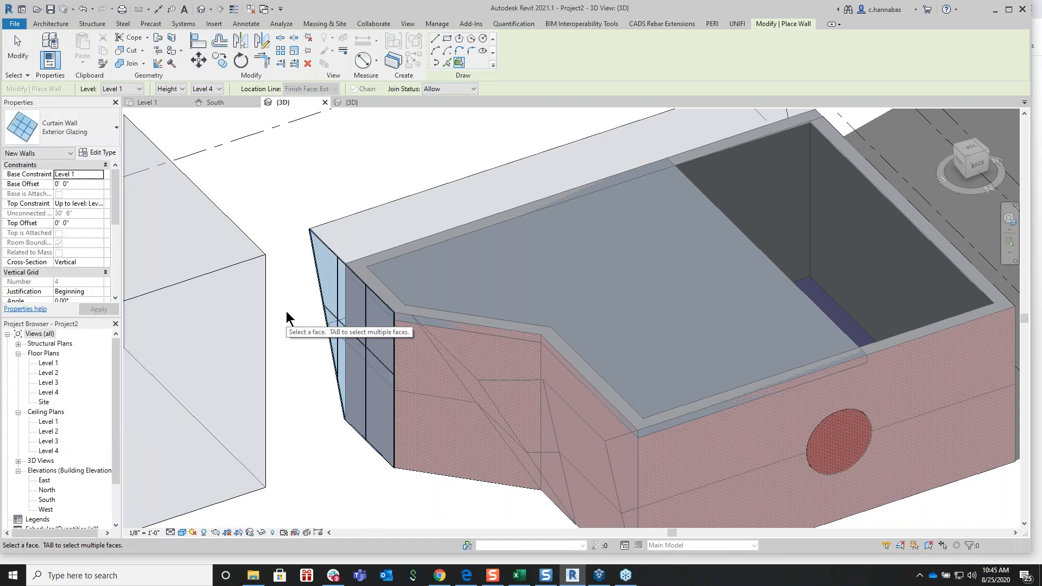
pyautogui.scroll(3, 305, 296)
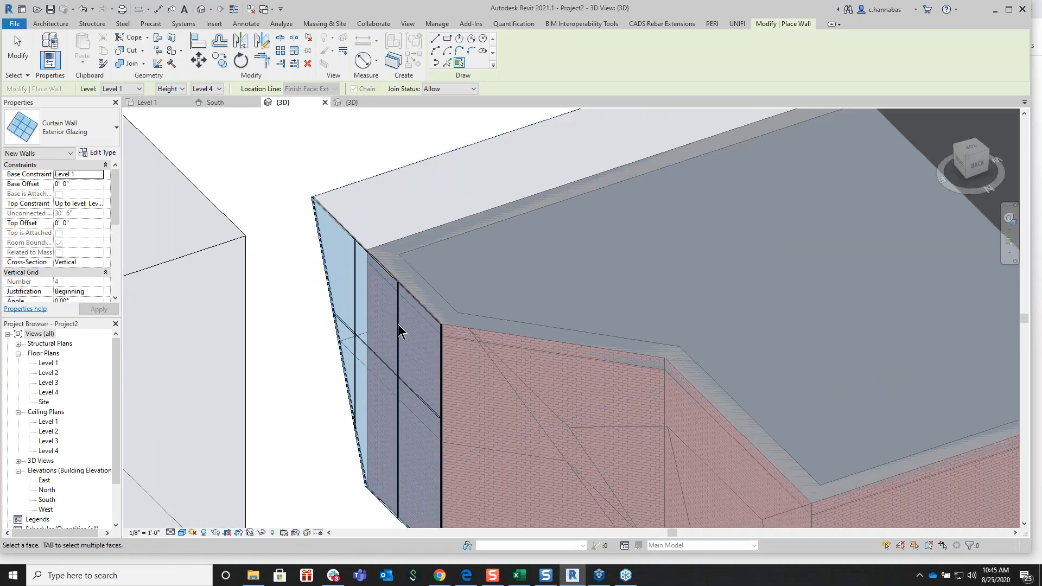
pyautogui.press('Escape')
pyautogui.press('Escape')
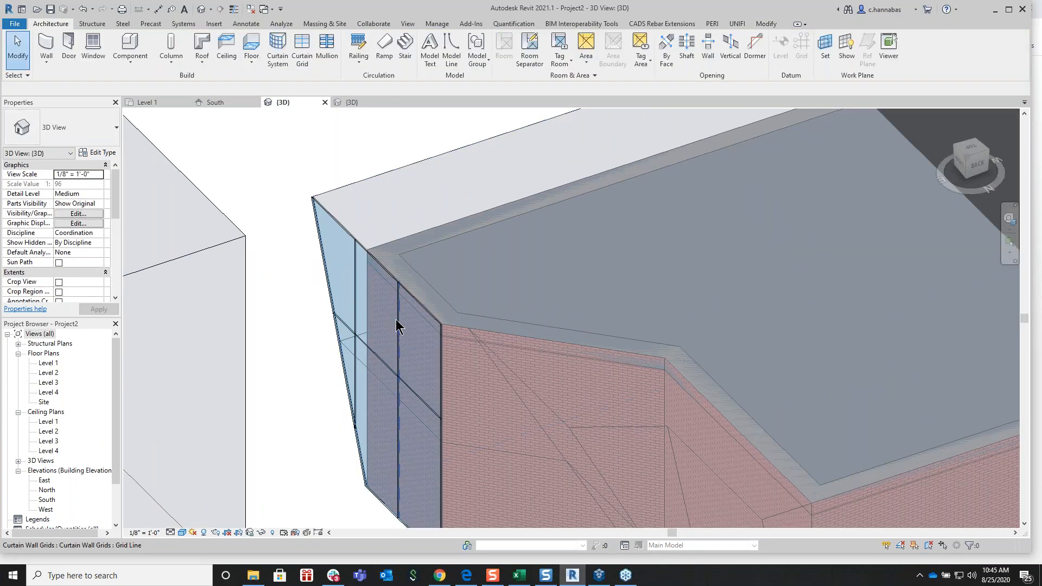
# Select the new curtain wall and examine how its glazing and boundary fit the slanted mass face
pyautogui.press('Tab')
pyautogui.click(387, 282)
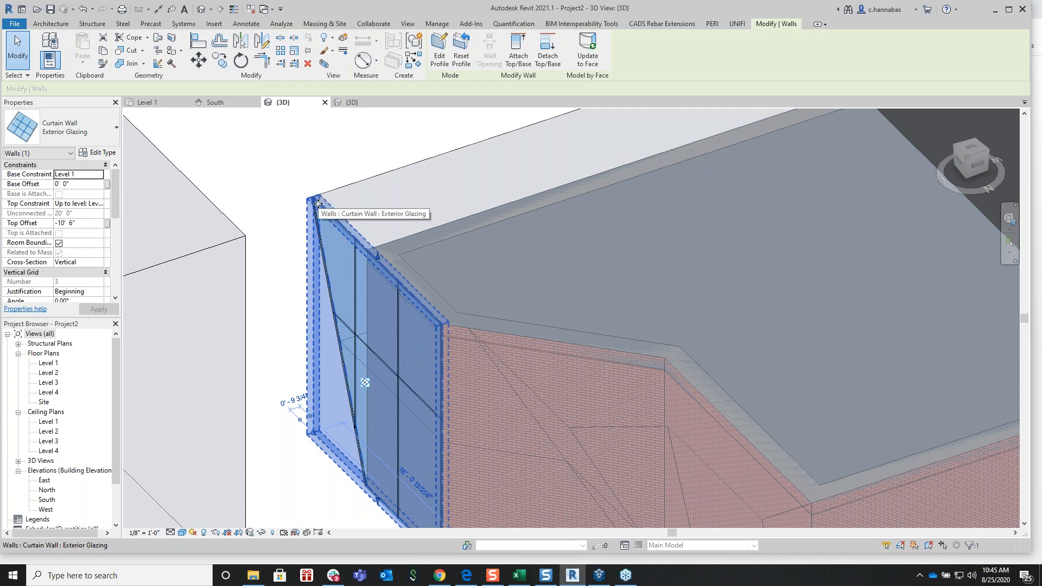
pyautogui.click(331, 140)
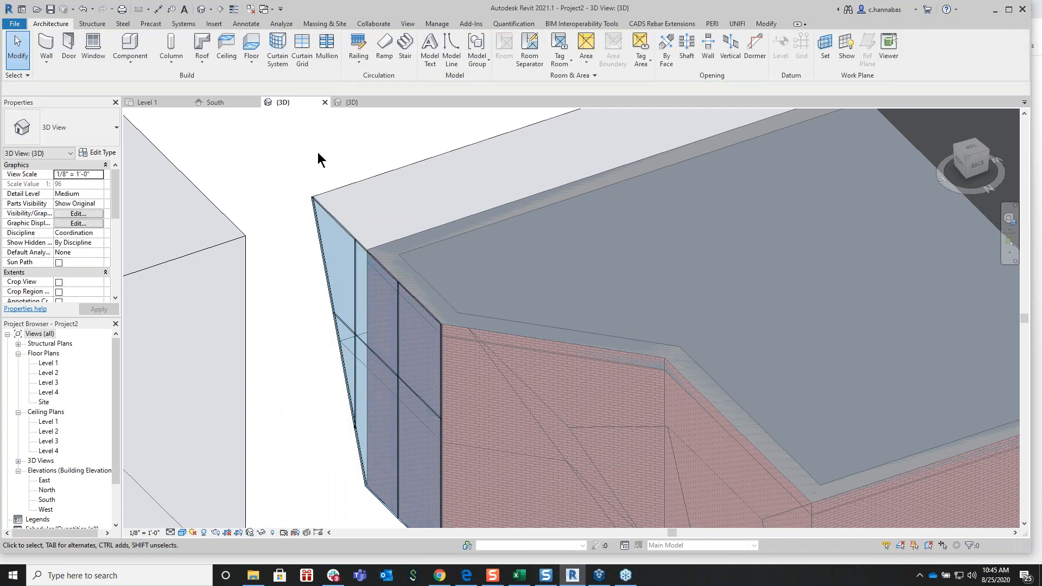
pyautogui.click(327, 219)
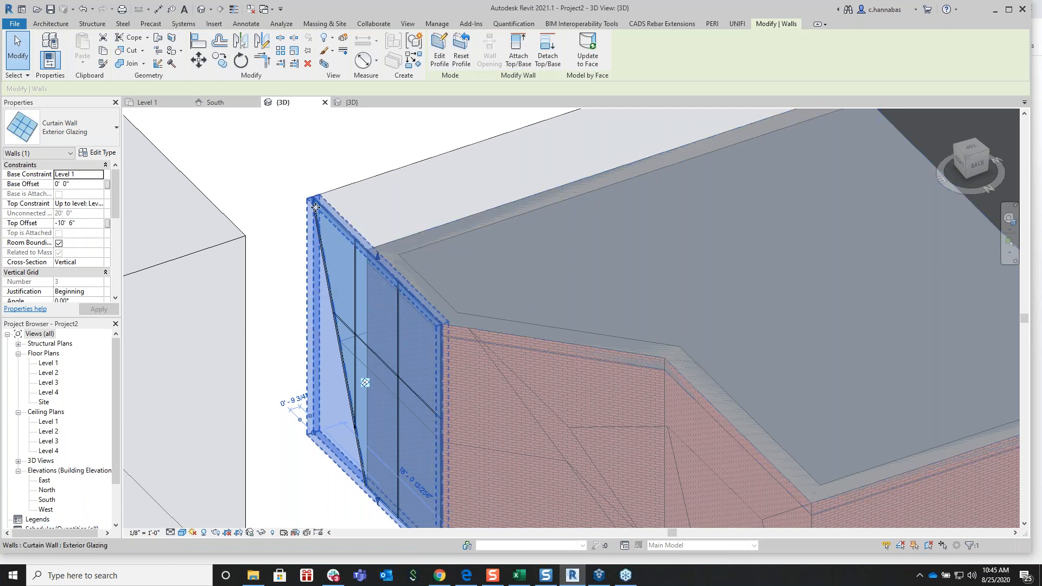
pyautogui.scroll(5, 316, 203)
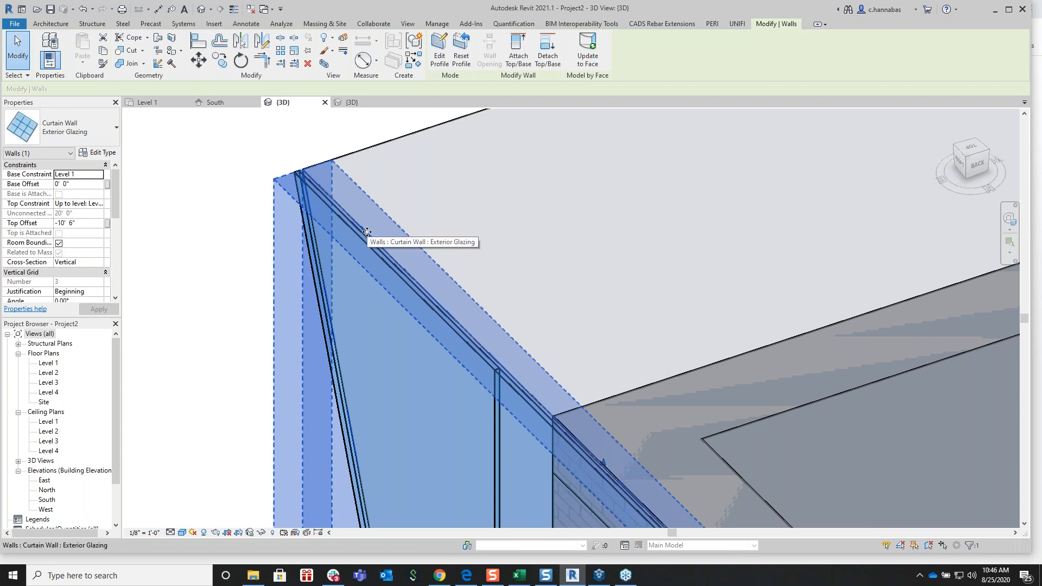
pyautogui.scroll(-4, 366, 234)
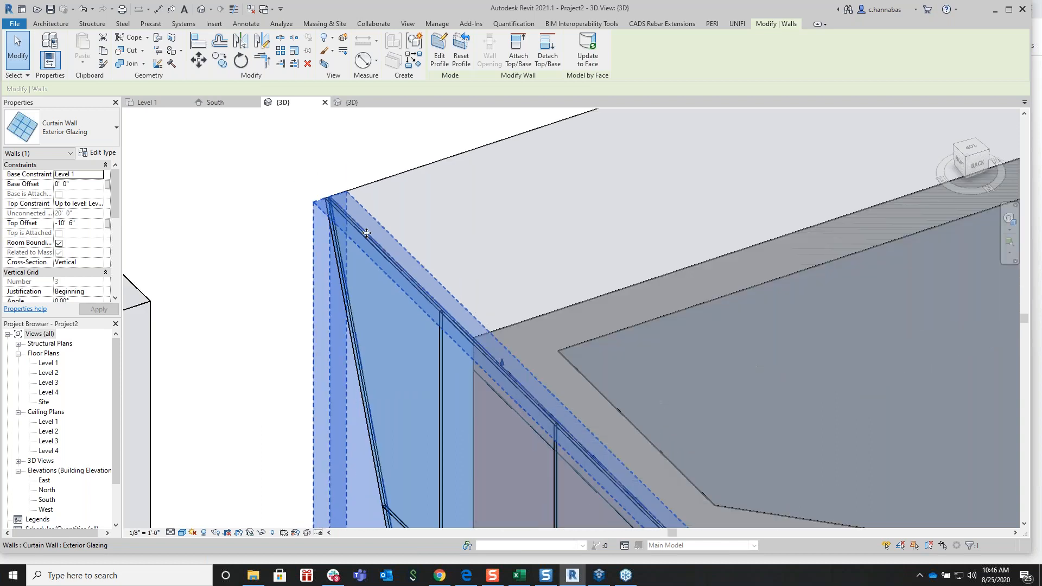
pyautogui.moveTo(378, 302); pyautogui.dragTo(278, 206, button='middle')
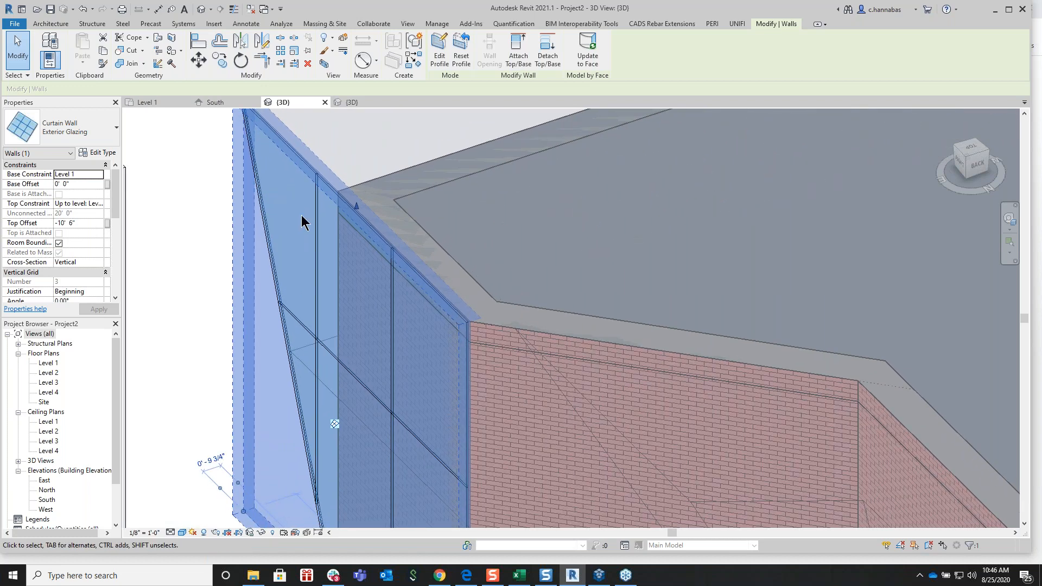
# Create a new conceptual mass family from the Mass.rft template
pyautogui.click(91, 24)
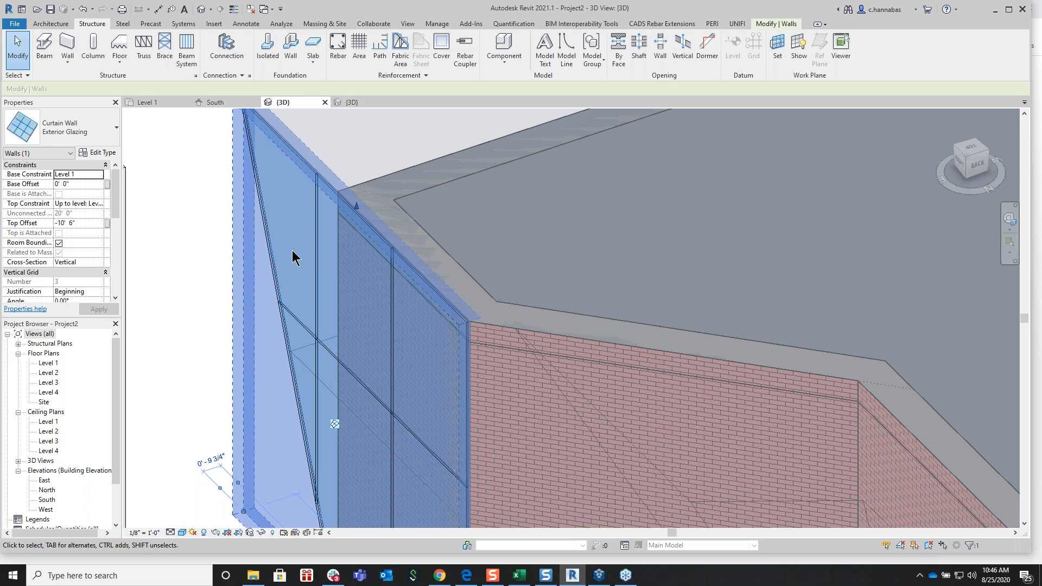
pyautogui.click(16, 23)
pyautogui.moveTo(37, 69)
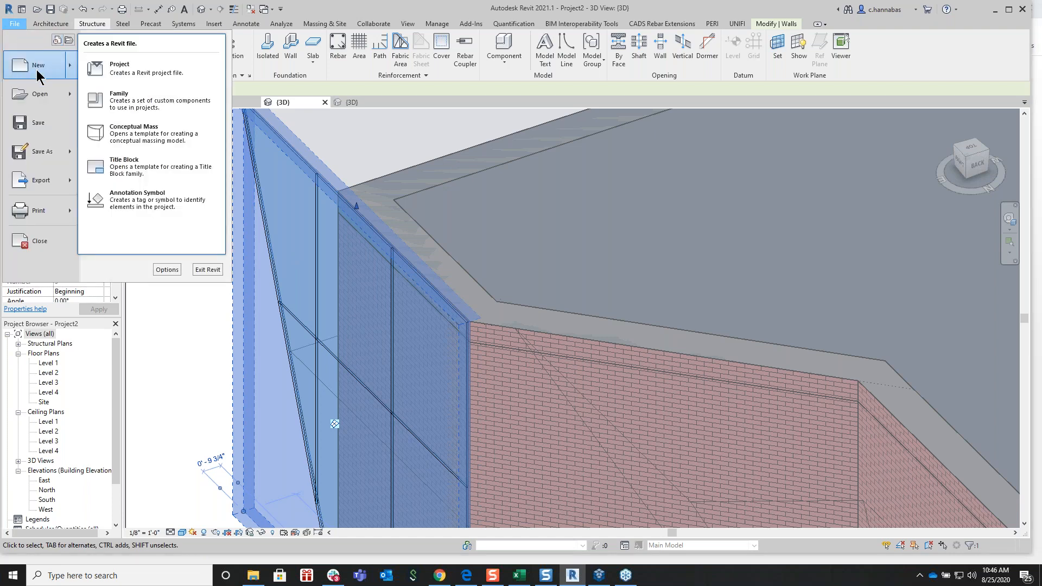
pyautogui.click(148, 137)
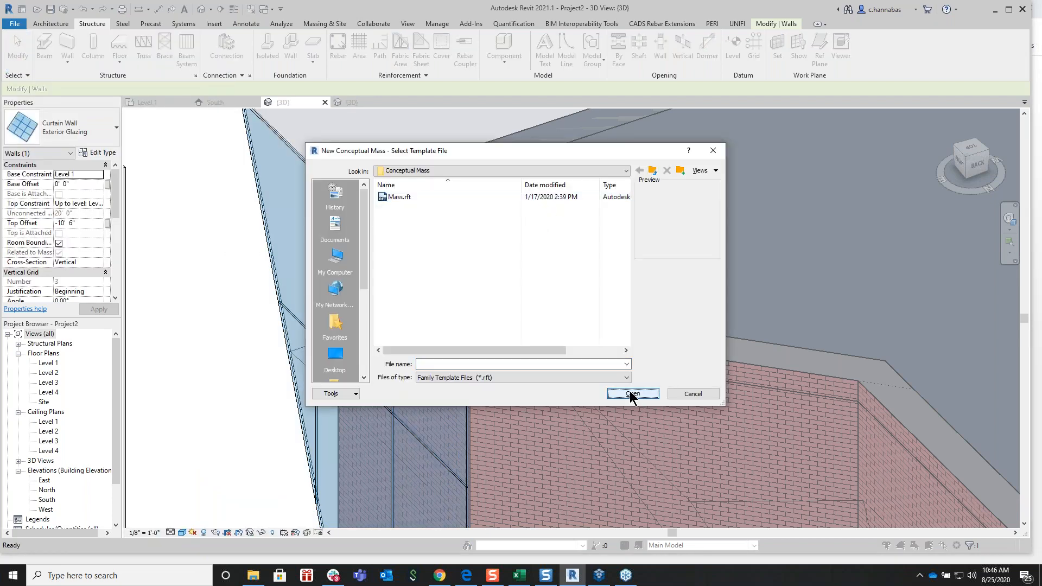
pyautogui.click(400, 196)
pyautogui.click(627, 393)
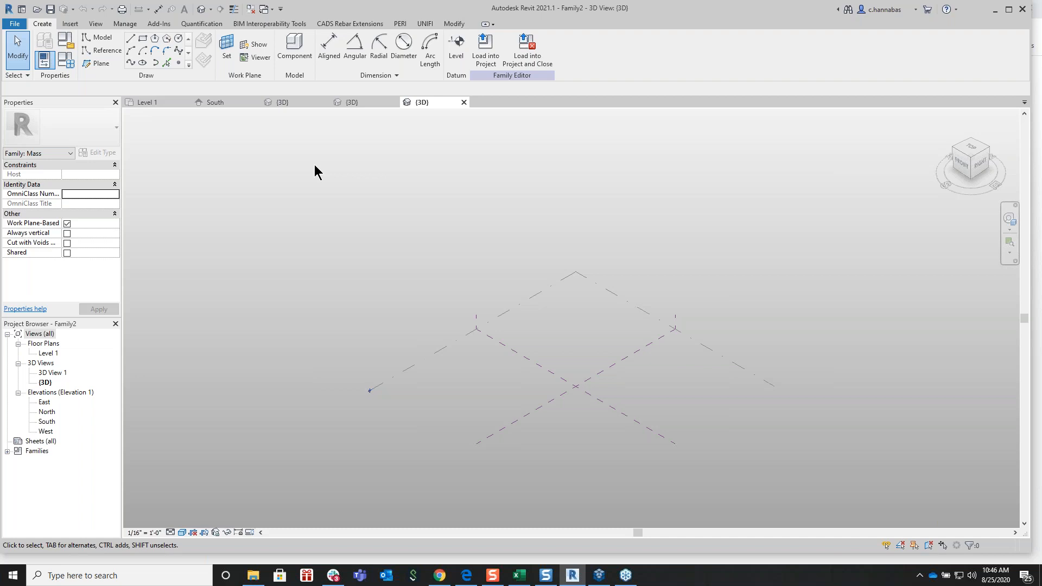
# Place four reference points on the Level 1 plane around the back half of the reference planes
pyautogui.click(179, 65)
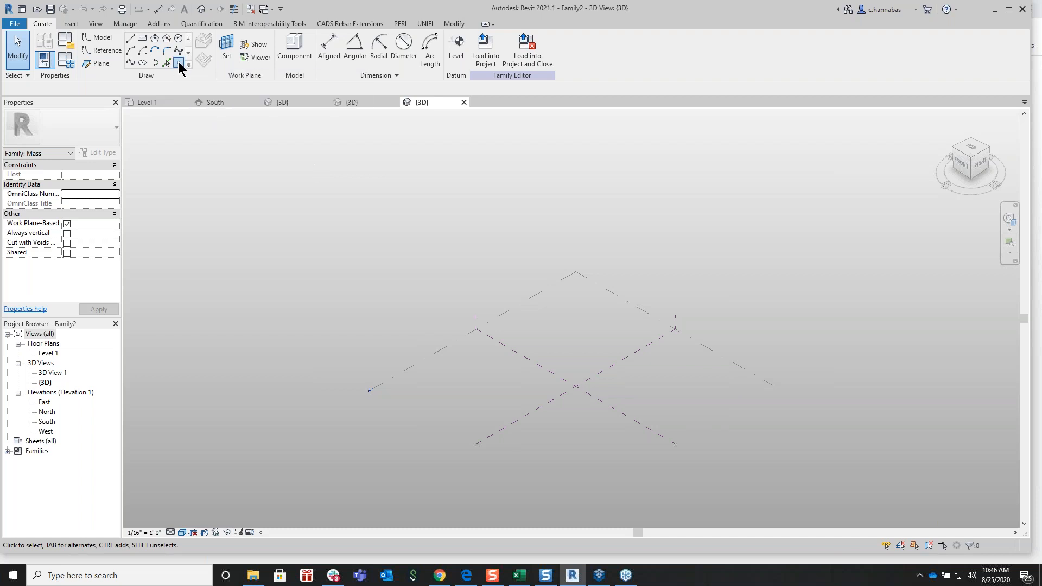
pyautogui.click(535, 295)
pyautogui.click(620, 298)
pyautogui.click(630, 356)
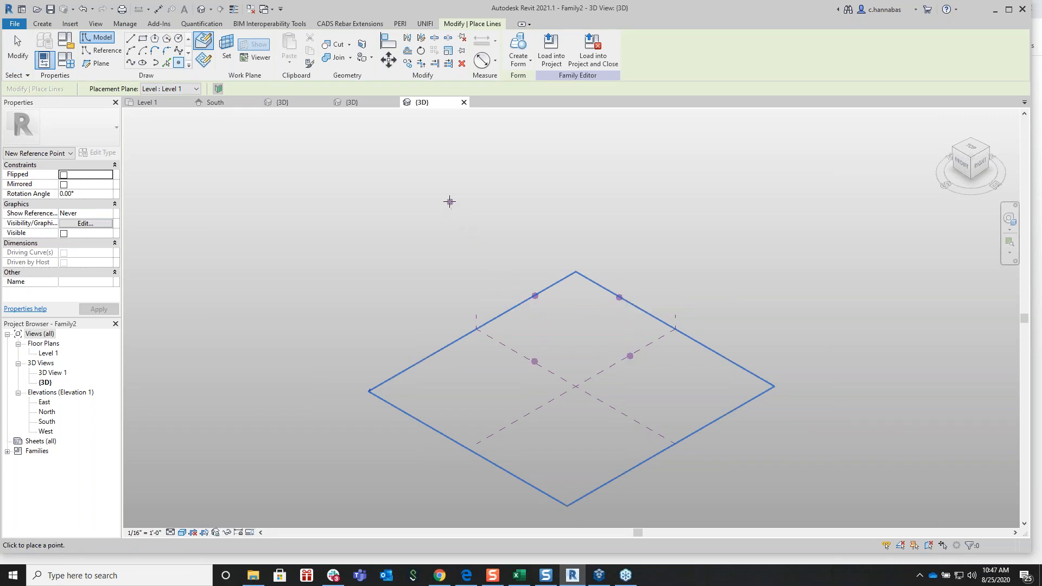
pyautogui.rightClick(449, 203)
pyautogui.click(472, 209)
pyautogui.rightClick(467, 199)
pyautogui.click(480, 205)
# Try to create a solid form directly from the four reference points
pyautogui.moveTo(483, 216); pyautogui.dragTo(647, 394)
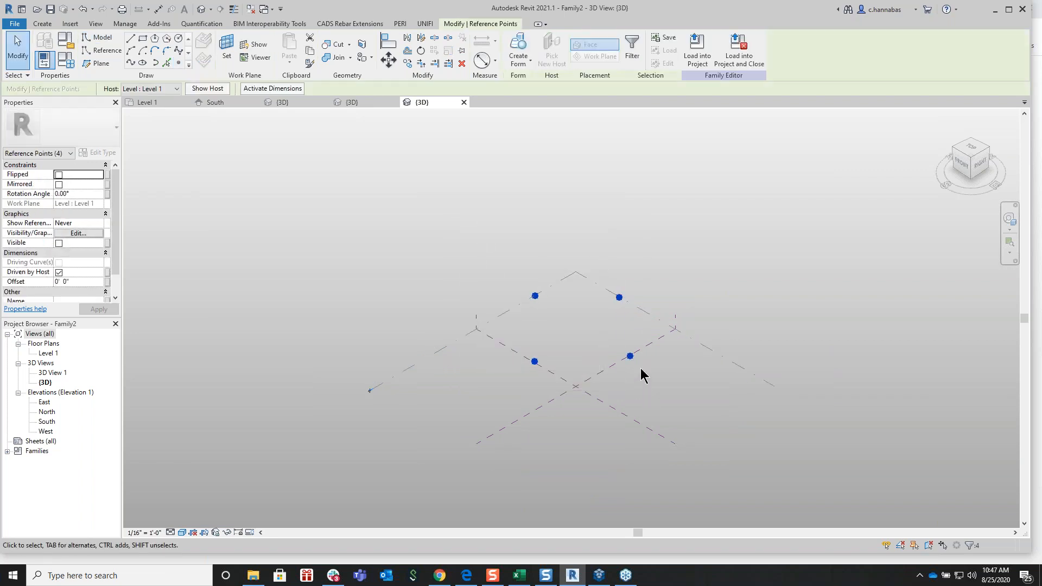
pyautogui.click(519, 61)
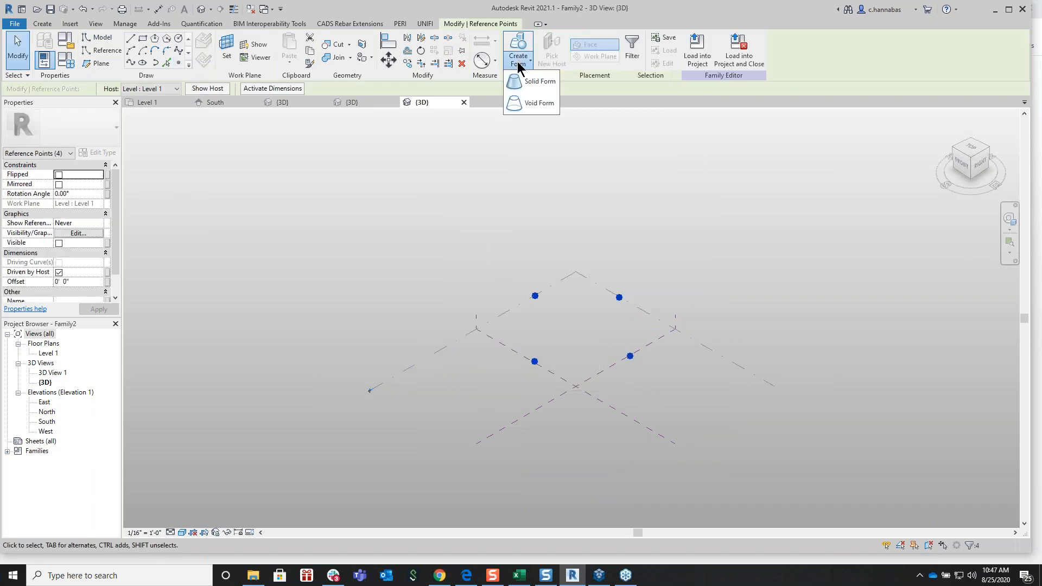
pyautogui.click(535, 81)
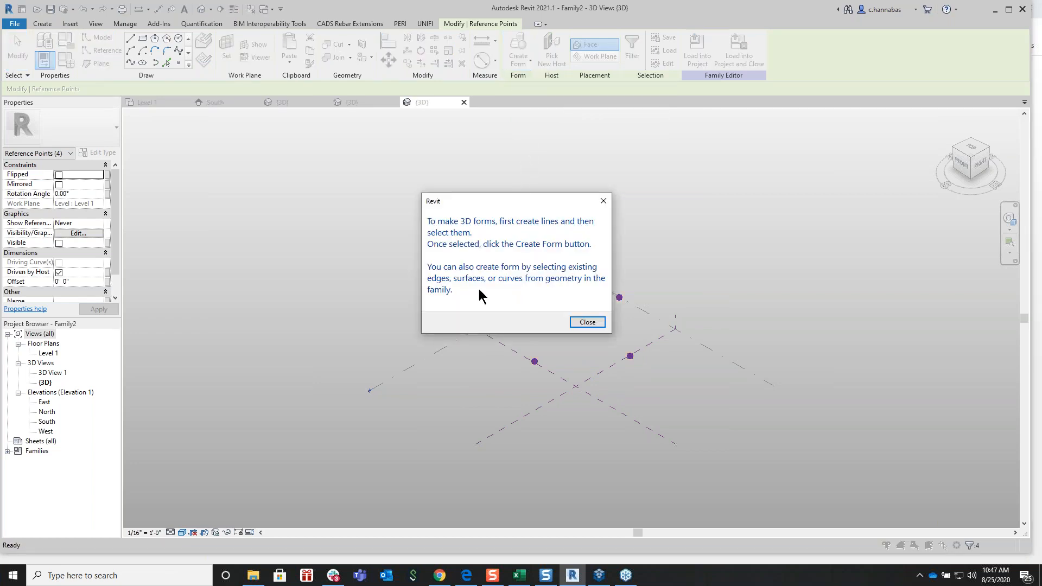
pyautogui.click(588, 323)
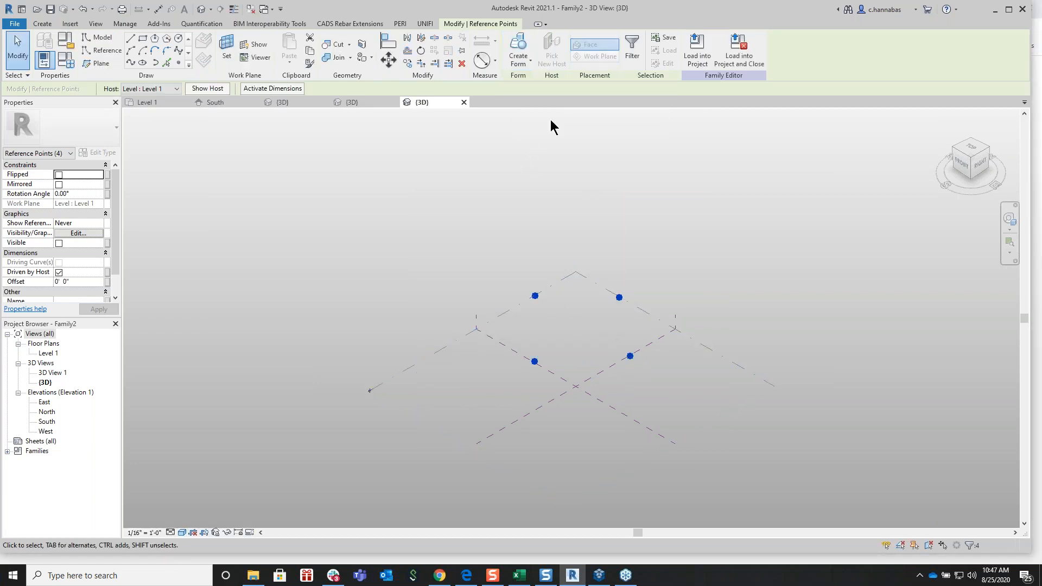
# Draw a closed four-sided loop of model lines through the four reference points on the Level 1 plane
pyautogui.click(132, 42)
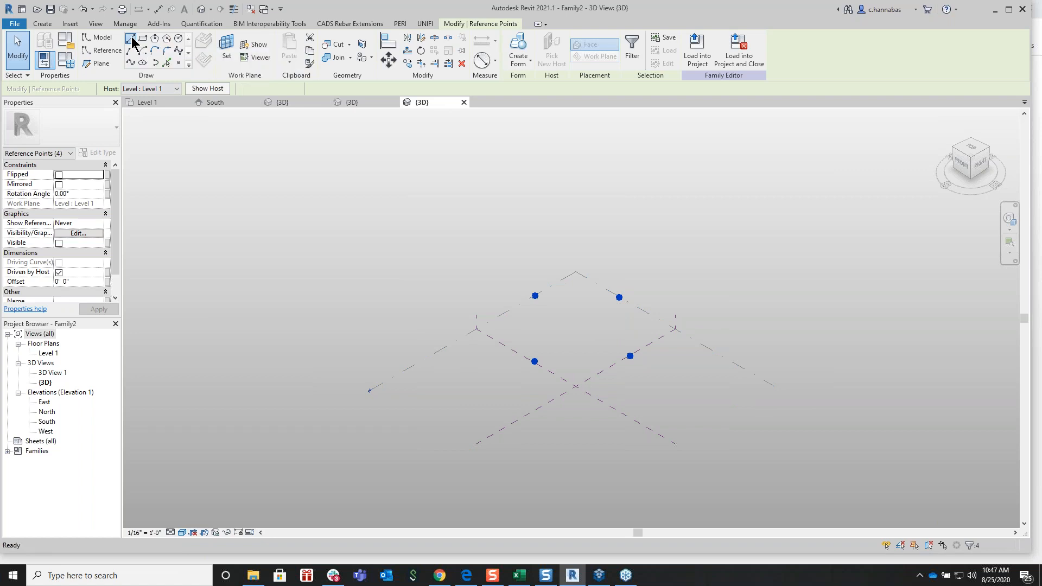
pyautogui.click(534, 296)
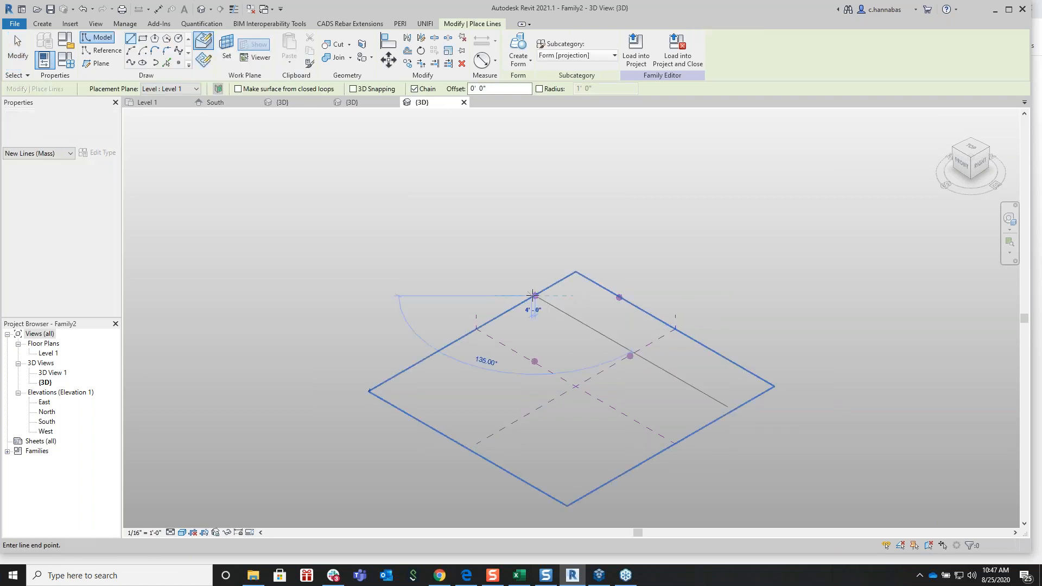
pyautogui.click(620, 297)
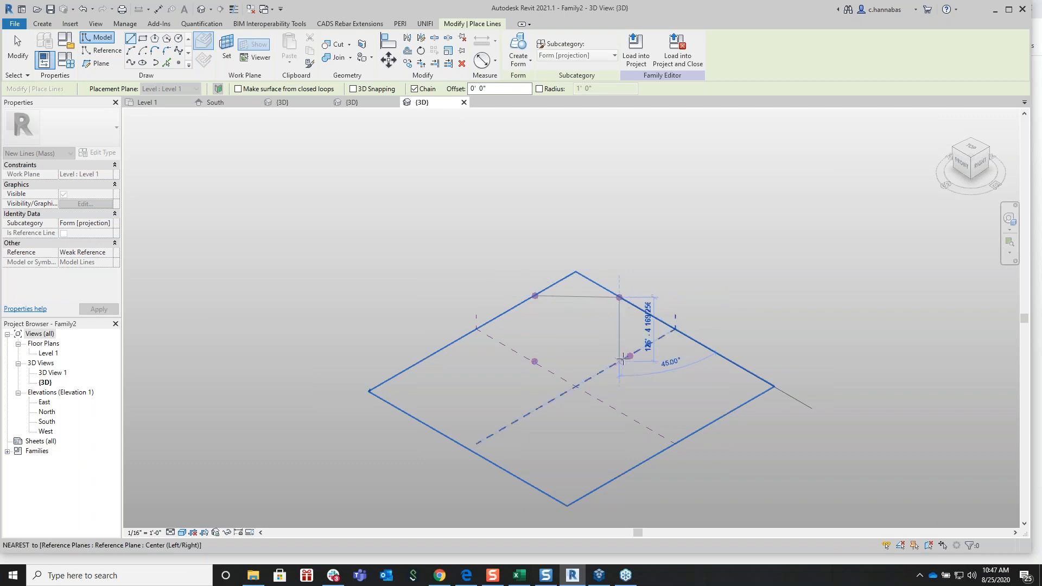
pyautogui.click(630, 356)
pyautogui.click(535, 361)
pyautogui.click(533, 296)
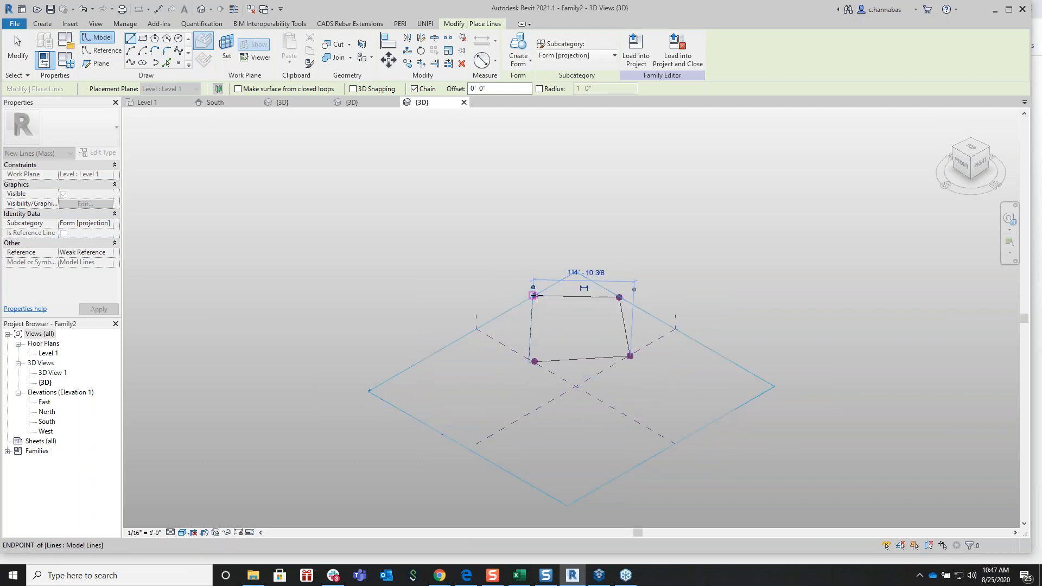
pyautogui.rightClick(453, 210)
pyautogui.click(470, 217)
pyautogui.rightClick(473, 219)
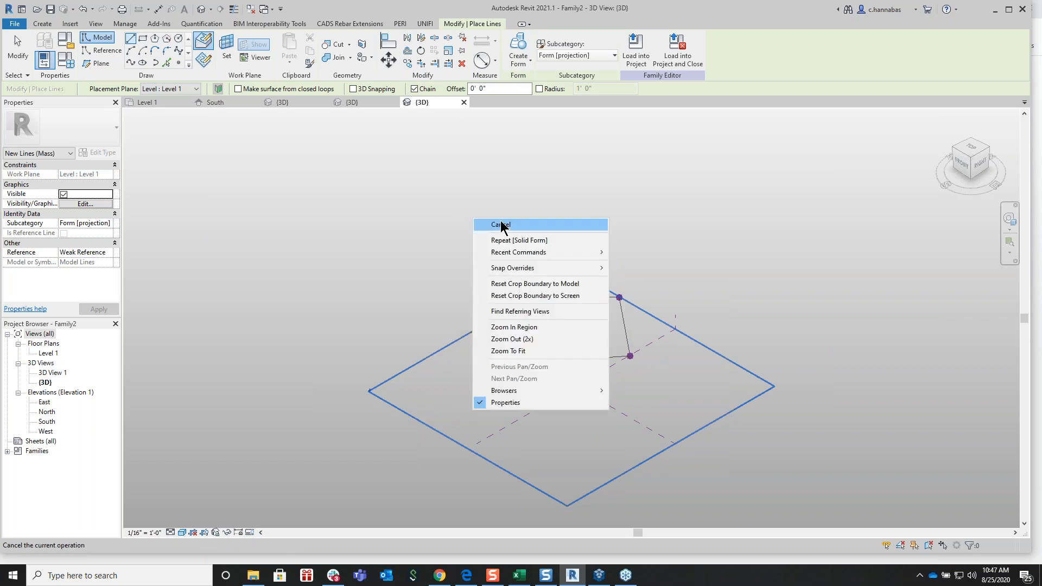
pyautogui.click(500, 225)
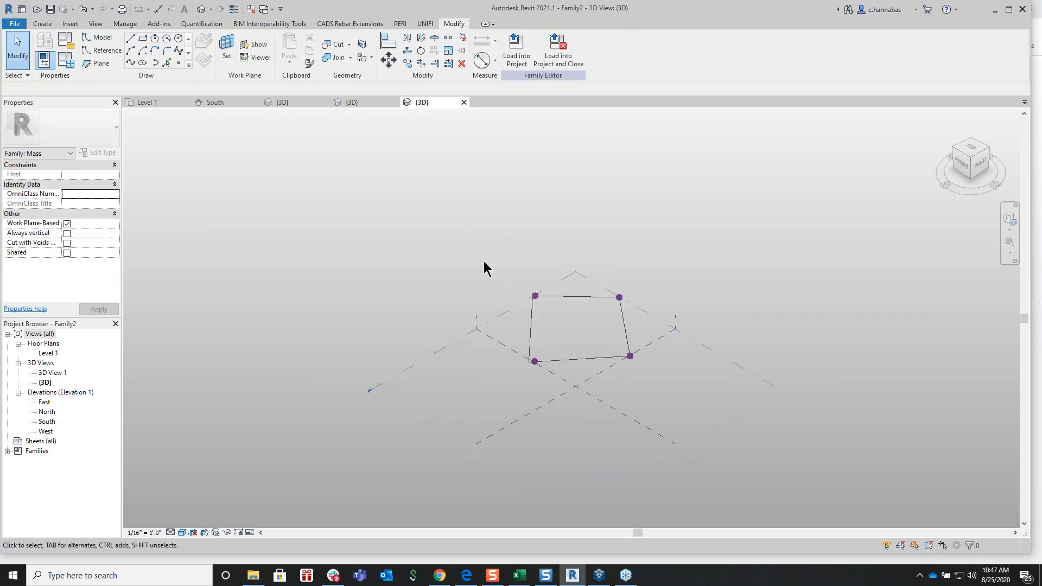
# Create a solid form from the four-sided line loop and its reference points
pyautogui.moveTo(487, 263); pyautogui.dragTo(666, 387)
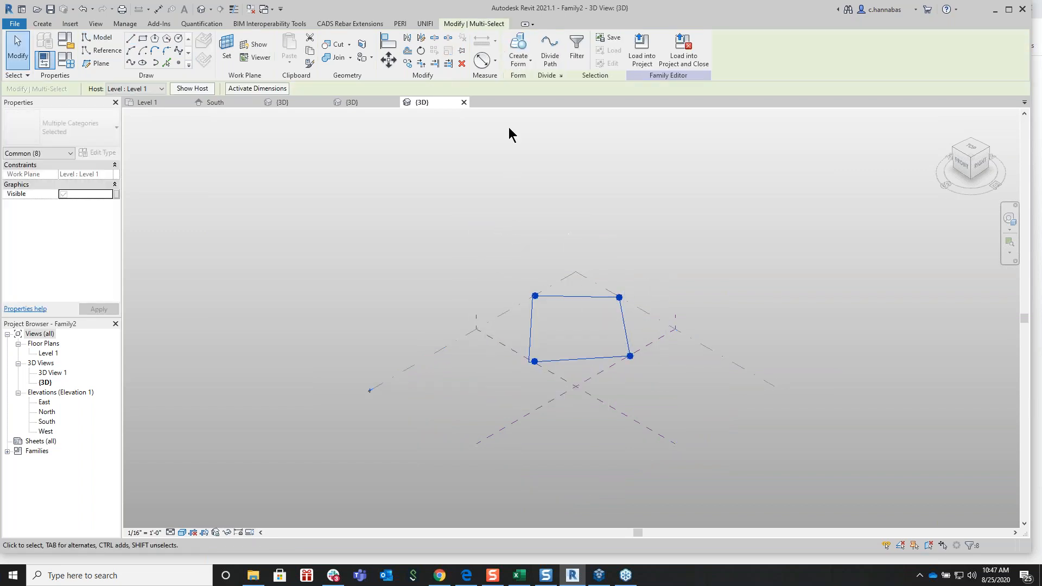
pyautogui.click(518, 60)
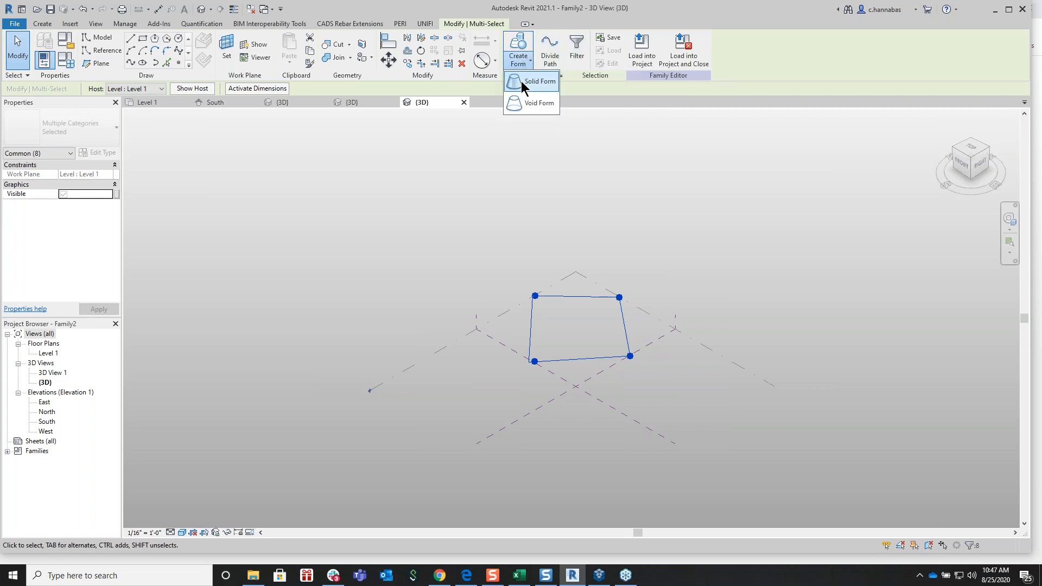
pyautogui.click(525, 85)
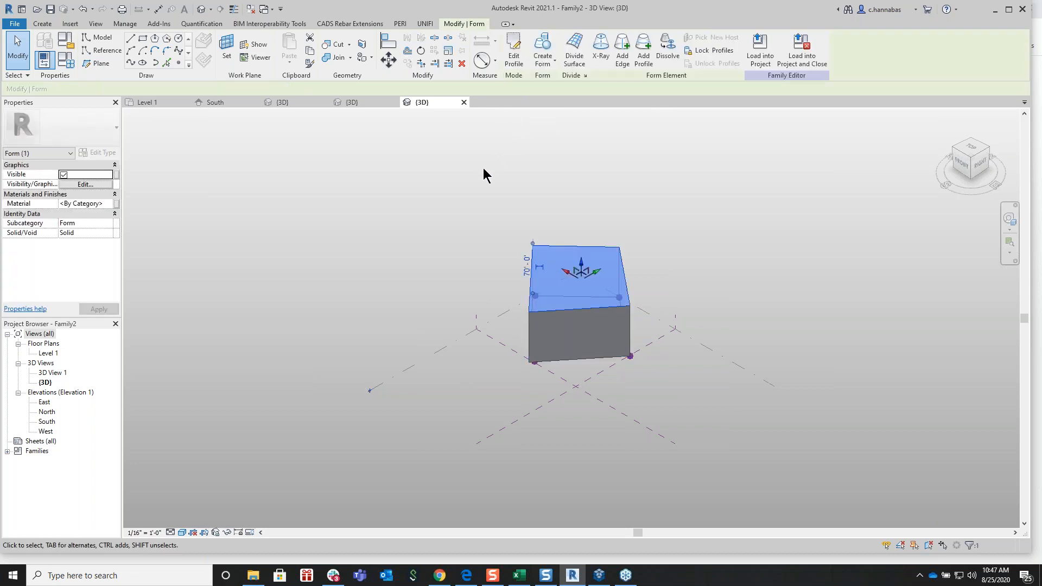
pyautogui.press('Escape')
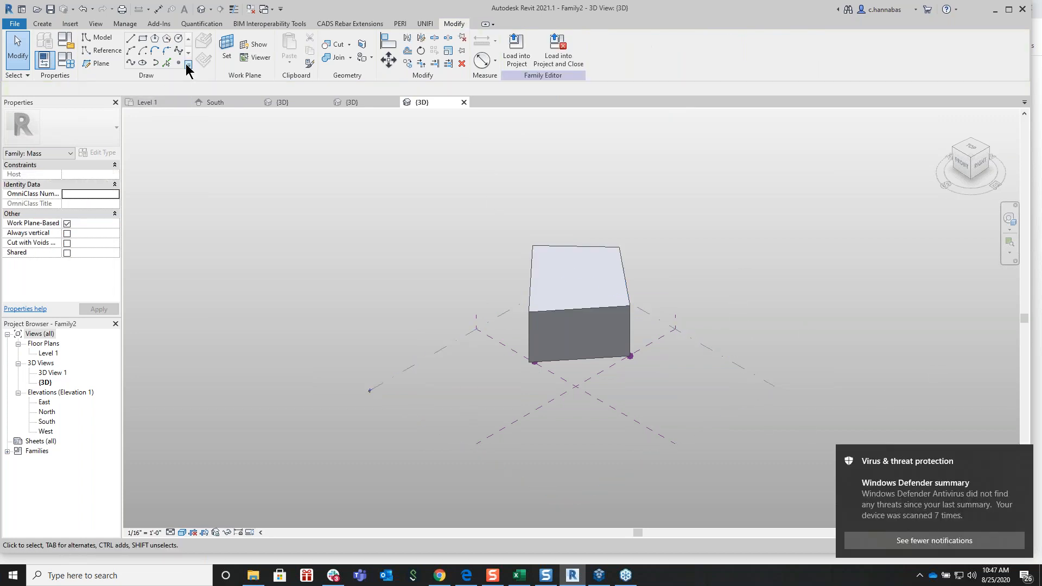
# Place a reference point on the solid's top face and adjust it near the middle of the face
pyautogui.click(179, 64)
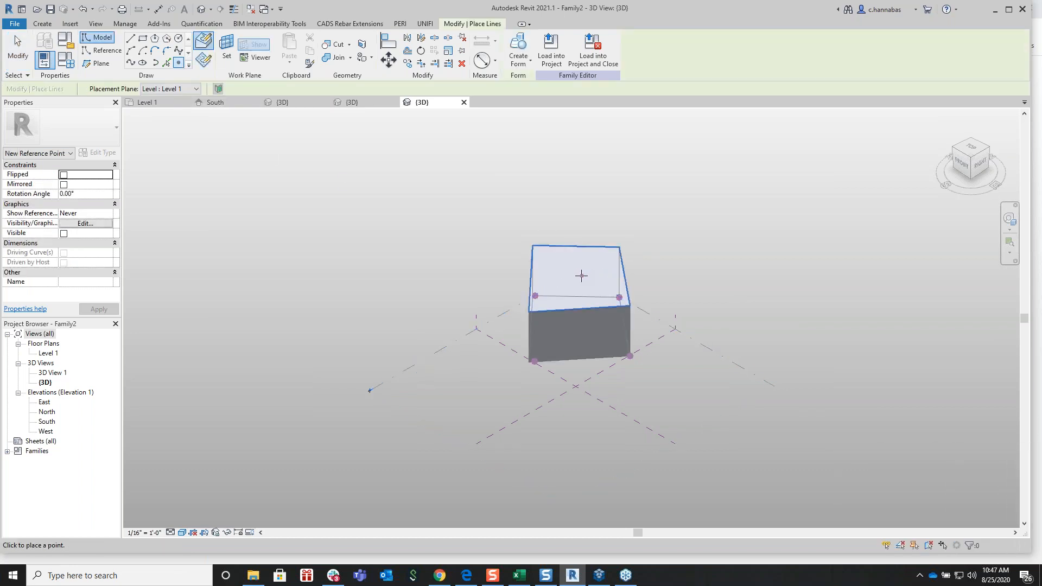
pyautogui.rightClick(674, 250)
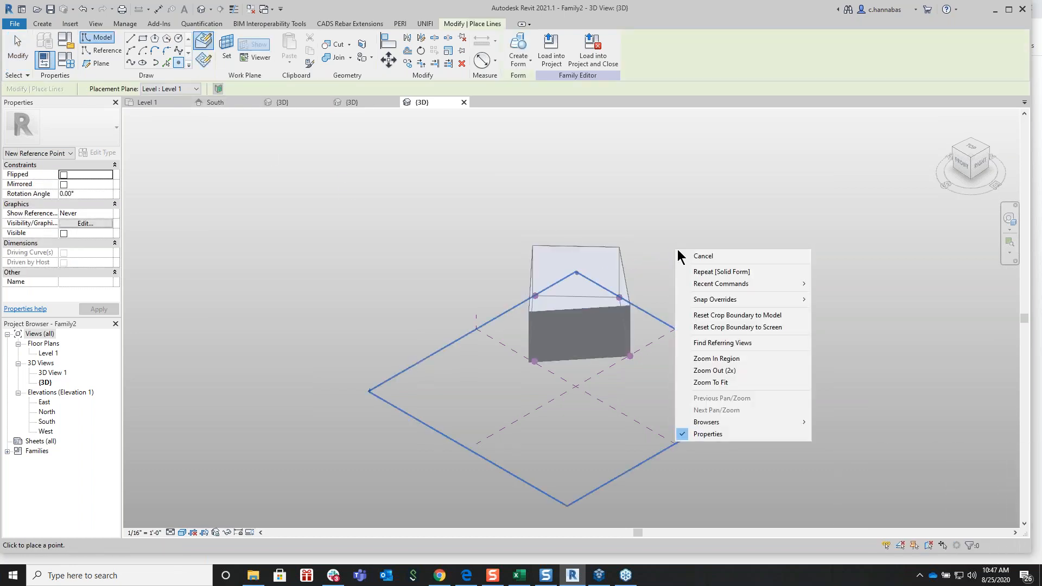
pyautogui.click(711, 257)
pyautogui.rightClick(711, 259)
pyautogui.click(711, 257)
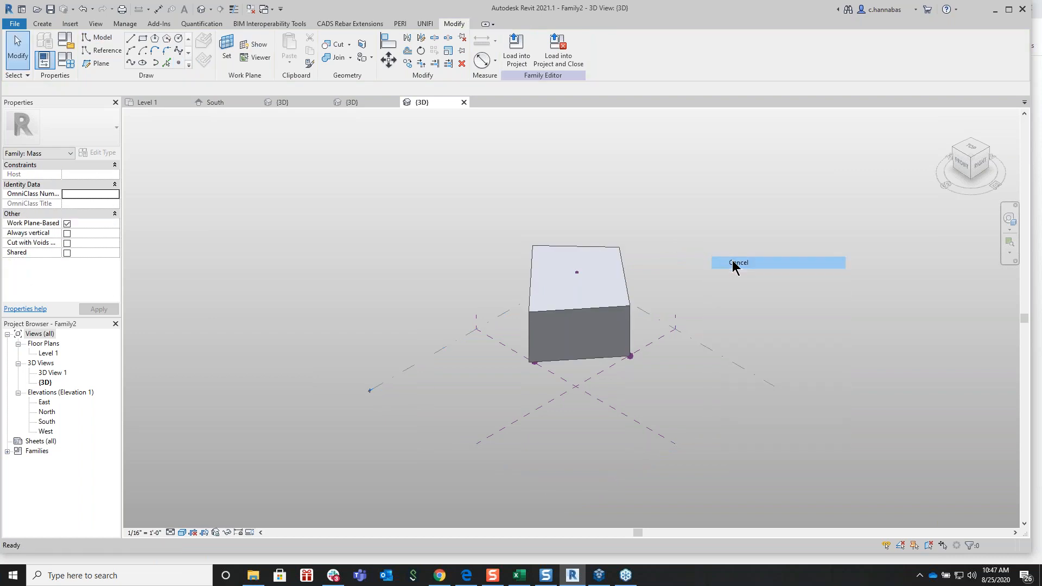
pyautogui.click(577, 273)
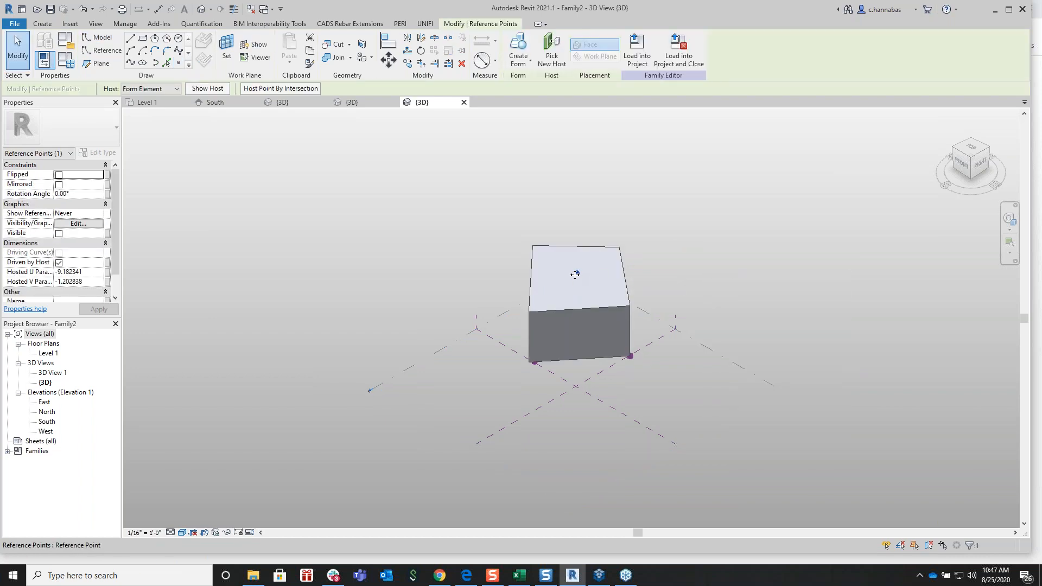
pyautogui.moveTo(577, 266)
pyautogui.mouseDown()
pyautogui.moveTo(577, 218)
pyautogui.moveTo(576, 274)
pyautogui.mouseUp()
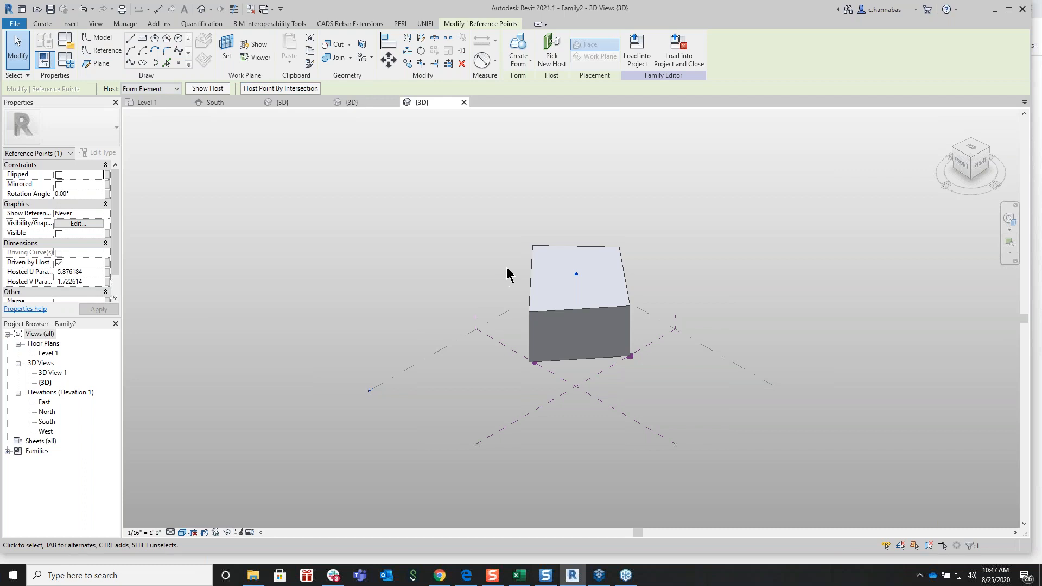
# Draw a model line from the top face's back-left corner to the central reference point
pyautogui.click(535, 245)
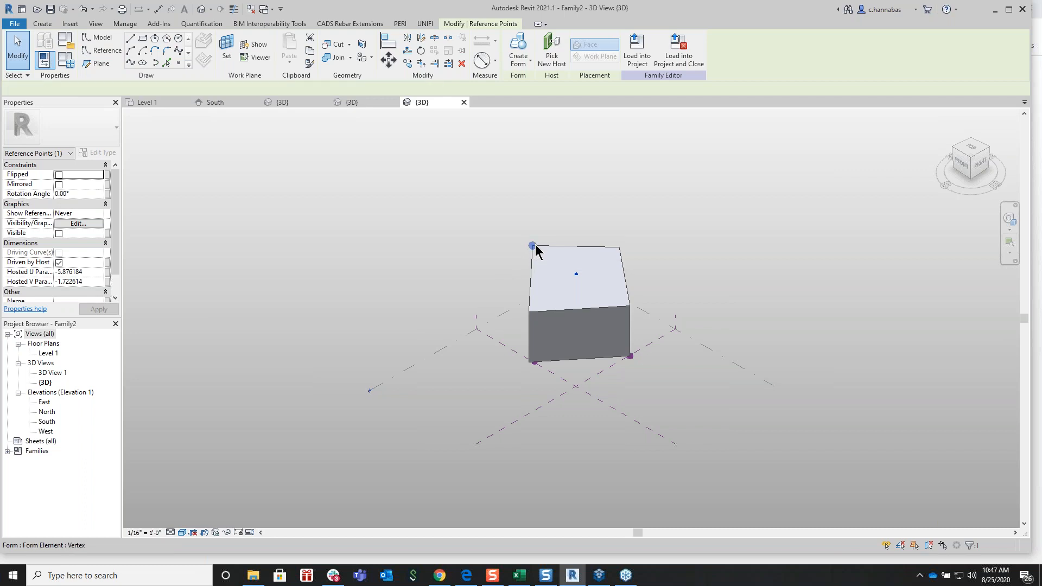
pyautogui.click(130, 39)
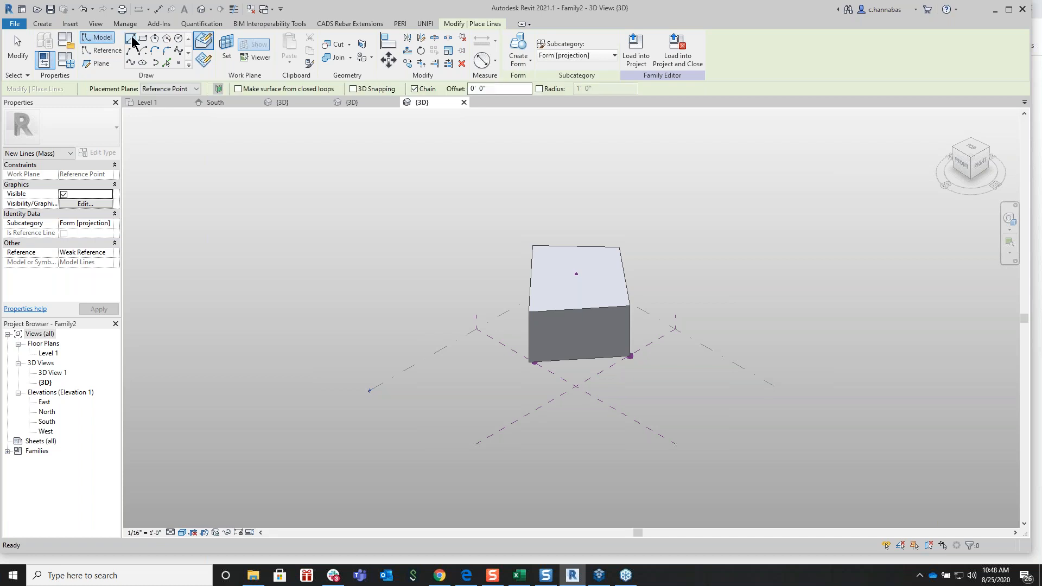
pyautogui.click(532, 246)
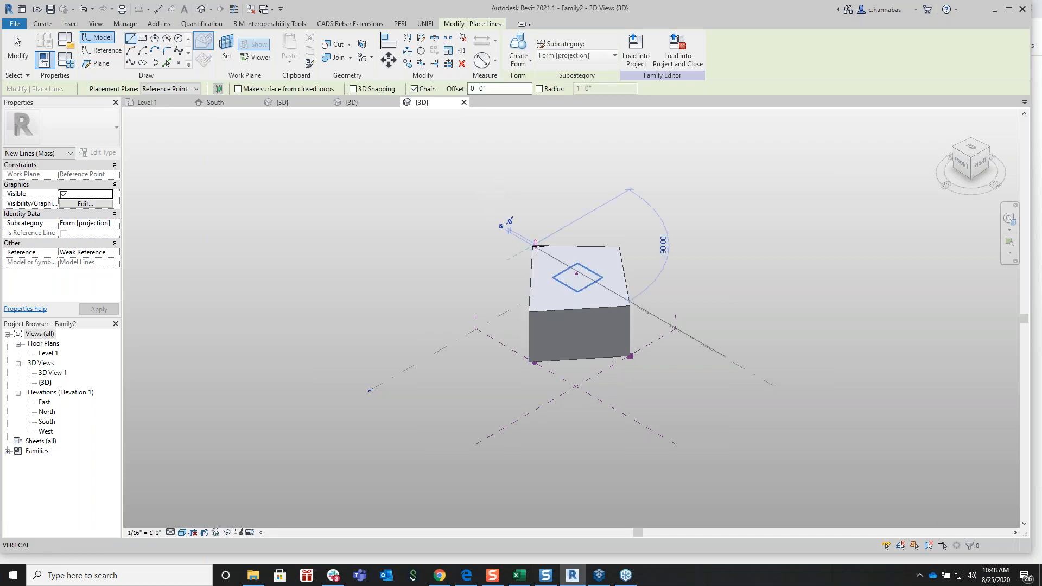
pyautogui.click(576, 274)
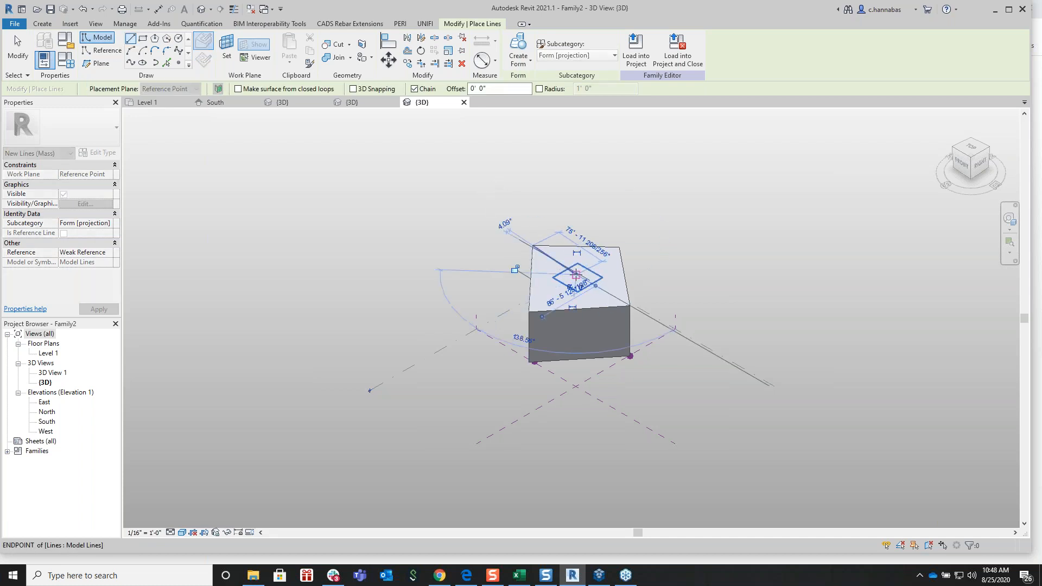
pyautogui.press('Escape')
pyautogui.press('Escape')
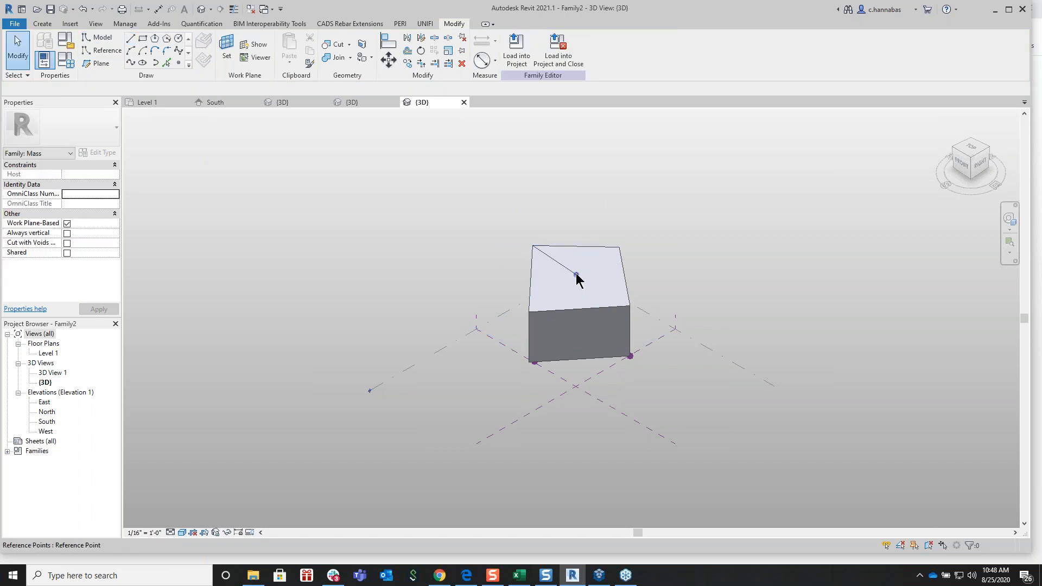
# Draw model lines connecting the central reference point with the other three corners of the top face
pyautogui.click(576, 276)
pyautogui.click(131, 43)
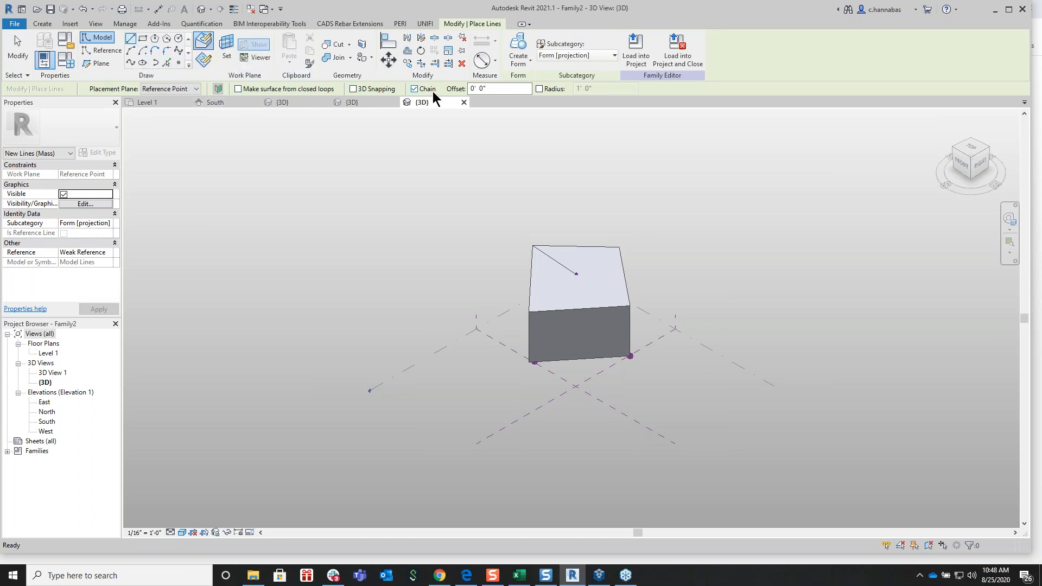
pyautogui.click(579, 276)
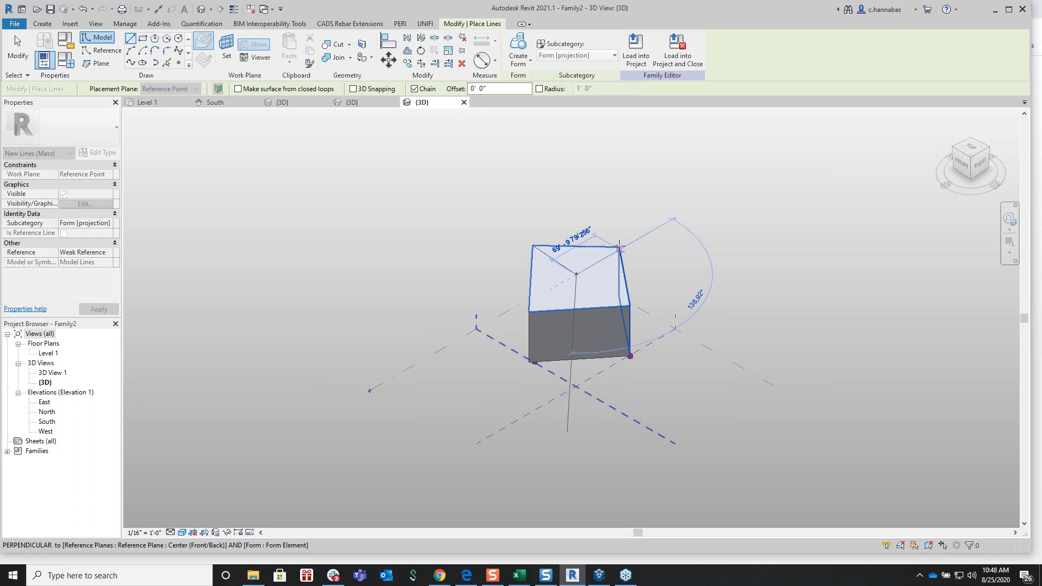
pyautogui.rightClick(650, 233)
pyautogui.click(681, 244)
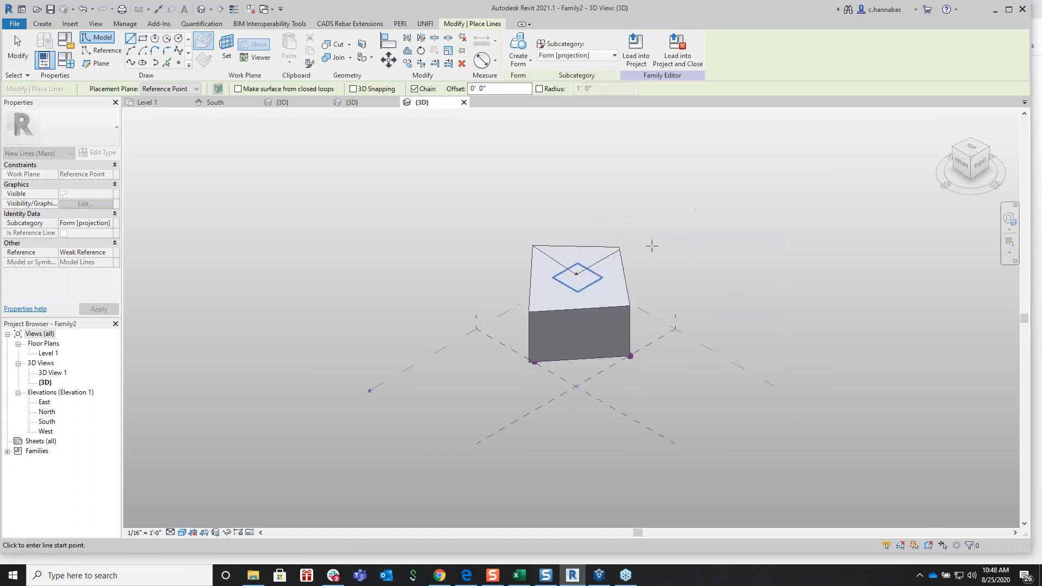
pyautogui.click(624, 306)
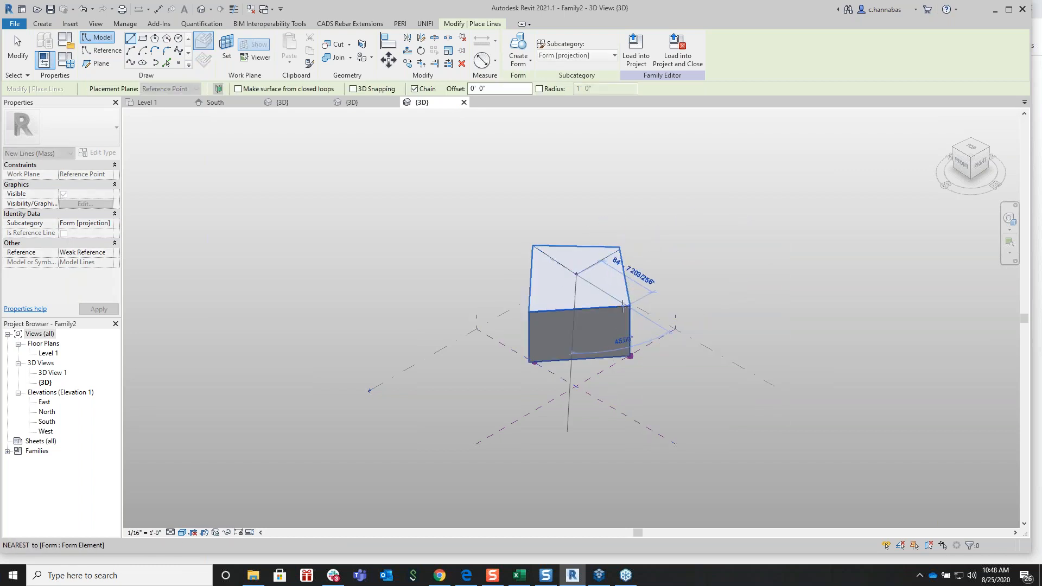
pyautogui.rightClick(605, 284)
pyautogui.click(630, 292)
pyautogui.click(577, 274)
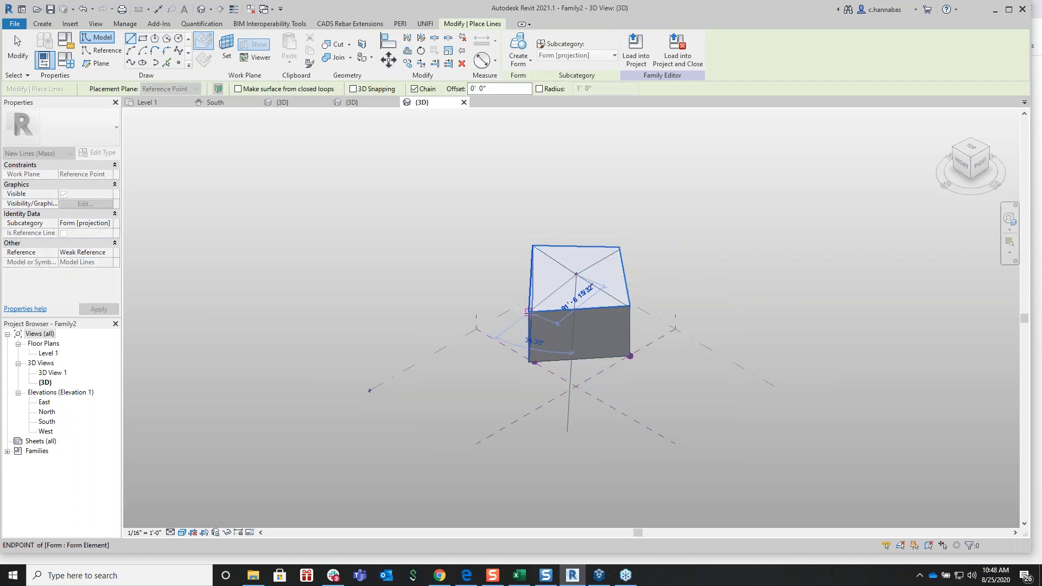
pyautogui.rightClick(490, 216)
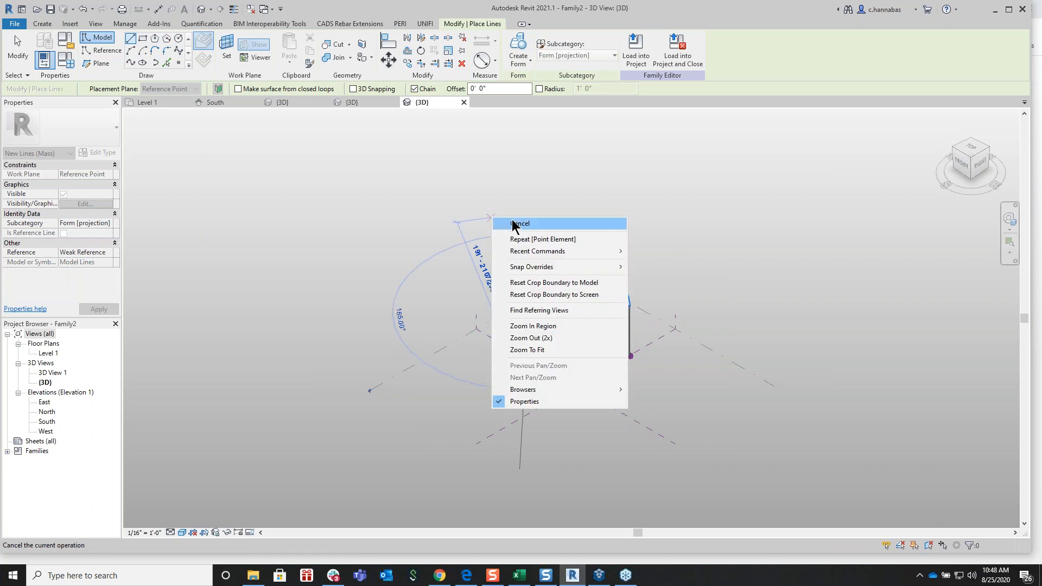
pyautogui.click(513, 222)
pyautogui.press('Escape')
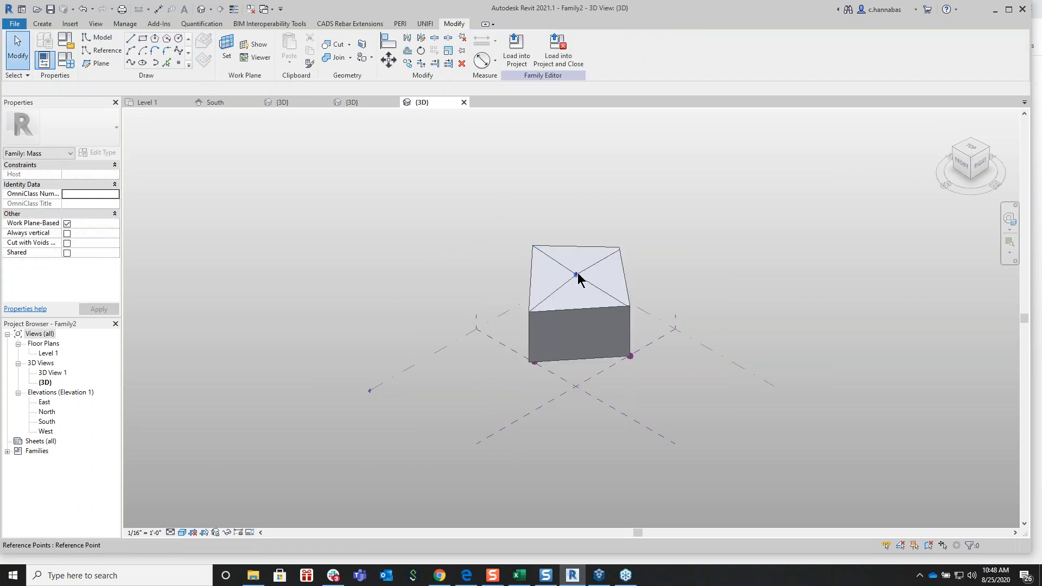
# Try to create a form from the four diagonal lines and the central reference point on the top face
pyautogui.click(577, 276)
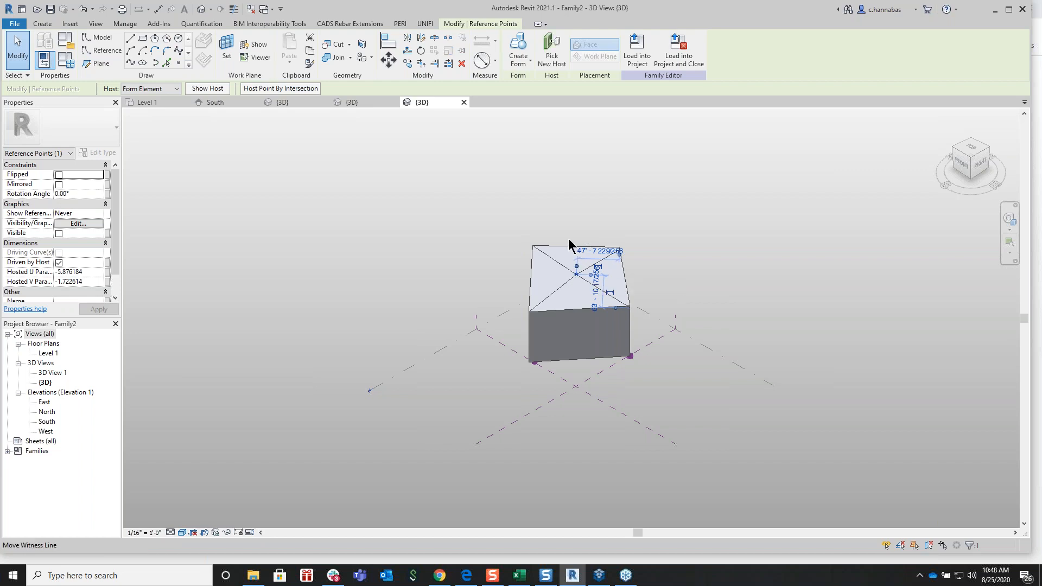
pyautogui.click(568, 223)
pyautogui.moveTo(507, 211); pyautogui.dragTo(639, 337)
pyautogui.click(518, 60)
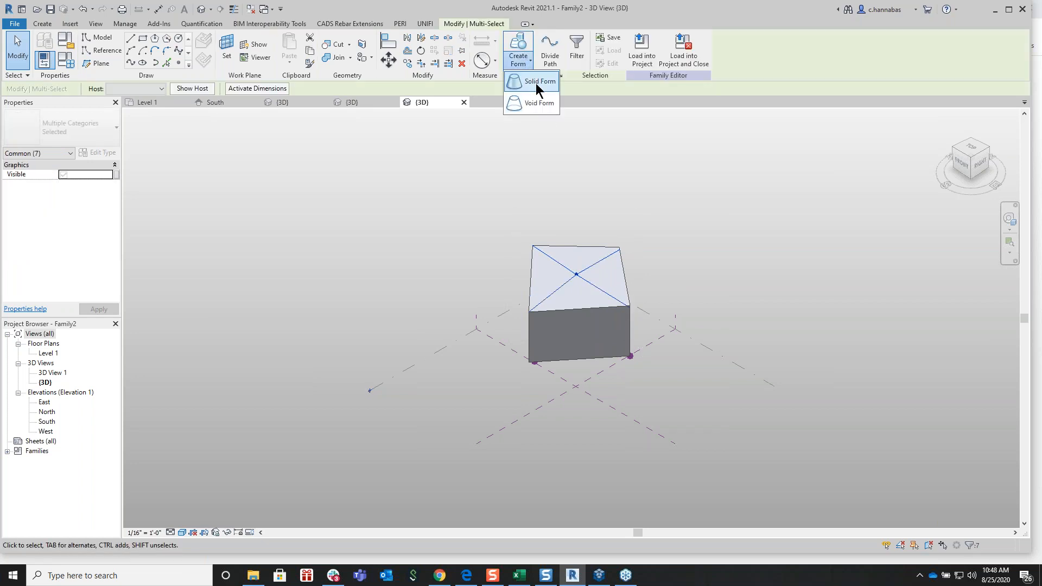
pyautogui.click(533, 99)
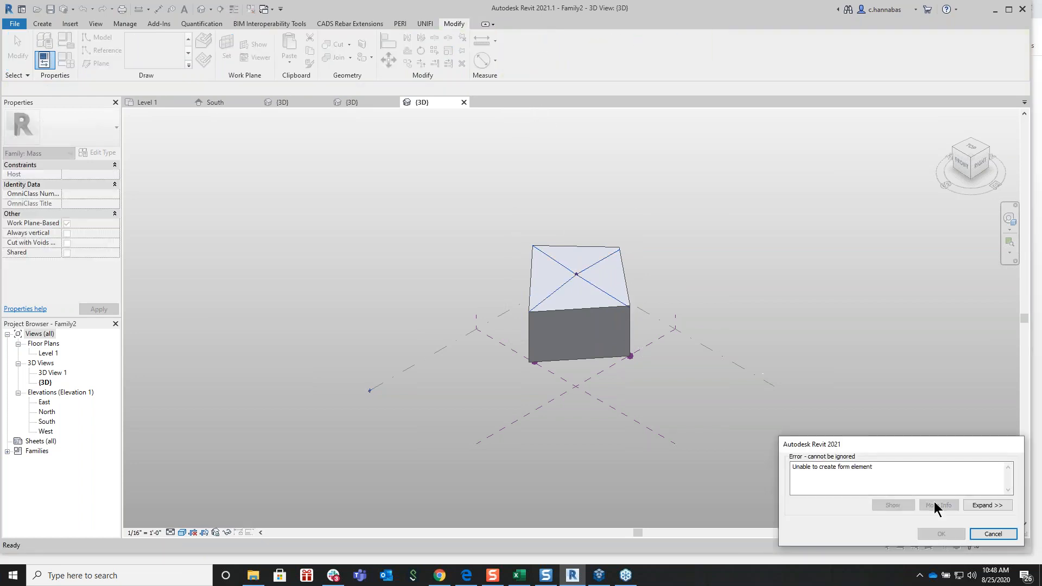
pyautogui.click(999, 534)
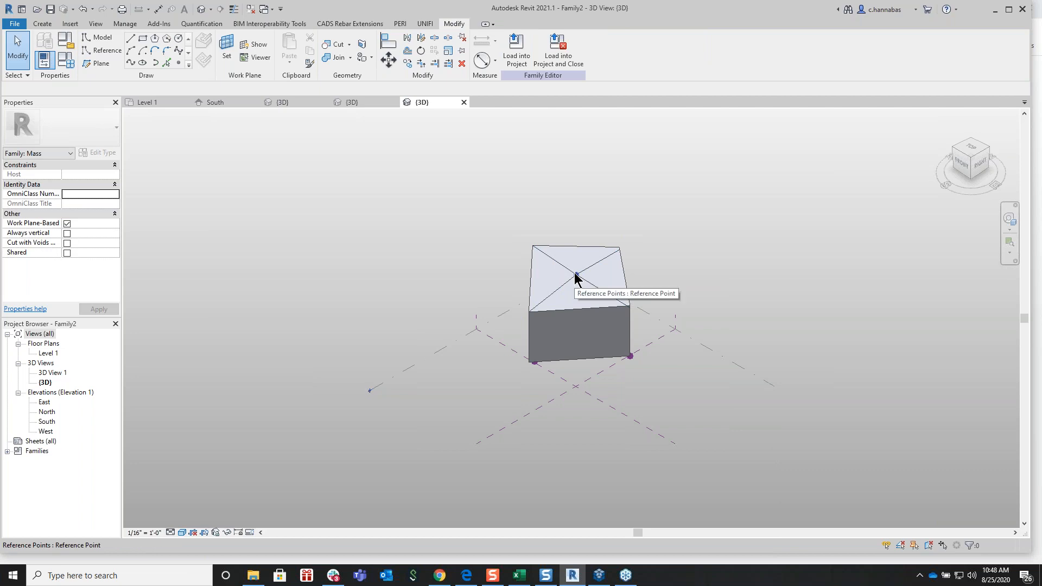
# Raise the central reference point and its four diagonal lines above the solid, and reattach the lower line ends to the top face's corners
pyautogui.moveTo(519, 233); pyautogui.dragTo(686, 344)
pyautogui.moveTo(576, 274); pyautogui.dragTo(574, 217)
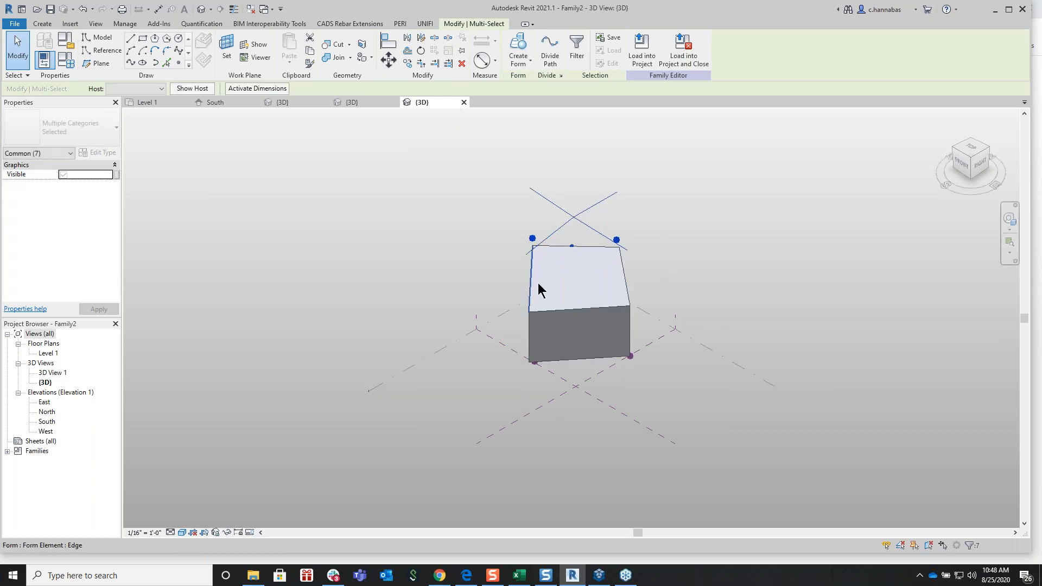
pyautogui.click(524, 257)
pyautogui.moveTo(525, 255); pyautogui.dragTo(523, 312)
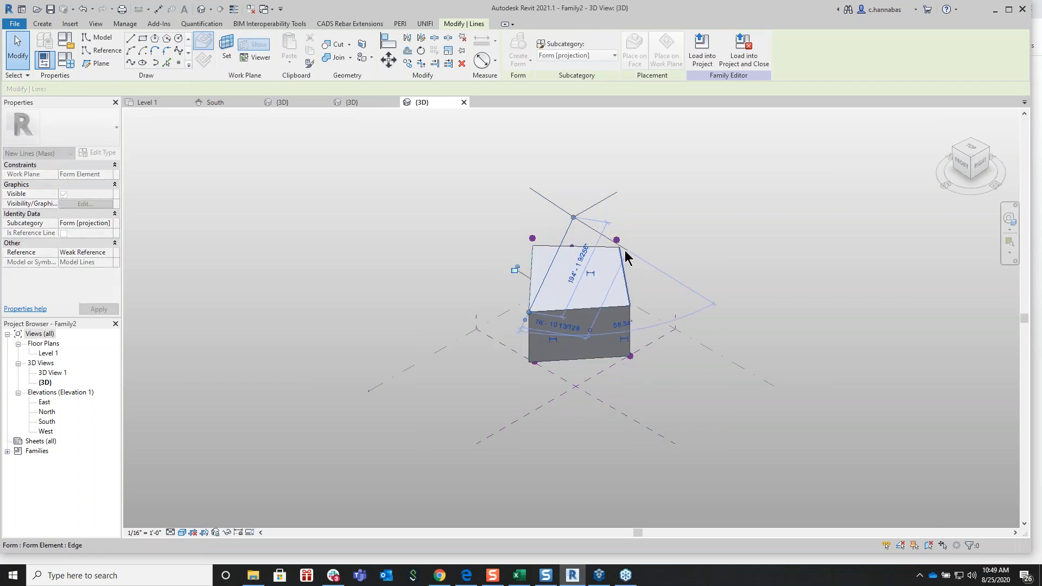
pyautogui.click(610, 240)
pyautogui.moveTo(628, 250); pyautogui.dragTo(631, 306)
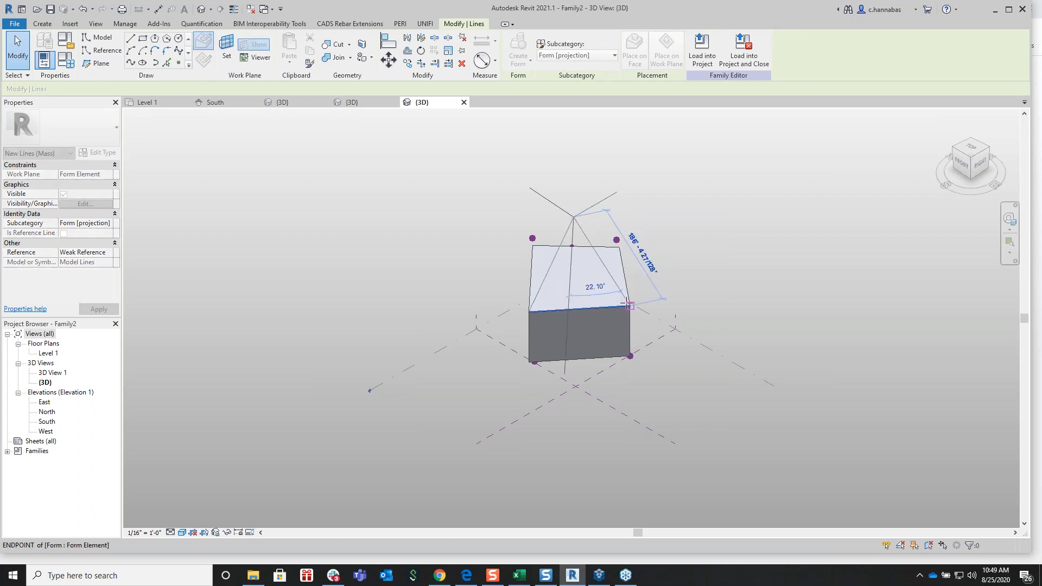
pyautogui.click(617, 193)
pyautogui.moveTo(618, 193); pyautogui.dragTo(620, 247)
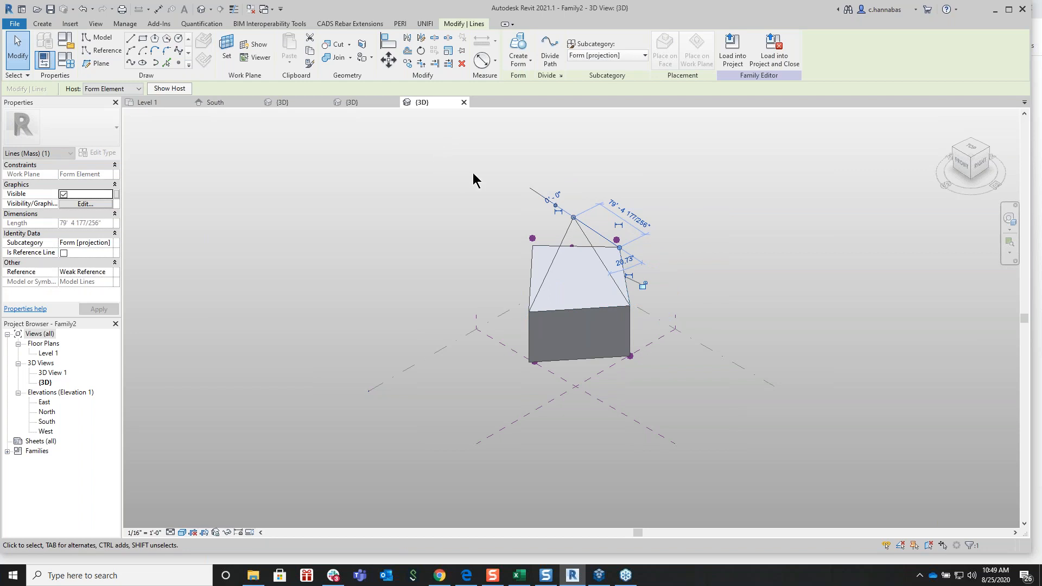
pyautogui.moveTo(556, 205); pyautogui.dragTo(533, 242)
pyautogui.click(463, 206)
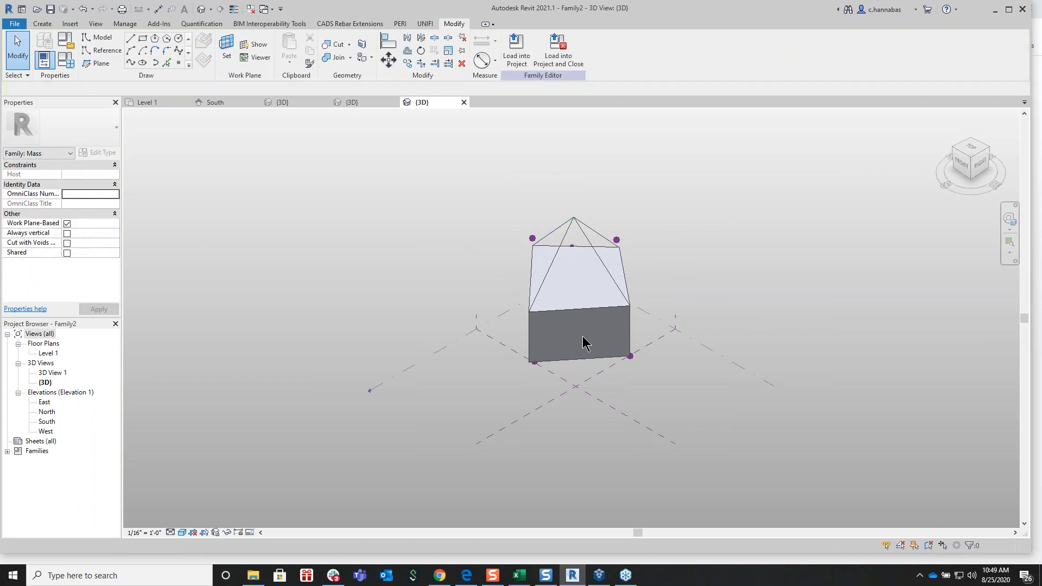
# Select the solid's front face and move it forward to stretch the solid
pyautogui.press('Tab')
pyautogui.press('Tab')
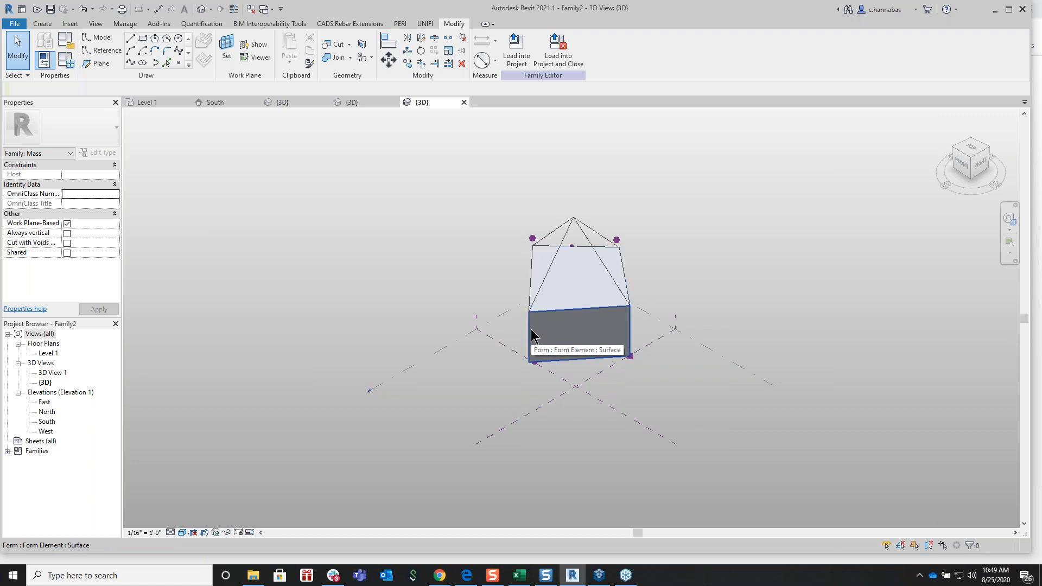
pyautogui.click(531, 335)
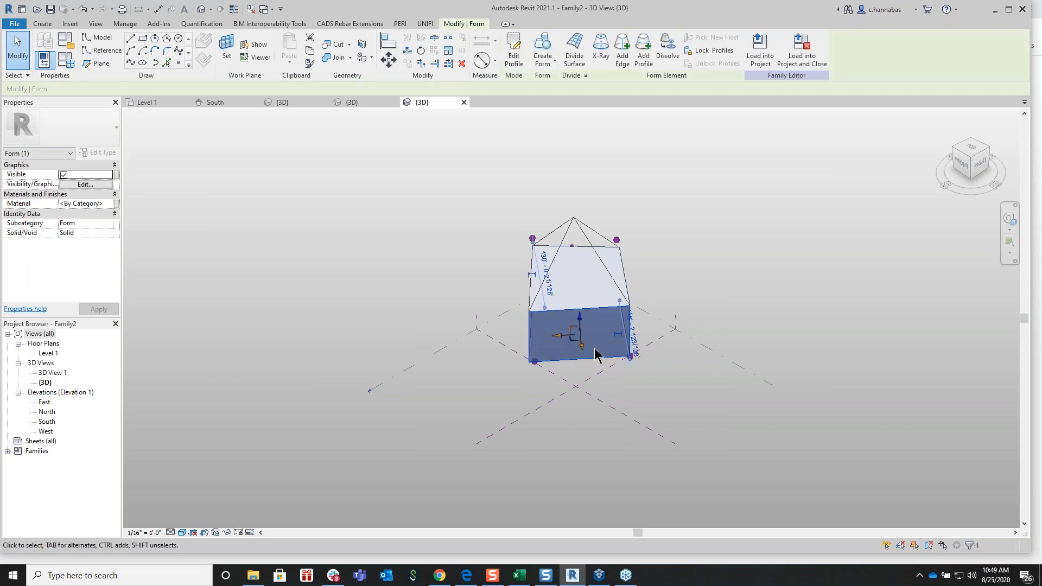
pyautogui.moveTo(581, 357); pyautogui.dragTo(587, 402)
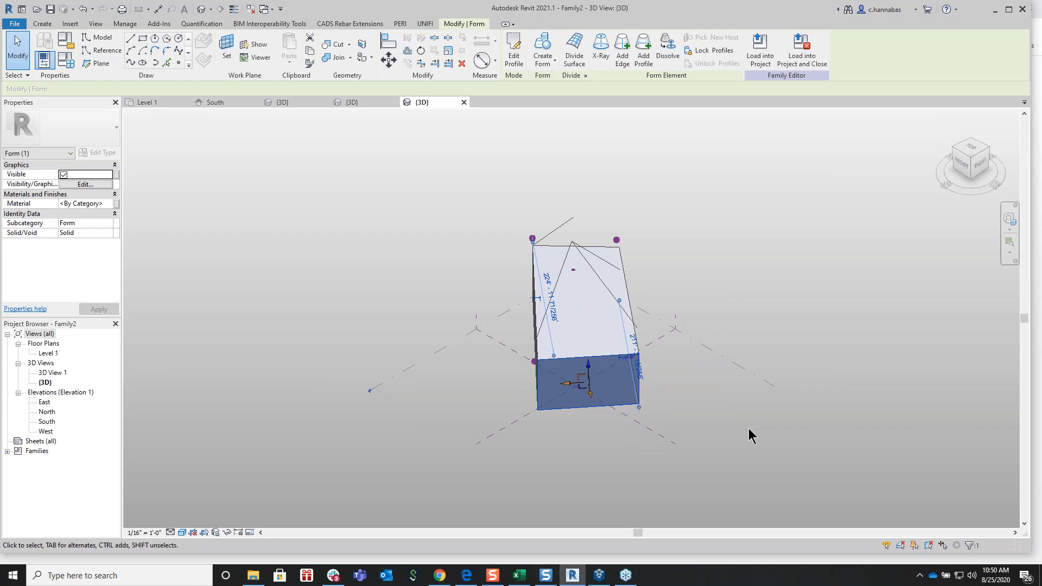
# Reattach the back-right diagonal line to its top-face corner and the back-left line to the raised apex
pyautogui.click(603, 263)
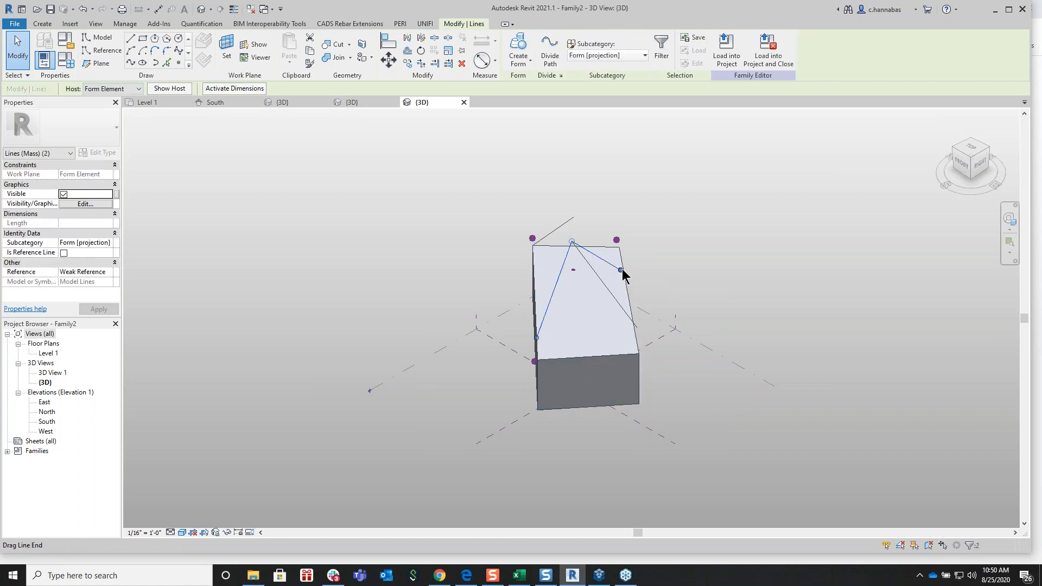
pyautogui.click(622, 262)
pyautogui.press('Escape')
pyautogui.press('Escape')
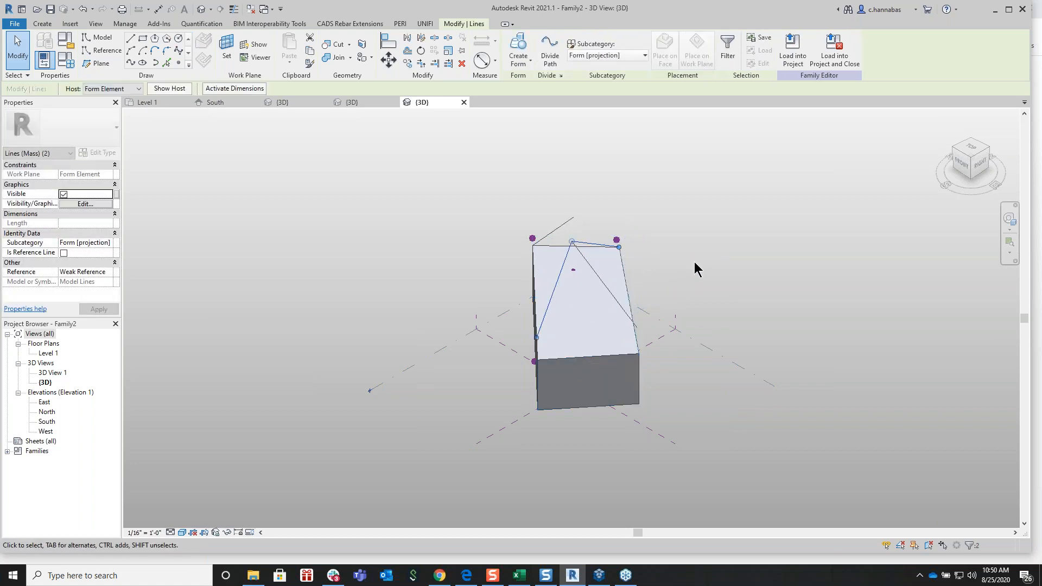
pyautogui.keyDown('ctrl'); pyautogui.click(569, 216); pyautogui.keyUp('ctrl')
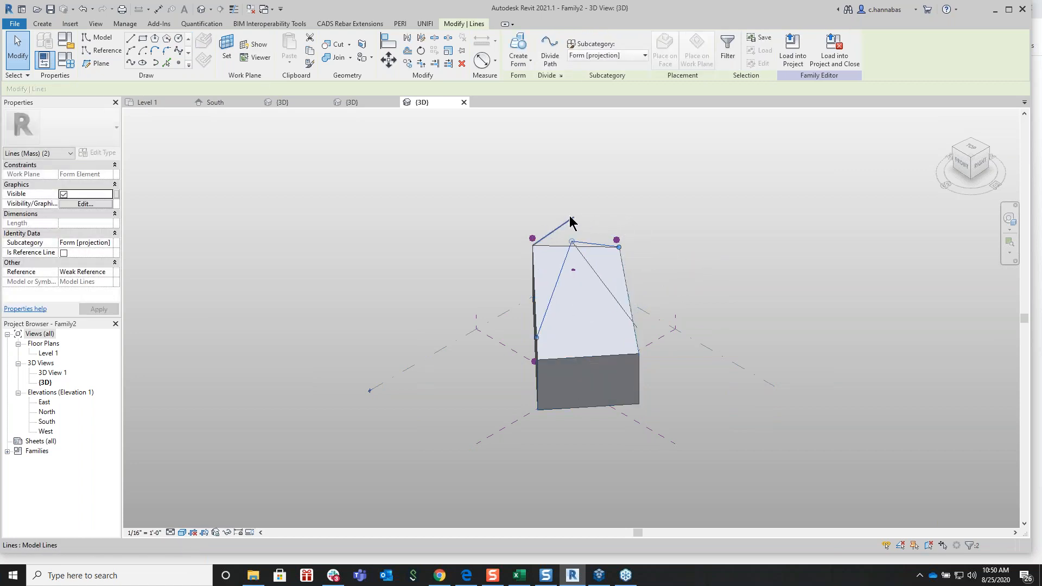
pyautogui.click(569, 216)
pyautogui.moveTo(569, 216); pyautogui.dragTo(572, 242)
pyautogui.click(595, 193)
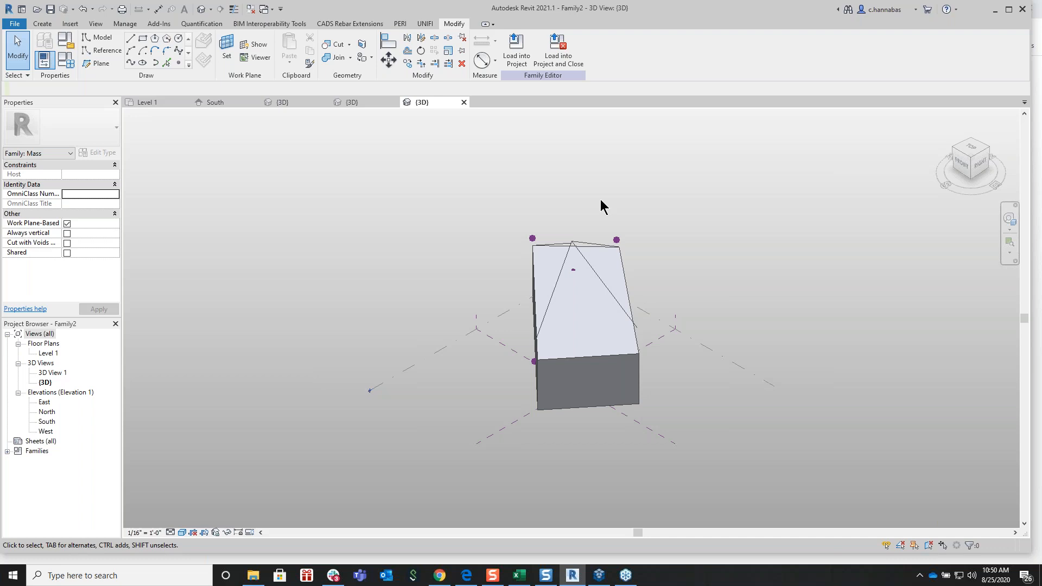
# Switch to the Project2 3D view, start in-place editing of Mass 1, and open the Level 1 floor plan
pyautogui.click(296, 102)
pyautogui.scroll(-10, 337, 252)
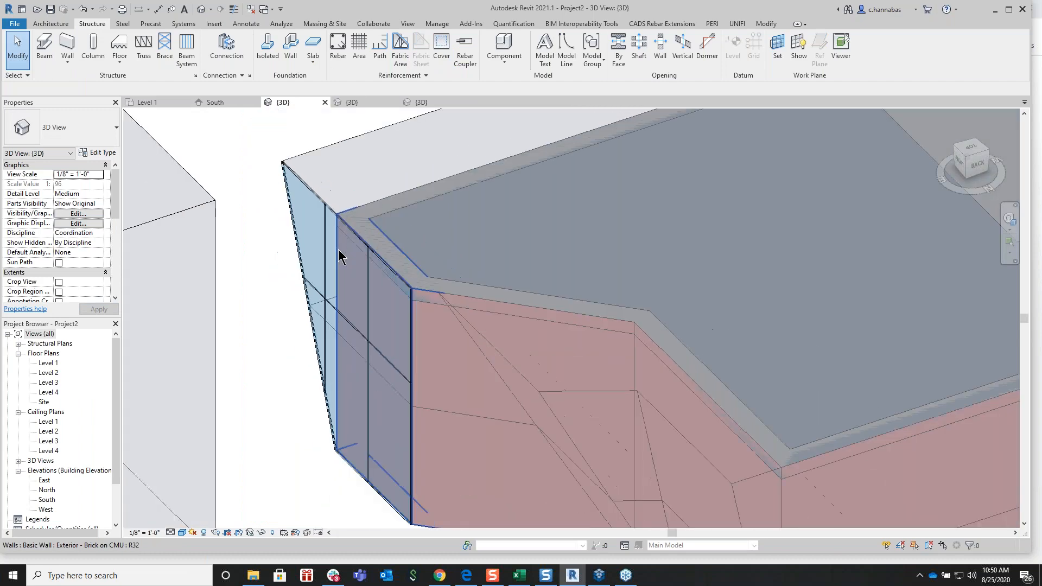
pyautogui.moveTo(351, 353); pyautogui.dragTo(444, 372, button='middle')
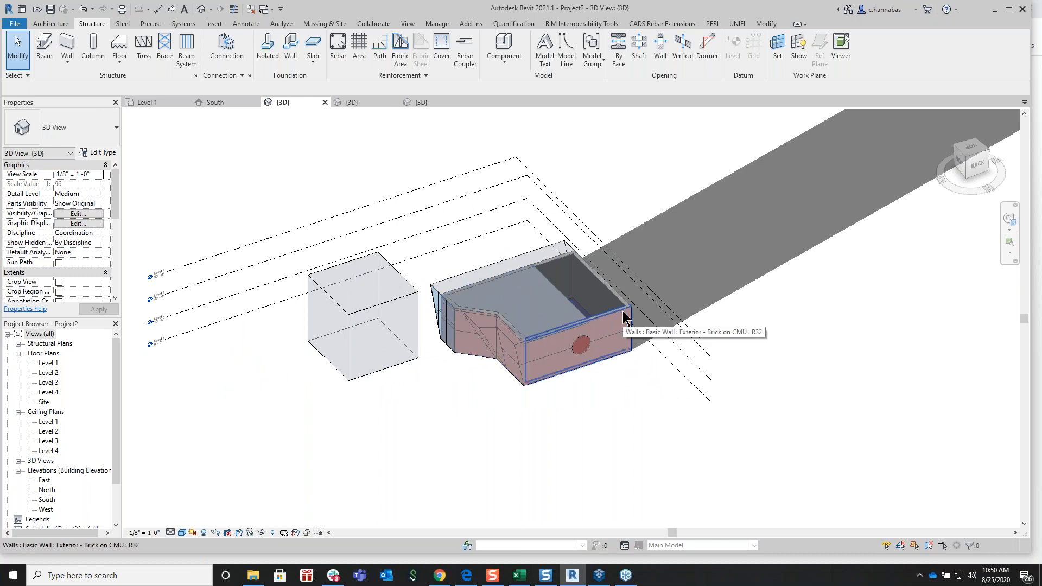
pyautogui.press('Tab')
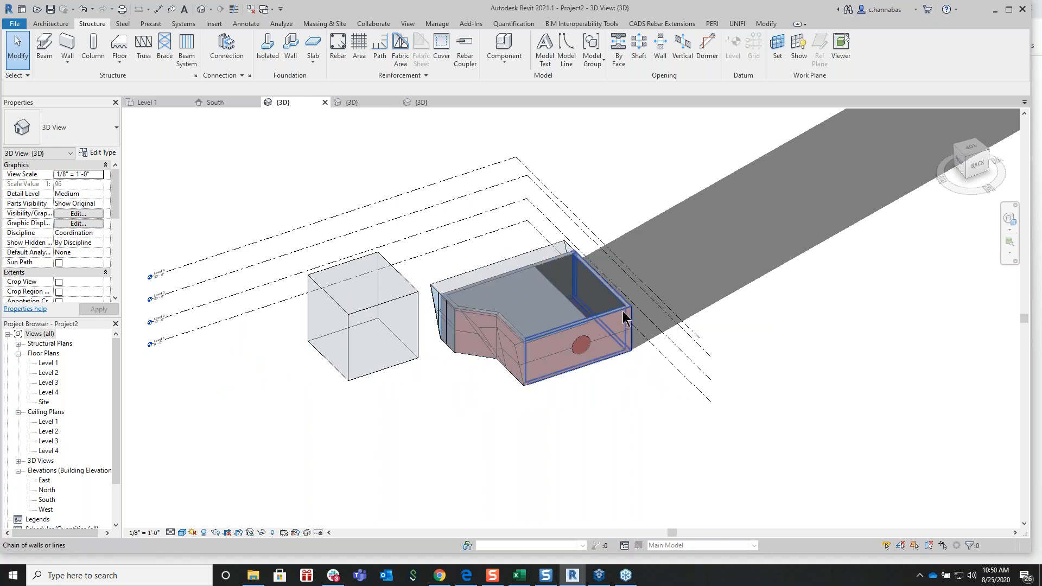
pyautogui.press('Tab')
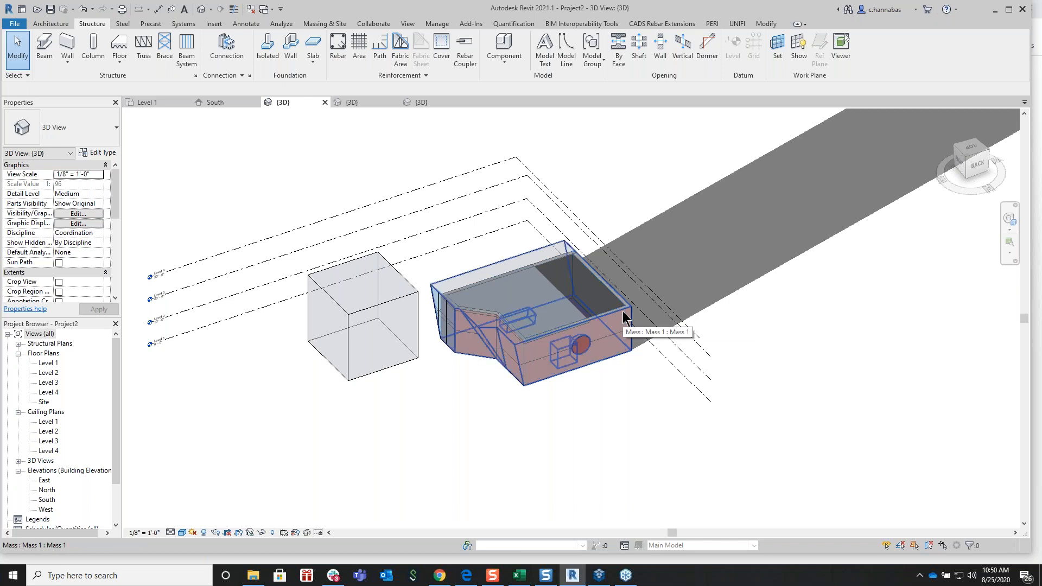
pyautogui.click(624, 317)
pyautogui.click(441, 54)
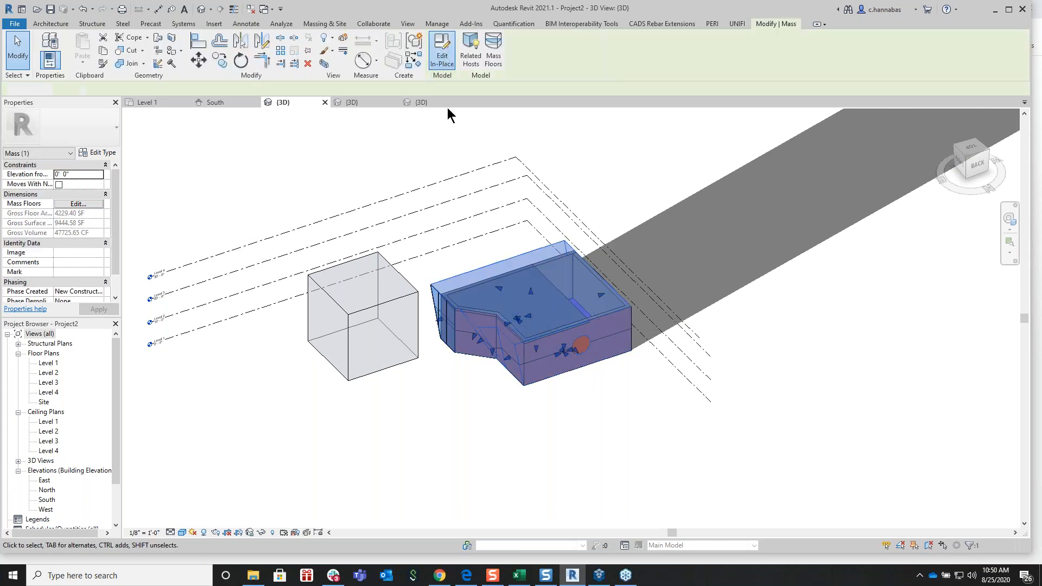
pyautogui.doubleClick(55, 362)
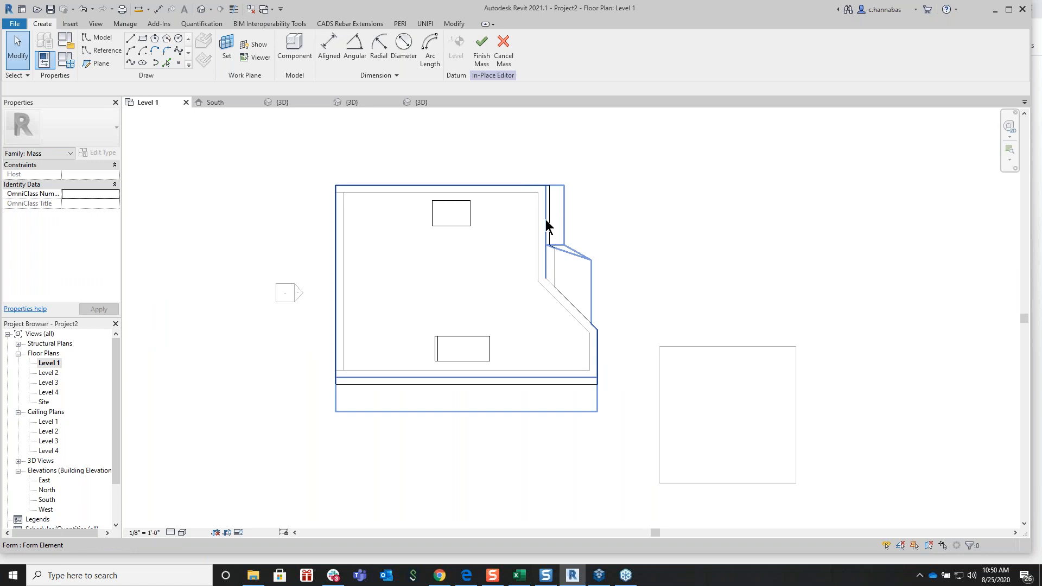
# Delete the north side of Mass 1's form in the Level 1 plan
pyautogui.click(477, 186)
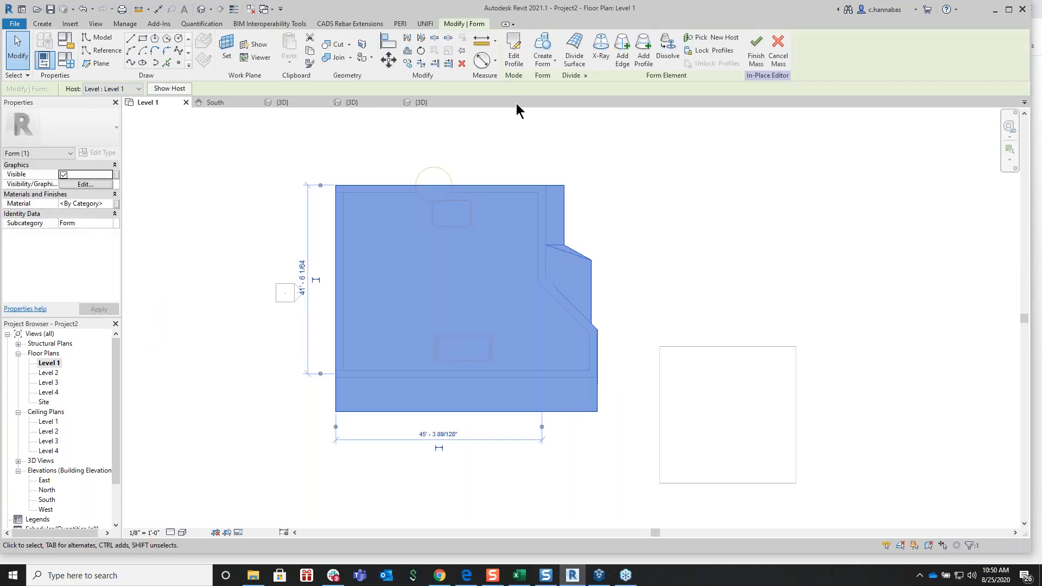
pyautogui.click(513, 136)
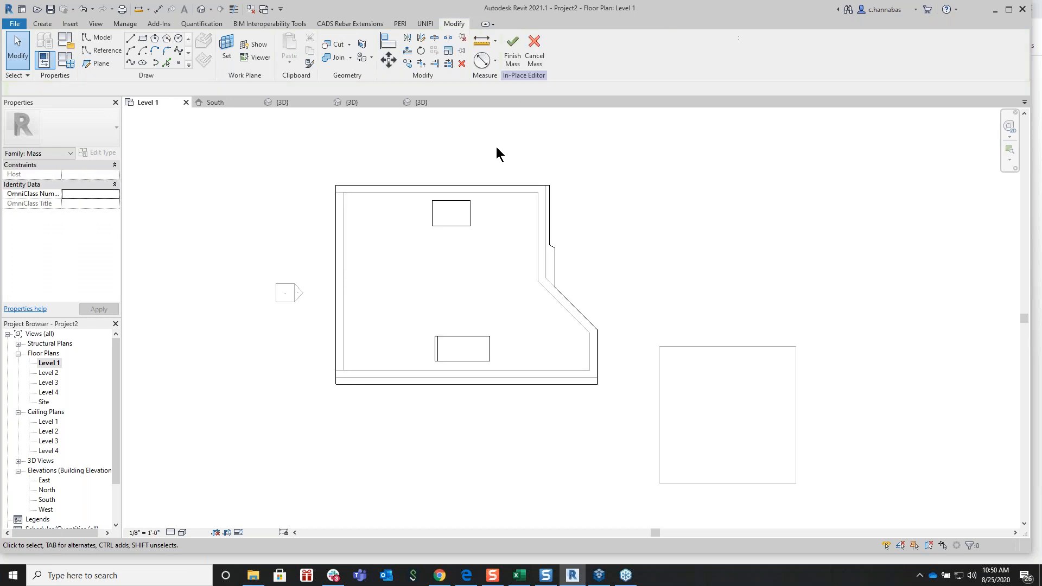
pyautogui.press('Tab')
pyautogui.click(483, 186)
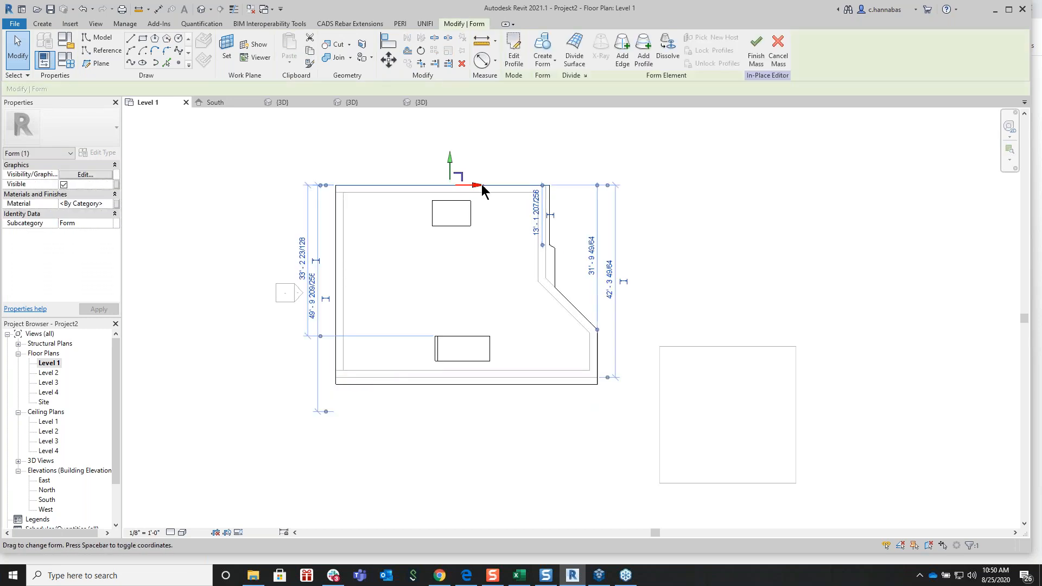
pyautogui.press('Delete')
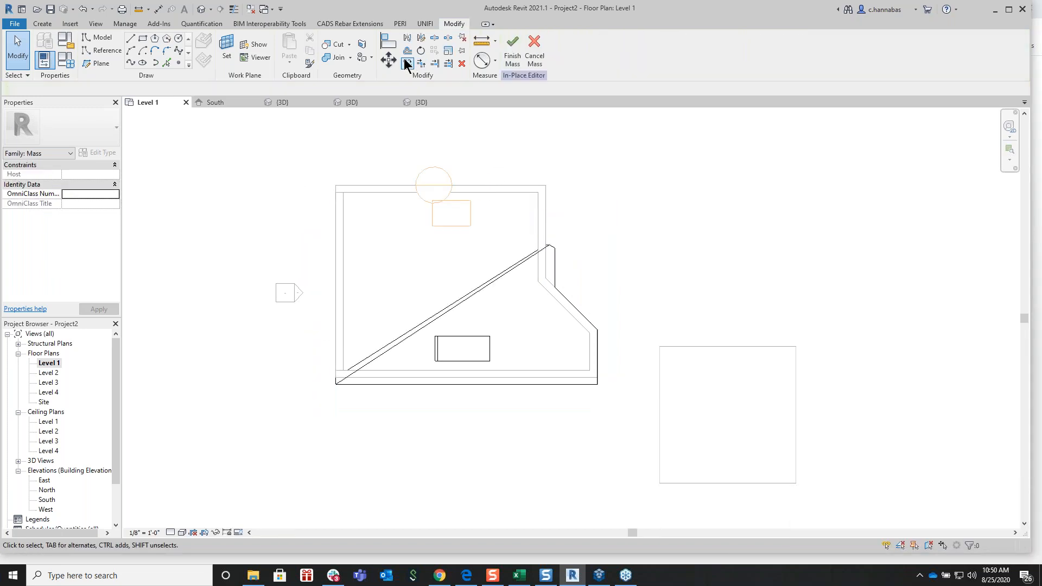
# Leave the Model Line command, cancel in-place editing of Mass 1, and discard the changes
pyautogui.click(101, 38)
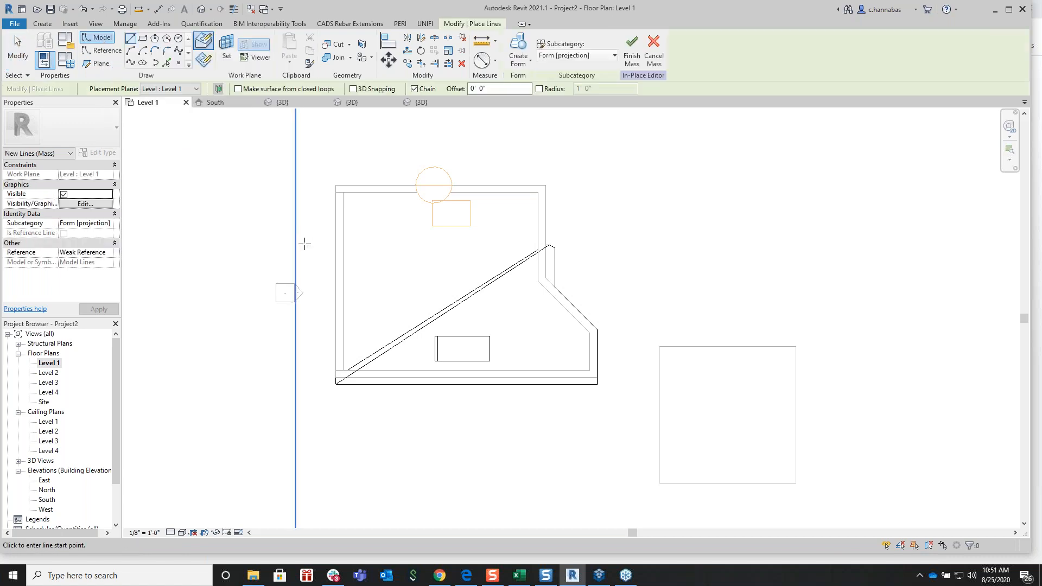
pyautogui.press('Escape')
pyautogui.press('Escape')
pyautogui.scroll(-2, 333, 225)
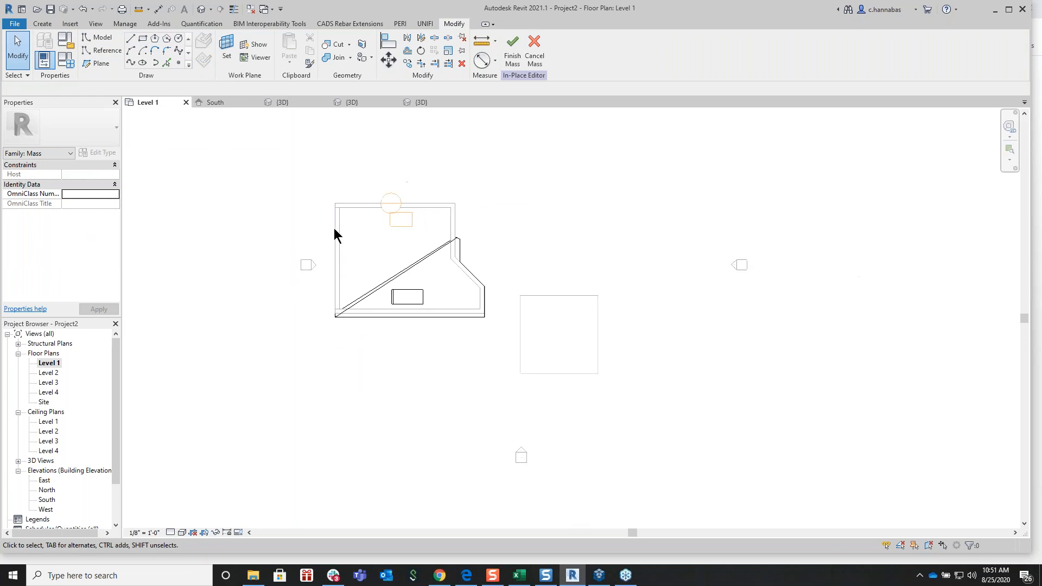
pyautogui.click(534, 54)
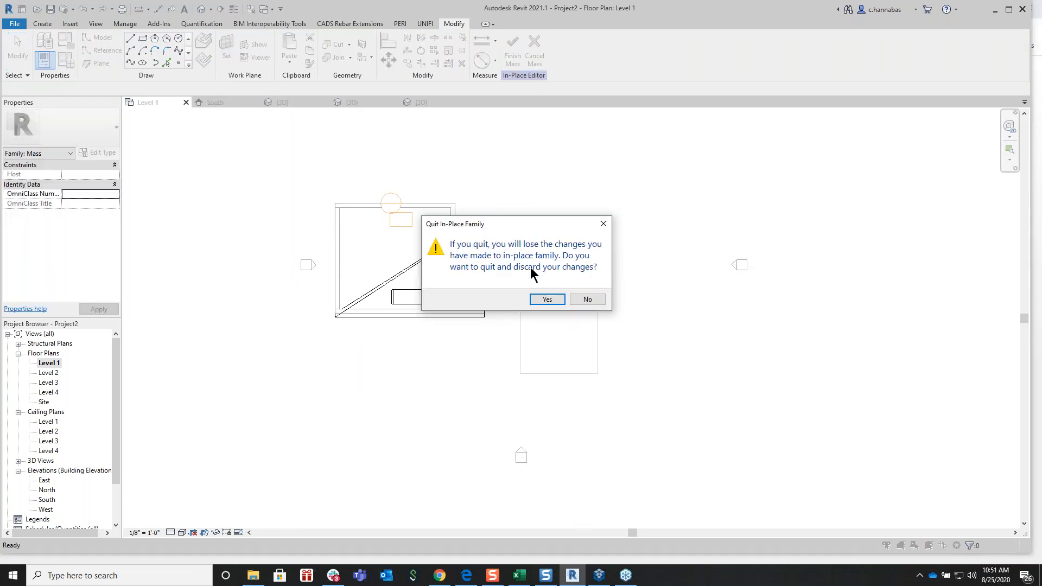
pyautogui.click(547, 299)
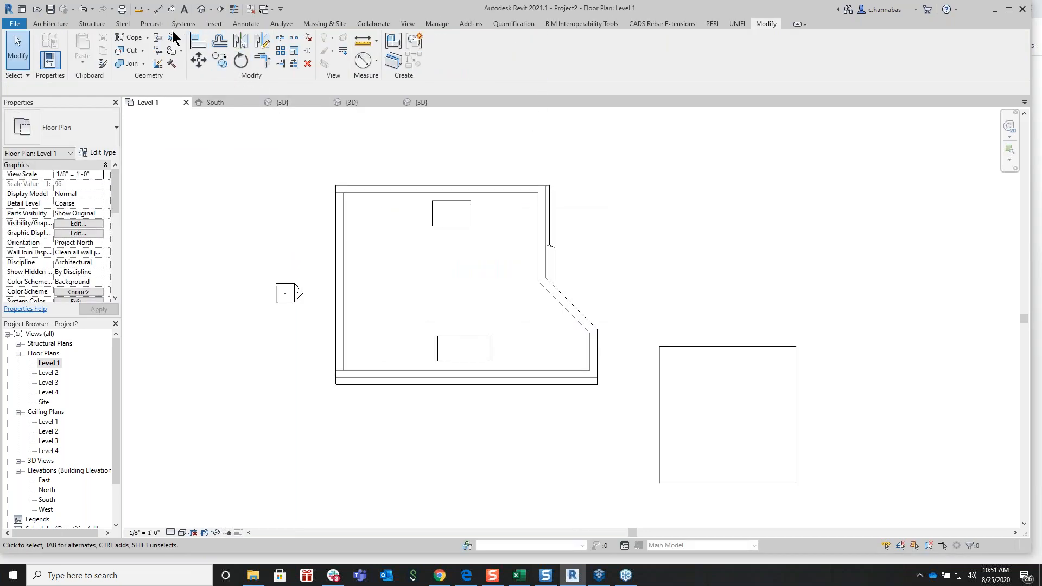
# Start a new in-place mass named Mass 2
pyautogui.click(43, 24)
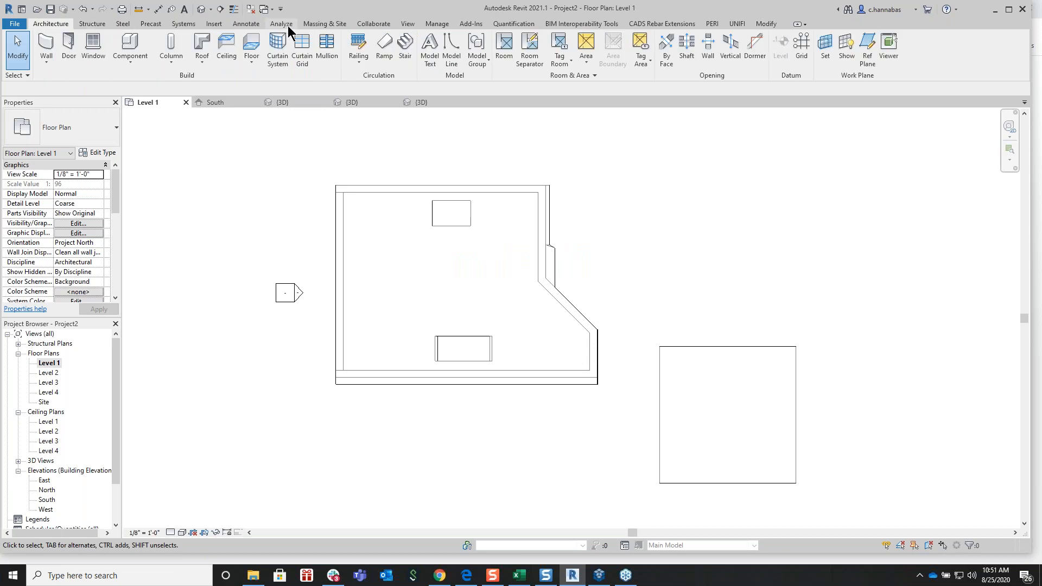
pyautogui.click(336, 23)
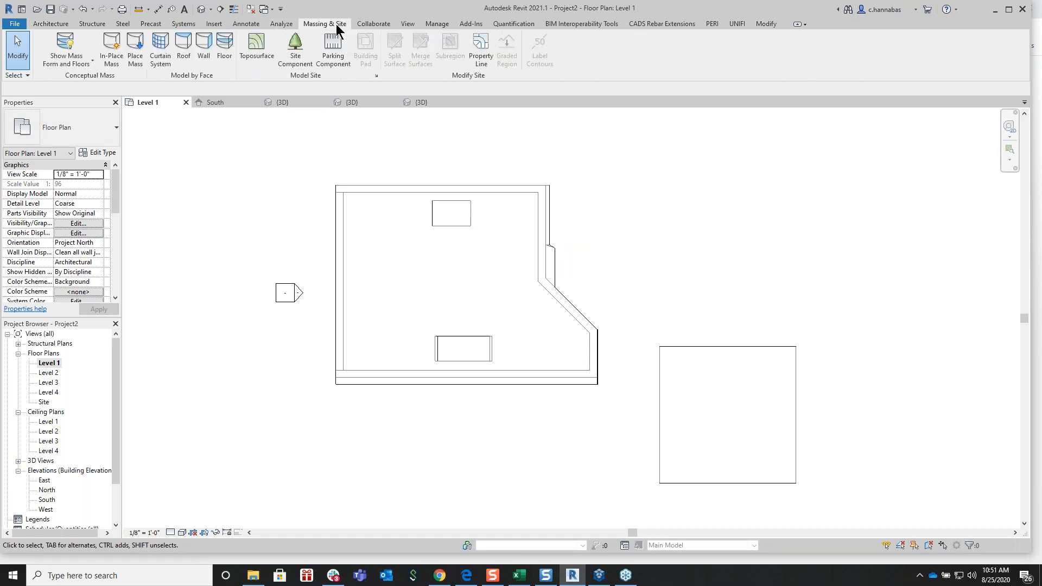
pyautogui.click(111, 51)
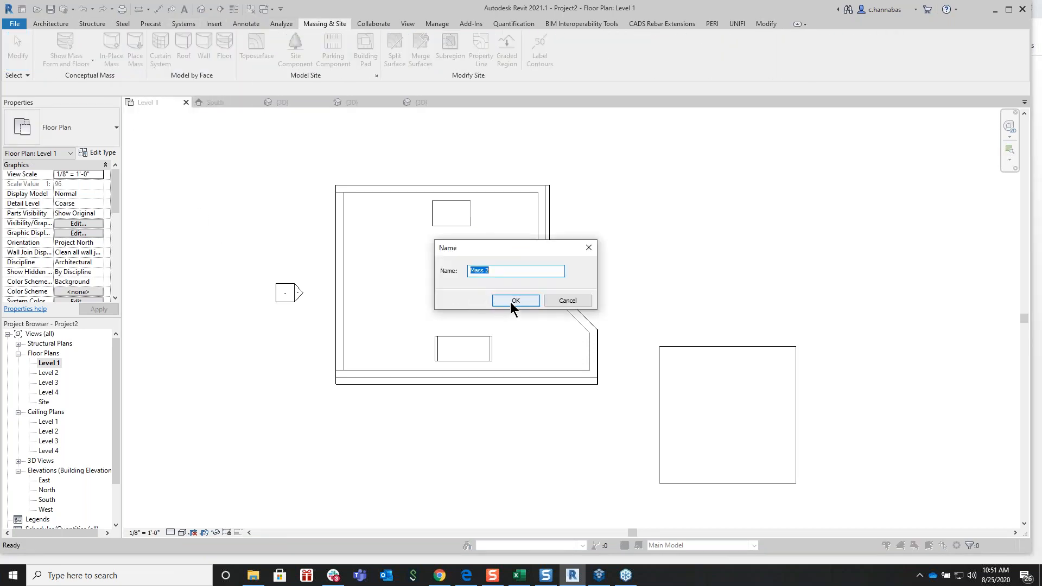
pyautogui.click(515, 301)
pyautogui.moveTo(495, 421); pyautogui.dragTo(491, 241, button='middle')
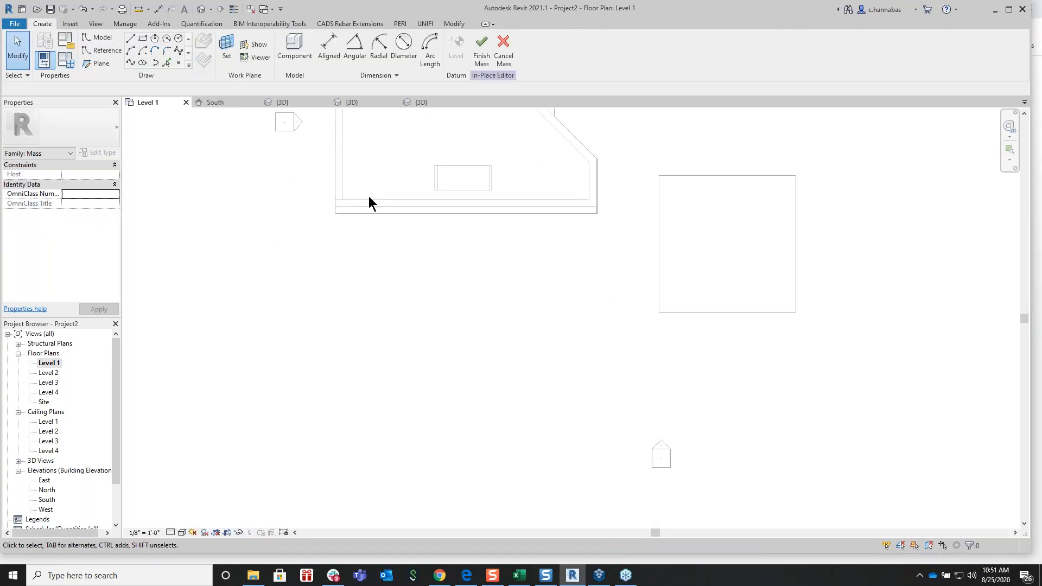
# Draw three chained model lines forming a rectangle open on its south side, below the existing building in the Level 1 plan
pyautogui.click(131, 38)
pyautogui.click(390, 376)
pyautogui.click(391, 267)
pyautogui.click(518, 268)
pyautogui.click(518, 376)
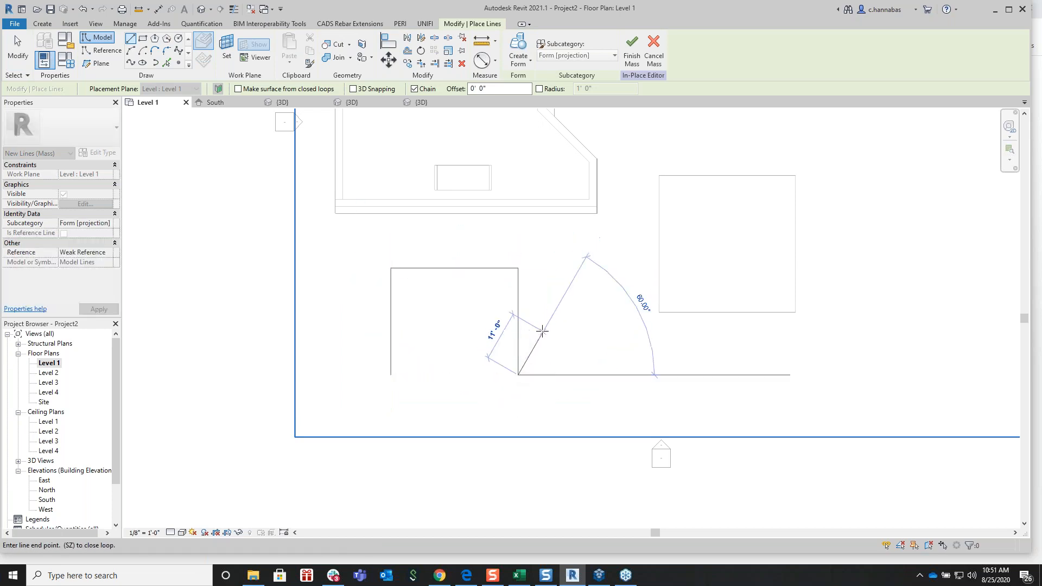
pyautogui.rightClick(542, 331)
pyautogui.click(570, 337)
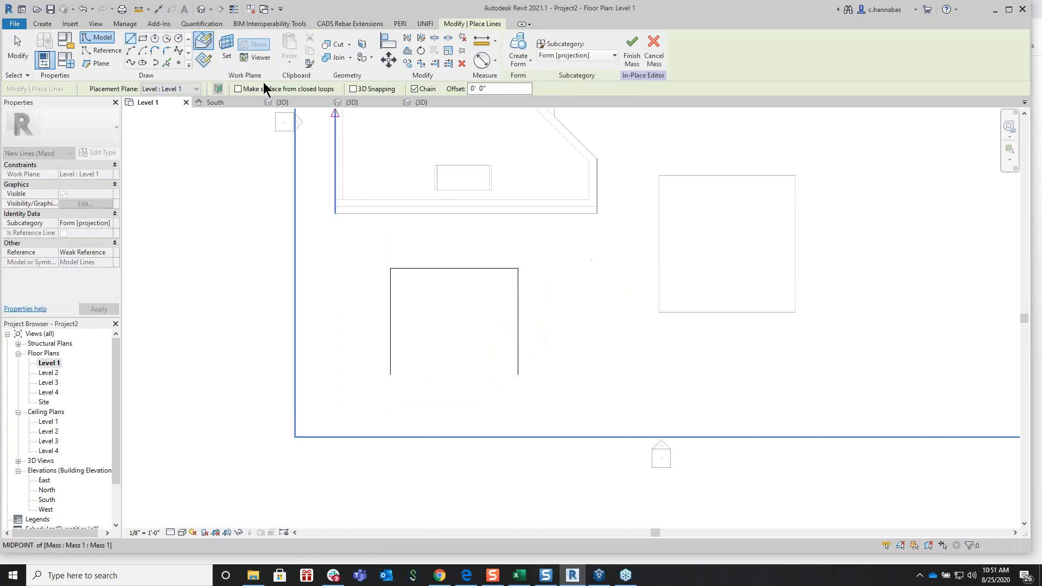
# Close the open side of the outline with an outward-bulging arc of about 18'-6" radius between the two free line ends
pyautogui.click(130, 50)
pyautogui.click(391, 268)
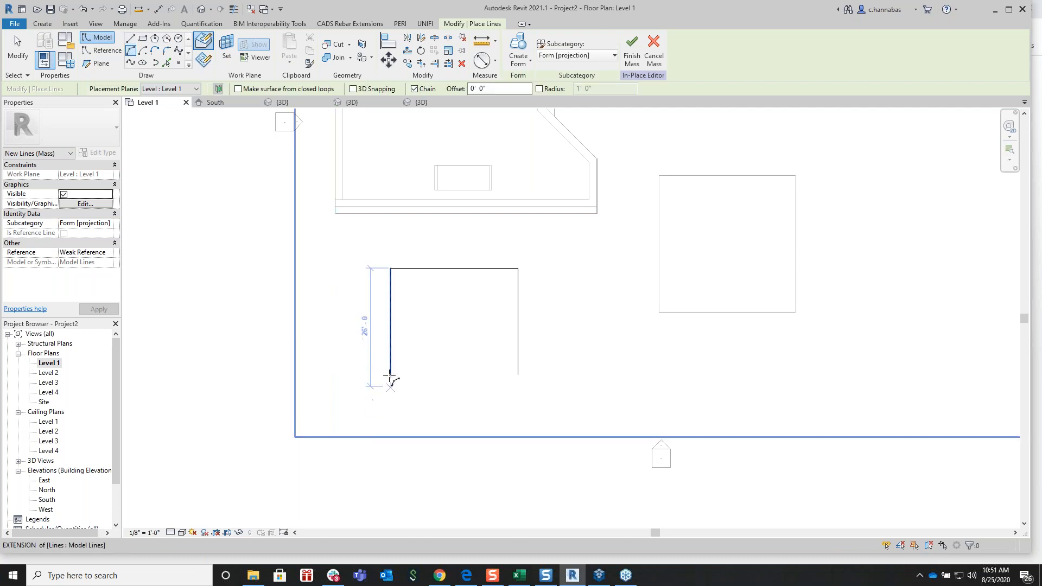
pyautogui.click(391, 375)
pyautogui.click(518, 375)
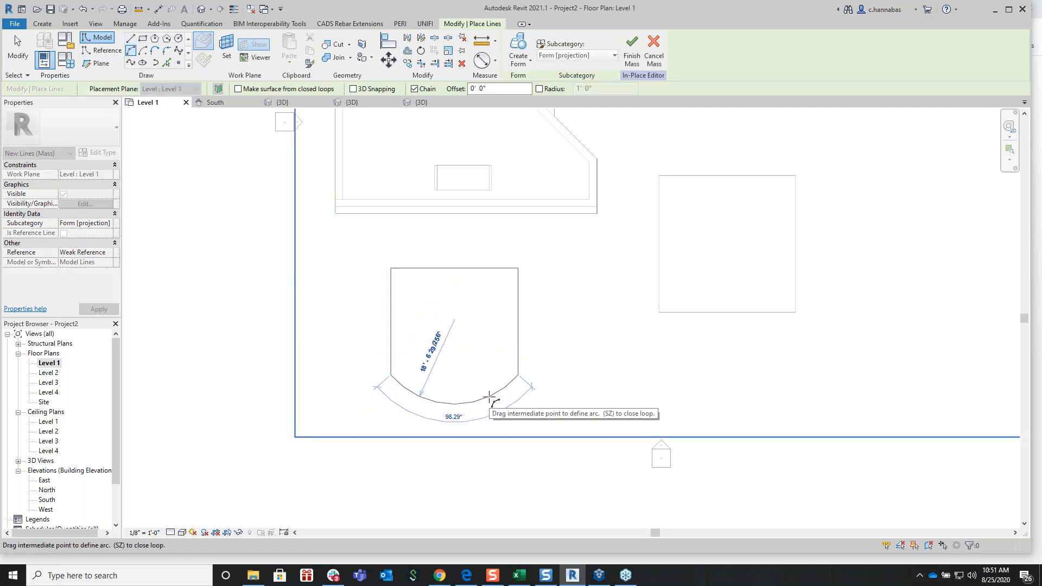
pyautogui.click(492, 398)
pyautogui.rightClick(600, 335)
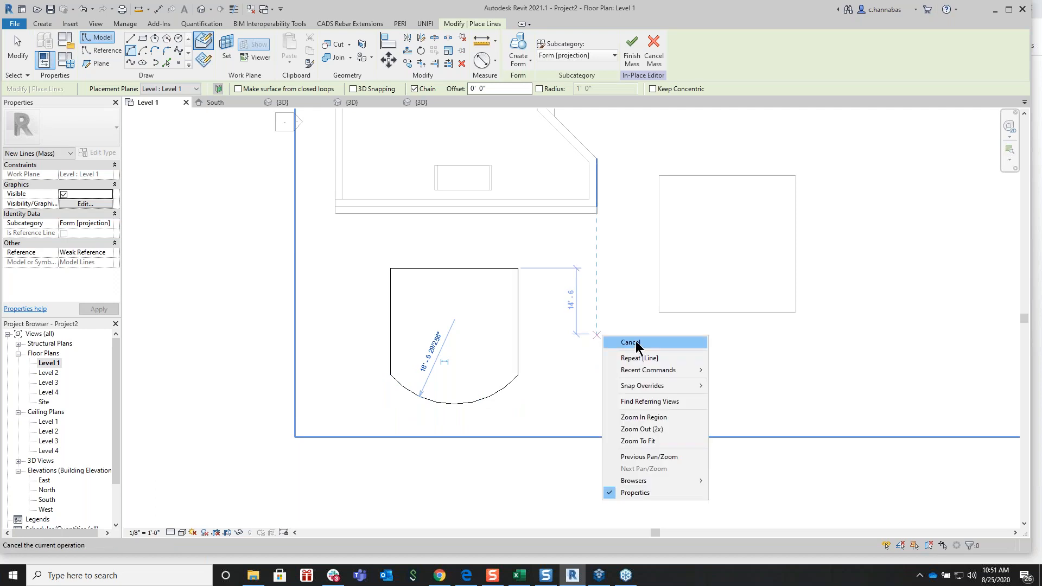
# Create a solid form from the closed outline of three lines and an arc, and finish the in-place mass
pyautogui.click(668, 344)
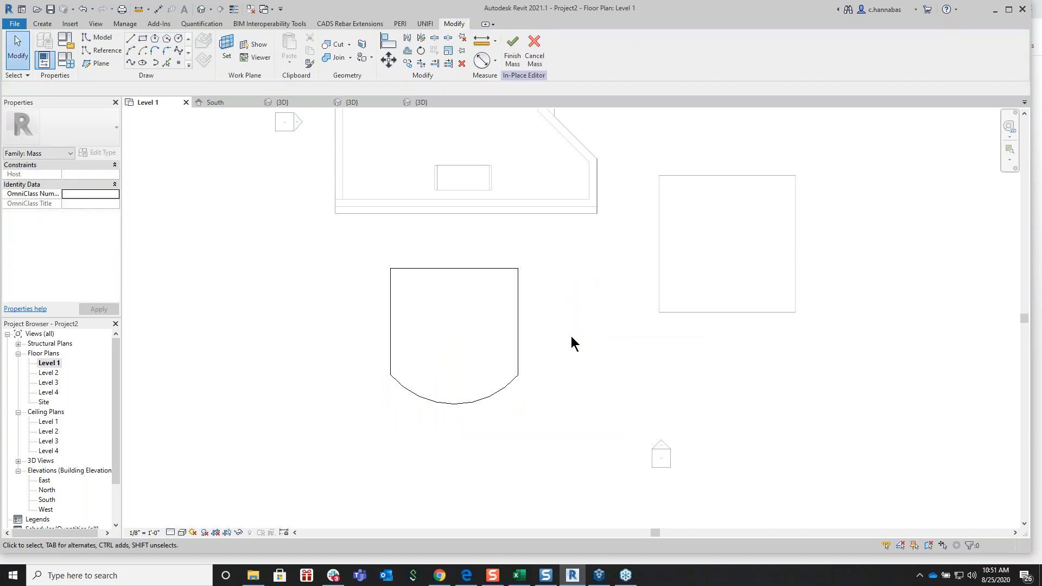
pyautogui.moveTo(351, 241); pyautogui.dragTo(529, 446)
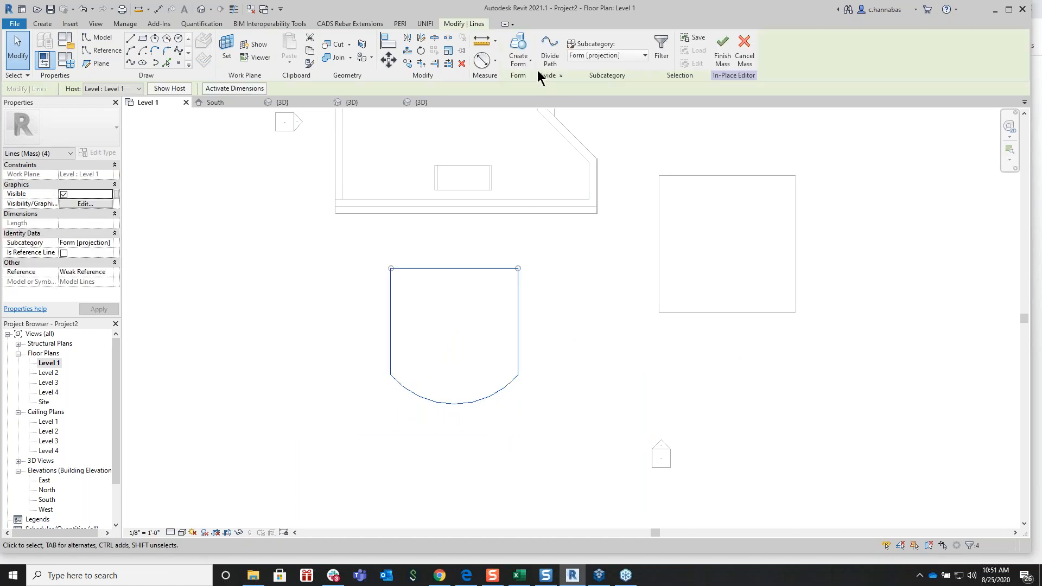
pyautogui.click(522, 62)
pyautogui.click(533, 81)
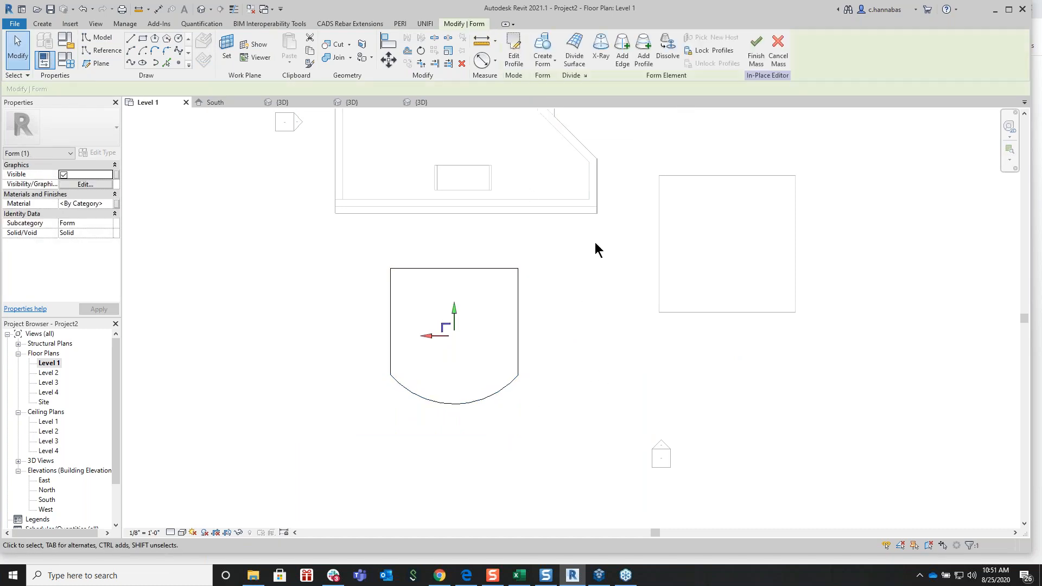
pyautogui.click(760, 44)
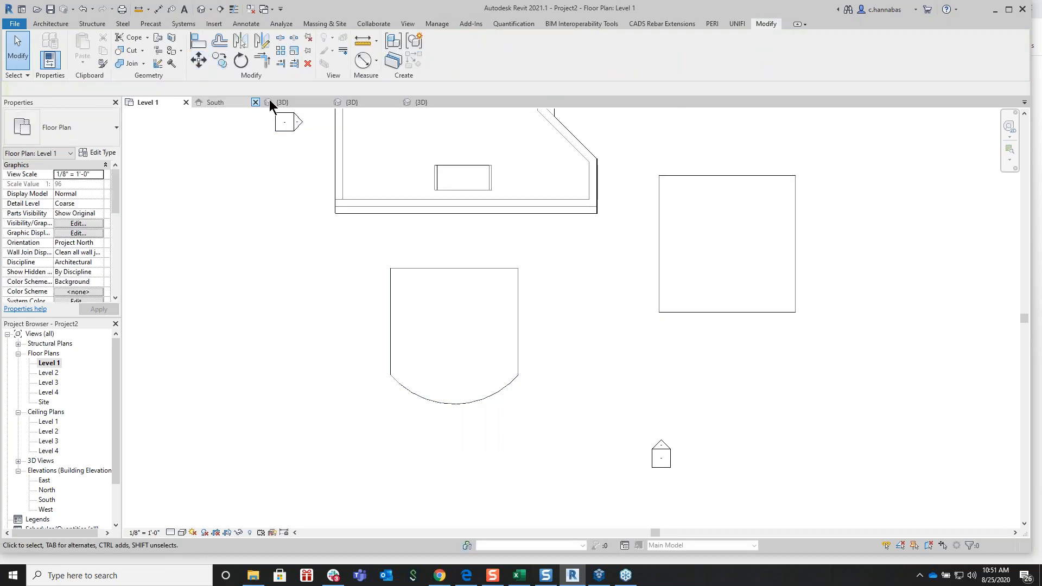
# Close the Box.rfa family without saving its changes
pyautogui.click(352, 103)
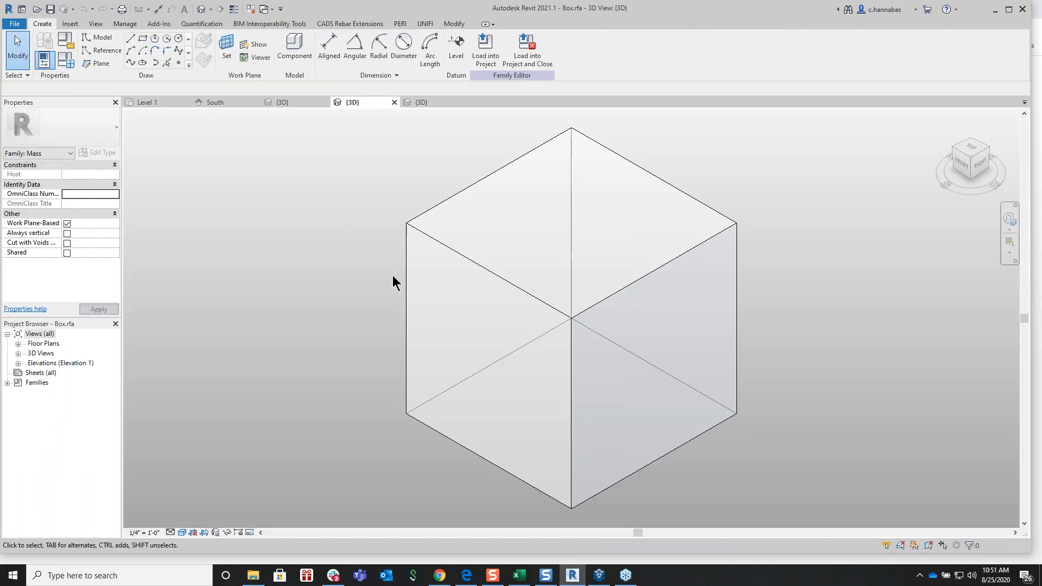
pyautogui.click(394, 103)
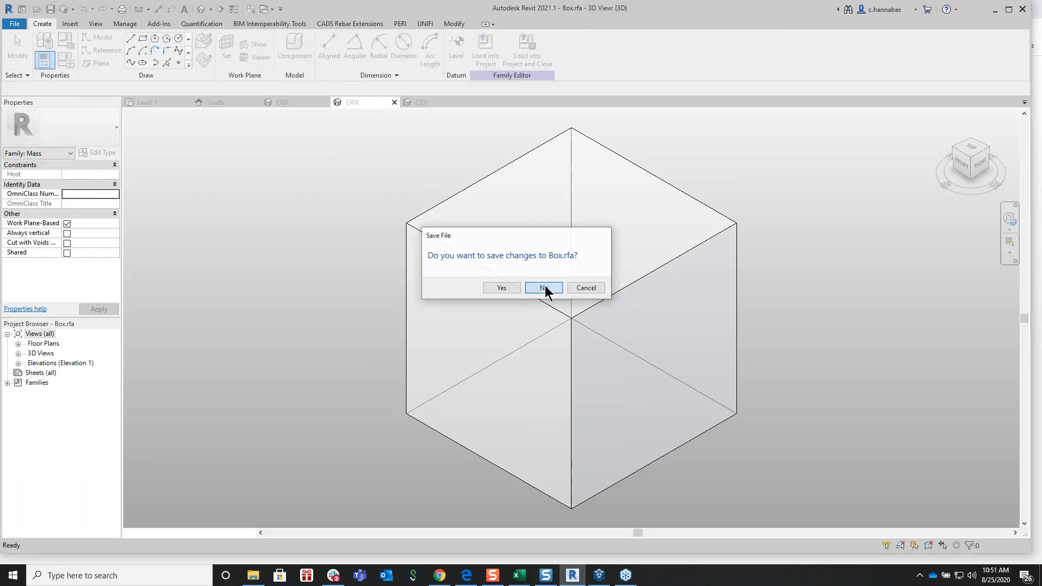
pyautogui.click(544, 288)
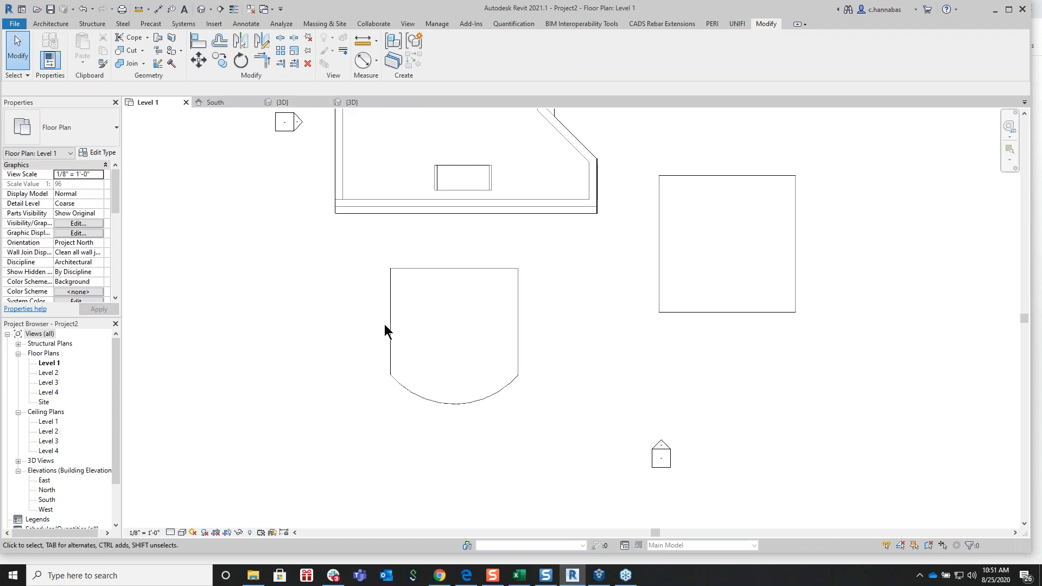
# Select the new round-ended mass and move it clear of the existing building in the project's 3D view
pyautogui.click(389, 320)
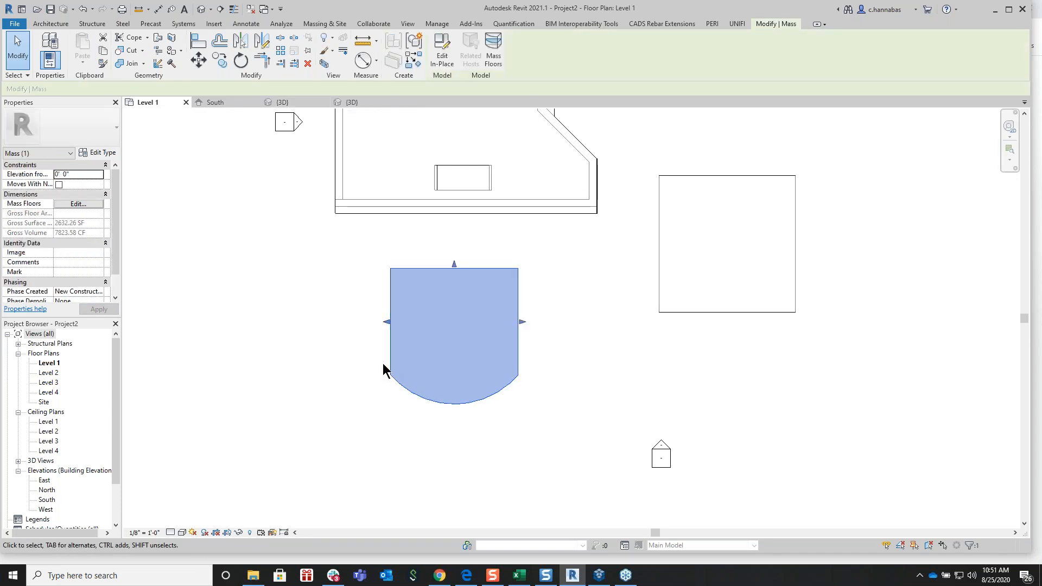
pyautogui.scroll(3, 368, 369)
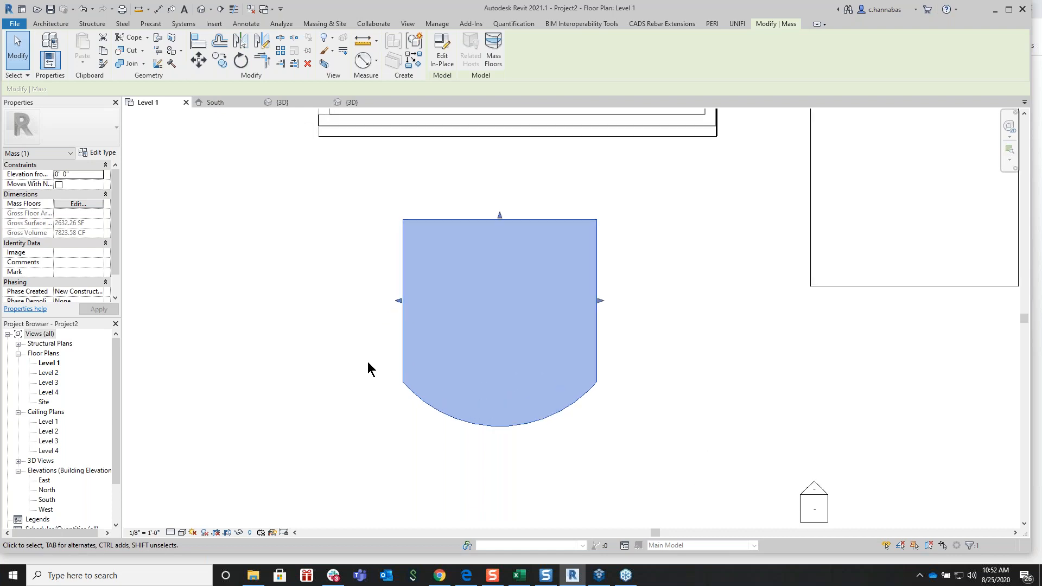
pyautogui.scroll(1, 367, 369)
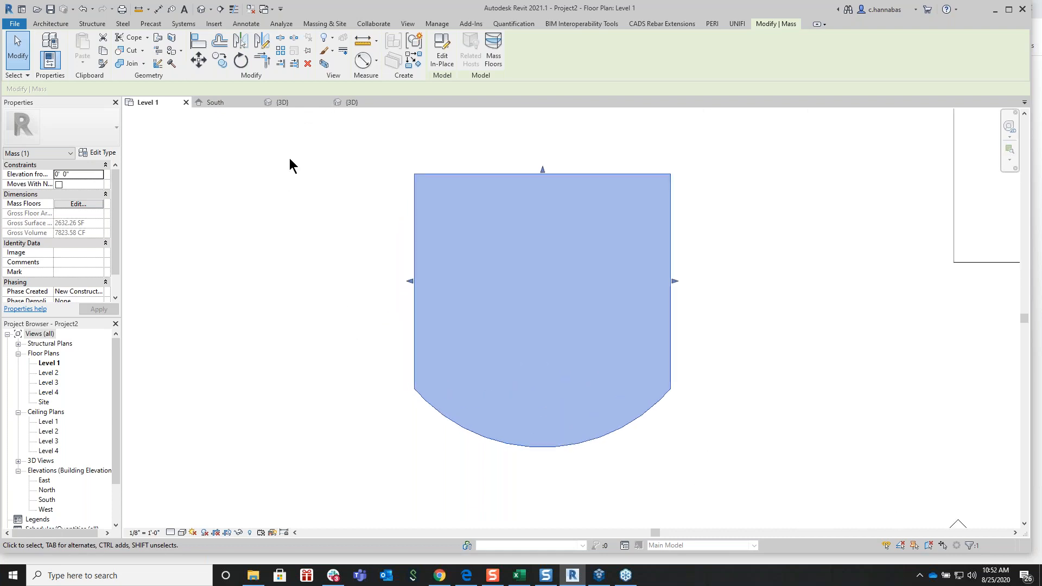
pyautogui.click(293, 101)
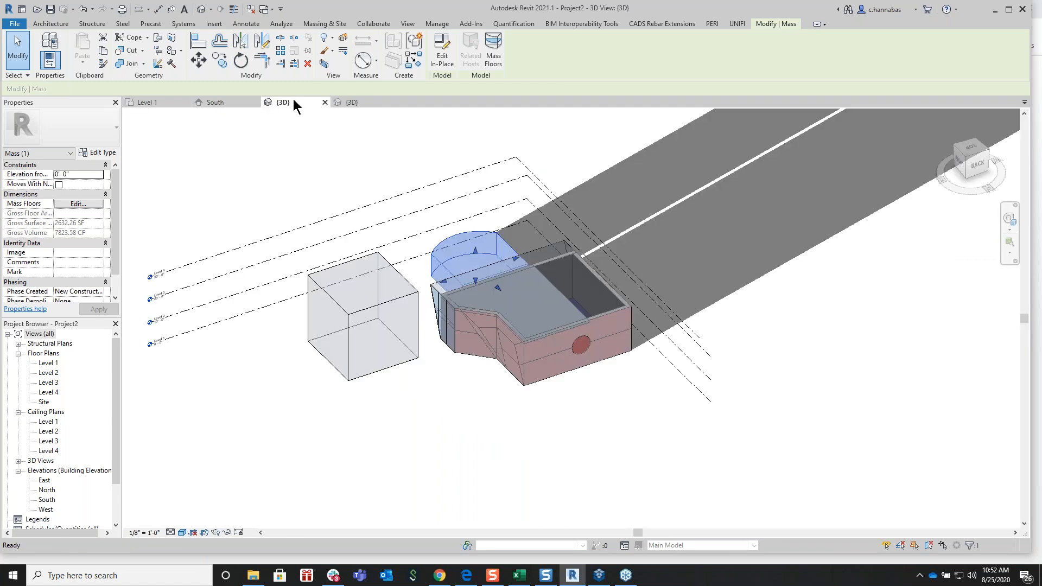
pyautogui.scroll(3, 530, 240)
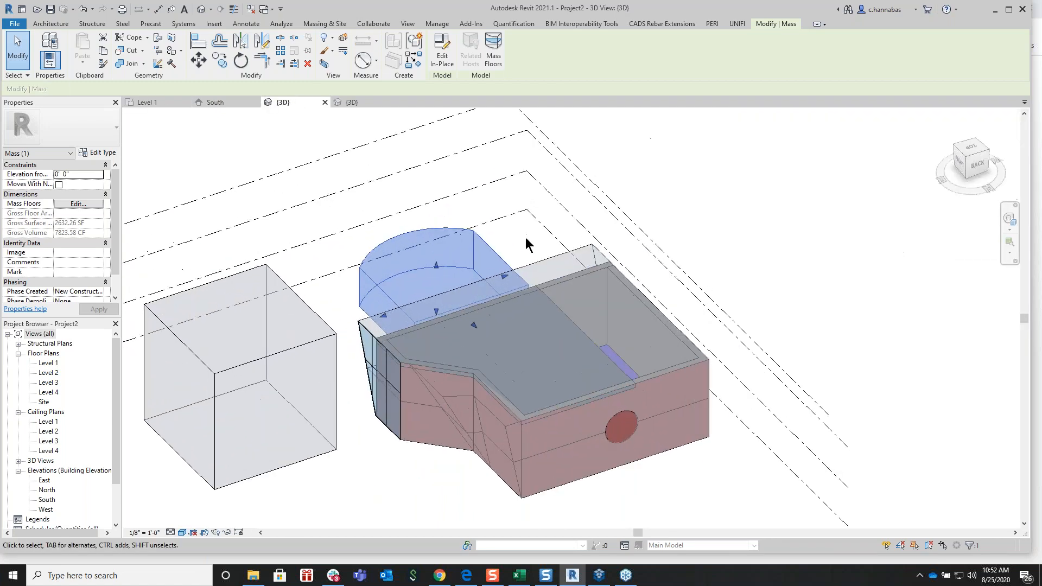
pyautogui.scroll(2, 525, 241)
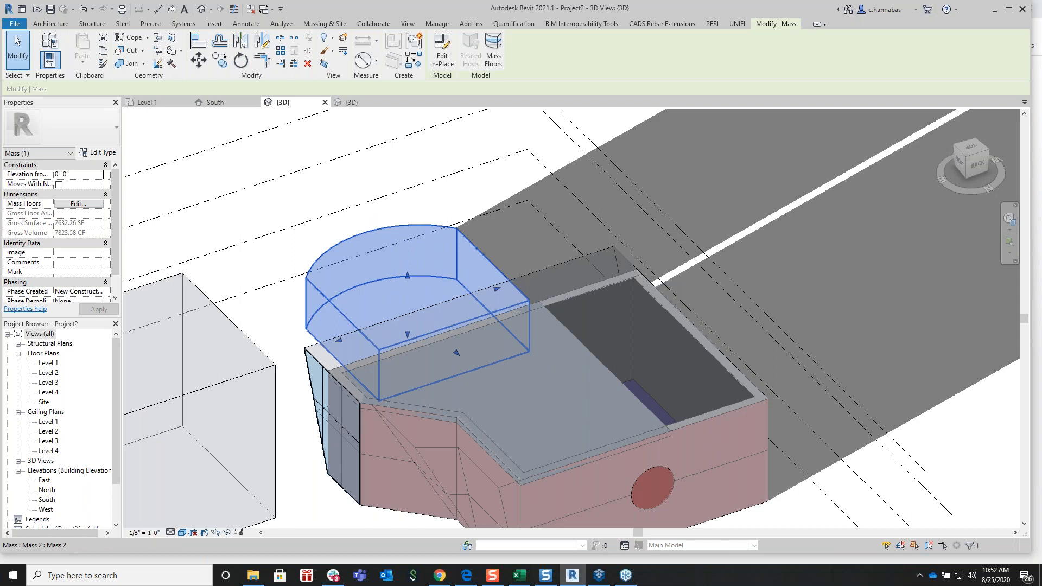
pyautogui.moveTo(402, 278); pyautogui.dragTo(332, 212)
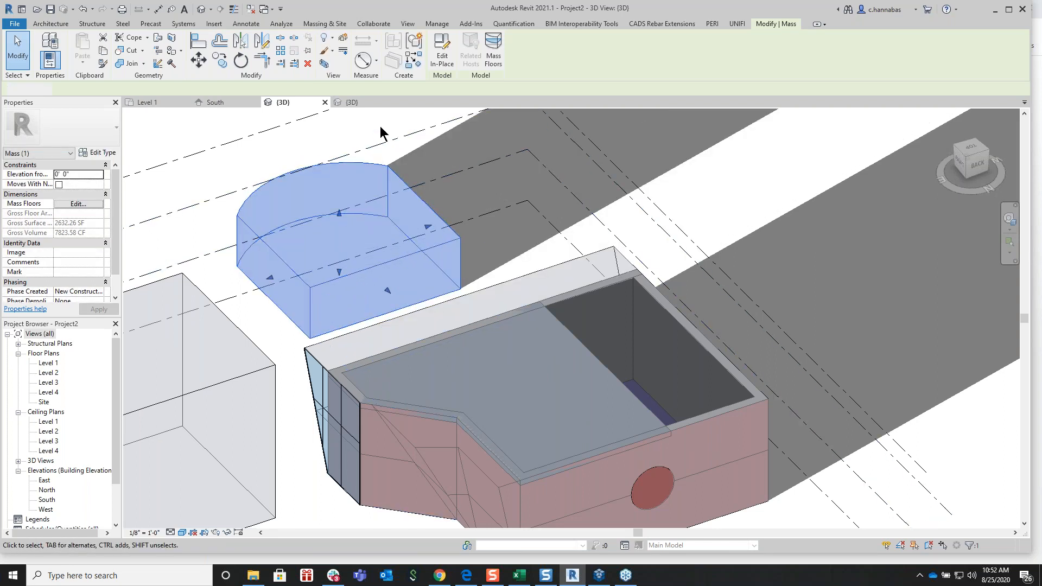
pyautogui.click(380, 131)
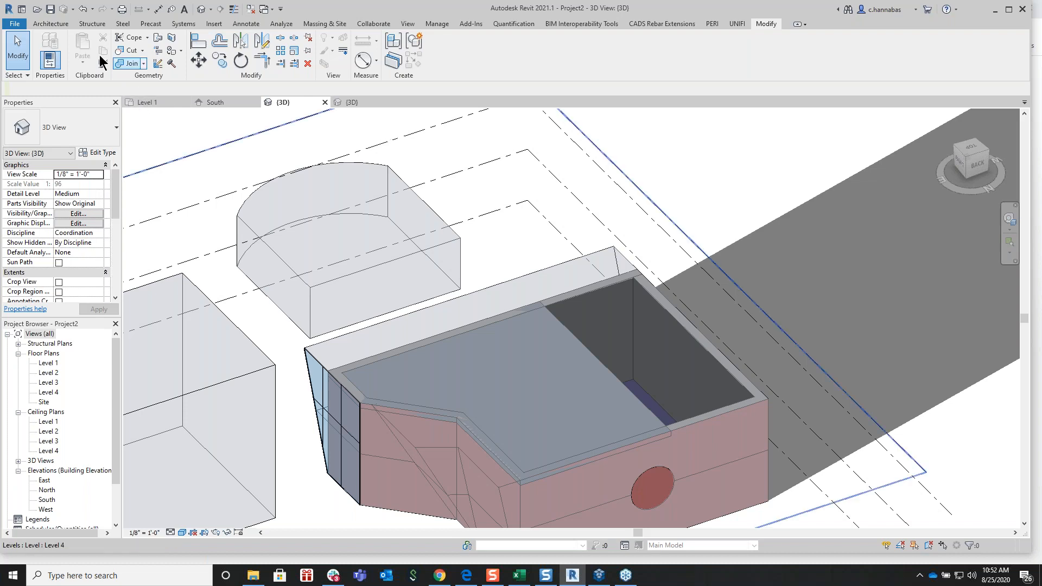
# Place an Exterior Glazing curtain wall on the curved face of the round-ended mass by picking the face
pyautogui.click(51, 24)
pyautogui.click(49, 58)
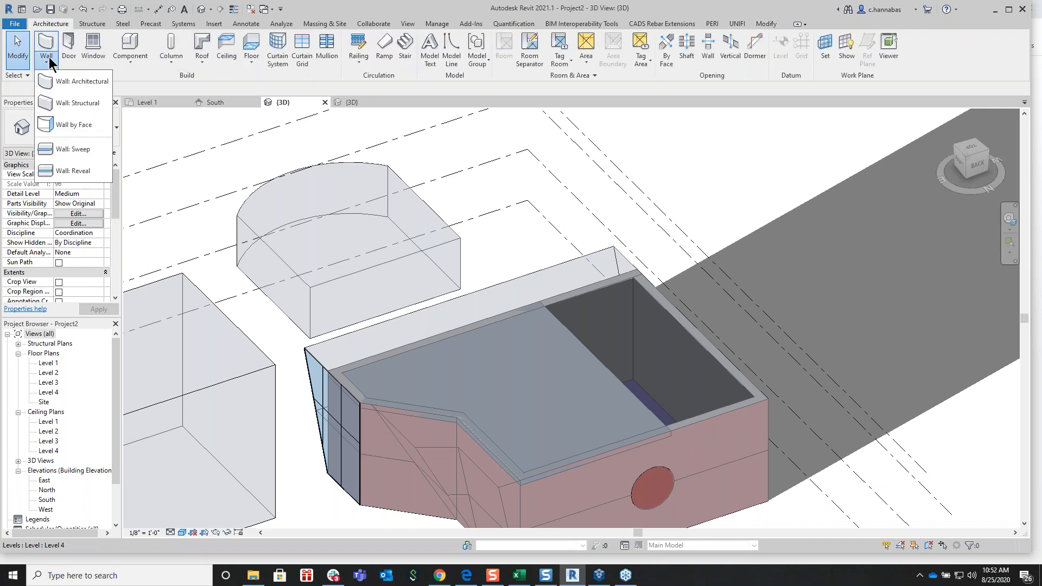
pyautogui.click(60, 80)
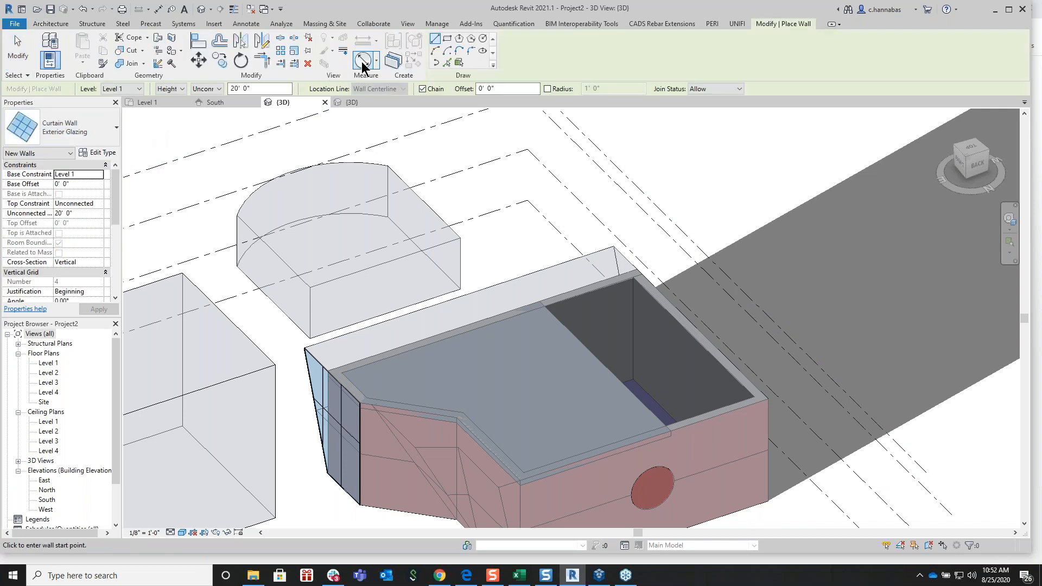
pyautogui.click(459, 64)
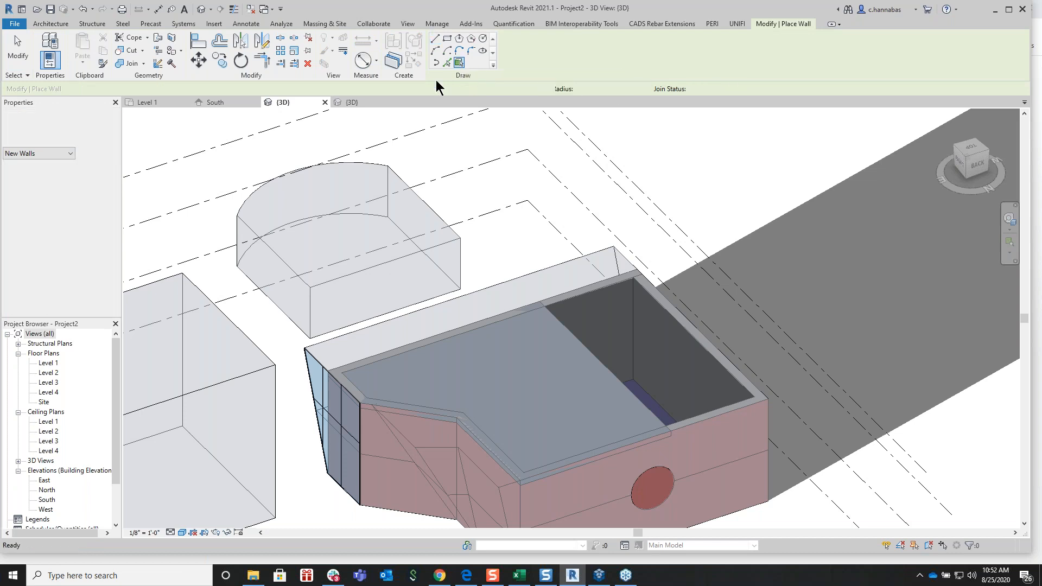
pyautogui.click(373, 168)
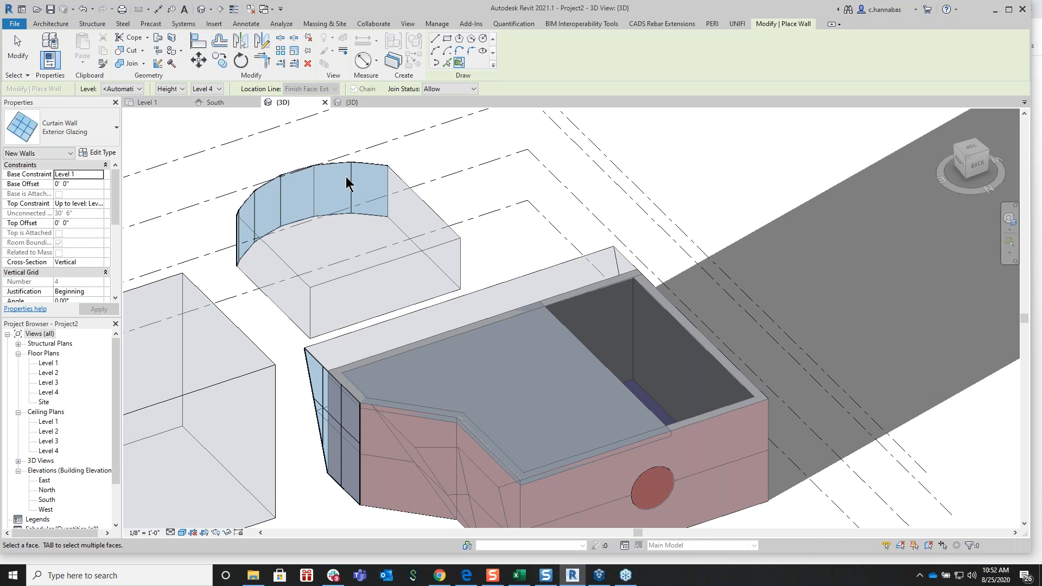
pyautogui.scroll(2, 347, 177)
pyautogui.scroll(4, 345, 182)
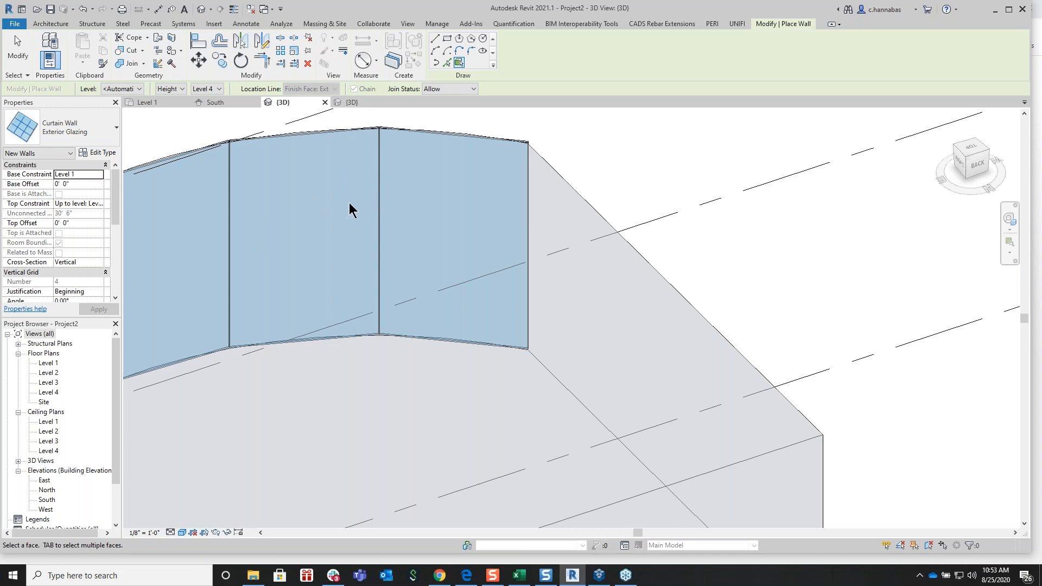
pyautogui.scroll(-2, 349, 205)
pyautogui.scroll(-1, 350, 205)
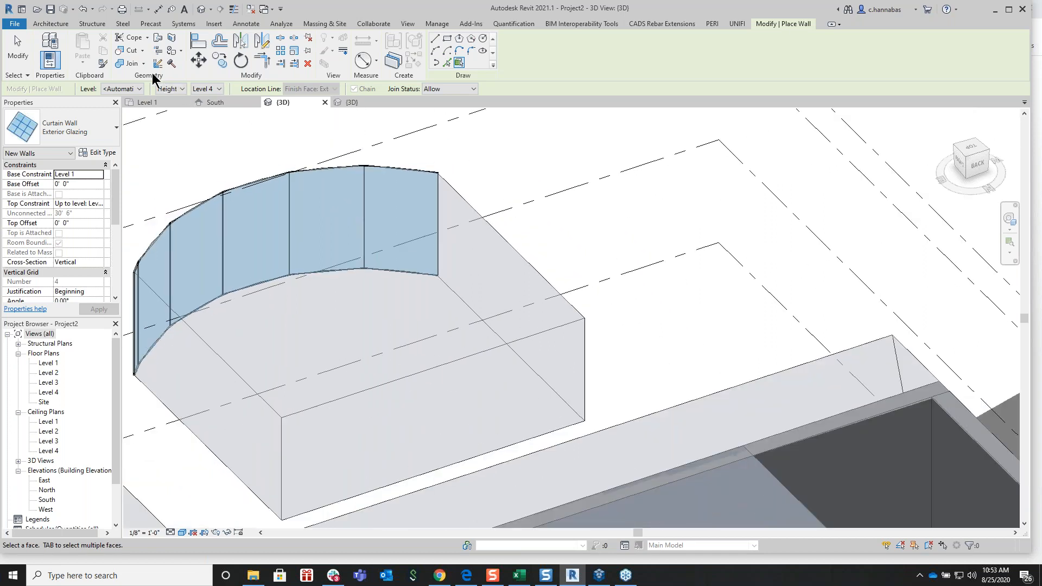
# Undo the curtain wall and place an Interior - 5 1/2" Partition (1-hr) wall on the mass's curved face instead
pyautogui.click(84, 10)
pyautogui.click(84, 10)
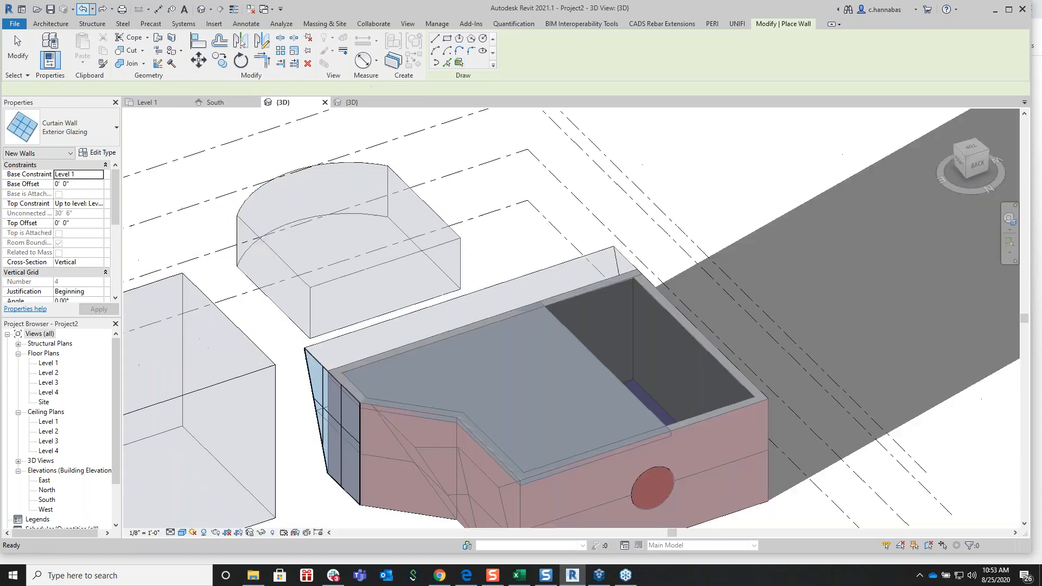
pyautogui.click(54, 126)
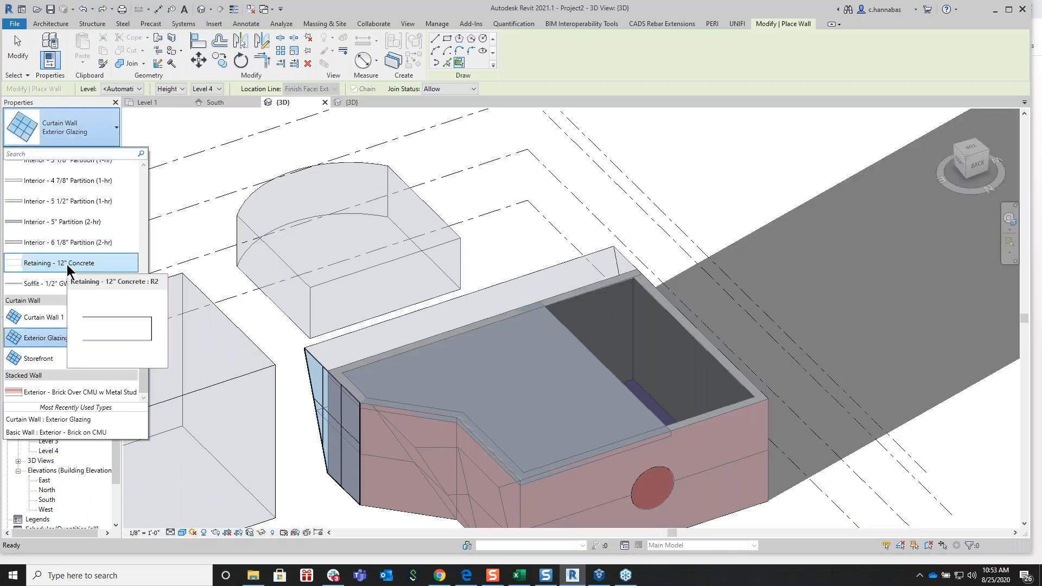
pyautogui.click(78, 201)
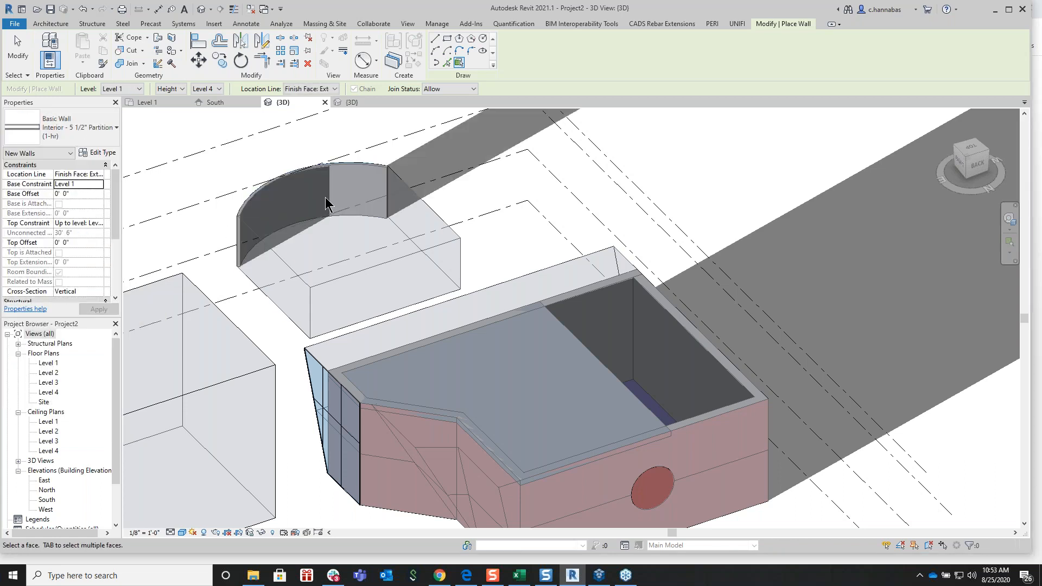
pyautogui.scroll(3, 327, 205)
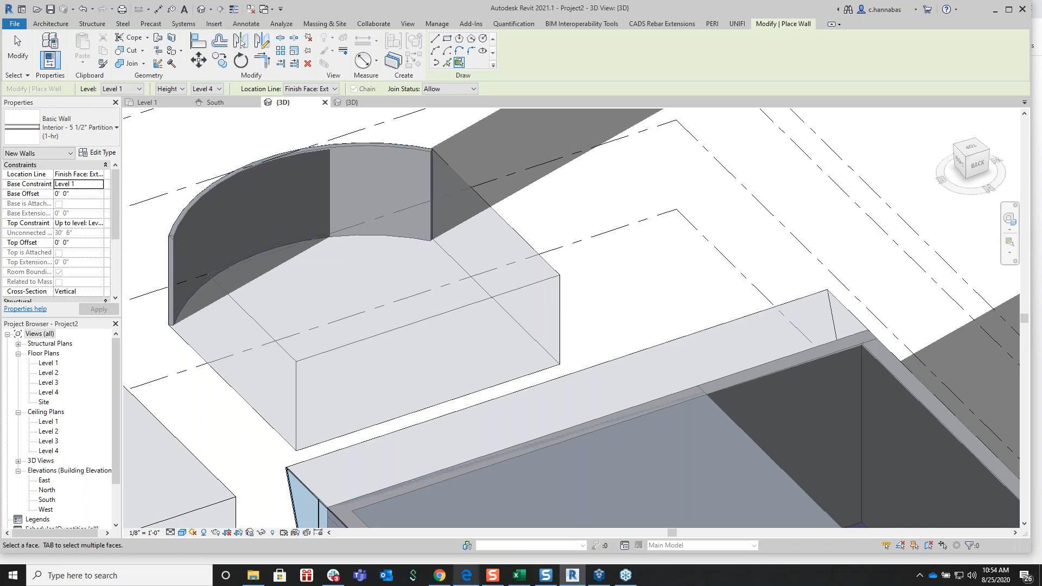
# Switch to the Edge browser, search Yahoo for "autodesk univeristy", and open the Autodesk University website
pyautogui.click(467, 576)
pyautogui.click(353, 90)
pyautogui.write('a')
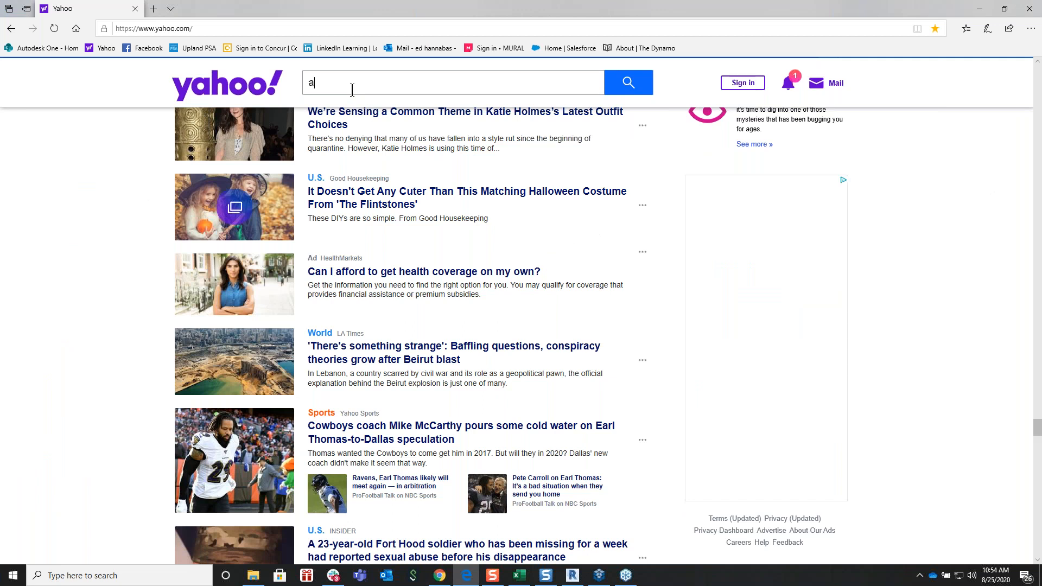
pyautogui.write('utodesk ')
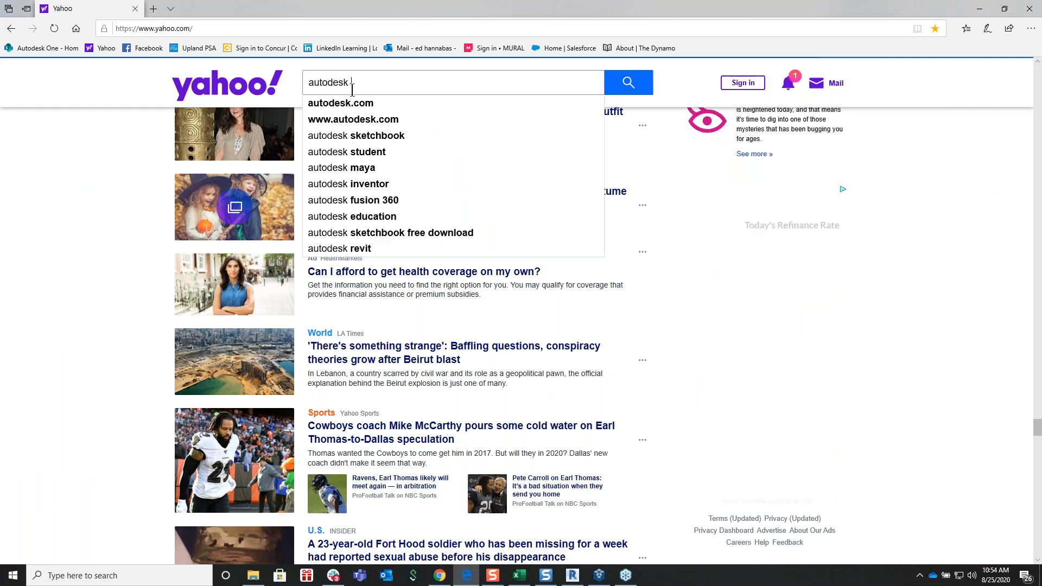
pyautogui.write('univeristy')
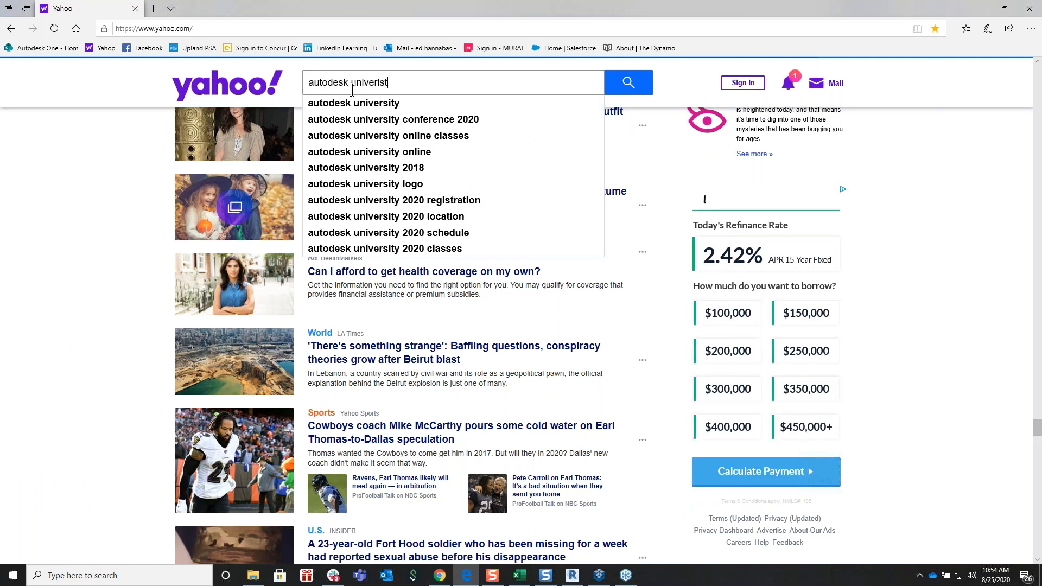
pyautogui.press('Return')
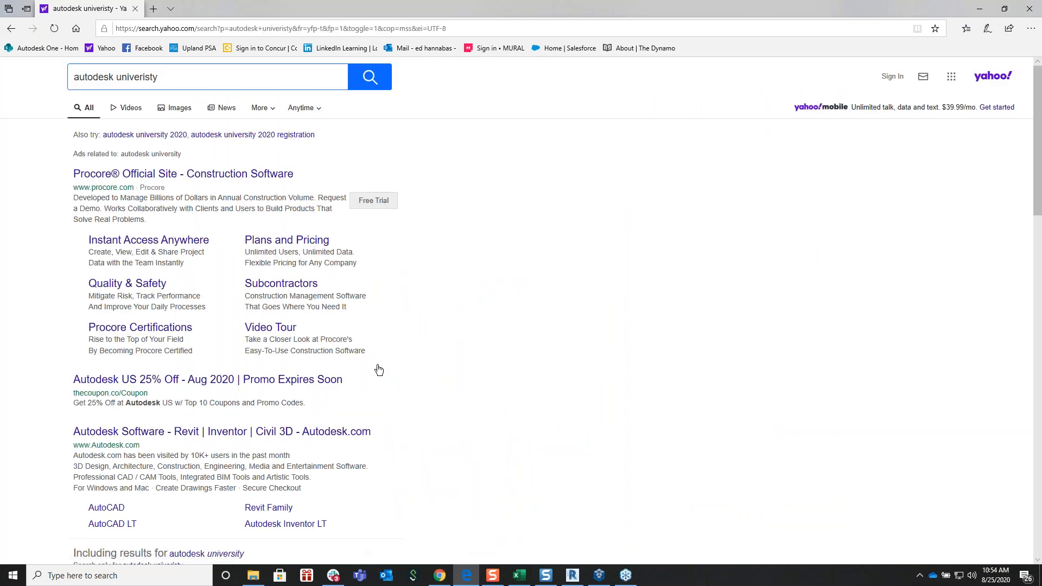
pyautogui.scroll(-3, 378, 369)
pyautogui.scroll(-3, 379, 370)
pyautogui.click(121, 292)
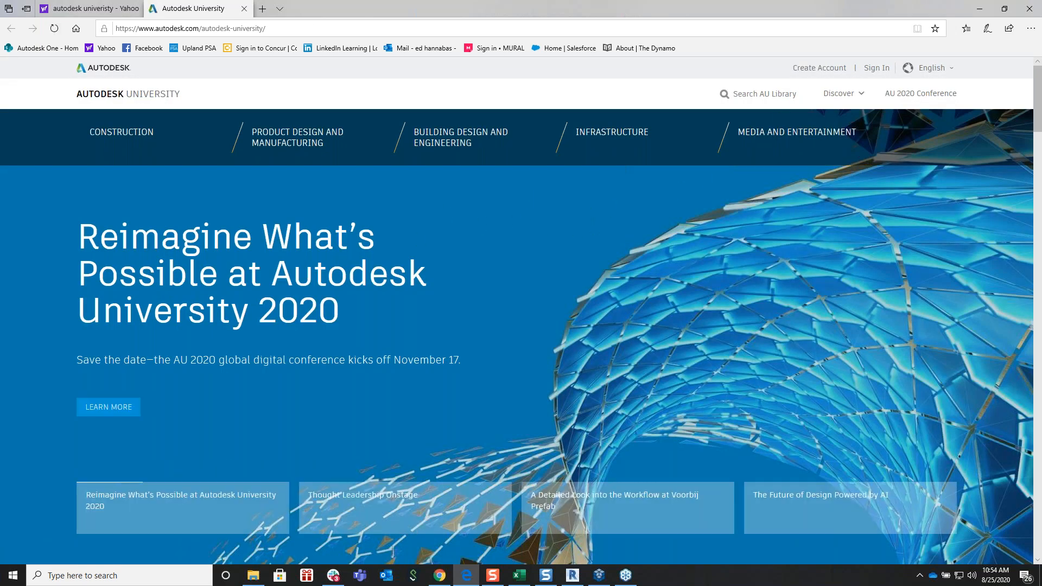
# Search the AU Library for "Massing" and look through the listed classes
pyautogui.click(743, 94)
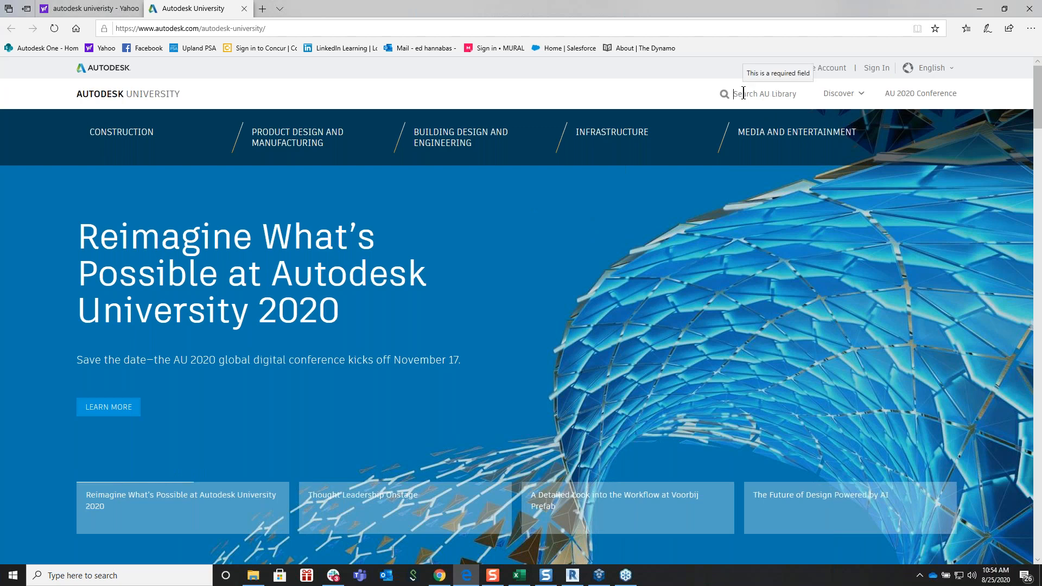
pyautogui.write('Massing')
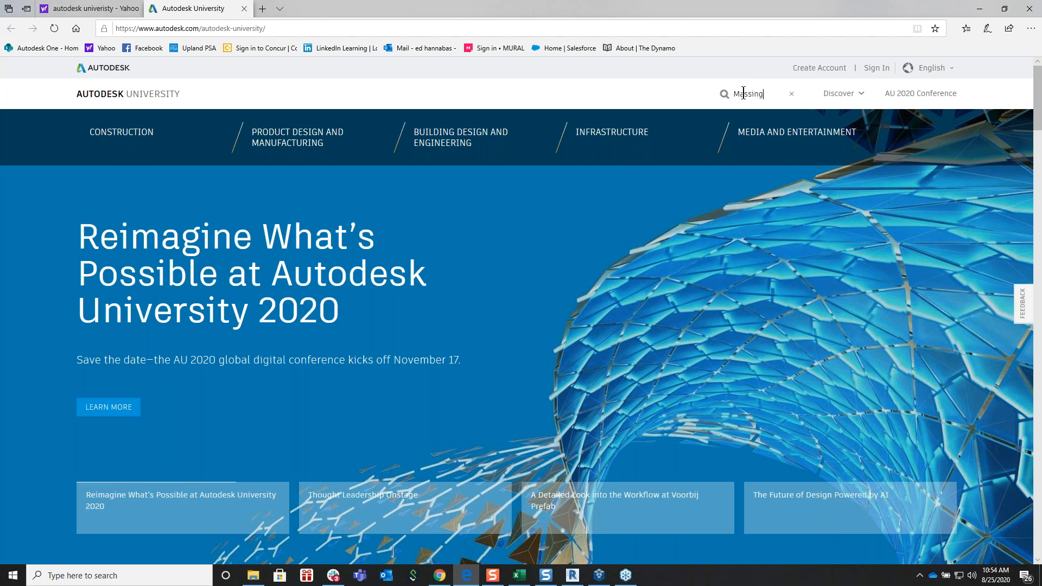
pyautogui.press('Return')
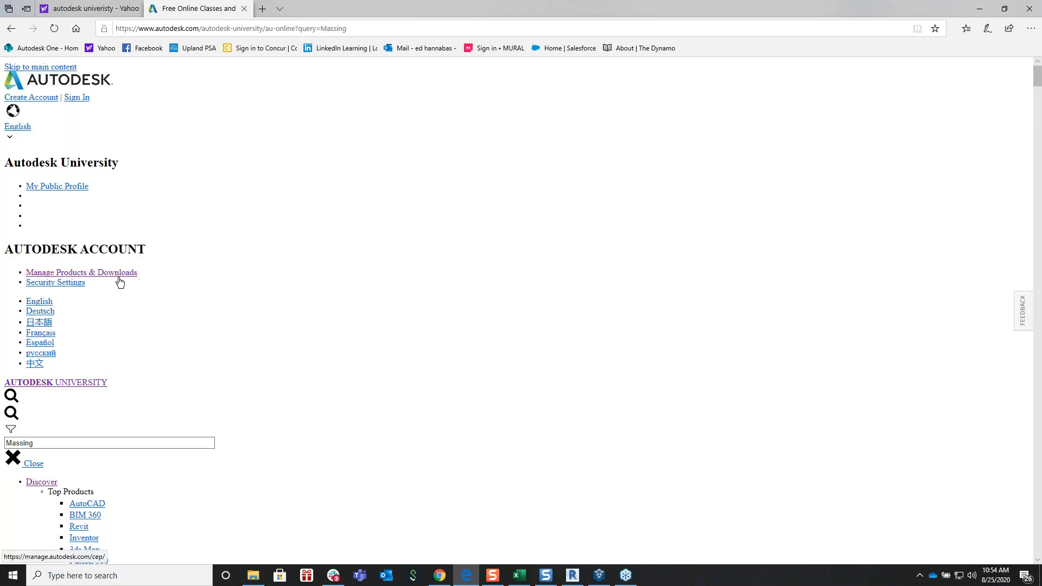
pyautogui.scroll(-10, 521, 309)
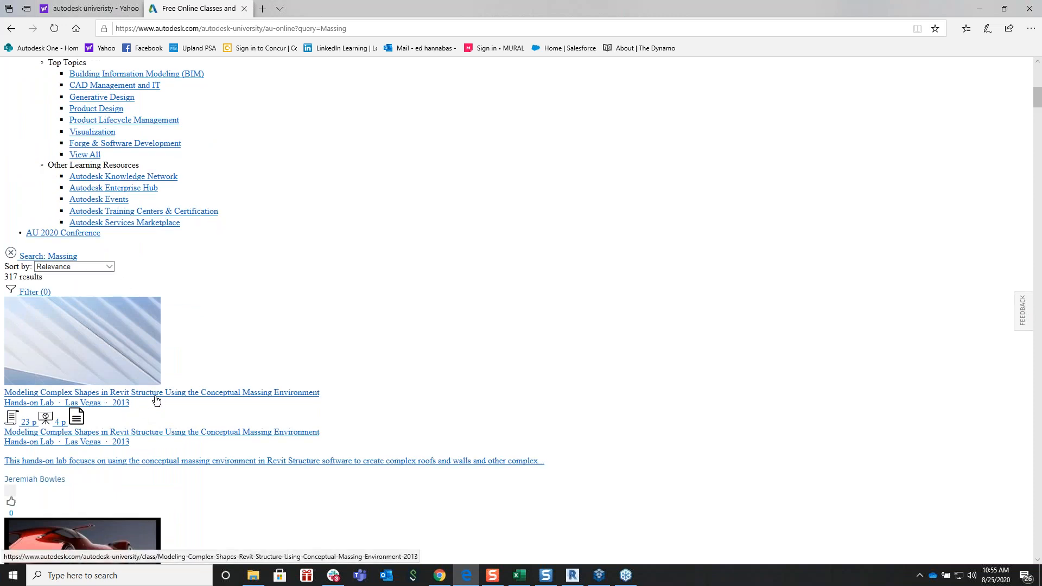
pyautogui.scroll(-1, 157, 401)
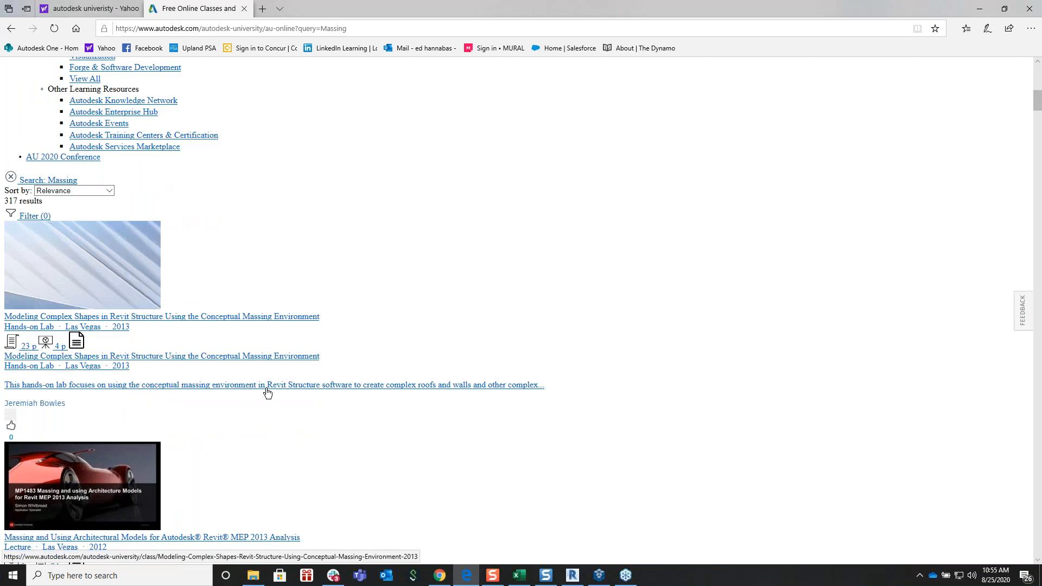
# Look through more of the Massing classes in the AU Library results and switch back to Revit
pyautogui.scroll(-3, 305, 393)
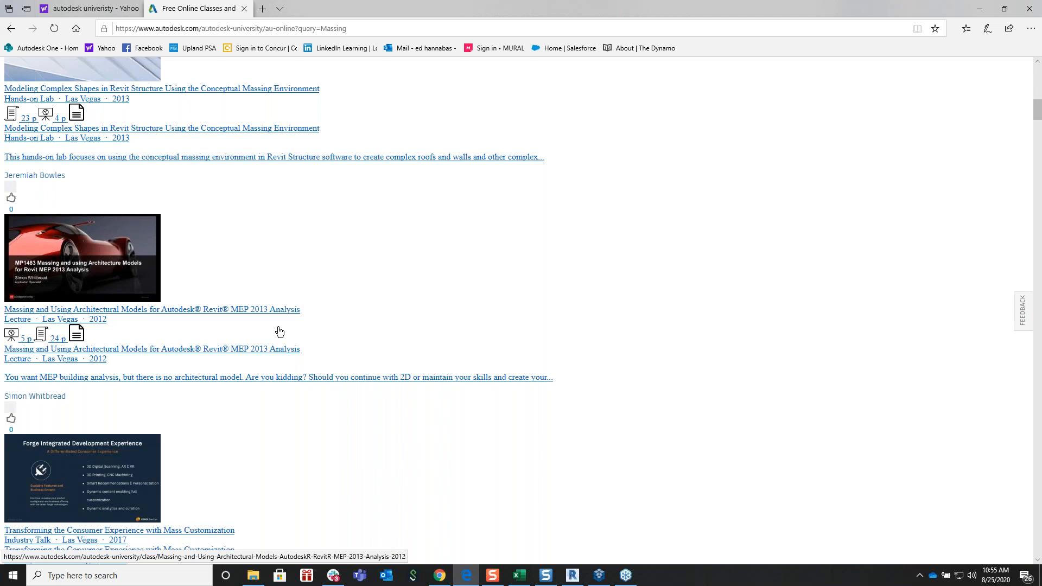
pyautogui.scroll(-4, 279, 331)
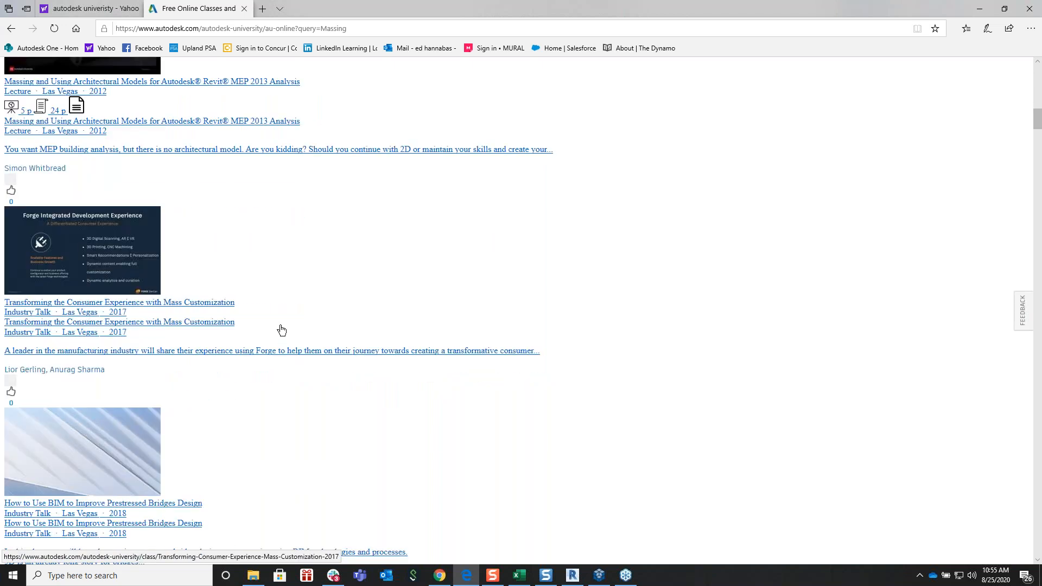
pyautogui.scroll(4, 280, 331)
pyautogui.scroll(11, 280, 329)
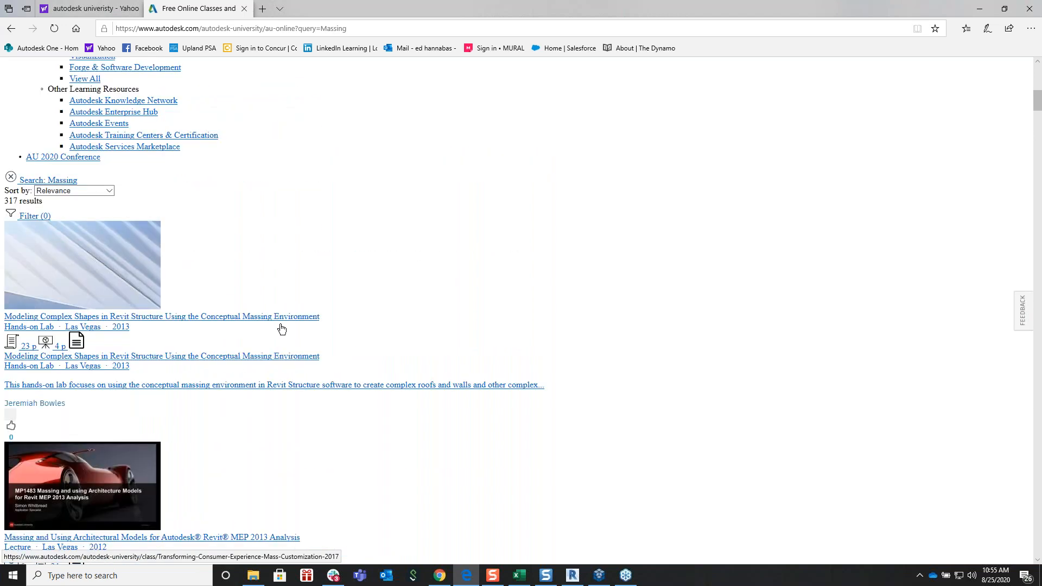
pyautogui.scroll(4, 280, 329)
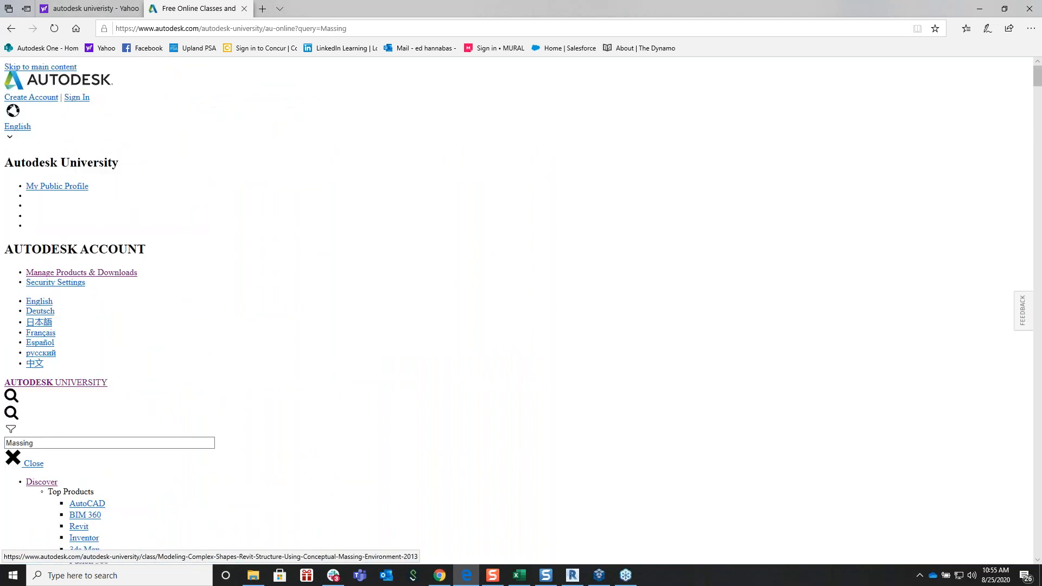
pyautogui.click(573, 576)
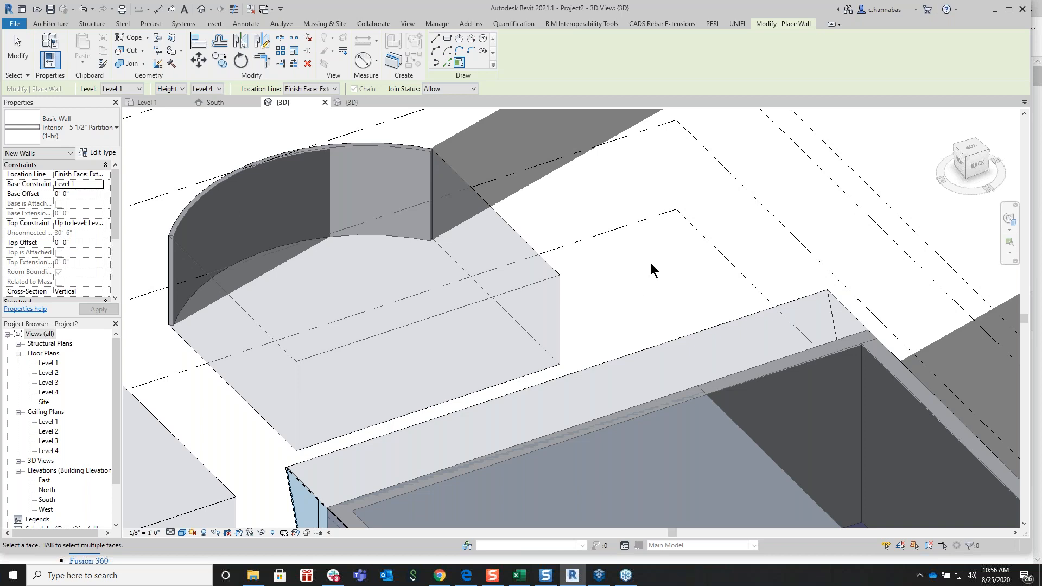
# Start a new schedule for the Mass category
pyautogui.click(408, 24)
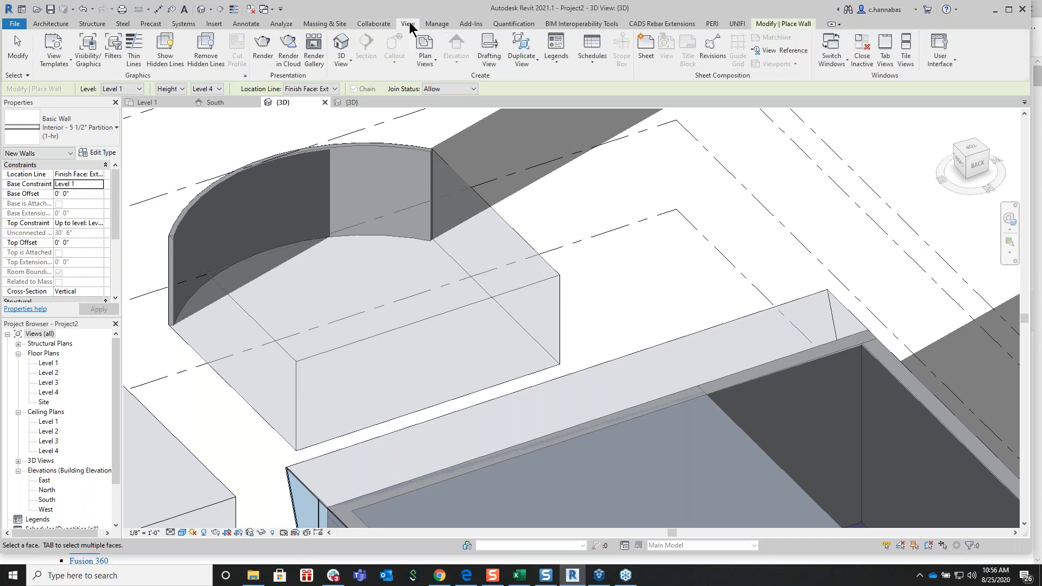
pyautogui.click(602, 62)
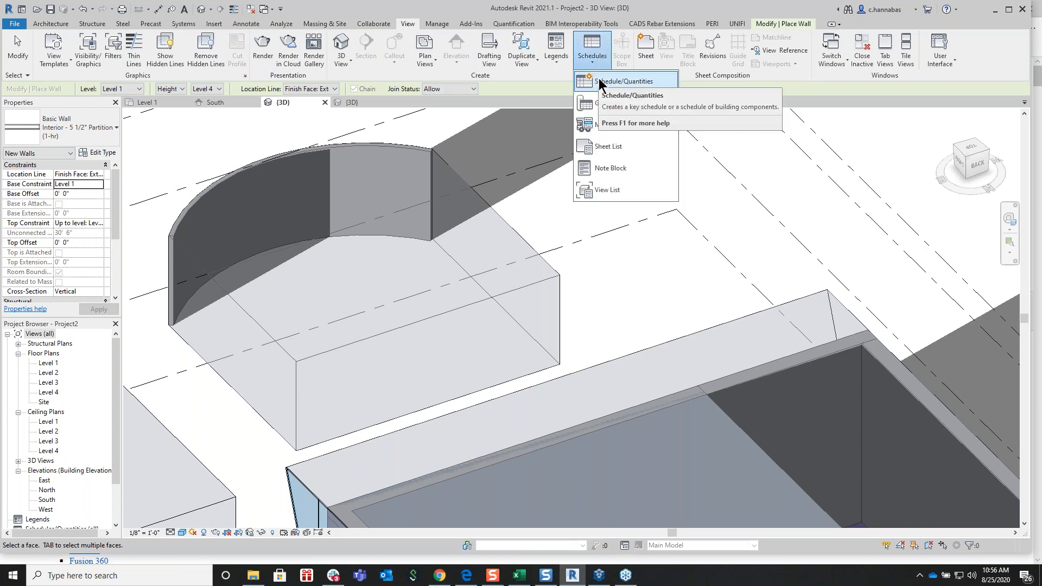
pyautogui.click(598, 78)
pyautogui.moveTo(502, 241); pyautogui.dragTo(504, 277)
pyautogui.click(429, 282)
pyautogui.click(491, 357)
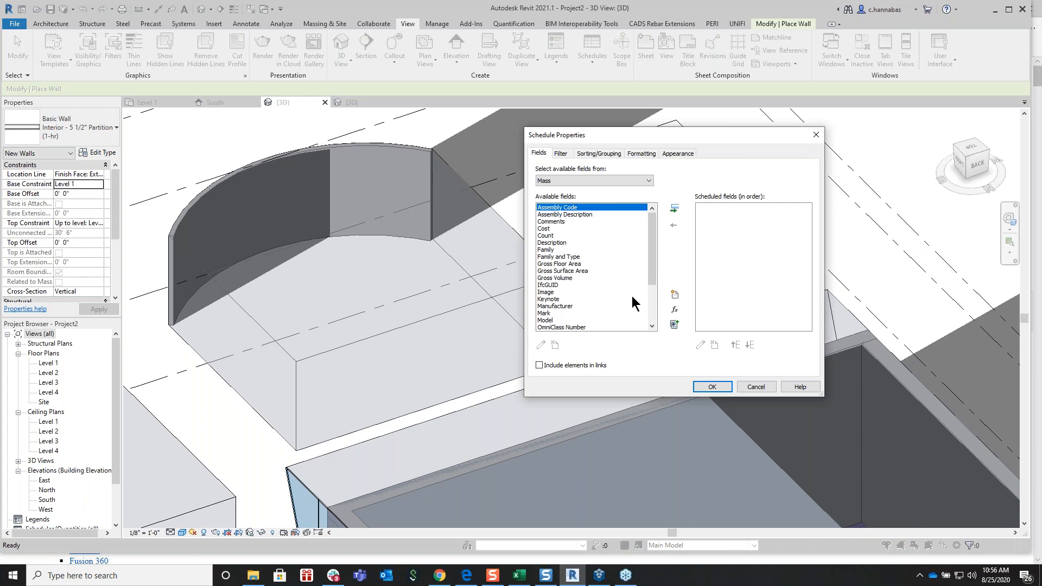
# Add Gross Floor Area to the scheduled fields, check the field source category, and cancel the mass schedule
pyautogui.click(553, 265)
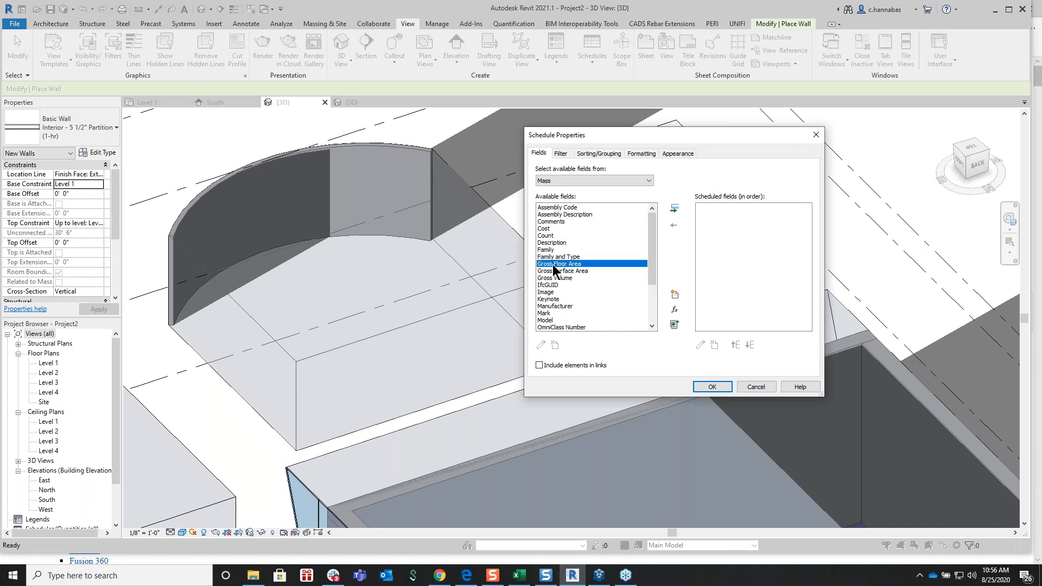
pyautogui.click(674, 209)
pyautogui.moveTo(649, 255)
pyautogui.mouseDown()
pyautogui.moveTo(647, 292)
pyautogui.moveTo(646, 262)
pyautogui.mouseUp()
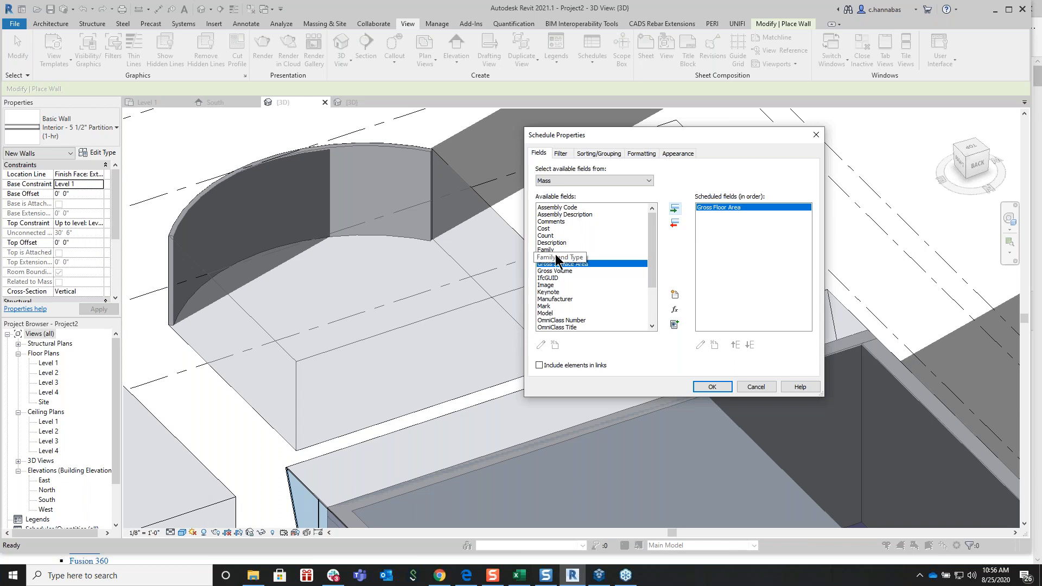
pyautogui.click(581, 180)
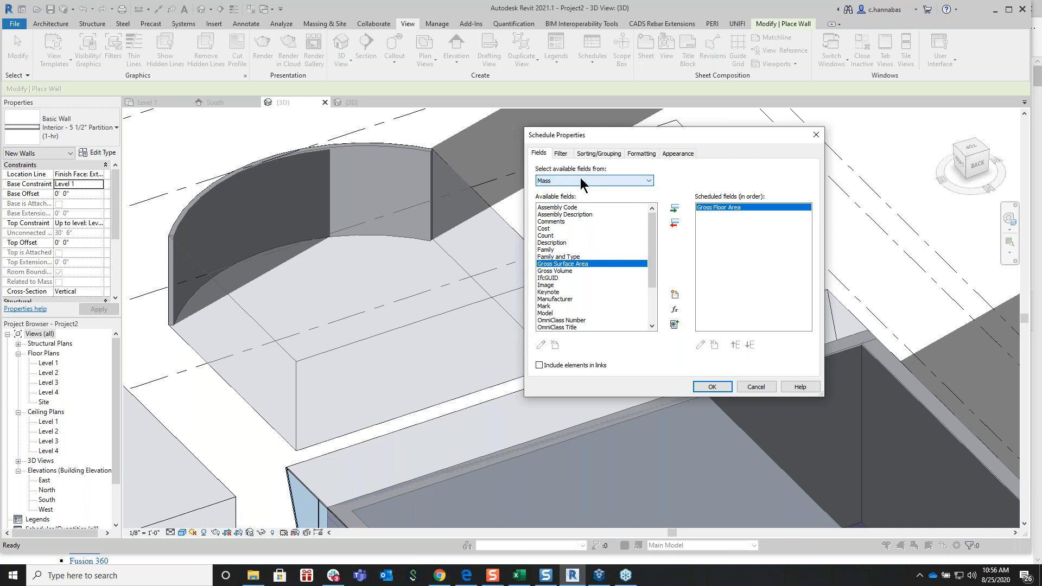
pyautogui.click(581, 179)
pyautogui.click(756, 387)
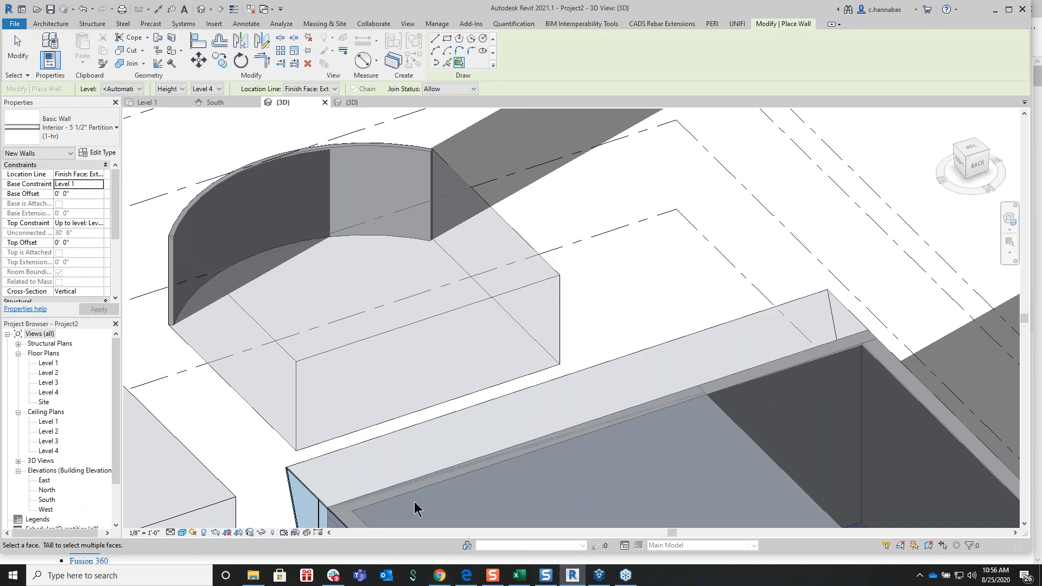
# Place Interior - 5 1/2" Partition (1-hr) walls on two adjoining flat faces of the round-ended mass and preview the connected wall chain
pyautogui.press('Tab')
pyautogui.press('Tab')
pyautogui.press('Tab')
pyautogui.press('Tab')
pyautogui.click(351, 349)
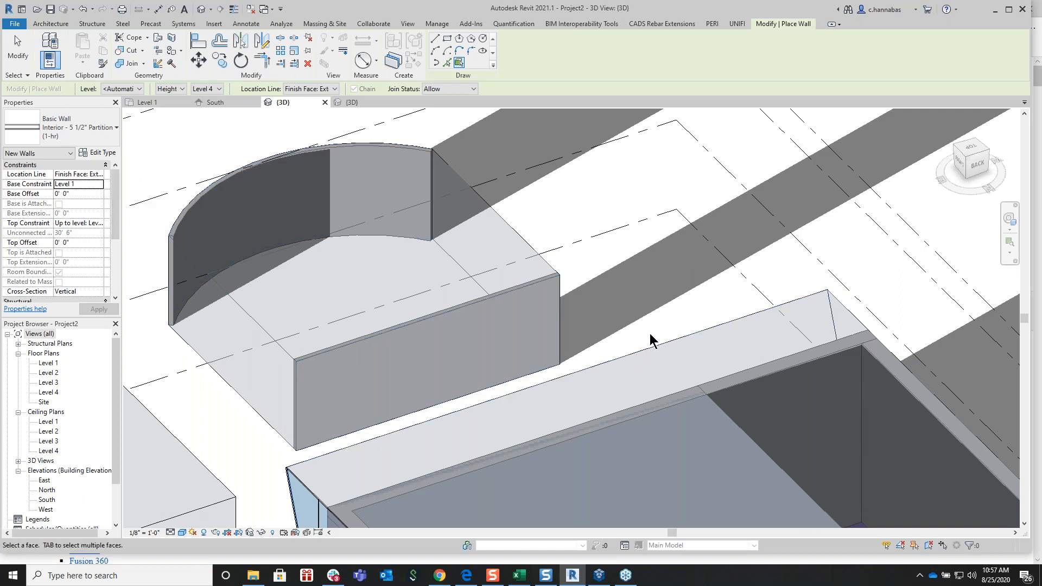
pyautogui.click(265, 340)
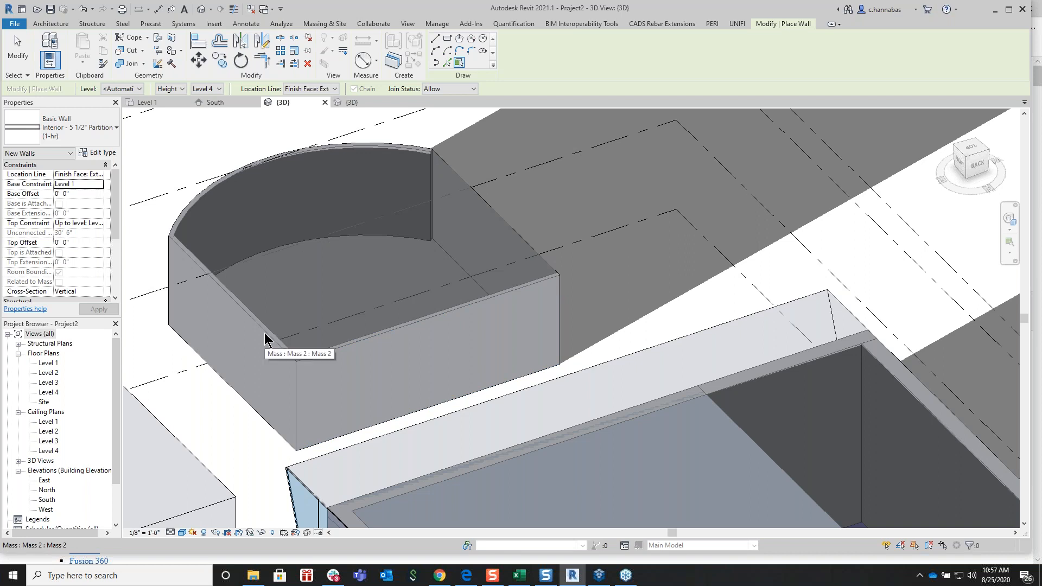
pyautogui.press('Escape')
pyautogui.press('Escape')
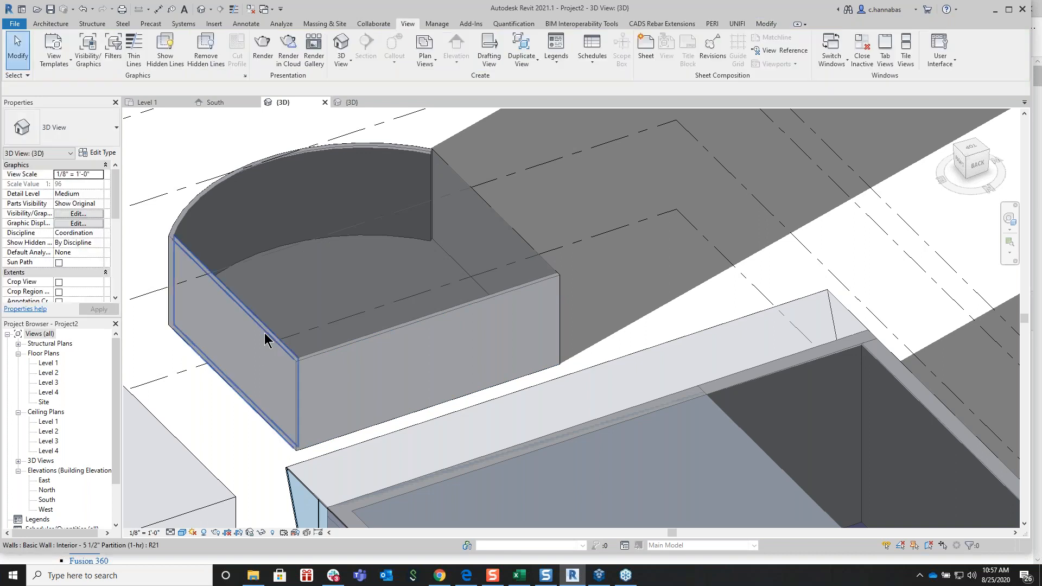
pyautogui.press('Tab')
pyautogui.press('Tab')
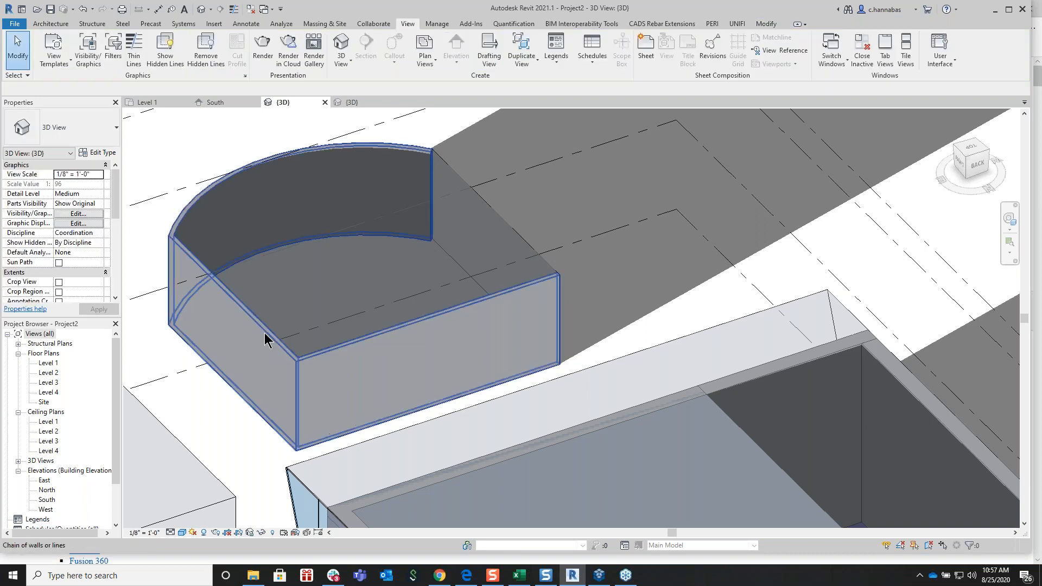
# Select the neighbouring Box mass and examine its instance and type properties
pyautogui.click(181, 444)
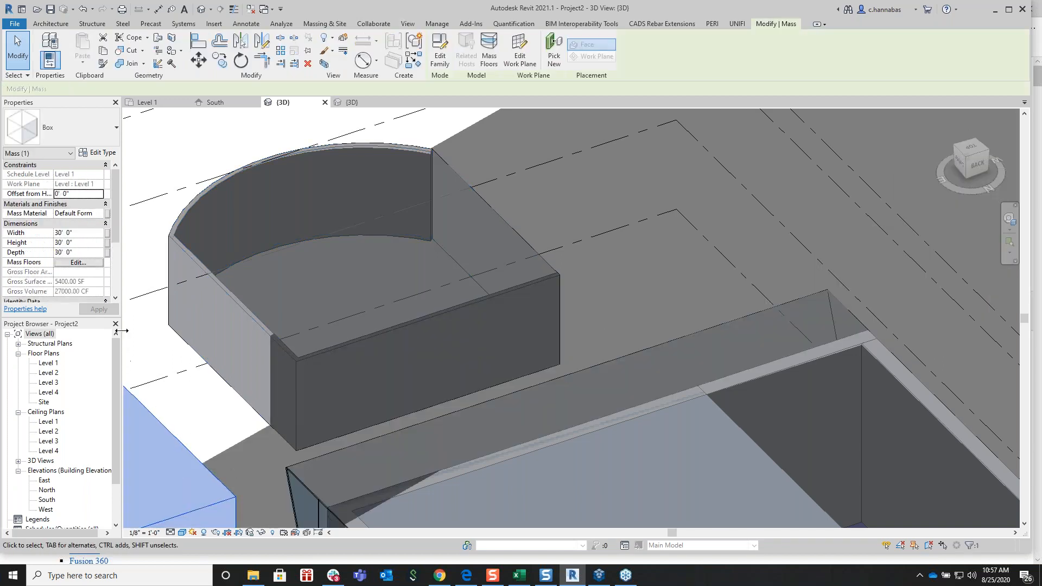
pyautogui.moveTo(116, 206); pyautogui.dragTo(115, 170)
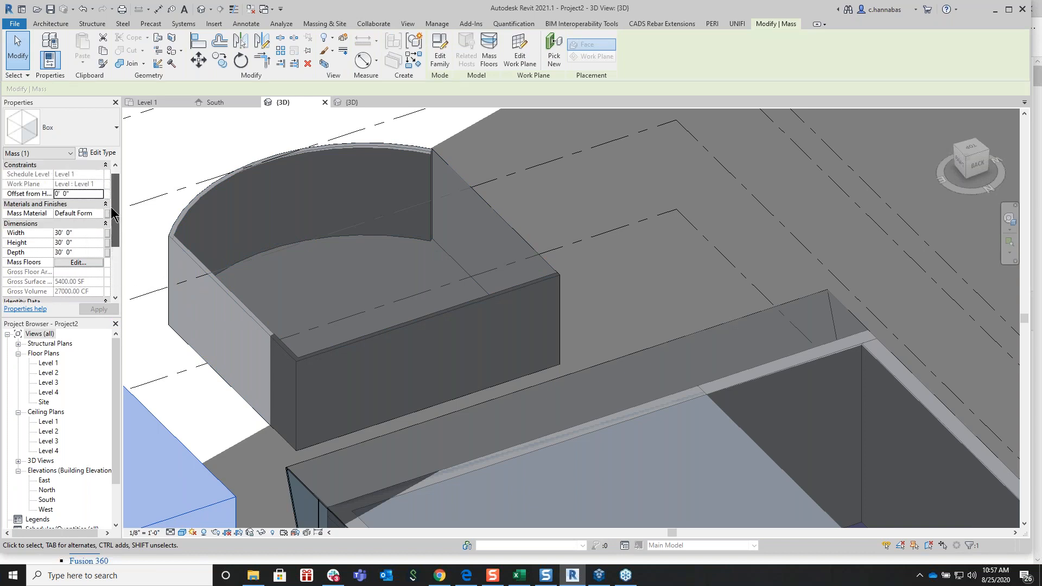
pyautogui.click(105, 155)
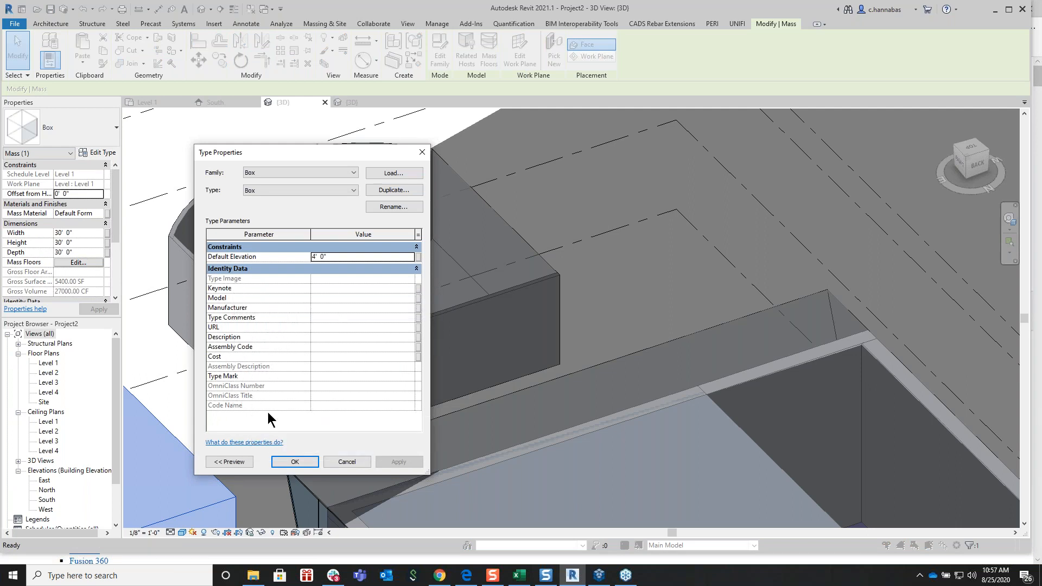
pyautogui.click(347, 462)
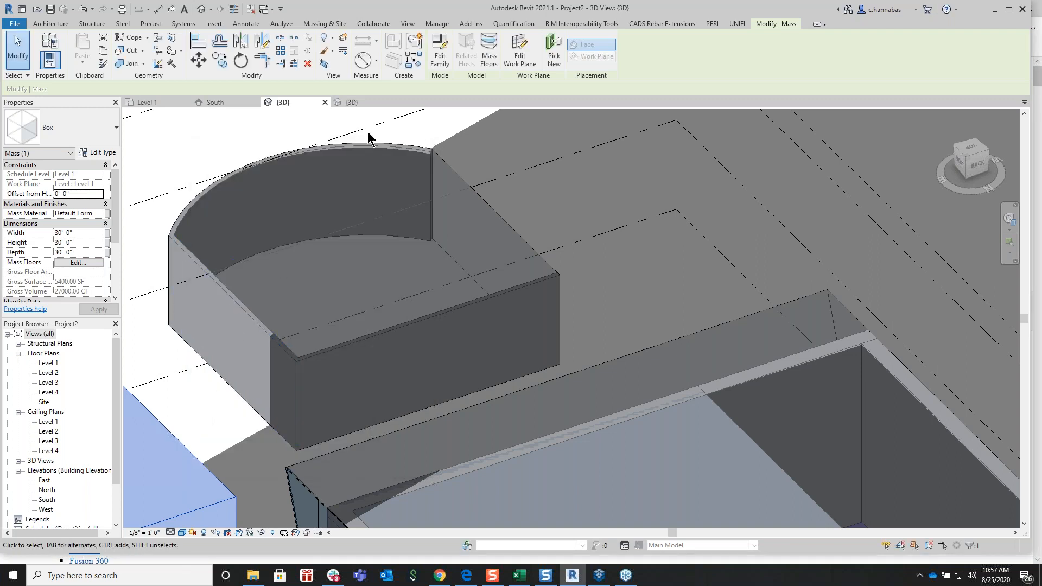
# Open the Box mass family for editing and bring up the material choices for its Mass Material parameter
pyautogui.click(443, 60)
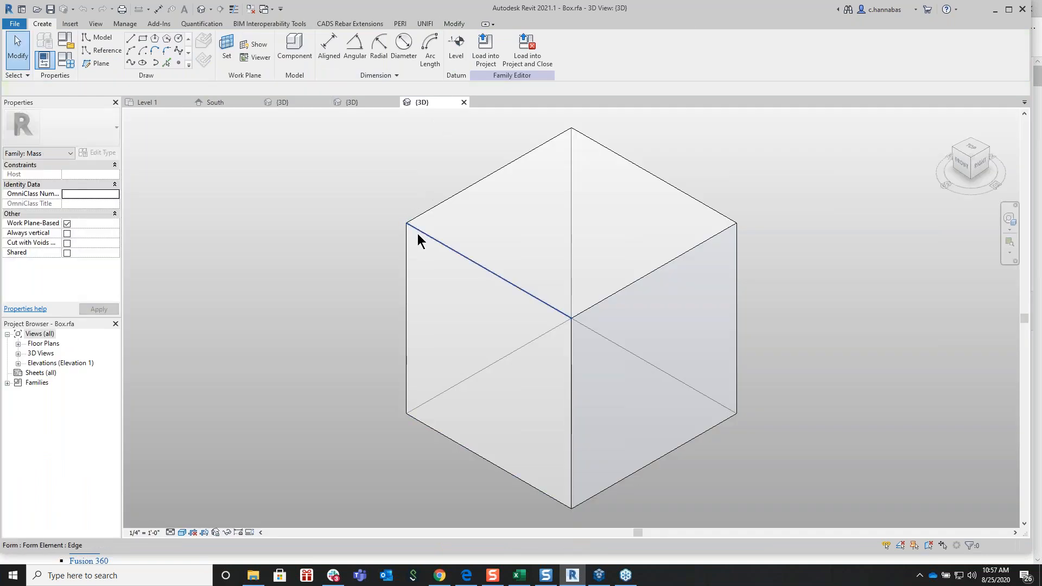
pyautogui.click(66, 58)
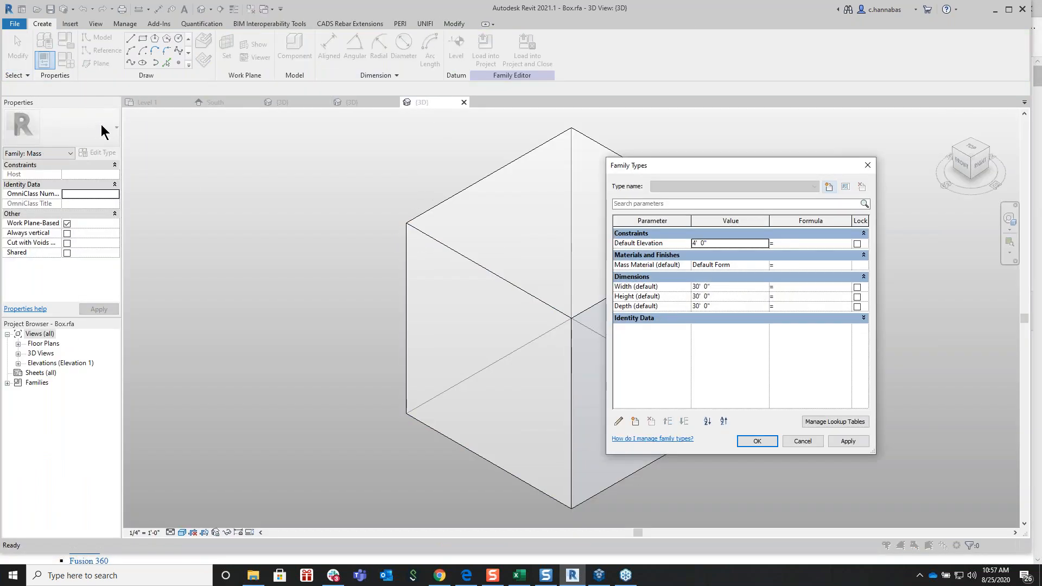
pyautogui.click(763, 268)
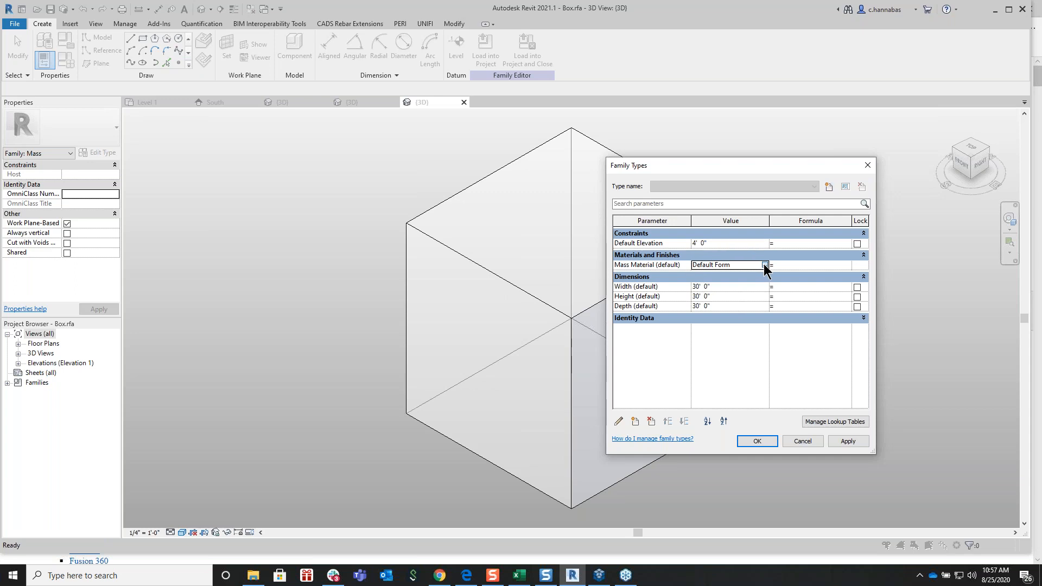
pyautogui.click(764, 265)
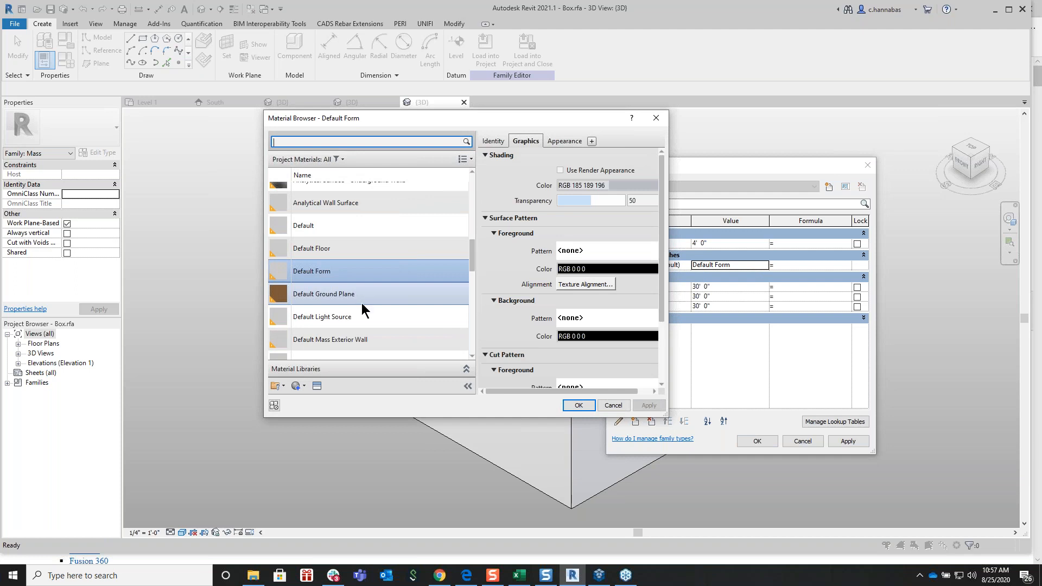
# Examine the material categories of the Autodesk appearance library in the Asset Browser
pyautogui.scroll(-1, 362, 303)
pyautogui.click(318, 386)
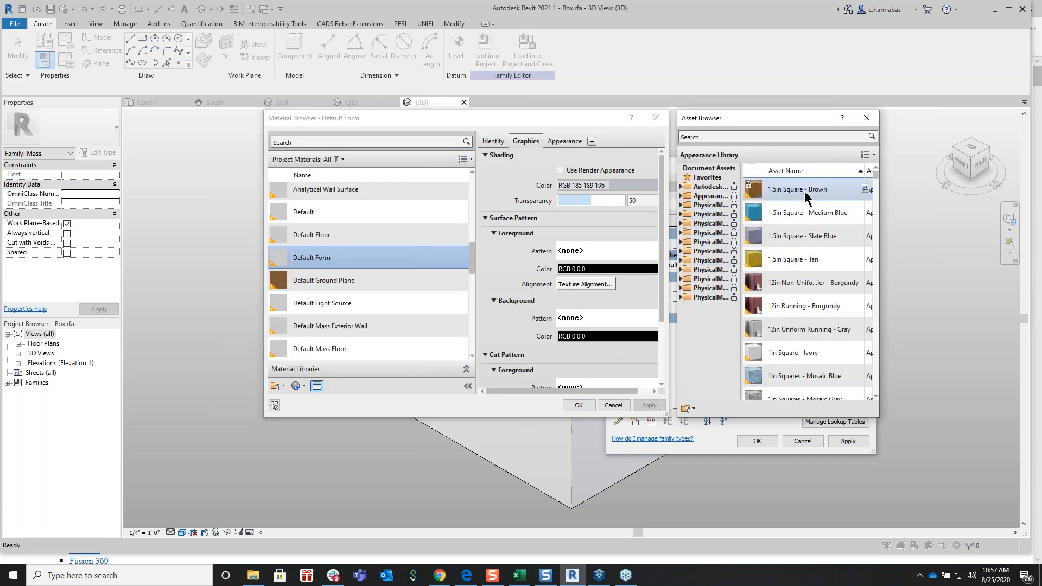
pyautogui.click(681, 187)
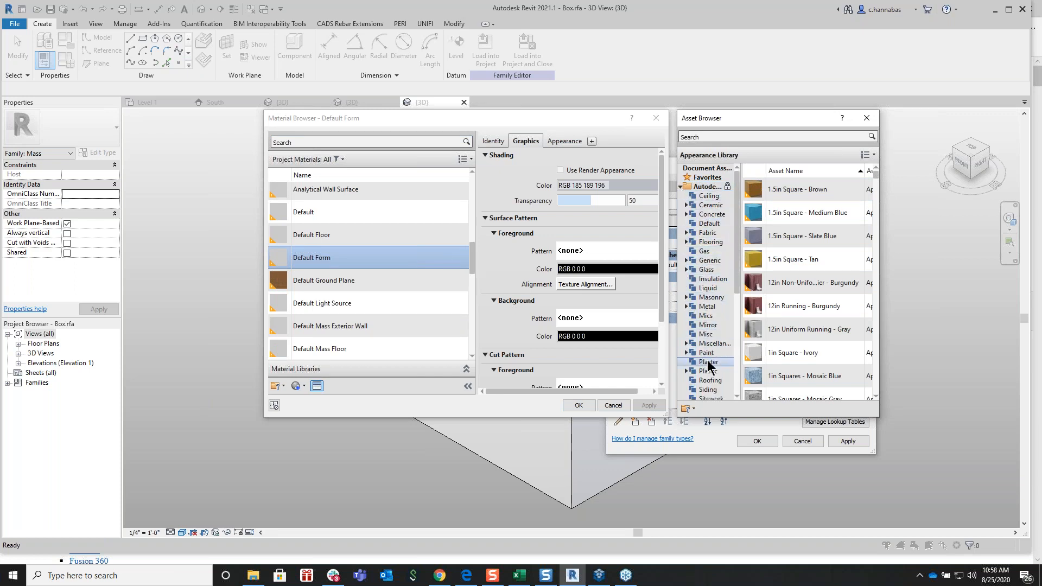
pyautogui.moveTo(737, 278); pyautogui.dragTo(739, 331)
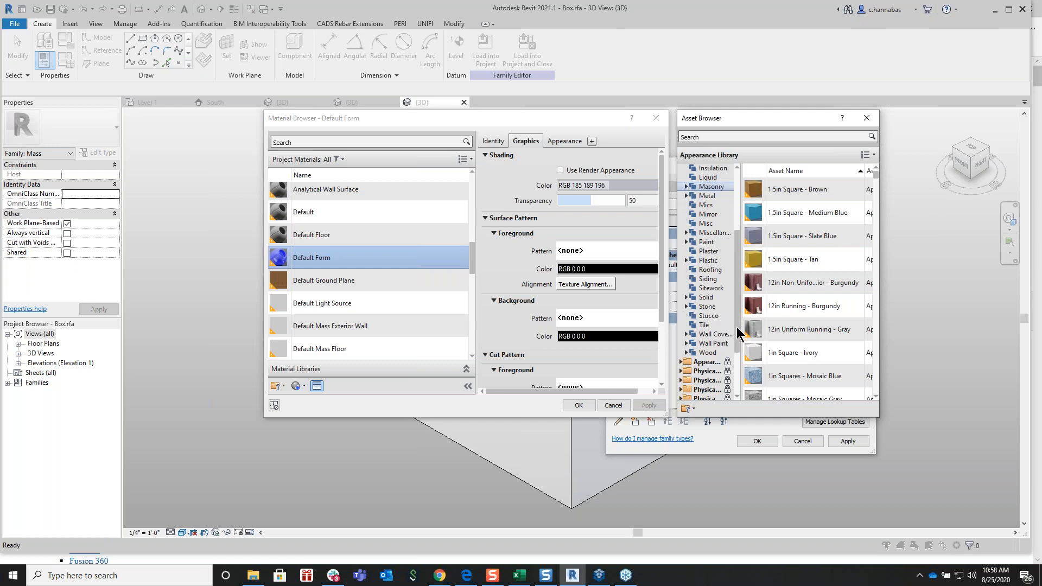
# Check the Default Form material's identity data and turn on Use Render Appearance for its shading
pyautogui.click(536, 175)
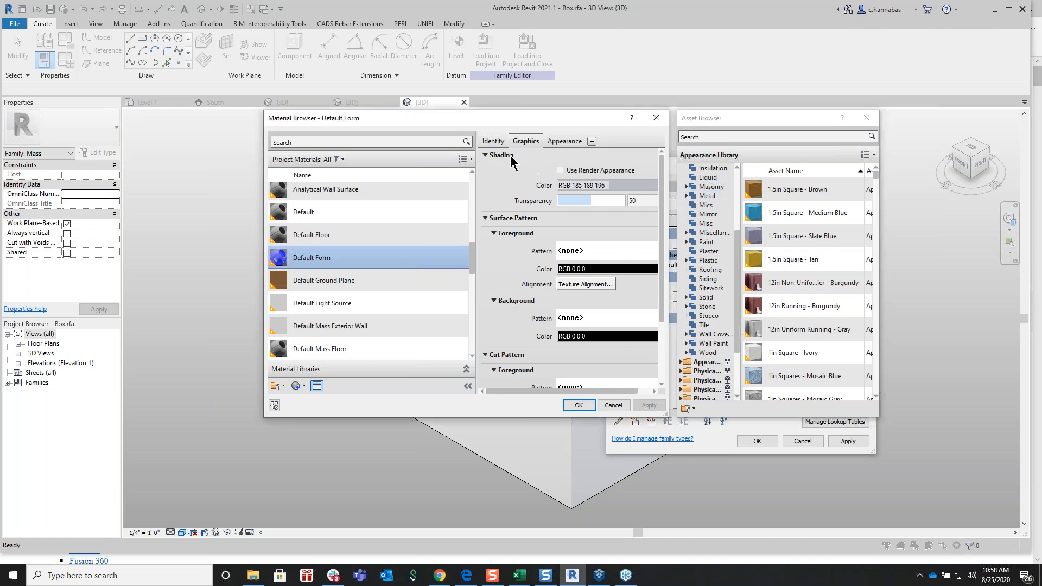
pyautogui.click(494, 142)
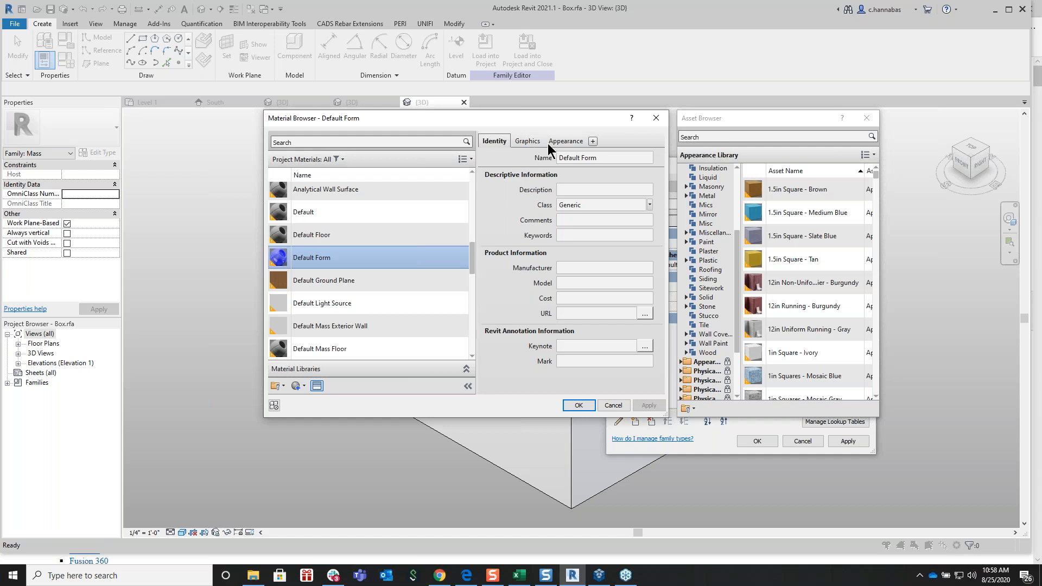
pyautogui.click(531, 141)
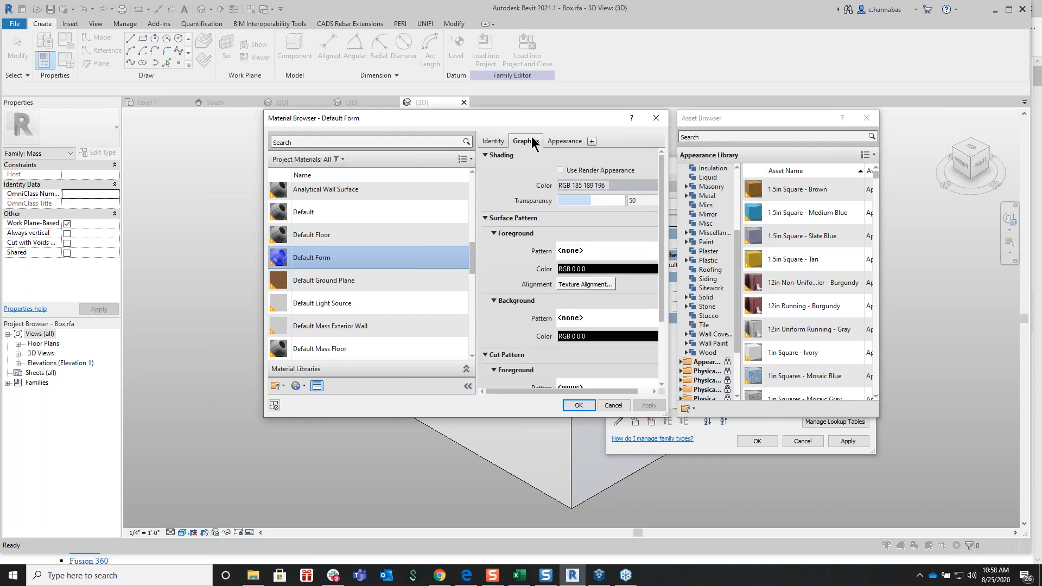
pyautogui.click(559, 171)
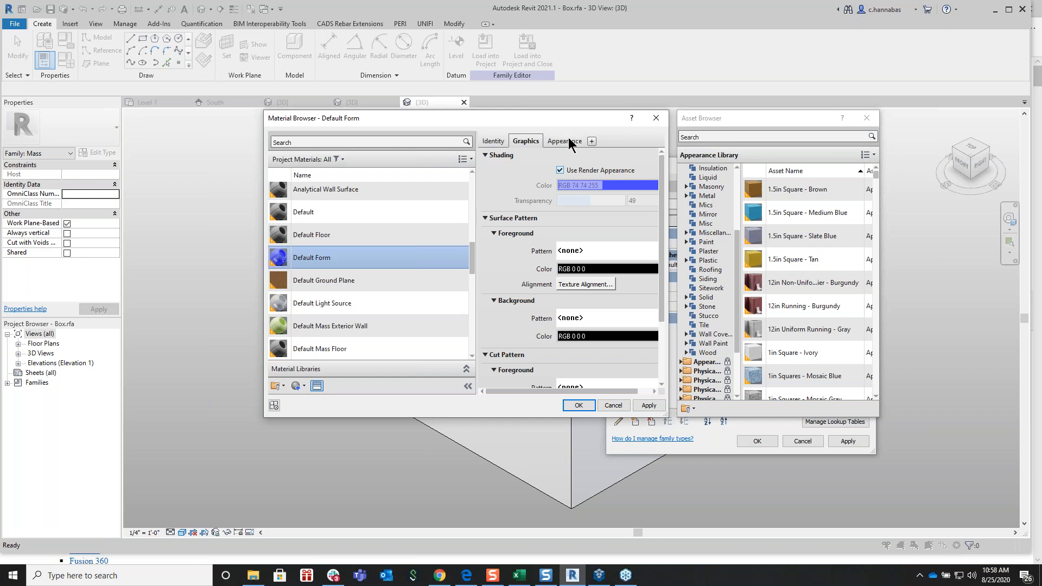
# Examine the Default Form material's appearance asset, including its generic colour choices and its information fields
pyautogui.click(568, 141)
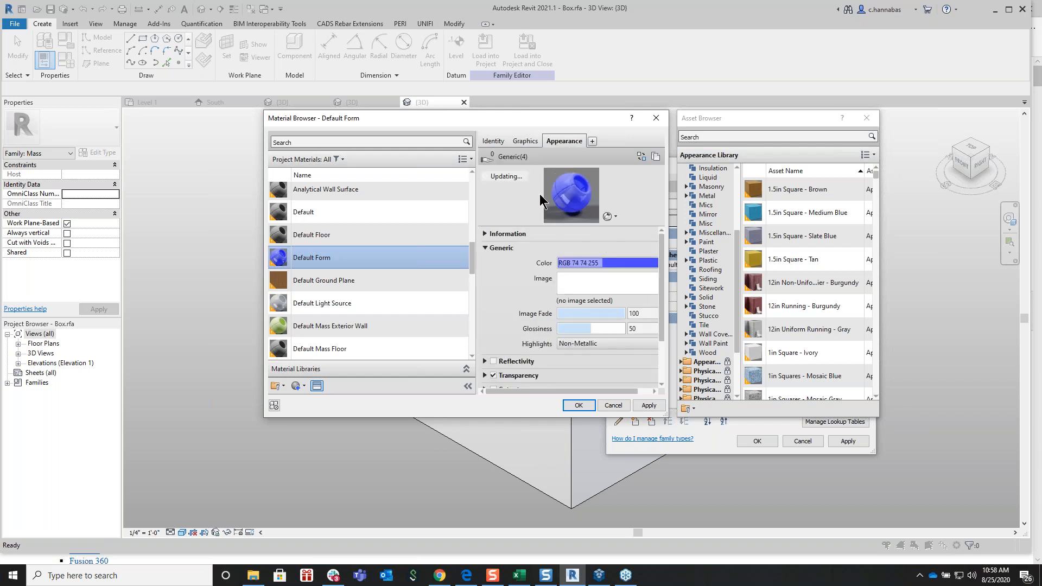
pyautogui.click(609, 262)
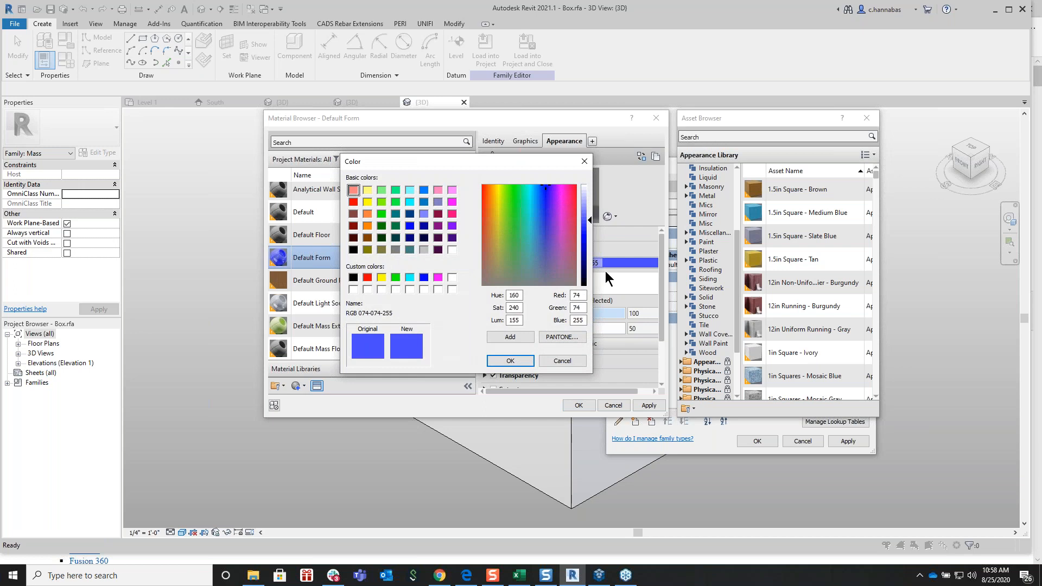
pyautogui.click(559, 359)
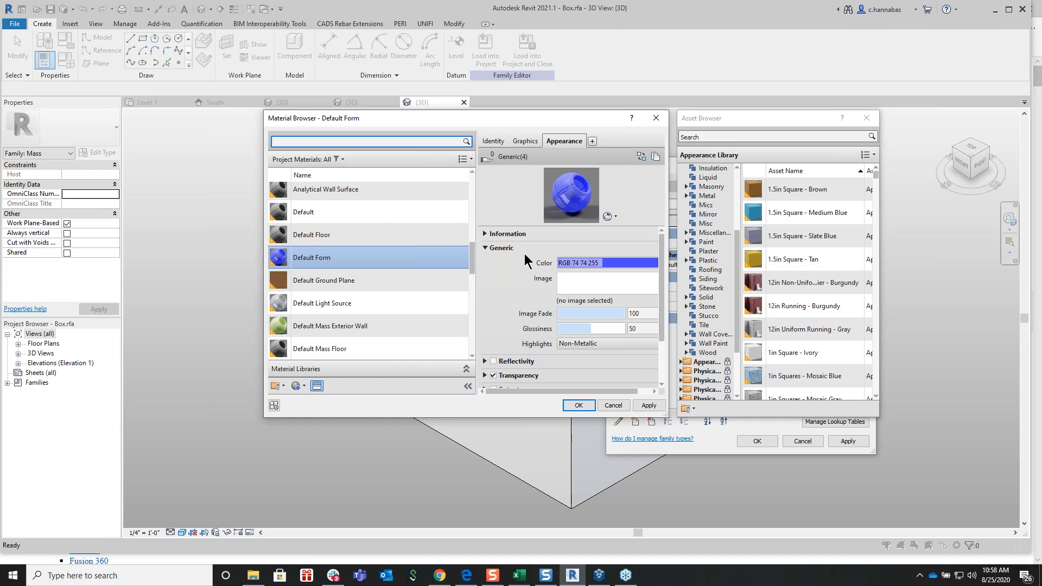
pyautogui.click(484, 231)
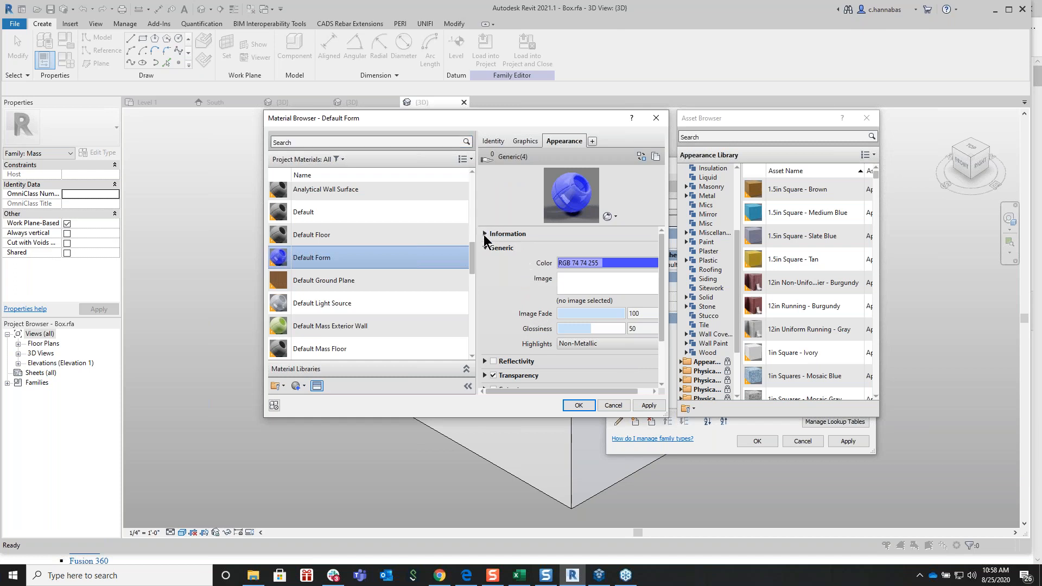
pyautogui.click(486, 233)
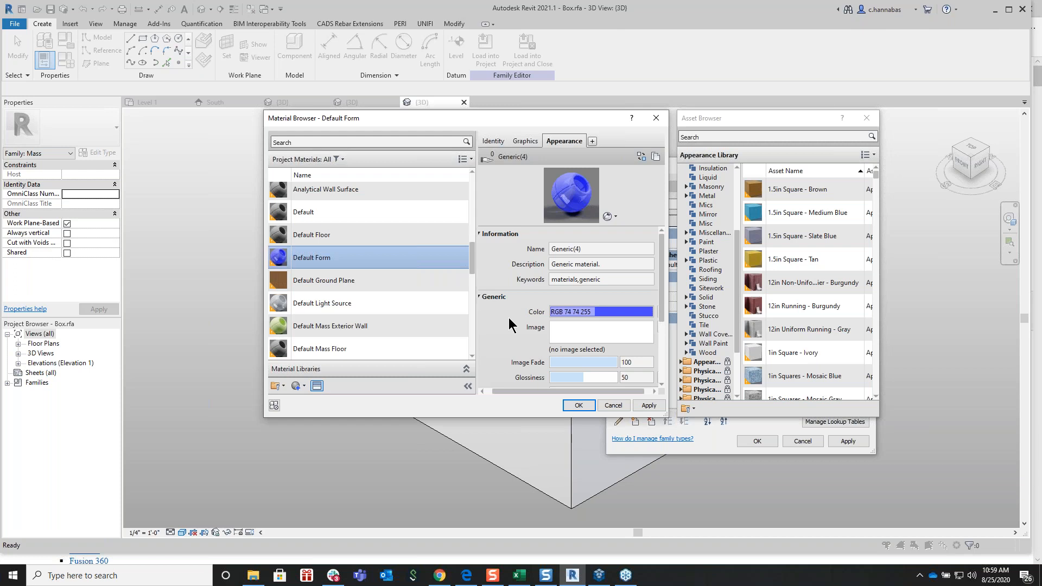
# Discard the material and family type edits and close the Box family to return to the project's 3D view
pyautogui.click(622, 407)
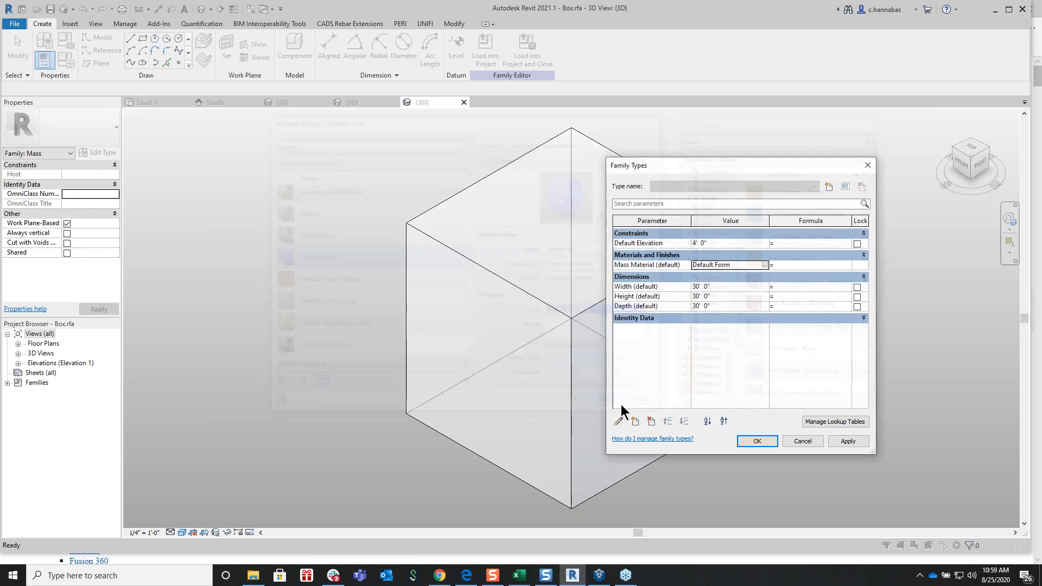
pyautogui.click(808, 442)
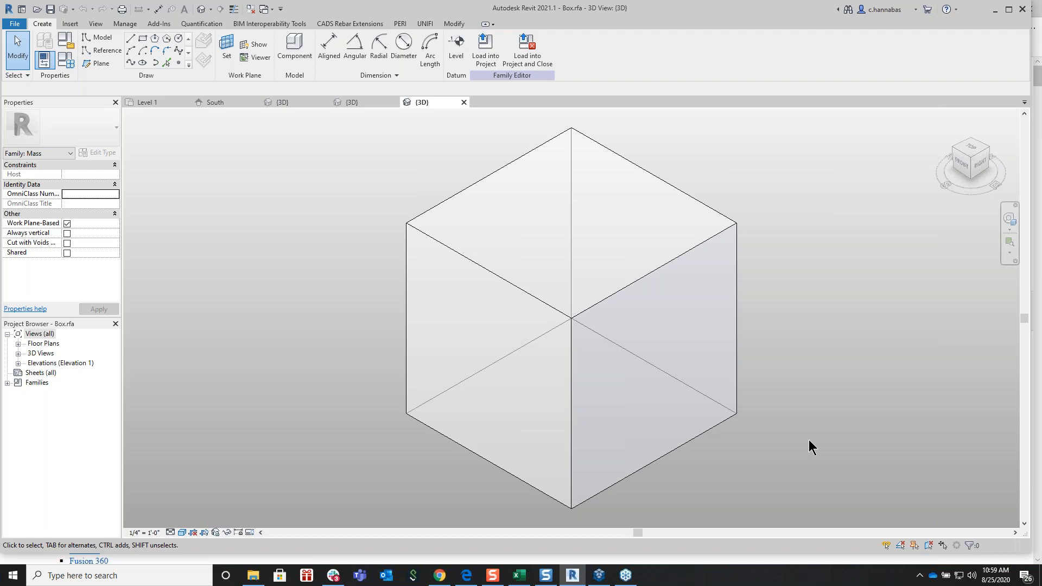
pyautogui.click(464, 102)
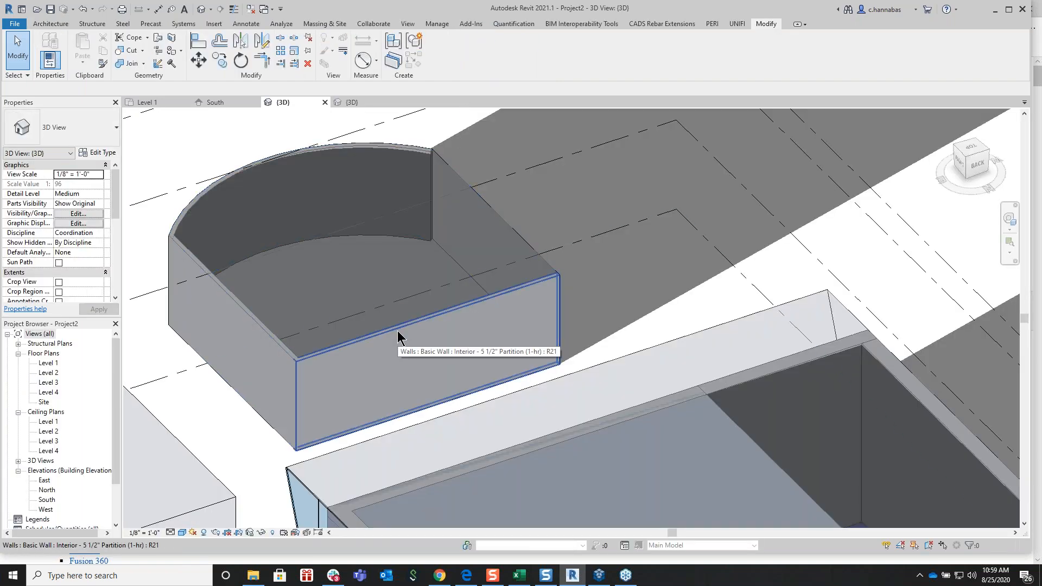
# Select Mass 2 behind its walls and stretch its straight face outward toward the neighbouring Mass 1
pyautogui.press('Tab')
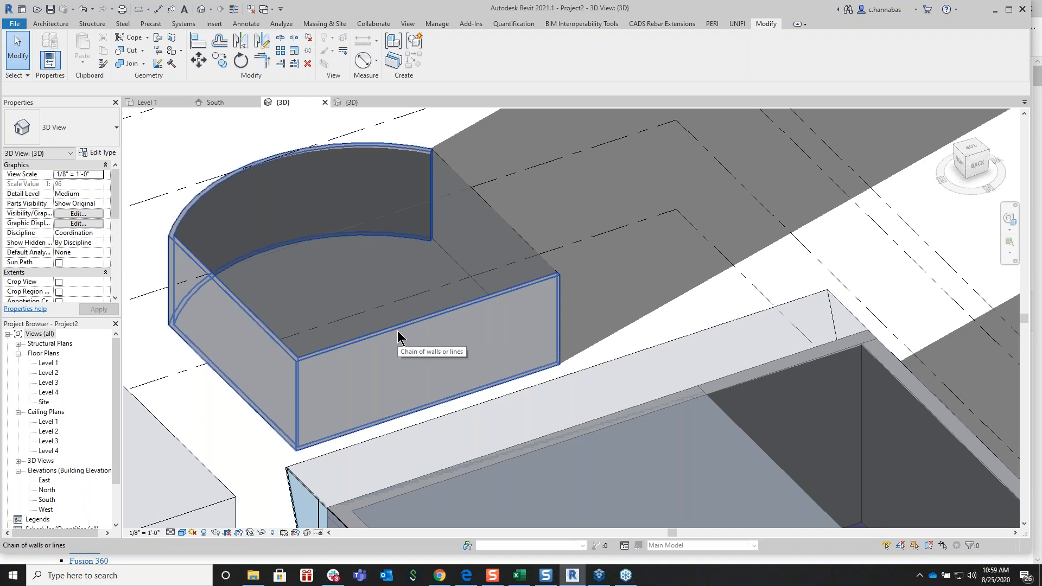
pyautogui.press('Tab')
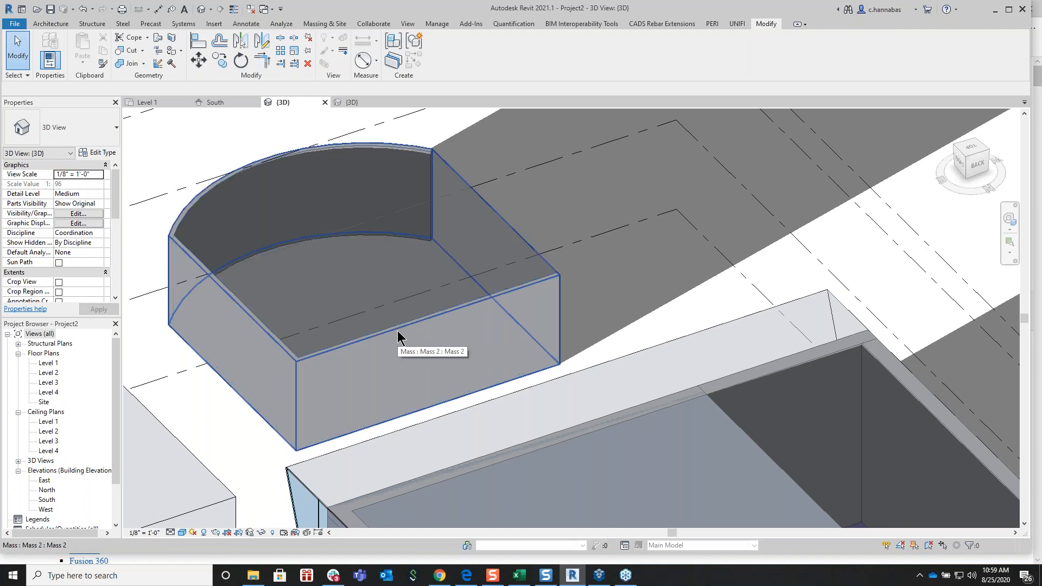
pyautogui.click(398, 337)
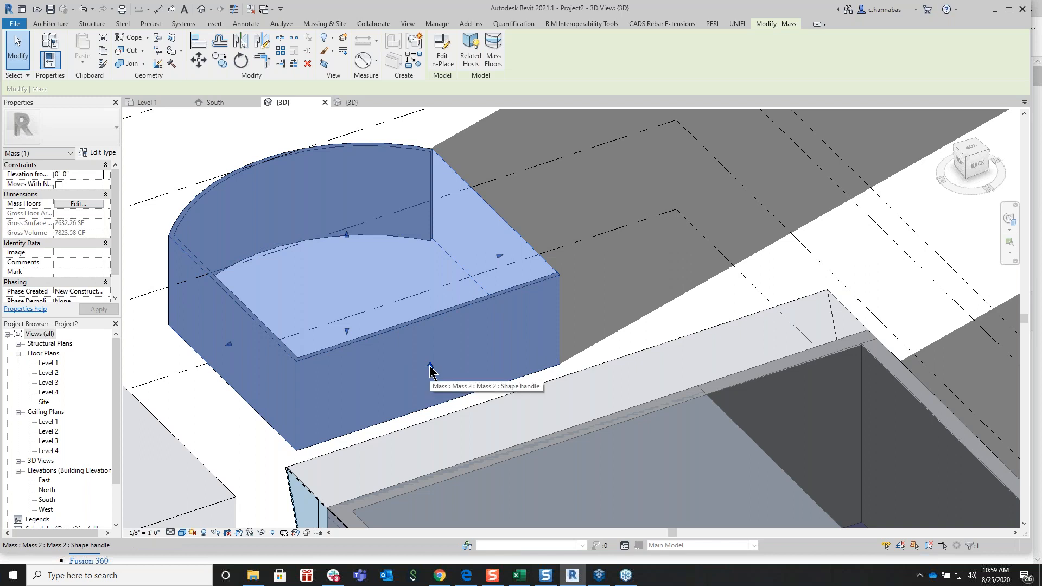
pyautogui.moveTo(430, 365); pyautogui.dragTo(460, 396)
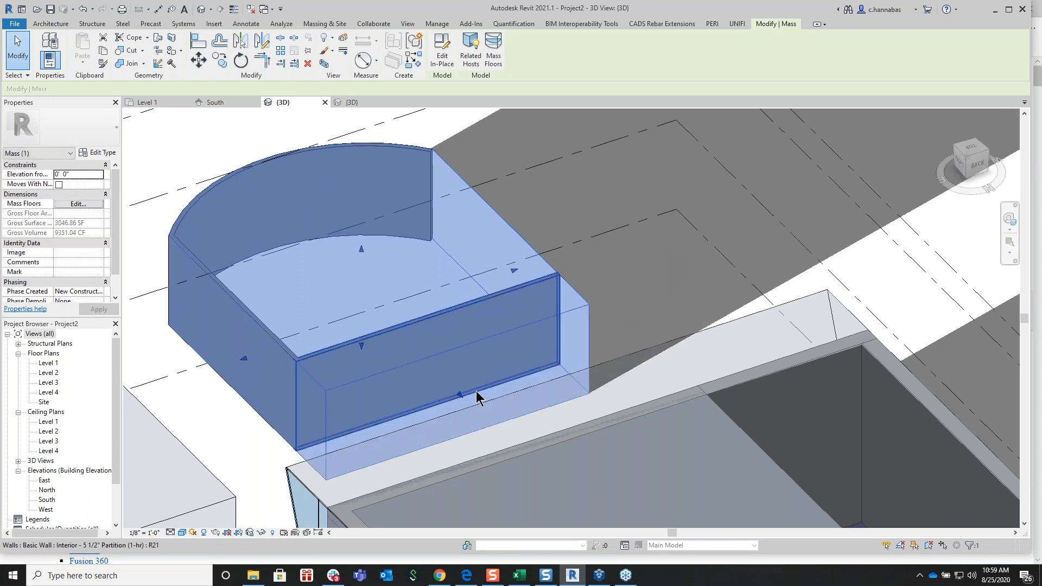
# Try to update the straight partition wall to Mass 2's moved face, with the wall ticked in the Exclude Hosts list
pyautogui.click(405, 326)
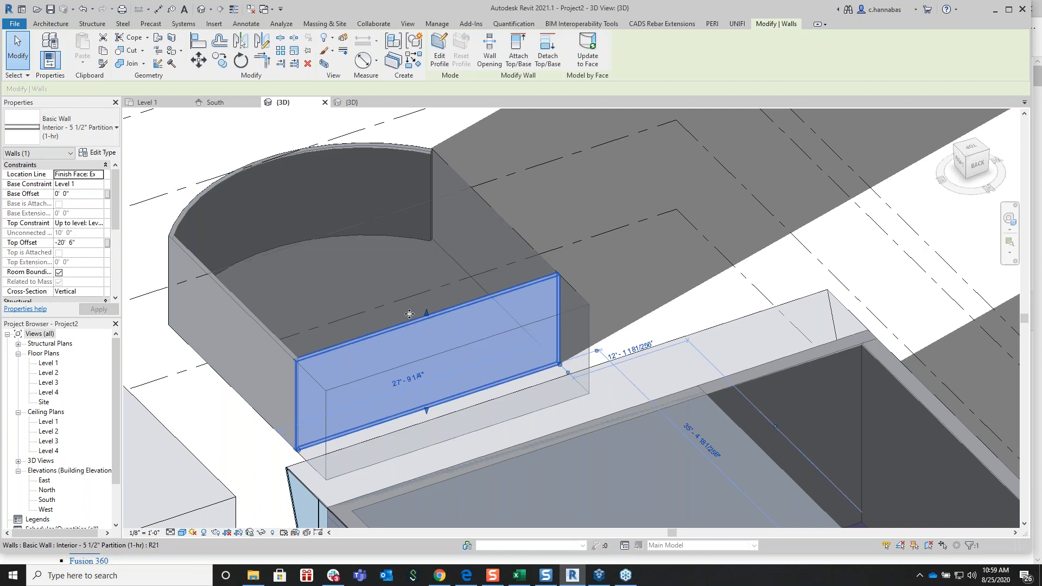
pyautogui.click(589, 45)
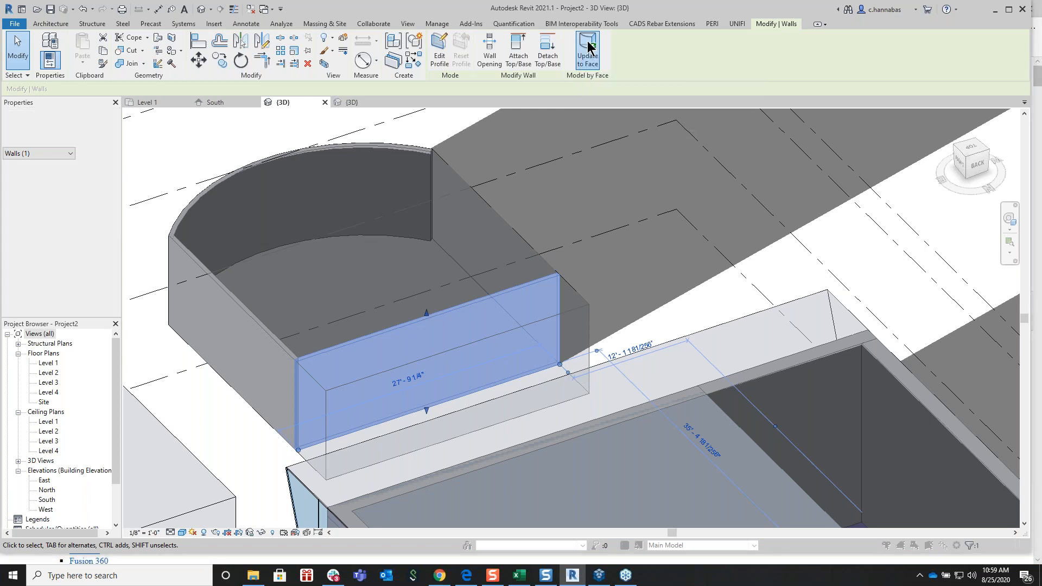
pyautogui.click(400, 261)
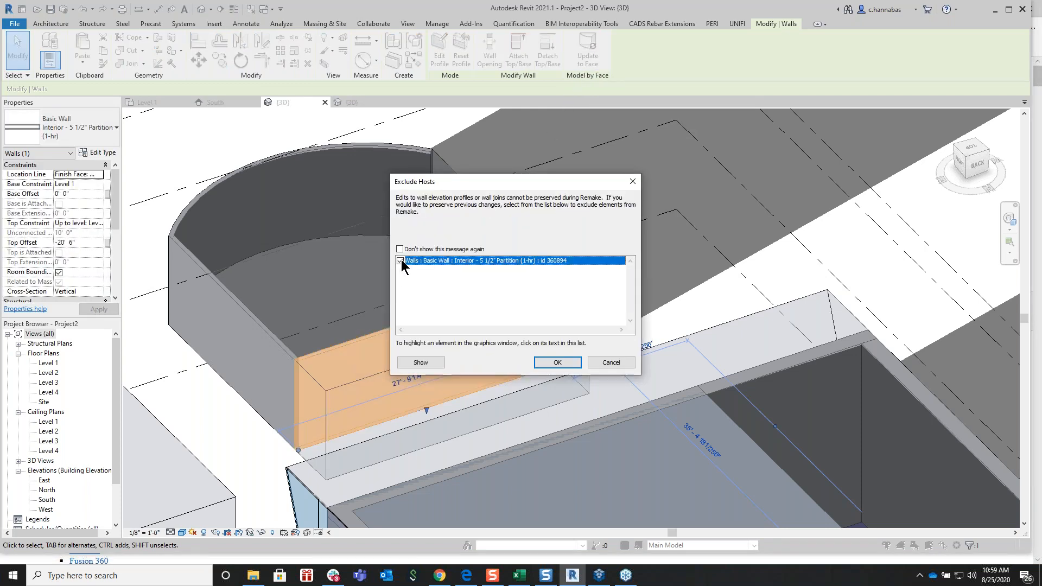
pyautogui.click(549, 362)
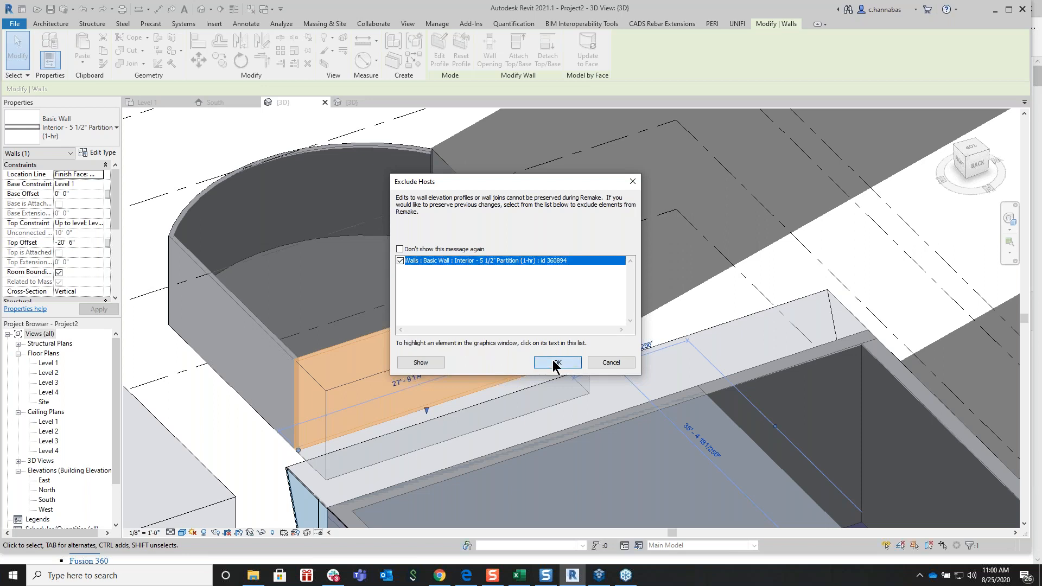
# Stretch Mass 2's straight face farther outward and try Update to Face on its partition wall, ticking the wall for exclusion
pyautogui.click(481, 346)
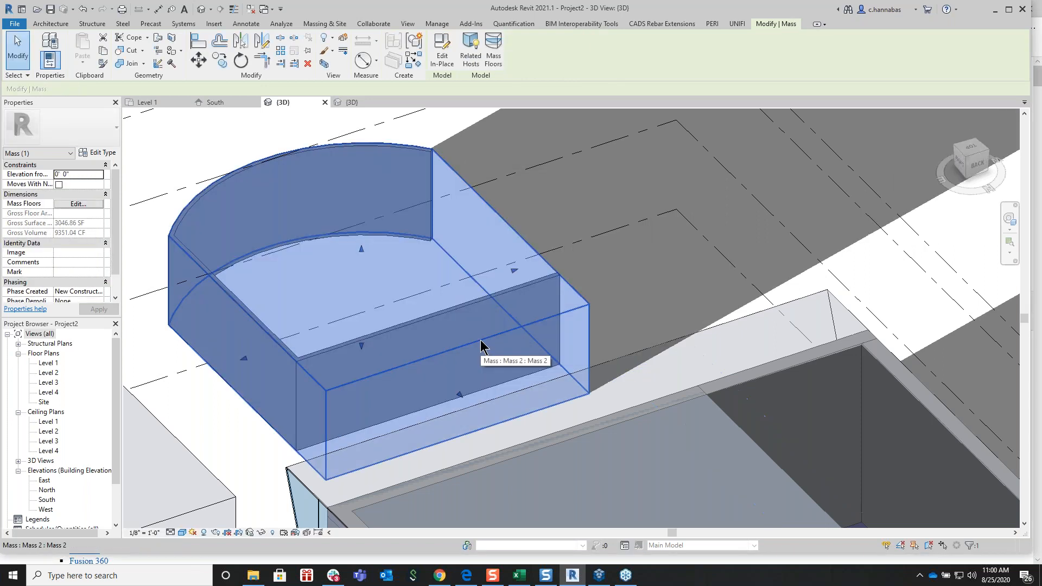
pyautogui.moveTo(468, 390); pyautogui.dragTo(483, 418)
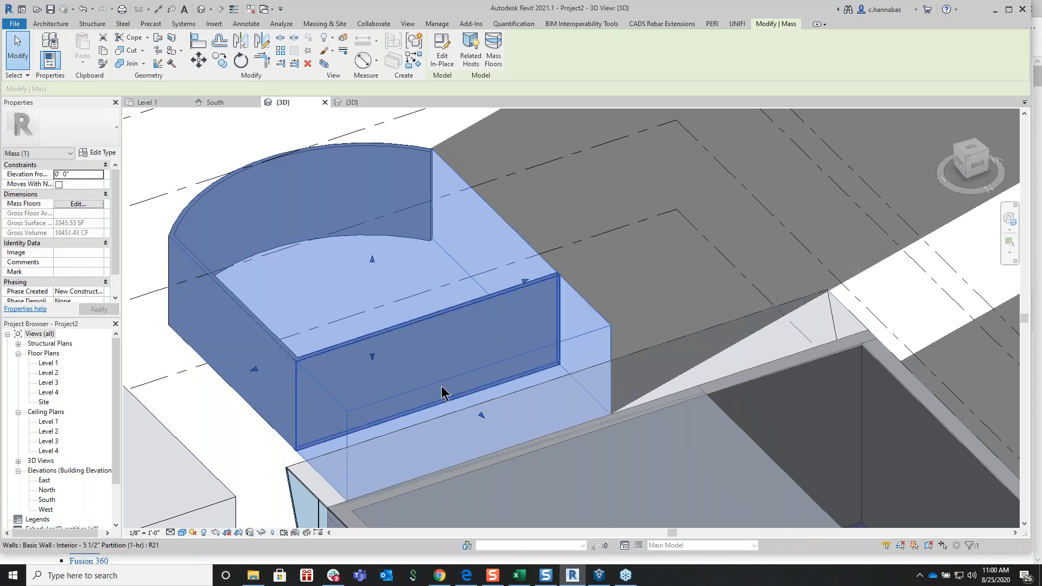
pyautogui.click(437, 325)
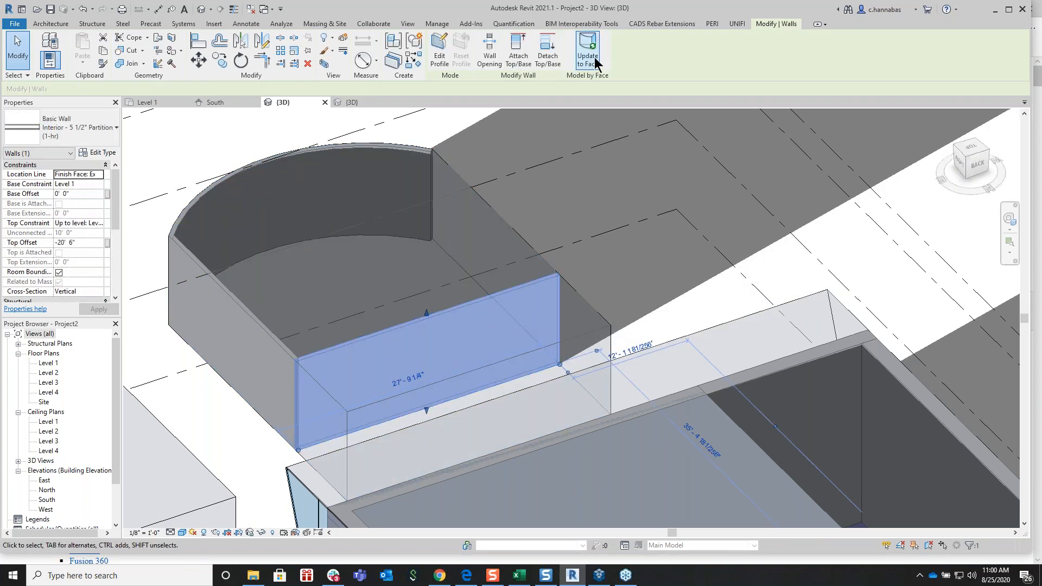
pyautogui.click(588, 54)
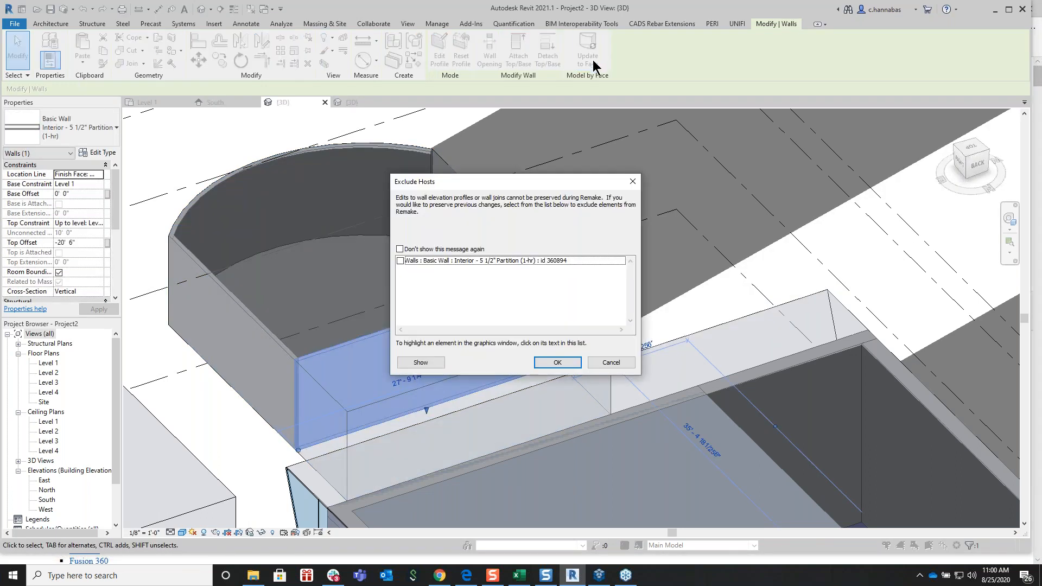
pyautogui.click(400, 262)
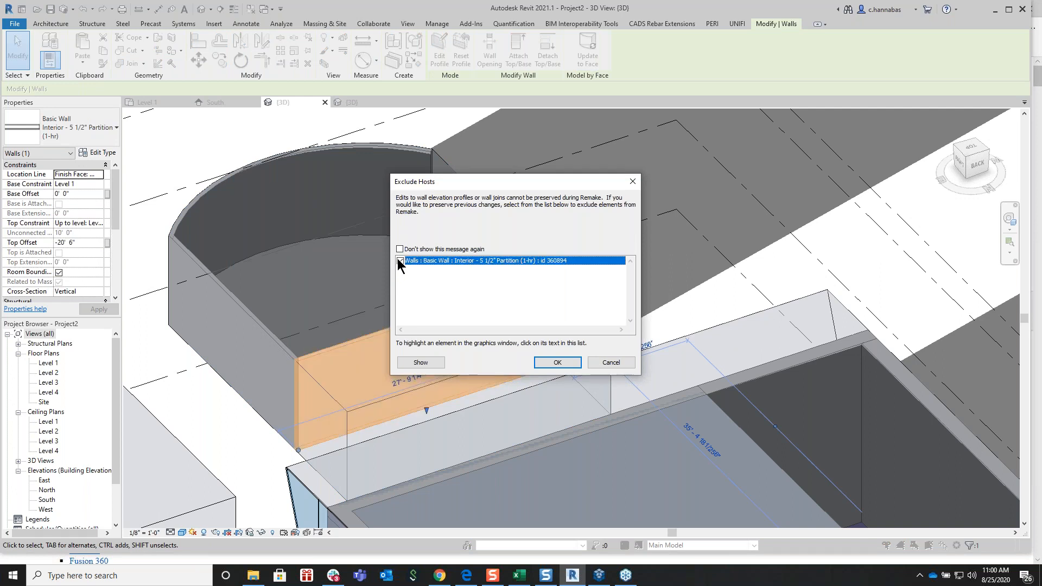
pyautogui.click(572, 367)
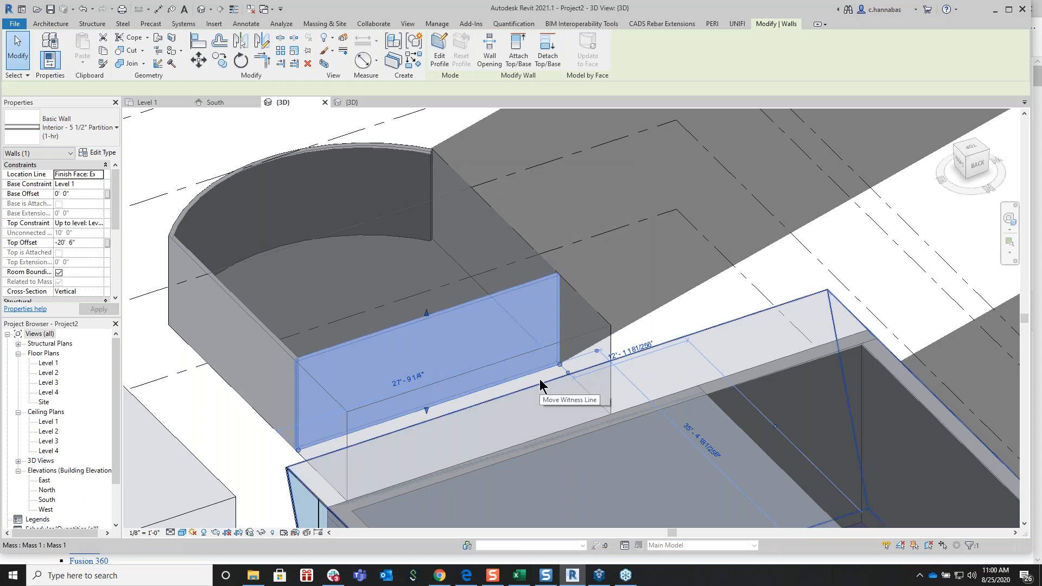
pyautogui.click(517, 394)
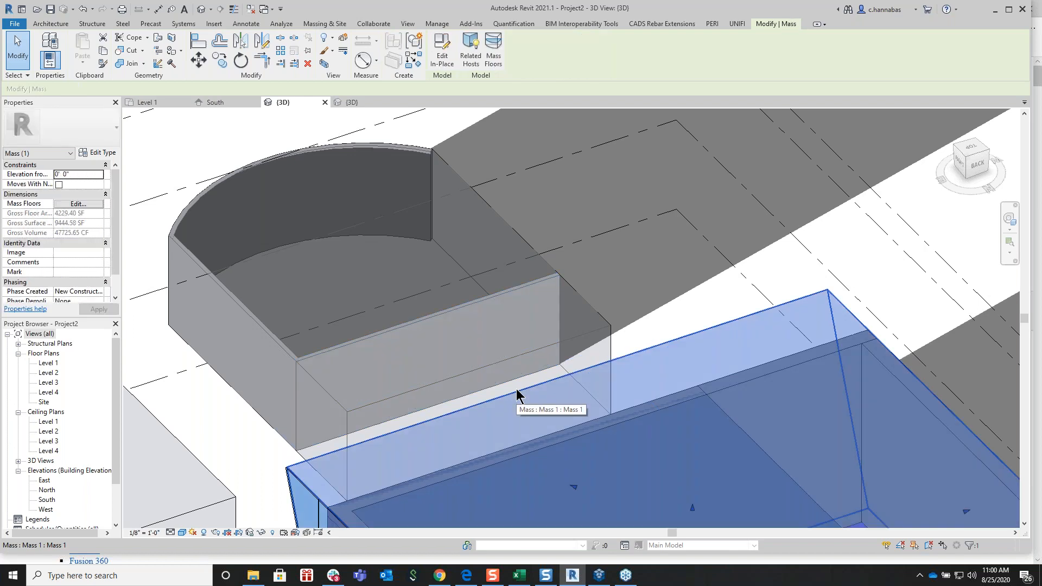
pyautogui.click(492, 373)
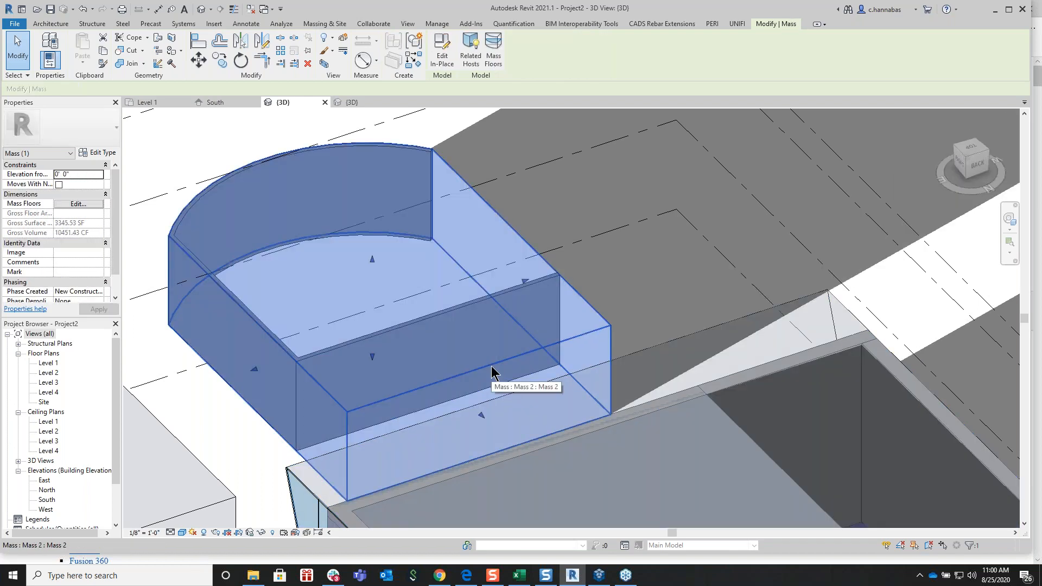
pyautogui.press('Escape')
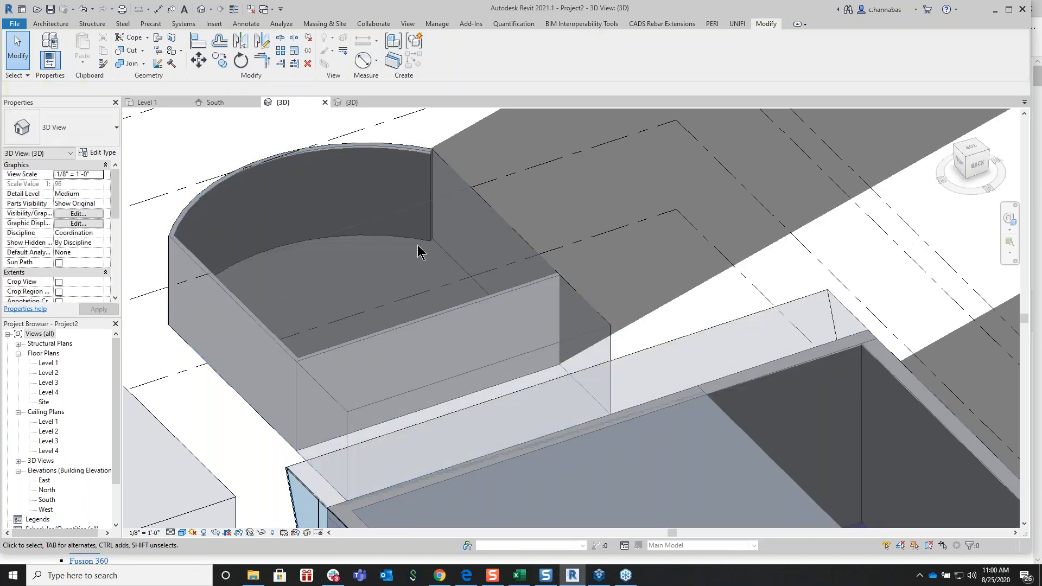
# Try Update to Face once more on Mass 2's straight partition wall with its exclusion ticked, and clear the selection
pyautogui.click(396, 332)
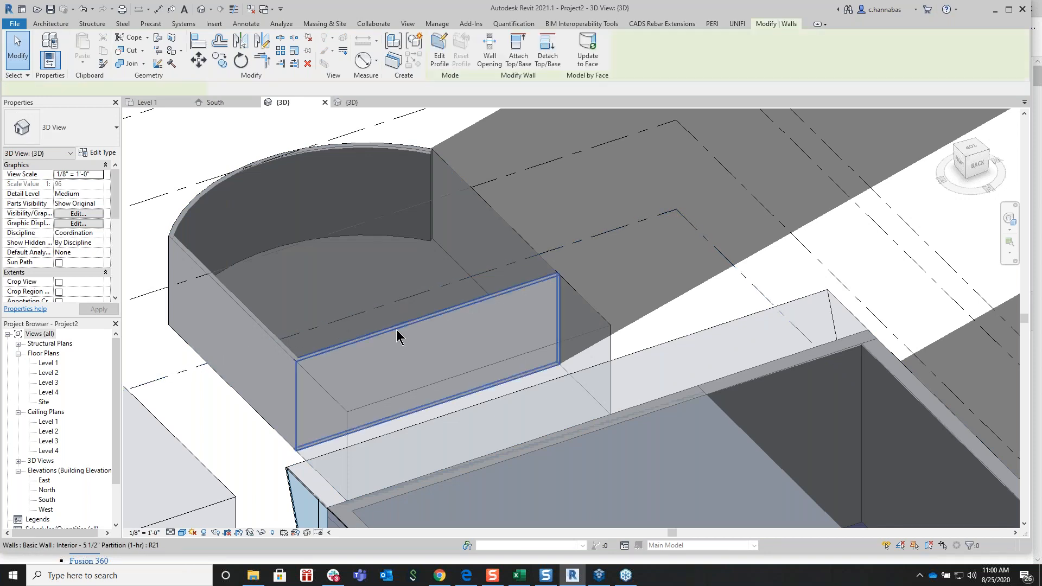
pyautogui.click(585, 51)
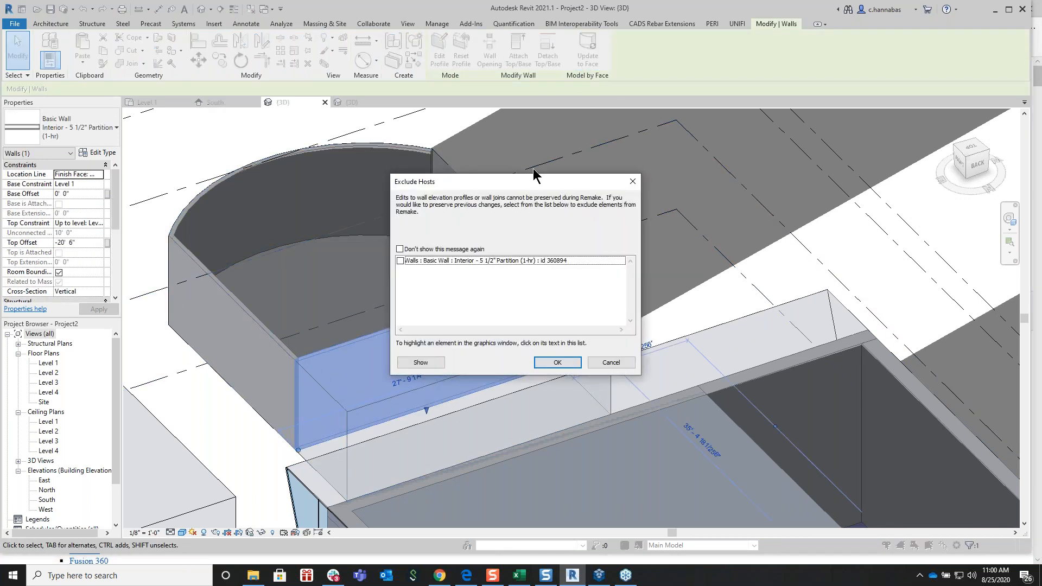
pyautogui.click(400, 261)
pyautogui.click(556, 364)
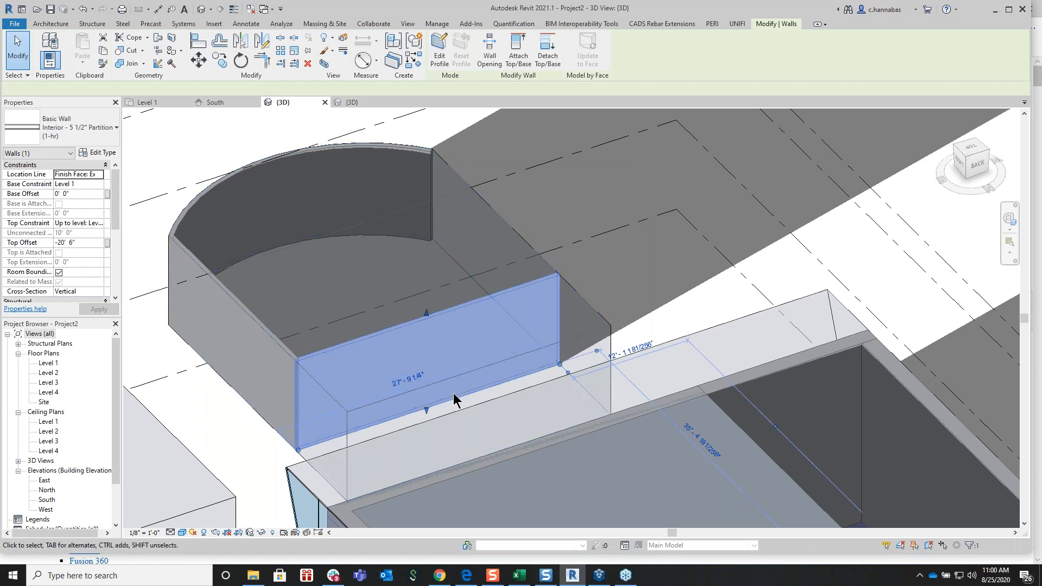
pyautogui.click(593, 333)
pyautogui.click(445, 310)
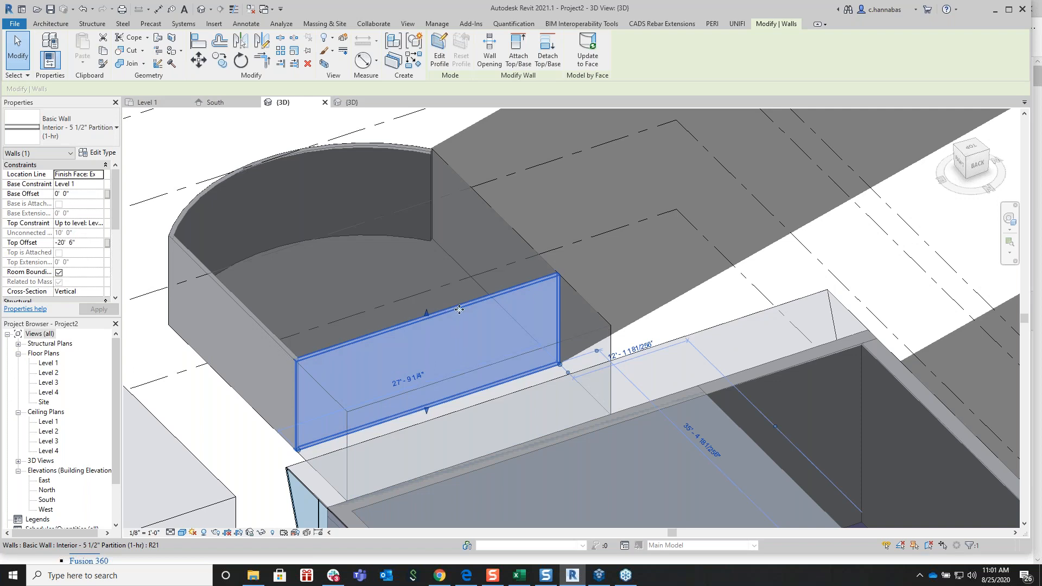
pyautogui.click(718, 312)
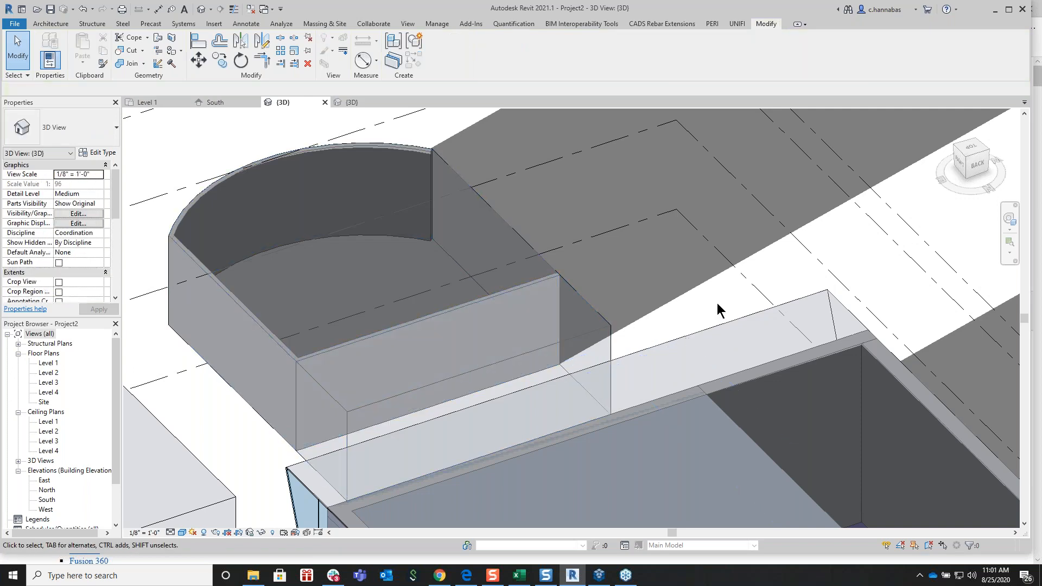